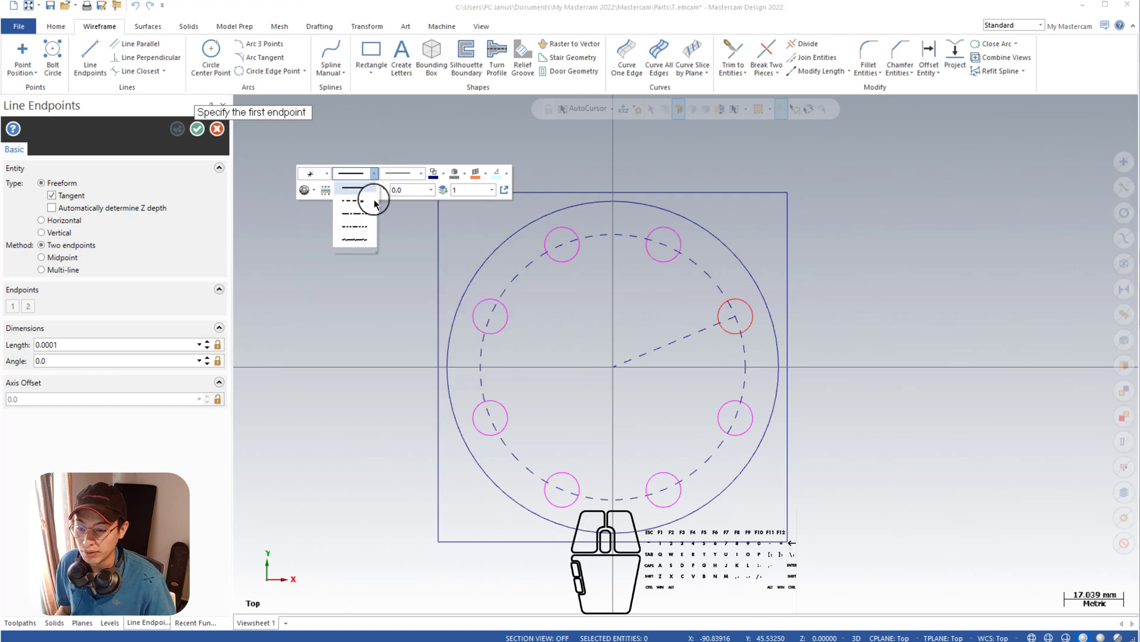
# Step: Draw a 50 mm horizontal line from the circle's centre to the square's side
pyautogui.click(613, 368)
pyautogui.click(814, 367)
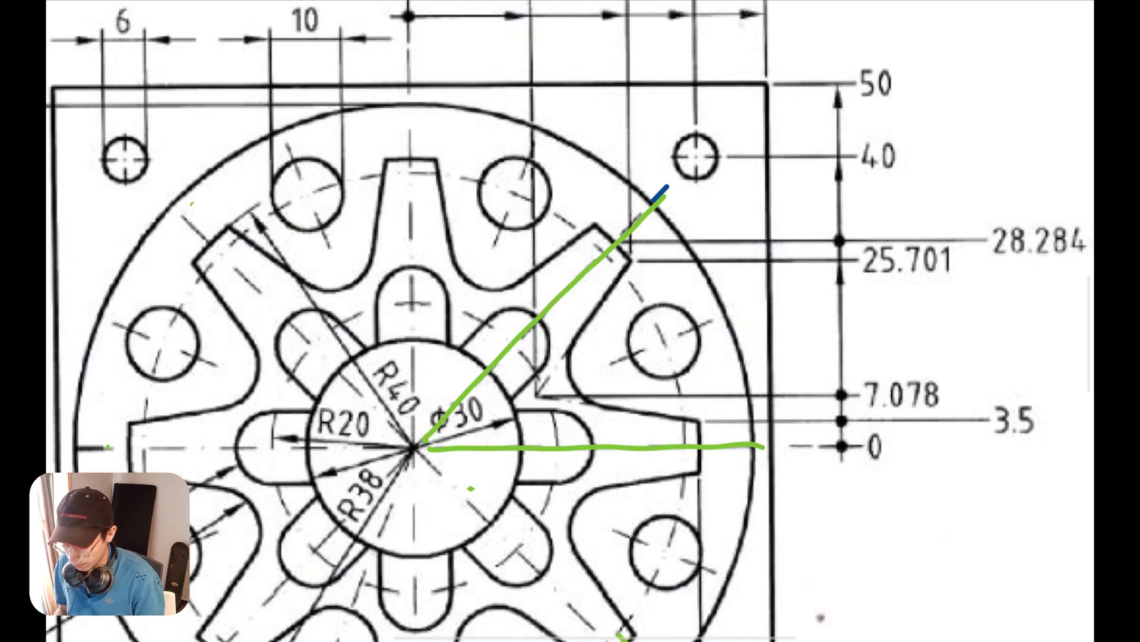
# Step: Mark the vertical centreline and the 45° spacing between neighbouring arms on the reference drawing
pyautogui.moveTo(416, 446); pyautogui.dragTo(405, 103)
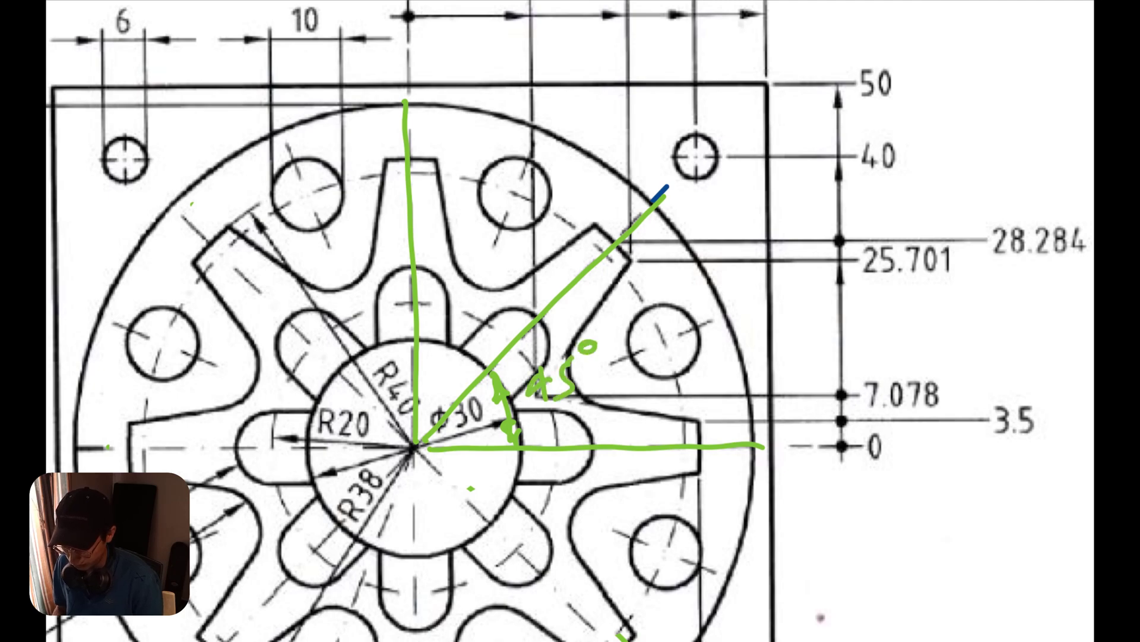
pyautogui.moveTo(532, 356); pyautogui.dragTo(631, 333)
pyautogui.moveTo(414, 447); pyautogui.dragTo(546, 331)
pyautogui.moveTo(562, 221); pyautogui.dragTo(606, 267)
pyautogui.moveTo(597, 172); pyautogui.dragTo(615, 211)
pyautogui.moveTo(644, 146); pyautogui.dragTo(647, 147)
pyautogui.moveTo(541, 230); pyautogui.dragTo(486, 275)
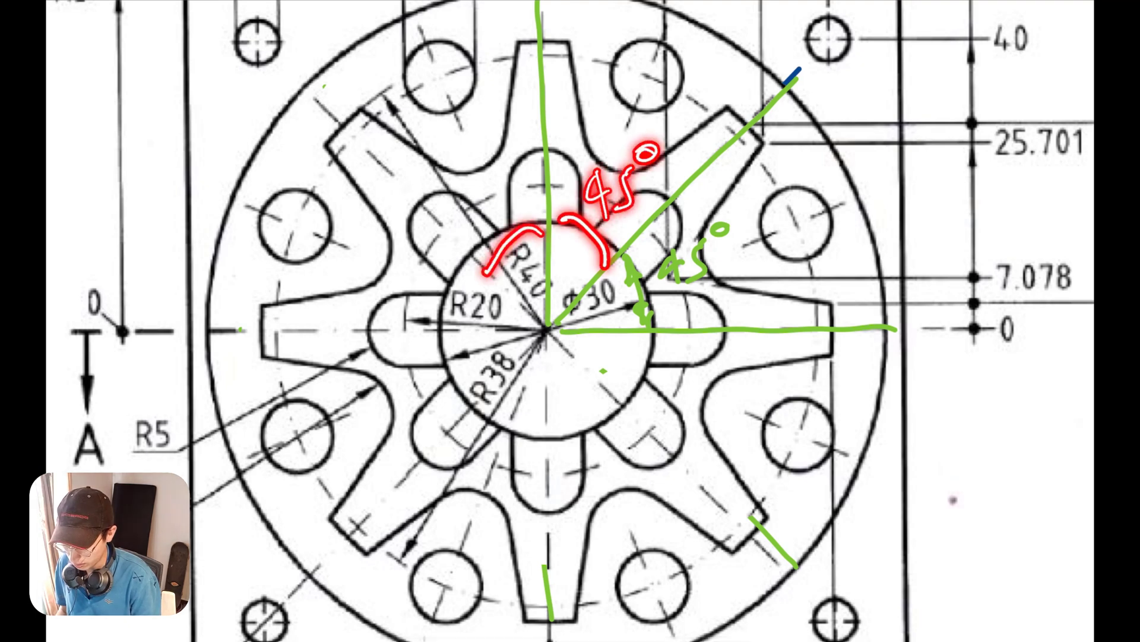
pyautogui.moveTo(541, 230); pyautogui.dragTo(466, 356)
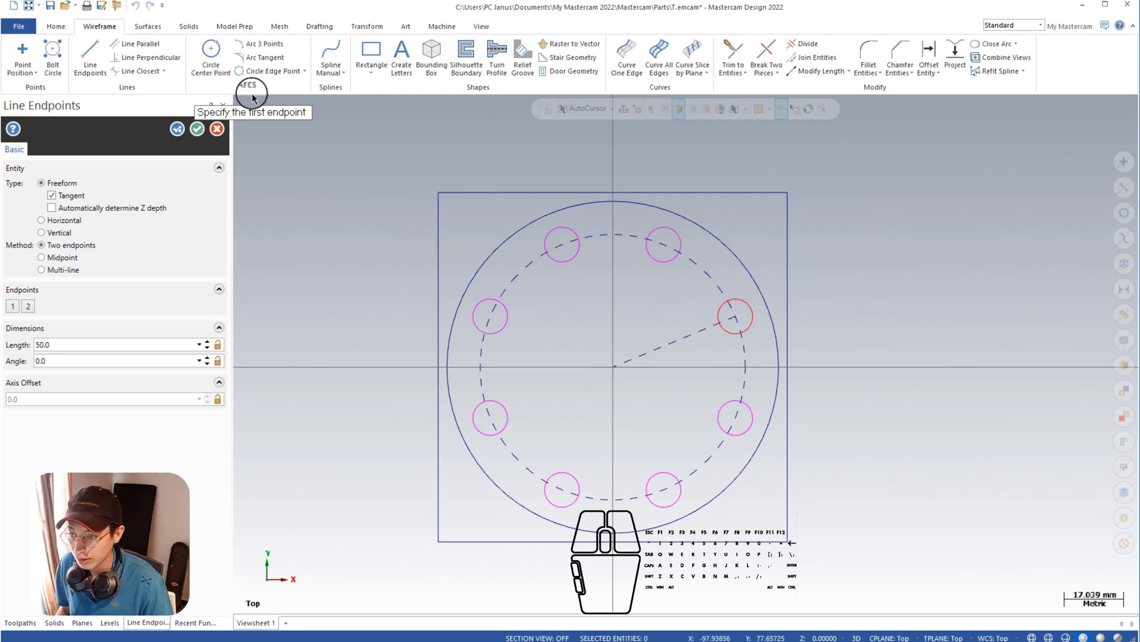
# Step: Draw a line about 76 mm long from the circle's centre at an angle of 45°
pyautogui.click(613, 367)
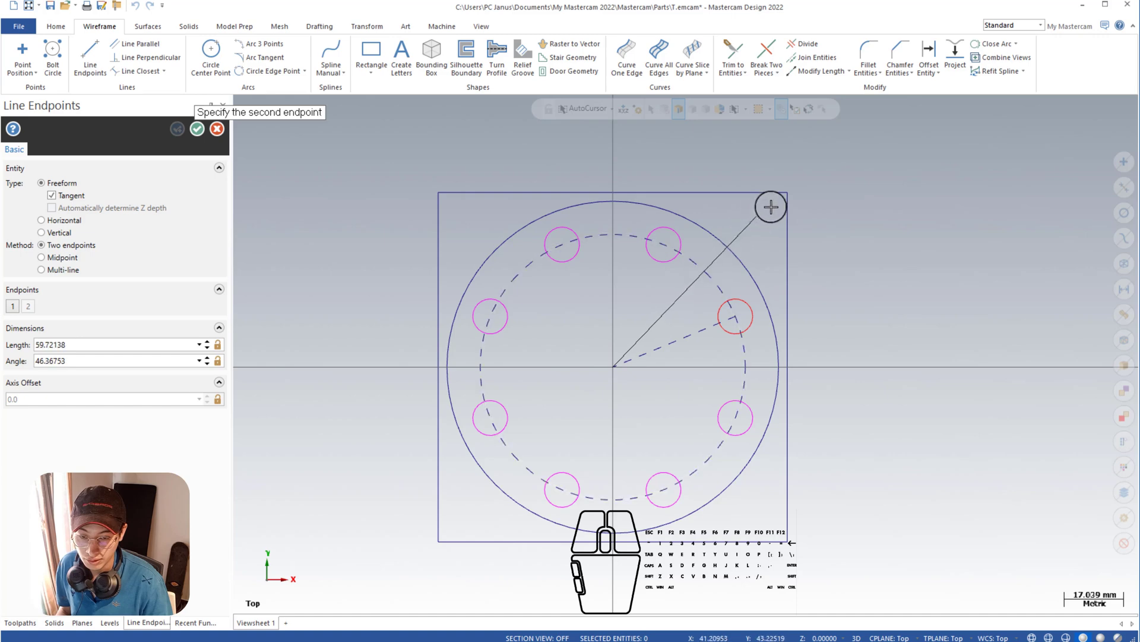
pyautogui.click(811, 190)
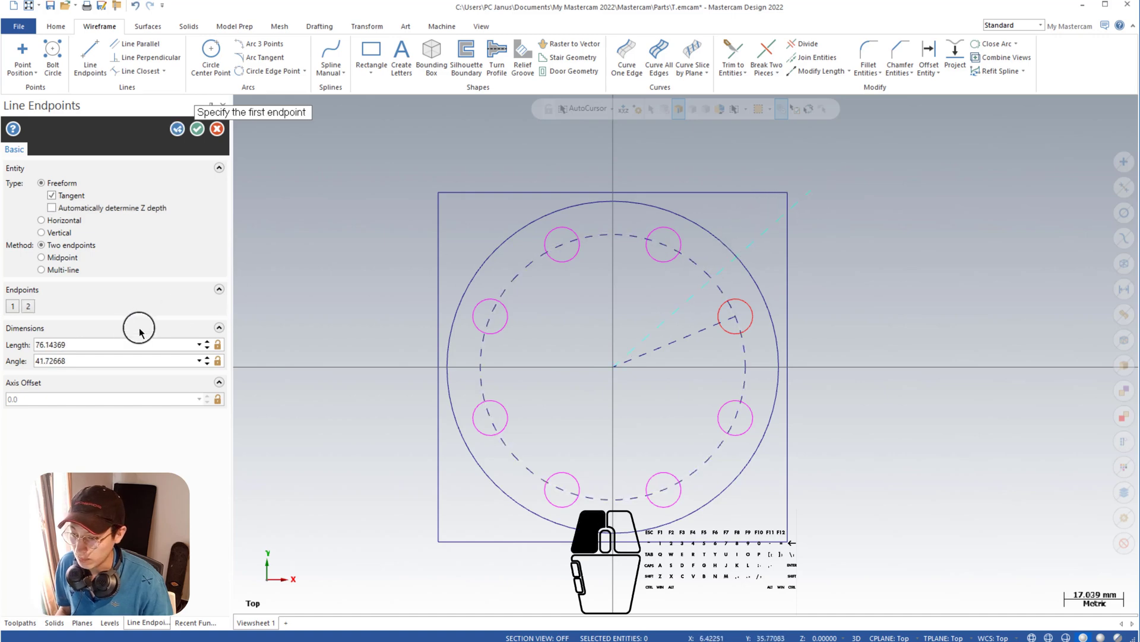
pyautogui.click(112, 360)
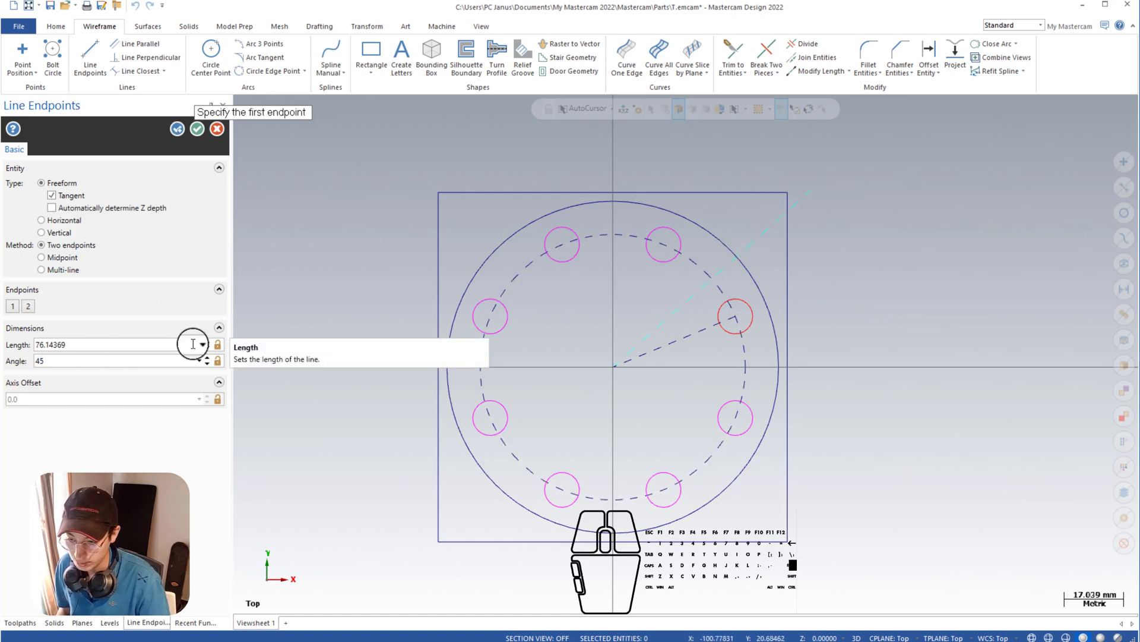
pyautogui.click(194, 131)
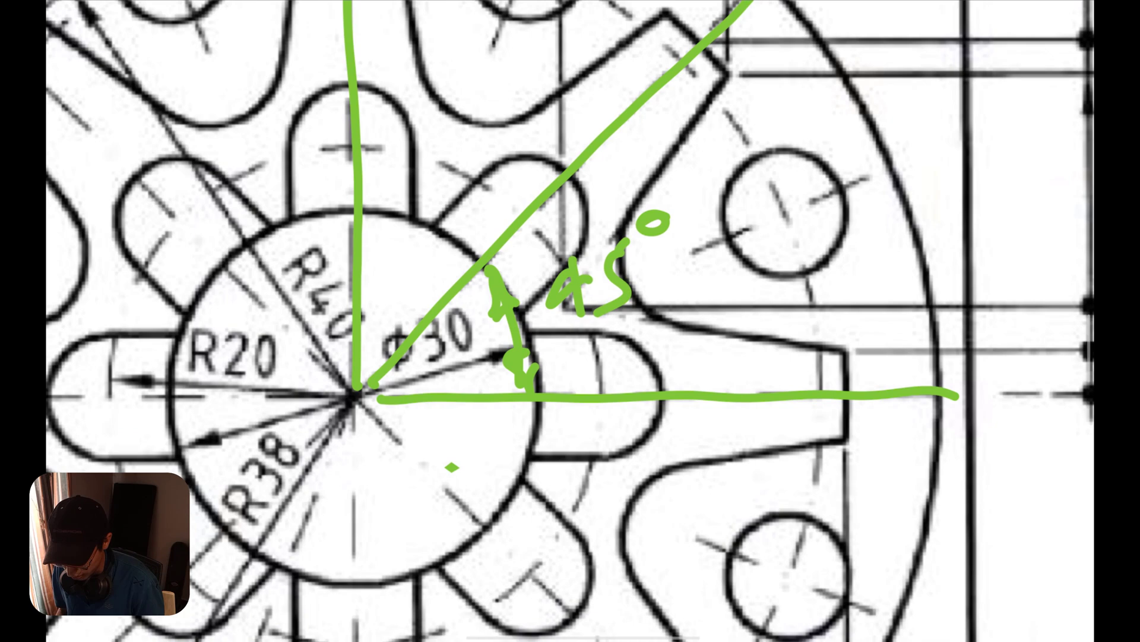
# Step: Highlight the end edge of the horizontal arm on the drawing and trace the circle running through the arm tips
pyautogui.moveTo(846, 350); pyautogui.dragTo(847, 360)
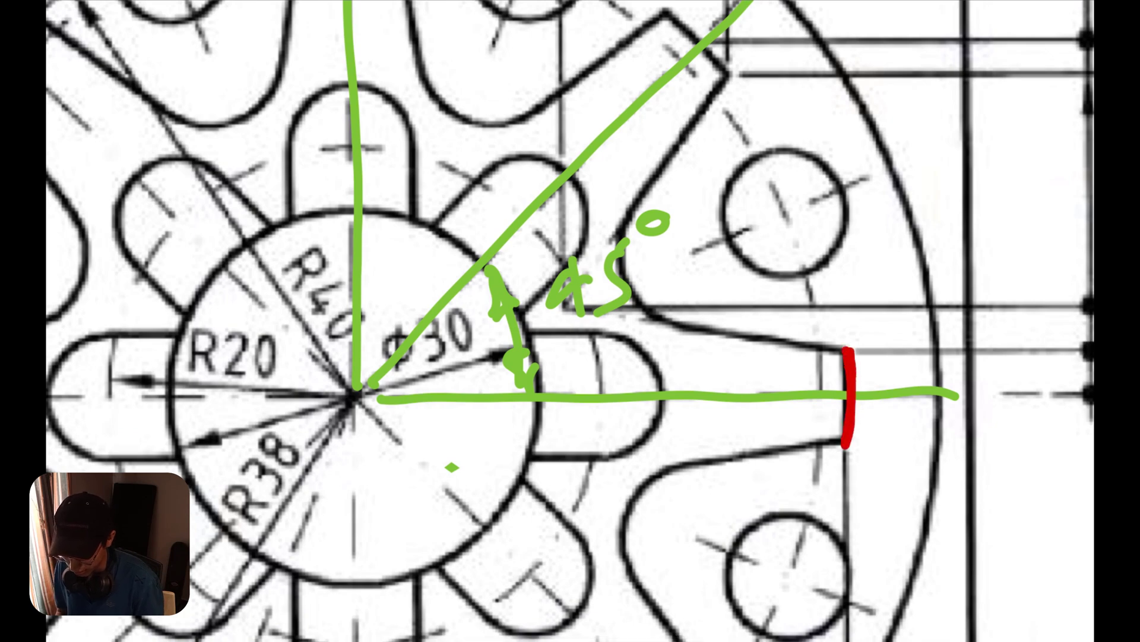
pyautogui.scroll(-5, 570, 321)
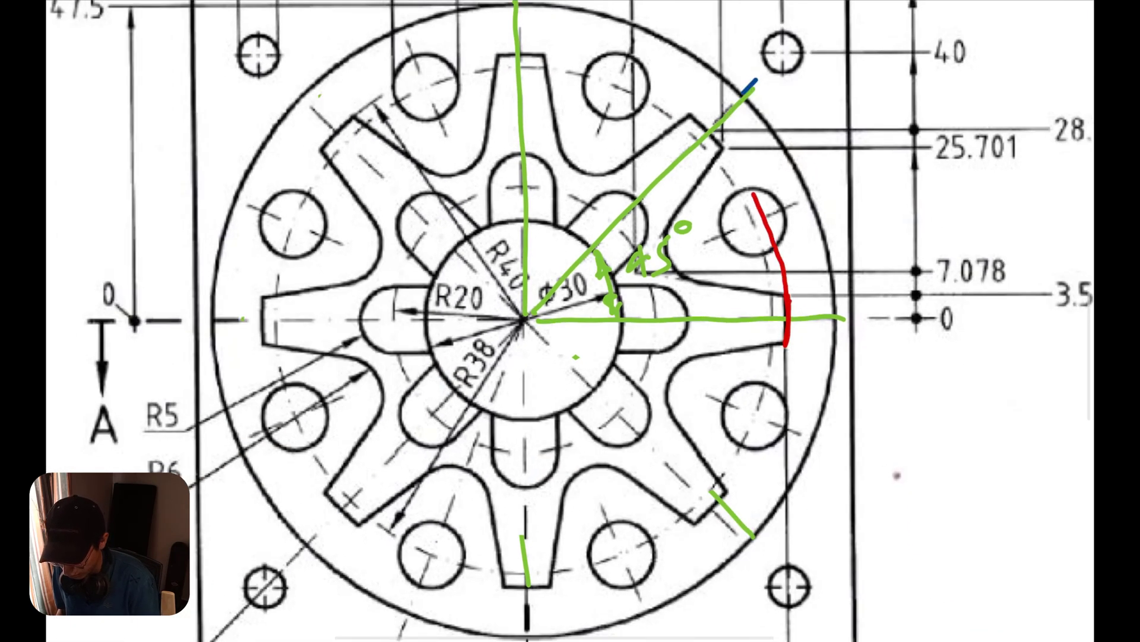
pyautogui.moveTo(753, 194); pyautogui.dragTo(712, 136)
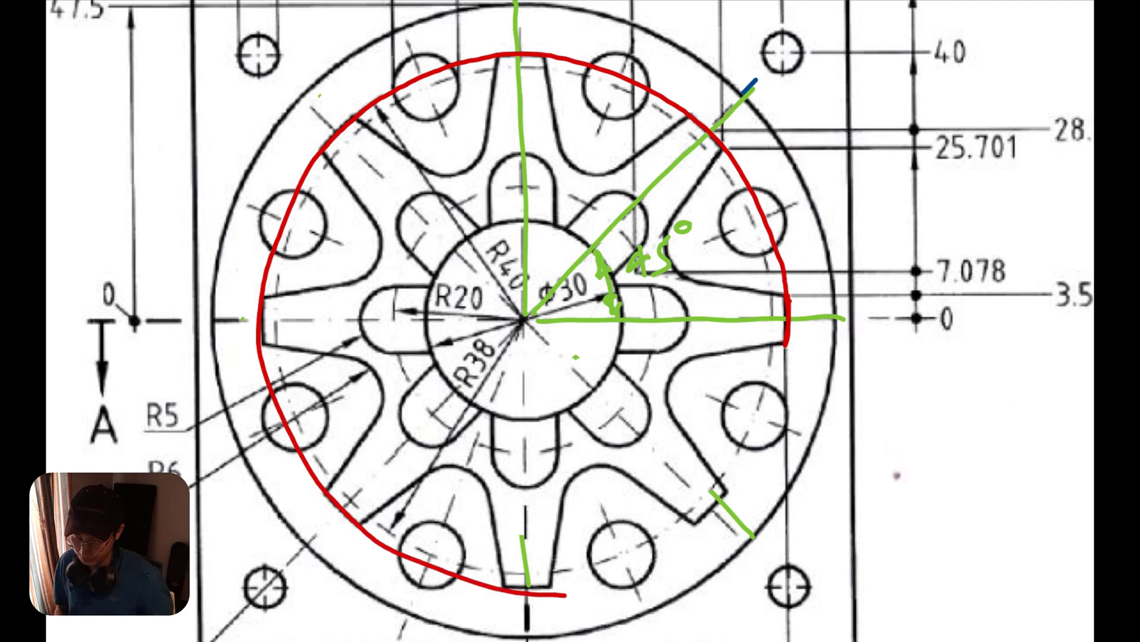
pyautogui.moveTo(566, 594); pyautogui.dragTo(571, 595)
pyautogui.hscroll(-1, 570, 321)
pyautogui.scroll(-2, 570, 320)
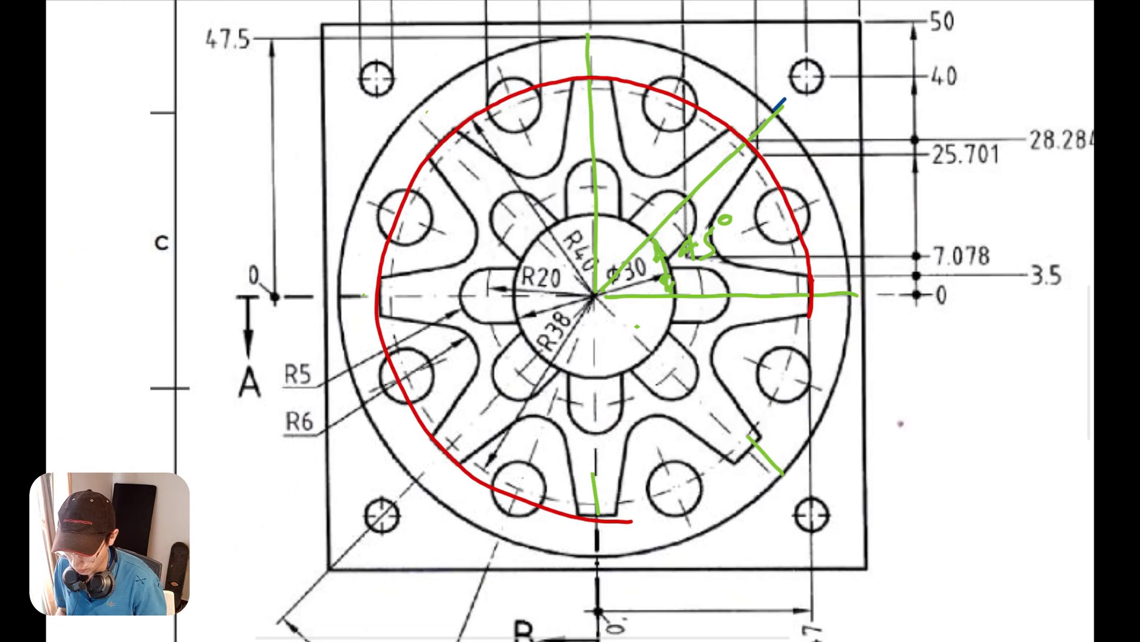
pyautogui.scroll(2, 570, 321)
pyautogui.moveTo(677, 328)
pyautogui.mouseDown()
pyautogui.moveTo(683, 440)
pyautogui.moveTo(711, 335)
pyautogui.moveTo(691, 327)
pyautogui.mouseUp()
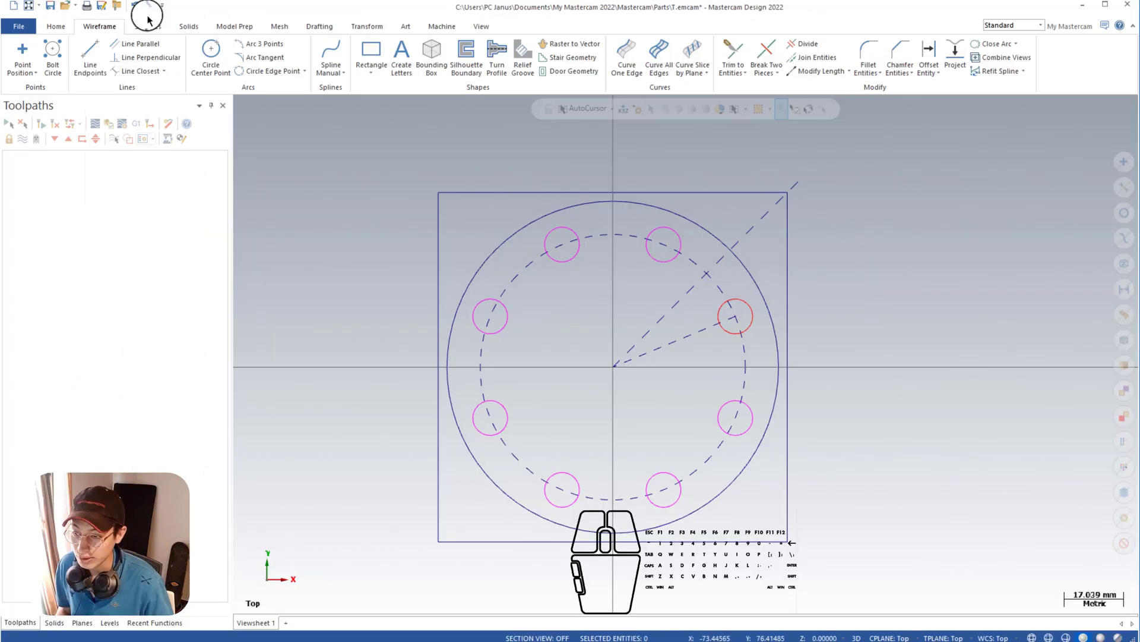
# Step: Draw a circle of radius 40 mm with a solid line style, centred on the origin
pyautogui.click(209, 53)
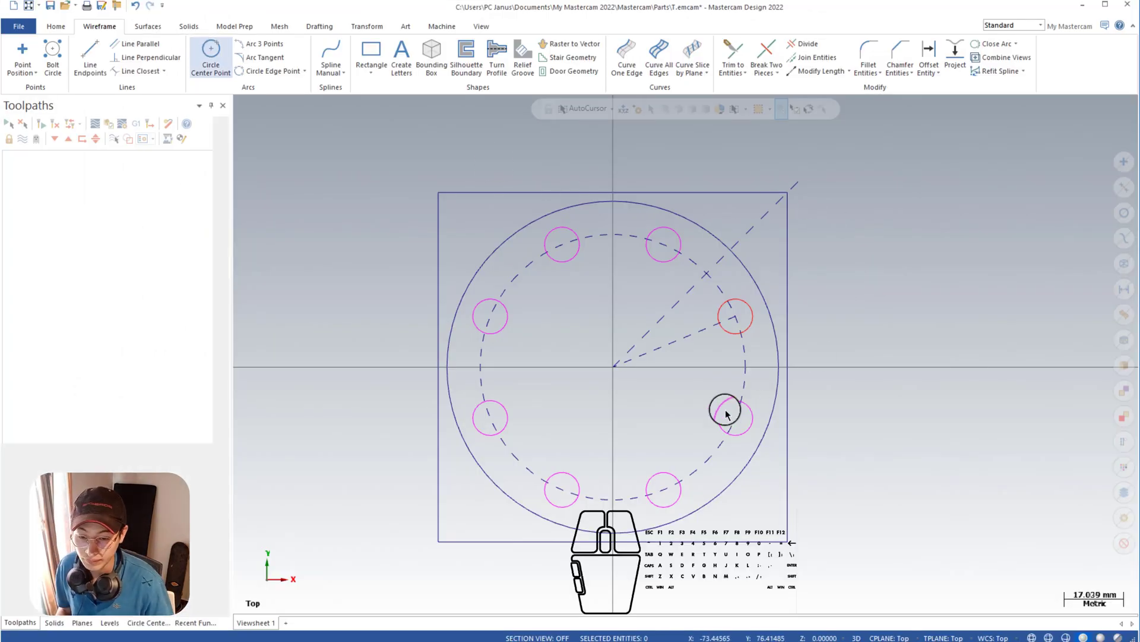
pyautogui.click(613, 368)
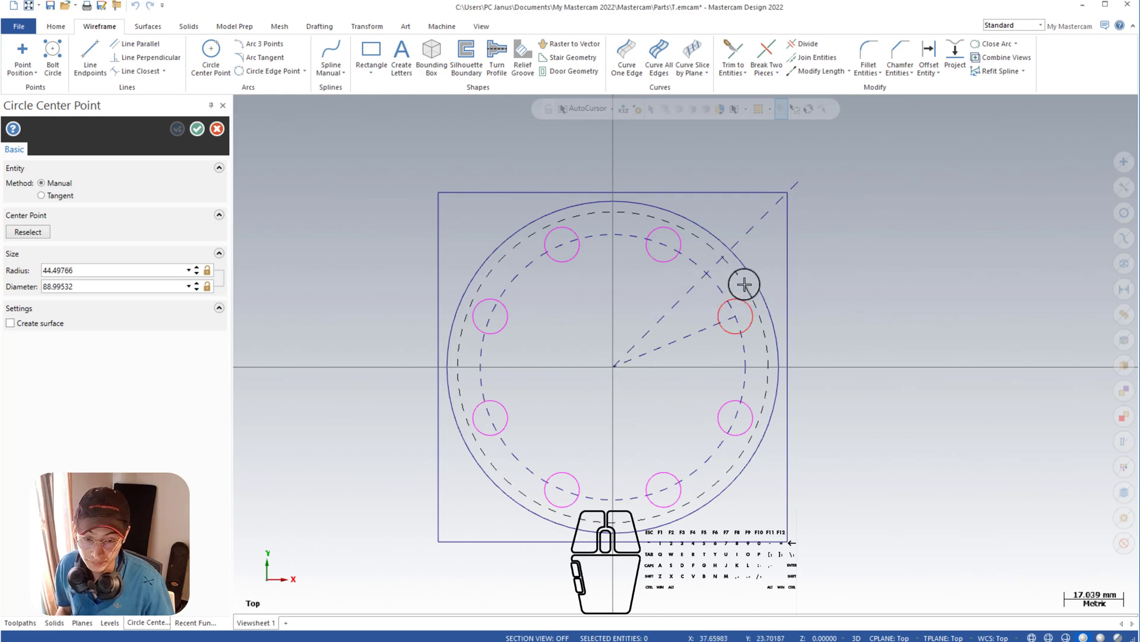
pyautogui.rightClick(744, 285)
pyautogui.click(822, 249)
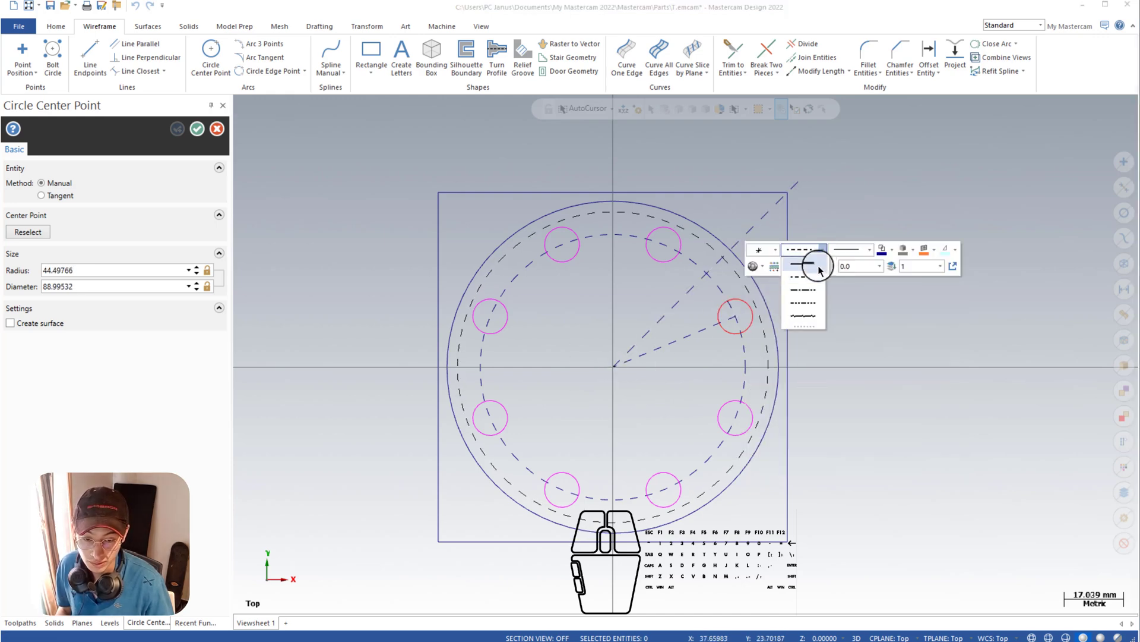
pyautogui.click(818, 268)
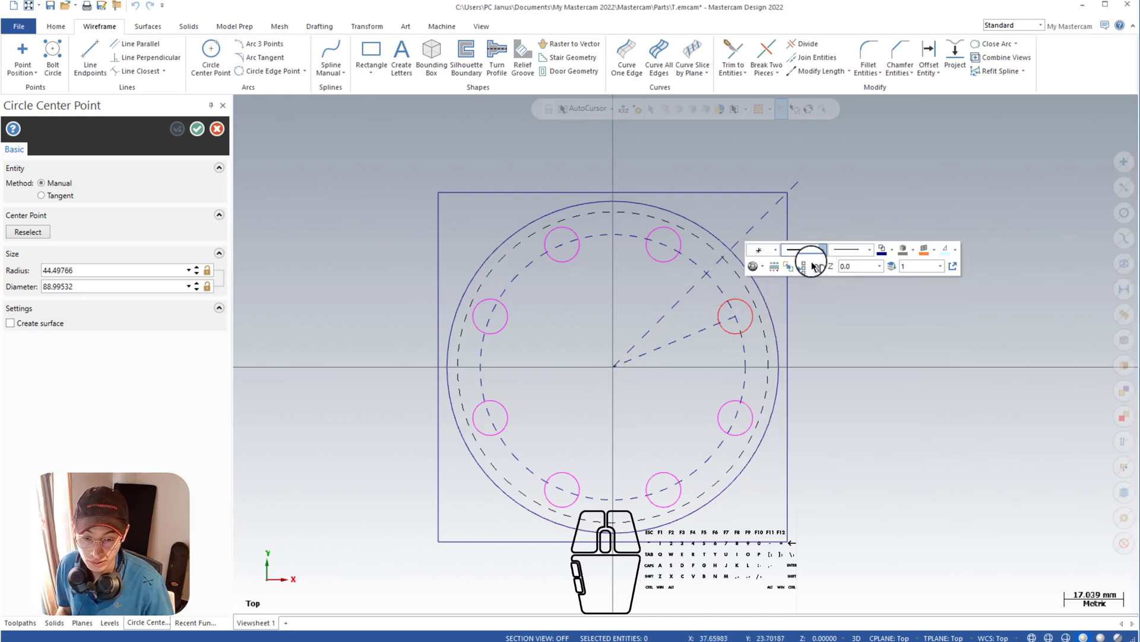
pyautogui.click(742, 294)
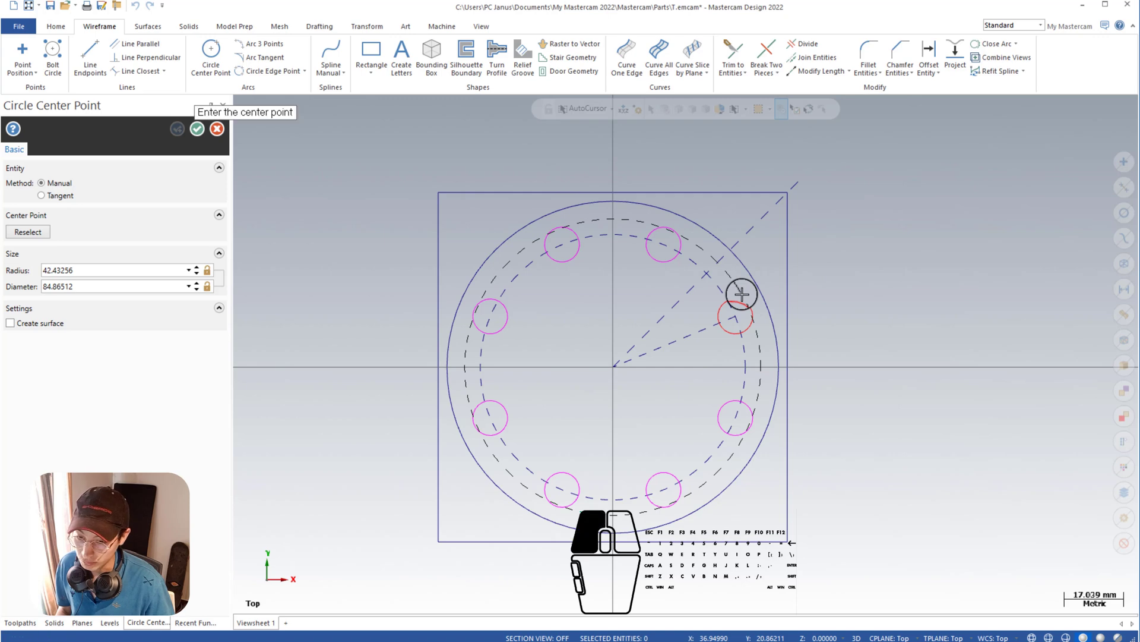
pyautogui.click(130, 269)
pyautogui.write('40')
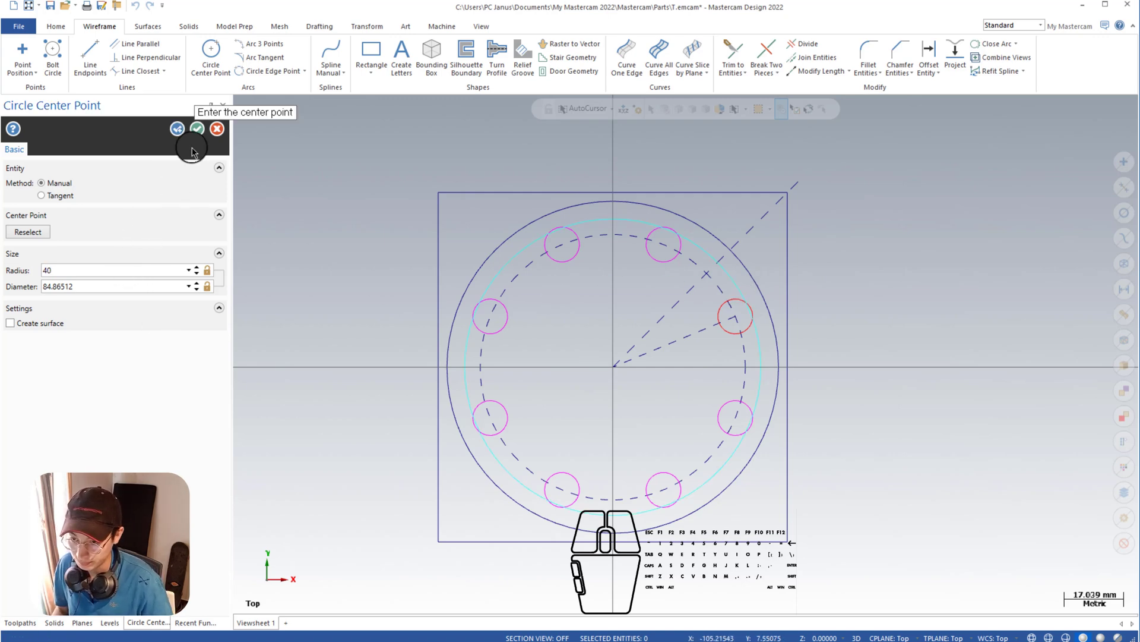
pyautogui.click(197, 129)
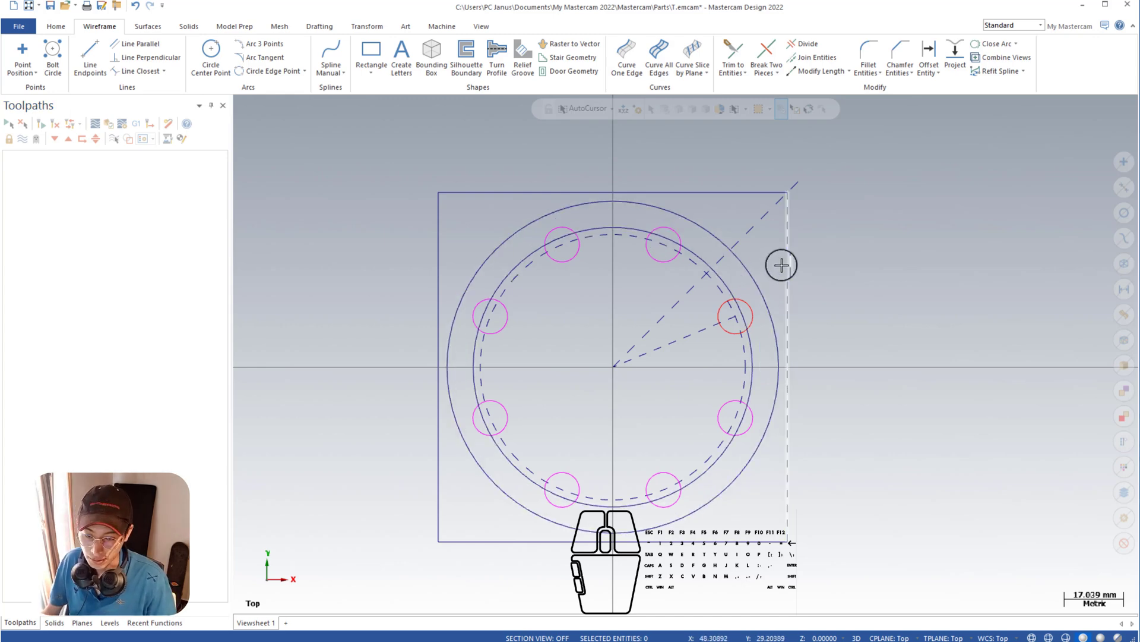
# Step: Examine the contour between the horizontal and 45° arms on the drawing, marking its corner points and circling the horizontal arm's upper corner
pyautogui.scroll(5, 781, 265)
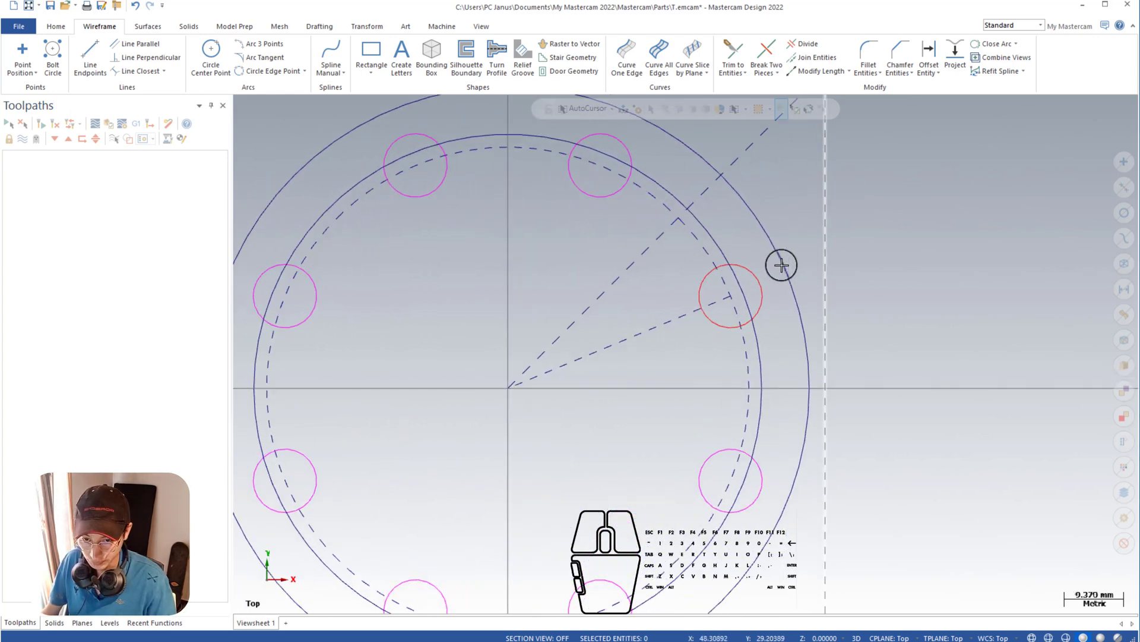
pyautogui.scroll(4, 781, 265)
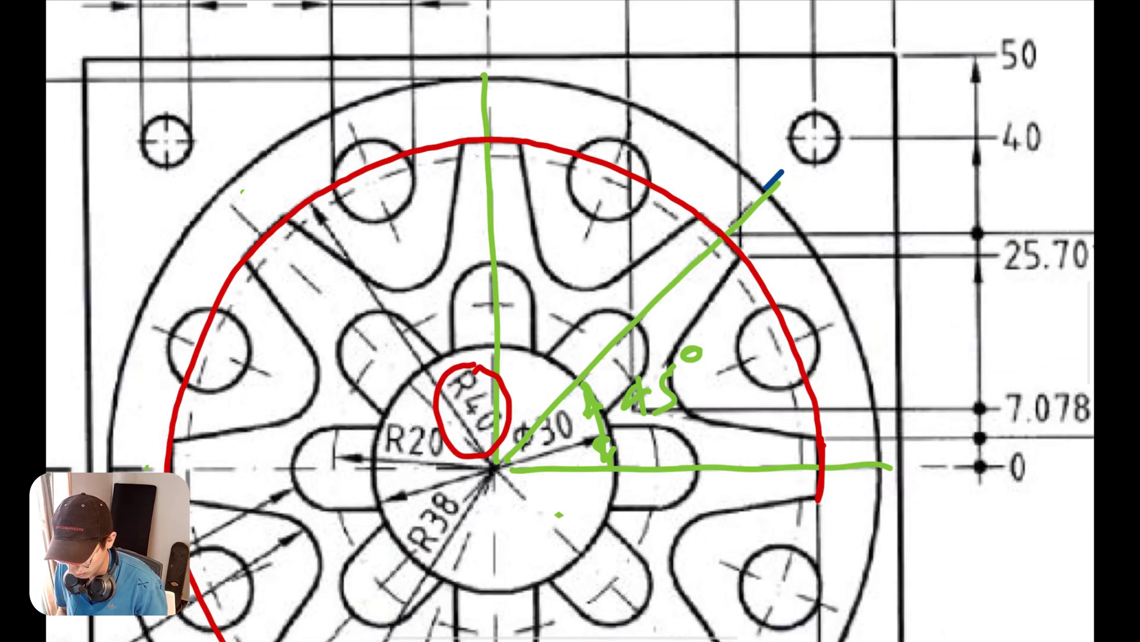
pyautogui.moveTo(746, 199)
pyautogui.mouseDown()
pyautogui.moveTo(556, 373)
pyautogui.moveTo(512, 85)
pyautogui.moveTo(239, 258)
pyautogui.moveTo(221, 369)
pyautogui.mouseUp()
pyautogui.scroll(-3, 570, 321)
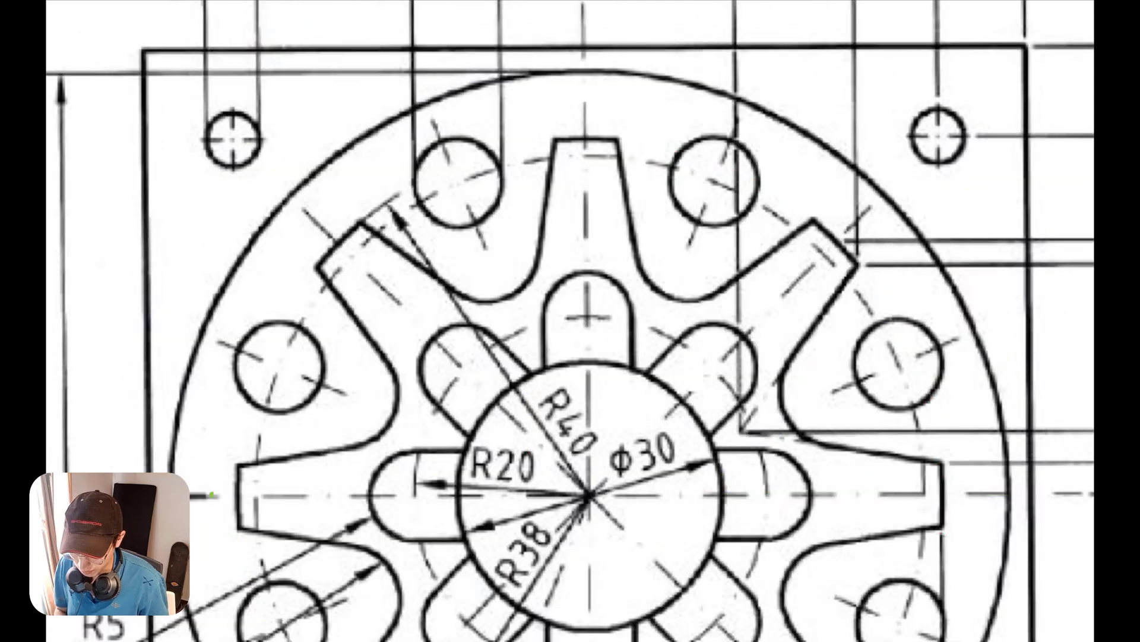
pyautogui.scroll(5, 570, 321)
pyautogui.scroll(-2, 571, 320)
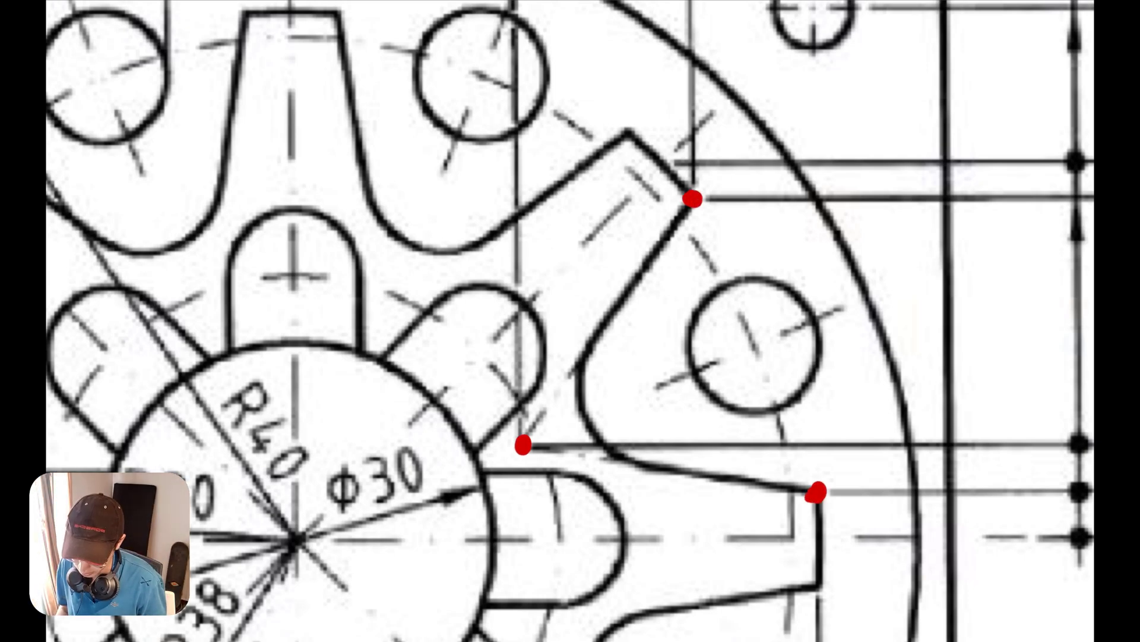
pyautogui.scroll(-3, 570, 321)
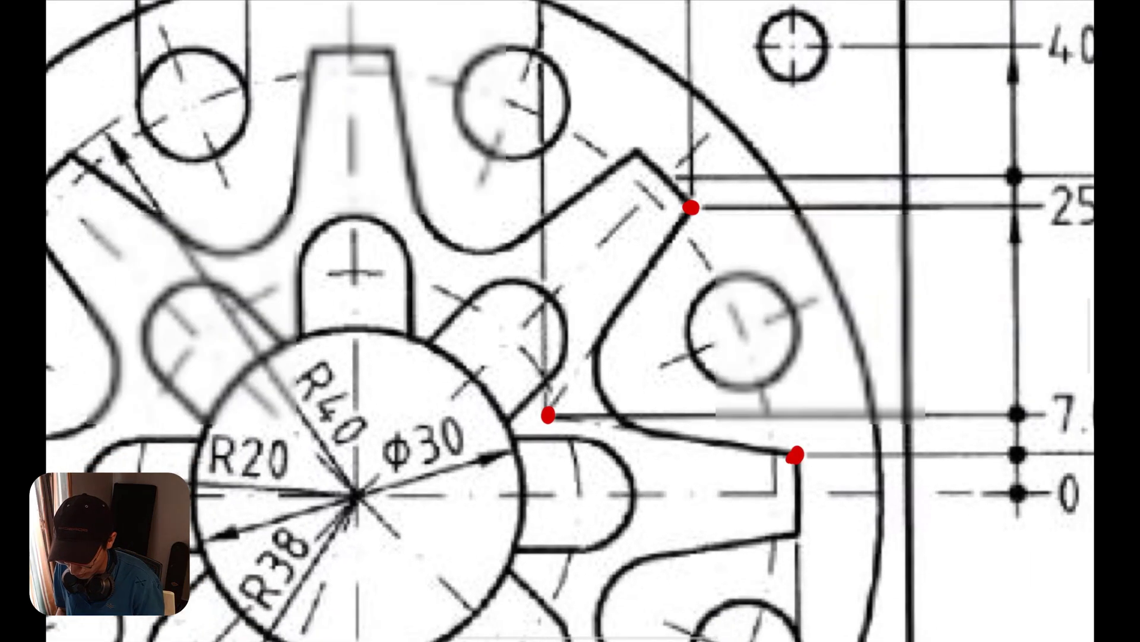
pyautogui.moveTo(780, 351)
pyautogui.mouseDown()
pyautogui.moveTo(775, 409)
pyautogui.moveTo(767, 356)
pyautogui.mouseUp()
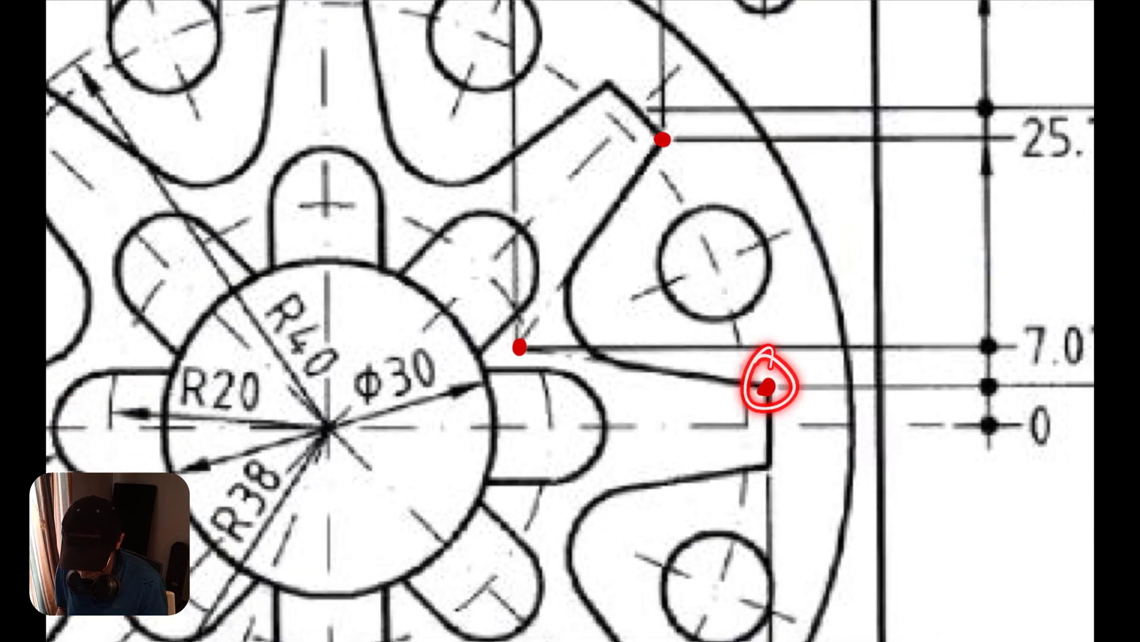
# Step: Check the Y ordinate of the horizontal arm's upper corner and sketch the Y direction beside the vertical dimensions
pyautogui.scroll(-2, 570, 321)
pyautogui.hscroll(2, 570, 321)
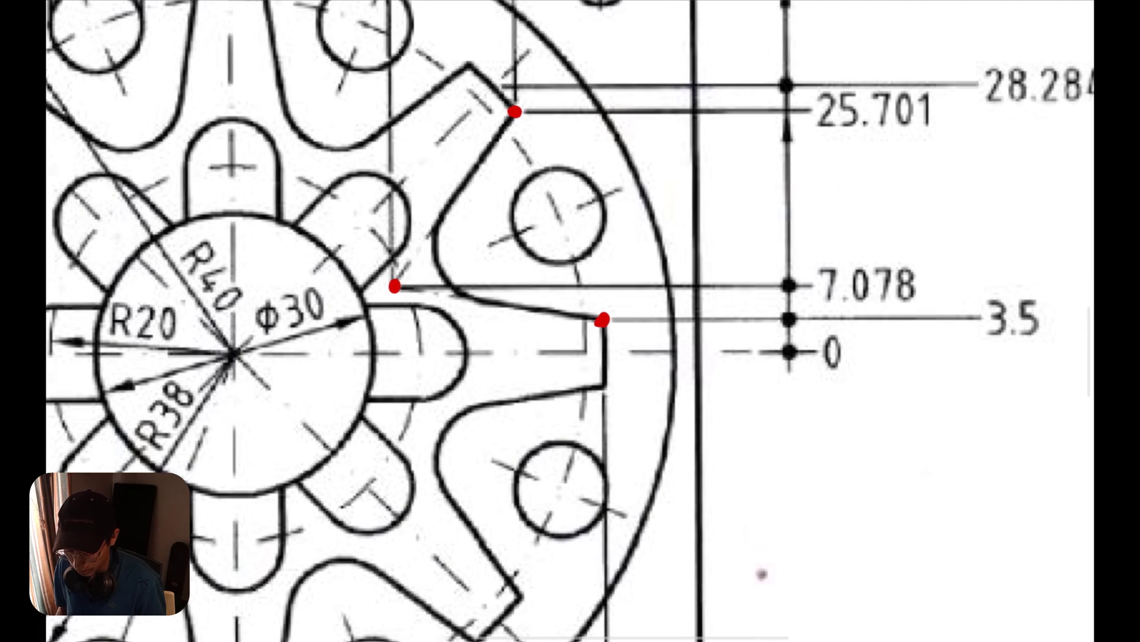
pyautogui.moveTo(1048, 291)
pyautogui.mouseDown()
pyautogui.moveTo(980, 305)
pyautogui.moveTo(1060, 297)
pyautogui.moveTo(1038, 292)
pyautogui.mouseUp()
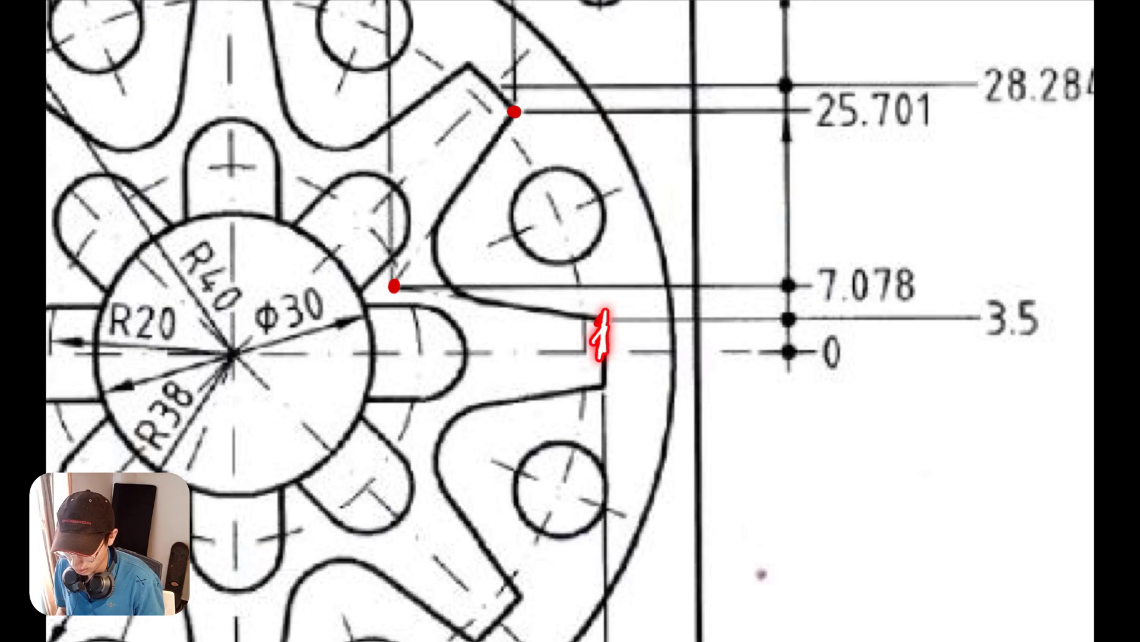
pyautogui.moveTo(843, 422)
pyautogui.mouseDown()
pyautogui.moveTo(860, 185)
pyautogui.moveTo(834, 224)
pyautogui.mouseUp()
pyautogui.moveTo(835, 224); pyautogui.dragTo(875, 221)
pyautogui.moveTo(908, 195)
pyautogui.mouseDown()
pyautogui.moveTo(918, 214)
pyautogui.moveTo(892, 233)
pyautogui.mouseUp()
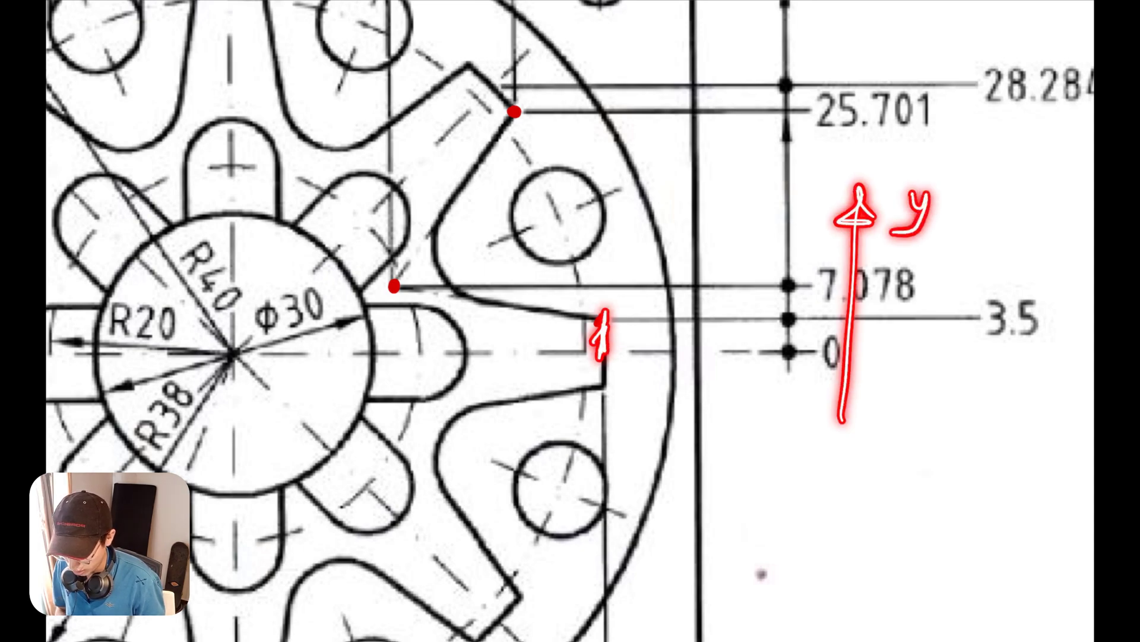
# Step: Check the X ordinate of the horizontal arm's end below the plate and follow its extension line up to the arm
pyautogui.hscroll(-2, 570, 321)
pyautogui.keyDown('ctrl'); pyautogui.scroll(-5, 570, 321); pyautogui.keyUp('ctrl')
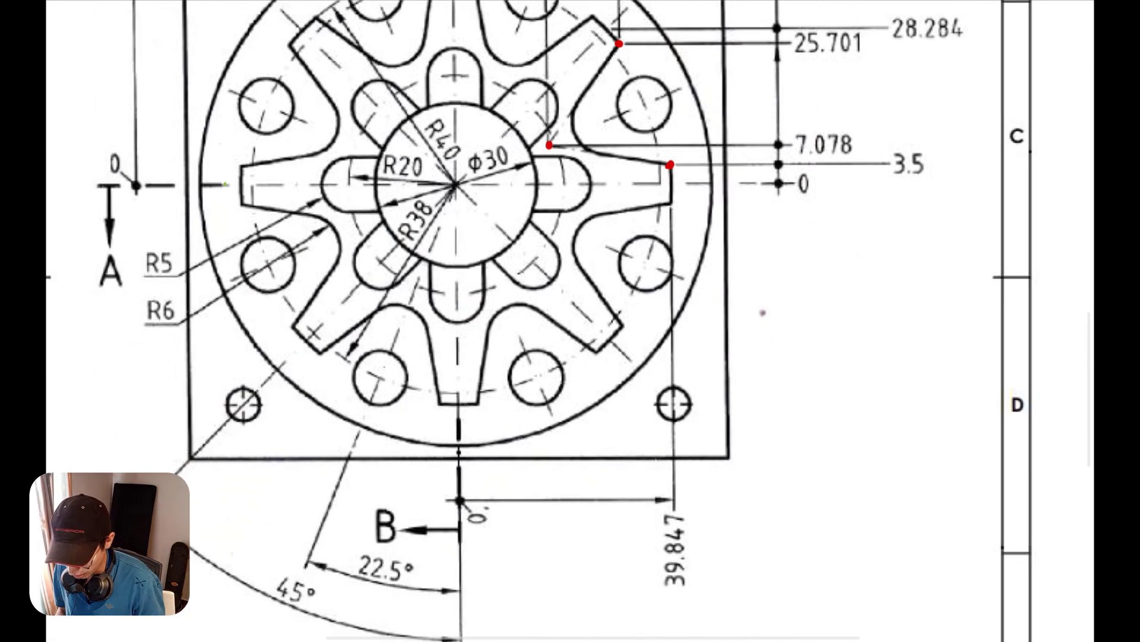
pyautogui.moveTo(469, 509); pyautogui.dragTo(659, 502)
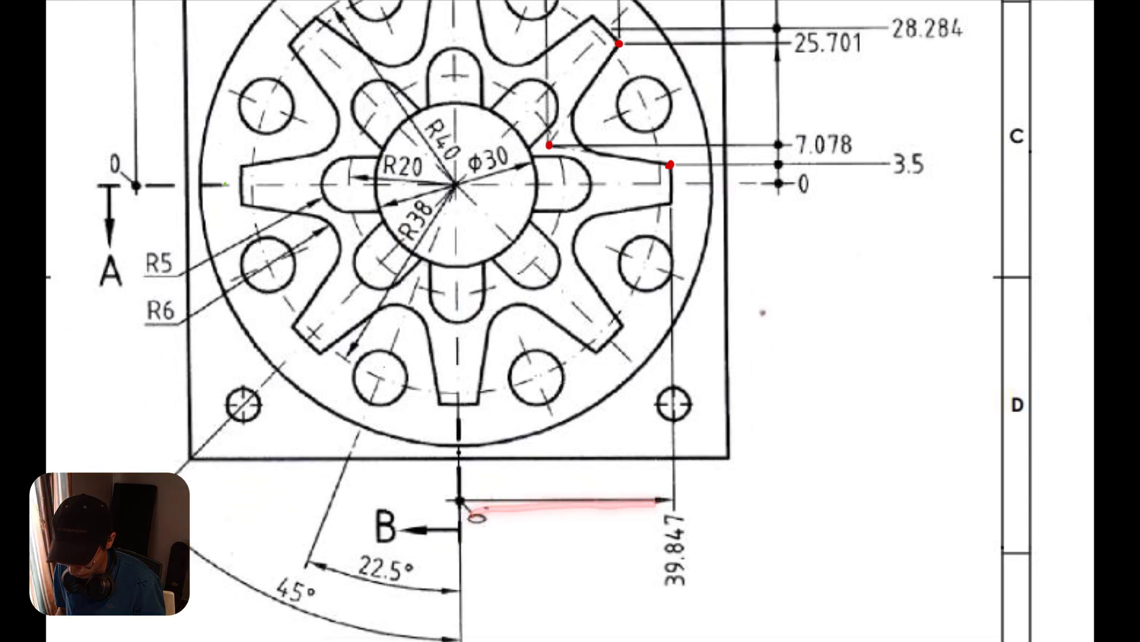
pyautogui.moveTo(688, 546)
pyautogui.mouseDown()
pyautogui.moveTo(657, 535)
pyautogui.moveTo(681, 517)
pyautogui.mouseUp()
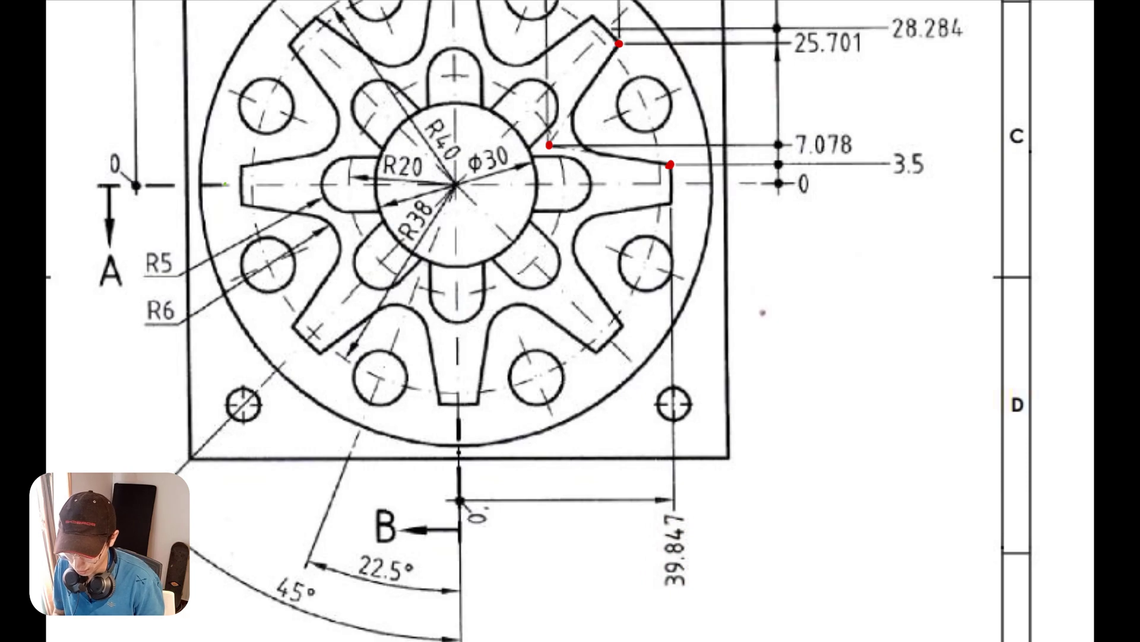
pyautogui.keyDown('ctrl'); pyautogui.scroll(5, 698, 152); pyautogui.keyUp('ctrl')
pyautogui.scroll(-4, 570, 321)
pyautogui.keyDown('ctrl'); pyautogui.scroll(-4, 712, 119); pyautogui.keyUp('ctrl')
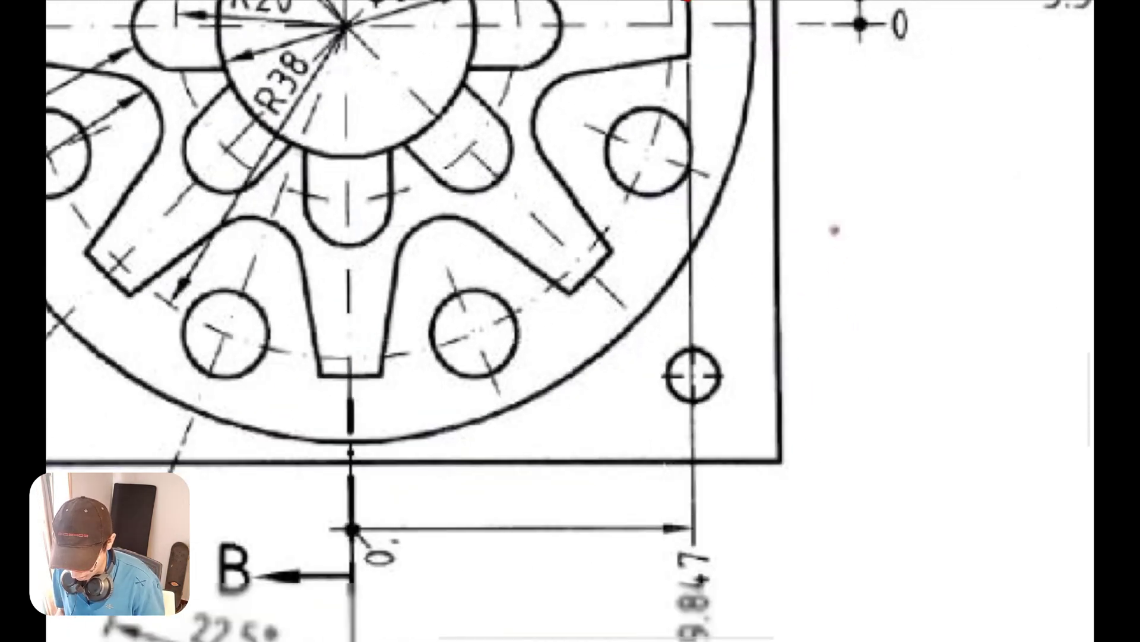
pyautogui.moveTo(729, 464)
pyautogui.mouseDown()
pyautogui.moveTo(717, 594)
pyautogui.moveTo(701, 466)
pyautogui.mouseUp()
pyautogui.scroll(3, 570, 321)
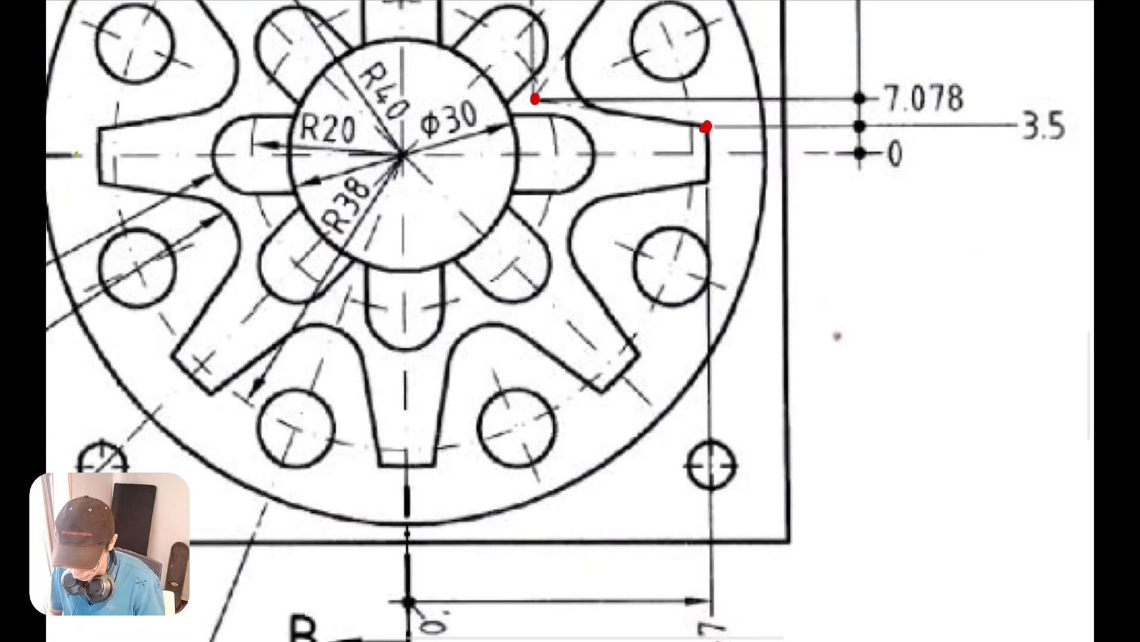
pyautogui.keyDown('ctrl'); pyautogui.scroll(4, 675, 137); pyautogui.keyUp('ctrl')
pyautogui.keyDown('ctrl'); pyautogui.scroll(4, 785, 62); pyautogui.keyUp('ctrl')
pyautogui.moveTo(685, 428); pyautogui.dragTo(689, 423)
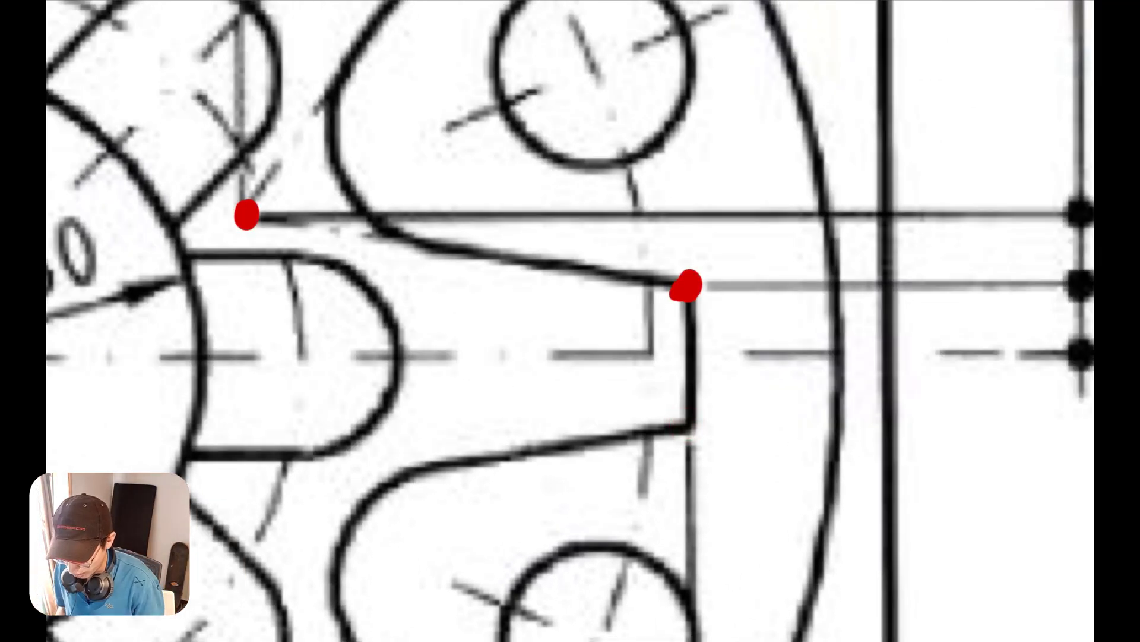
# Step: Check the horizontal arm's vertical end edge on the drawing and sketch an X-direction arrow along the horizontal centreline past it
pyautogui.click(688, 425)
pyautogui.click(686, 288)
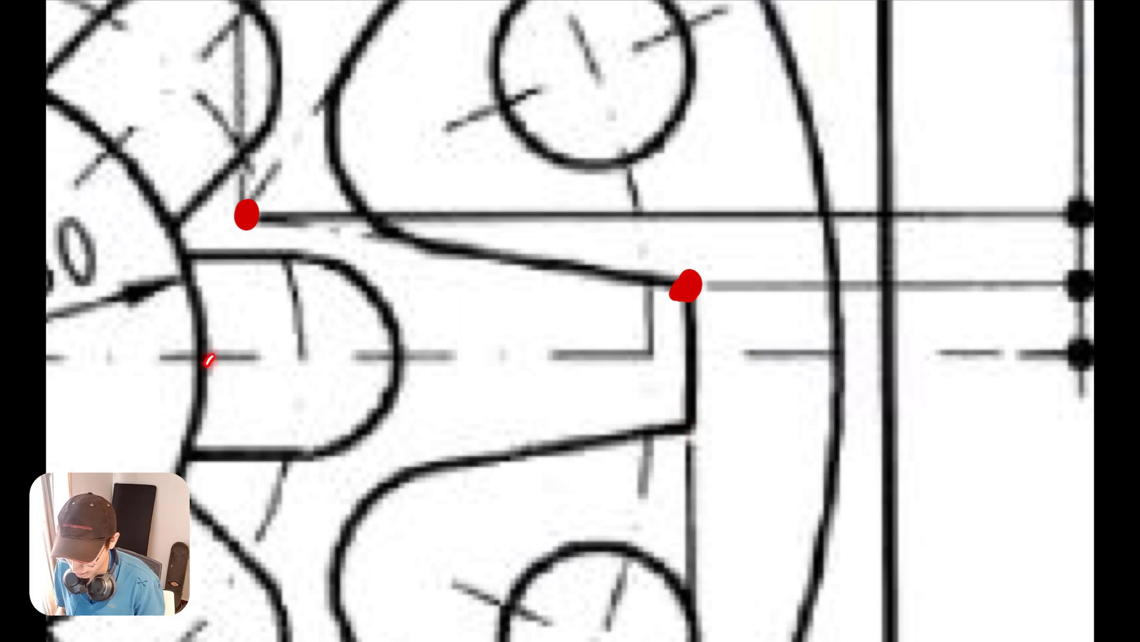
pyautogui.moveTo(209, 359)
pyautogui.mouseDown()
pyautogui.moveTo(790, 326)
pyautogui.moveTo(765, 355)
pyautogui.mouseUp()
pyautogui.moveTo(813, 310)
pyautogui.mouseDown()
pyautogui.moveTo(835, 331)
pyautogui.moveTo(876, 342)
pyautogui.mouseUp()
pyautogui.moveTo(869, 295); pyautogui.dragTo(814, 348)
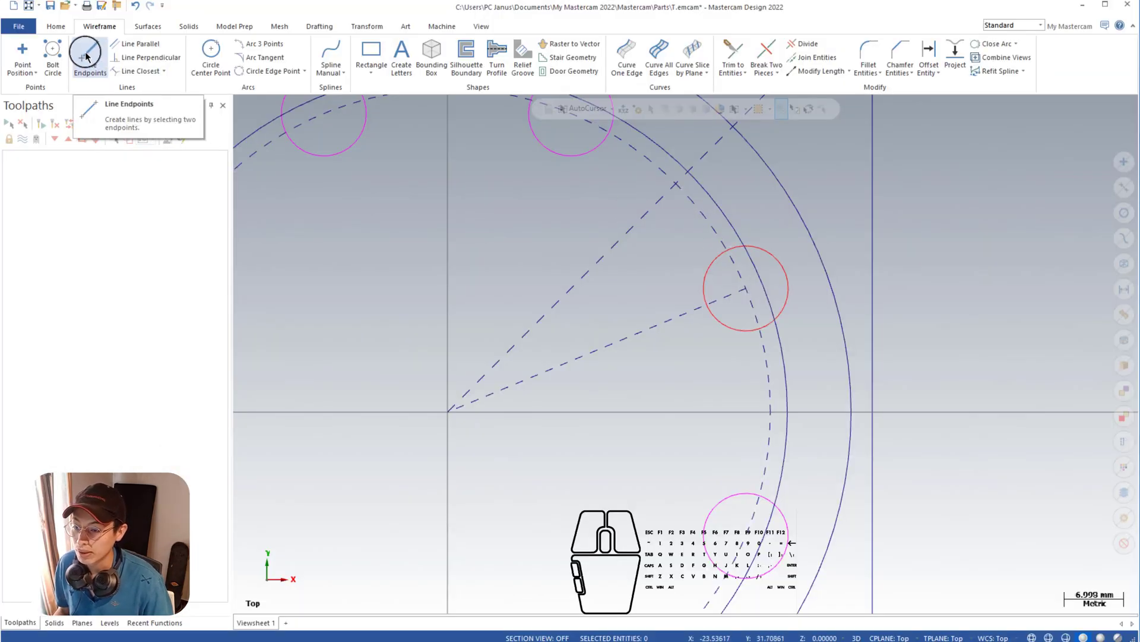
# Step: Draw a dashed horizontal construction line 39.847 mm long from the origin in the positive X direction
pyautogui.click(86, 57)
pyautogui.rightClick(386, 202)
pyautogui.click(449, 187)
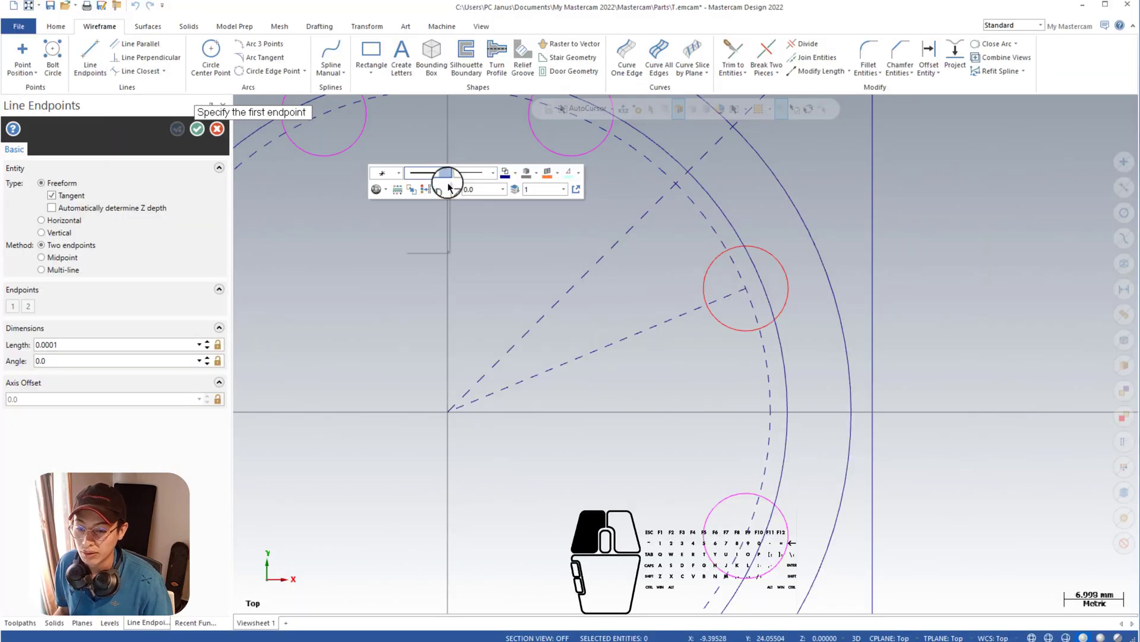
pyautogui.click(446, 200)
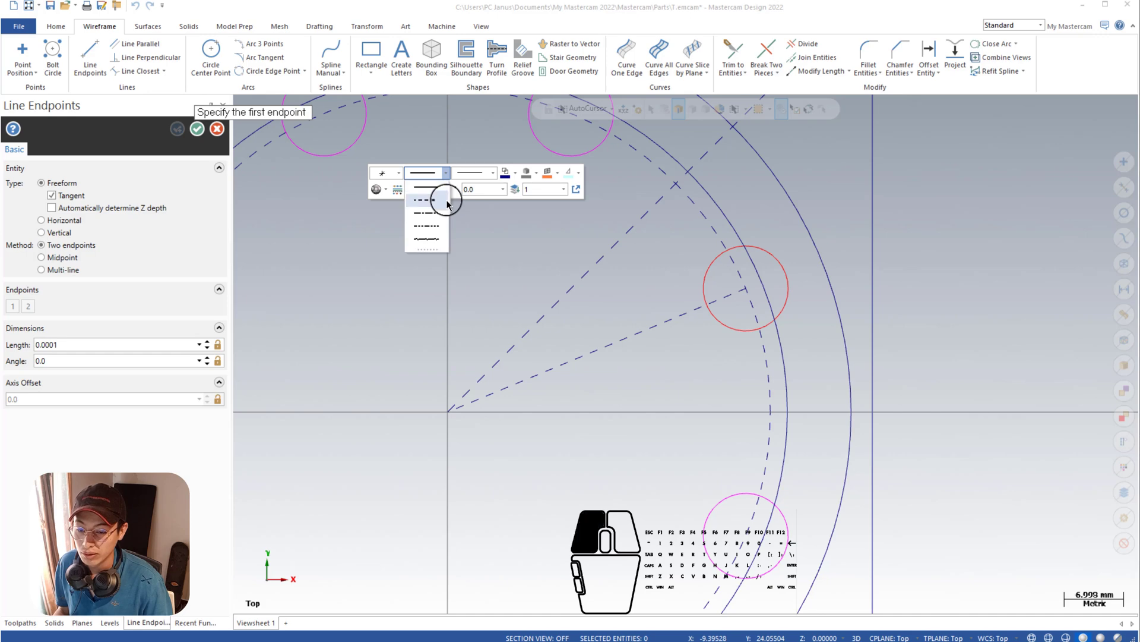
pyautogui.click(446, 412)
pyautogui.click(624, 412)
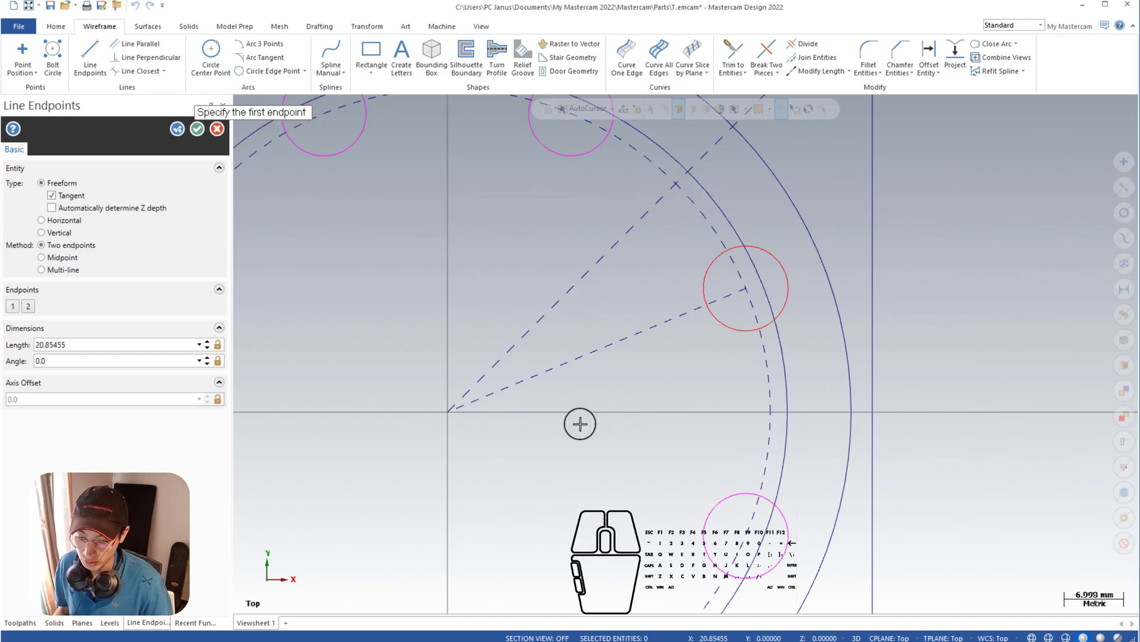
pyautogui.click(110, 343)
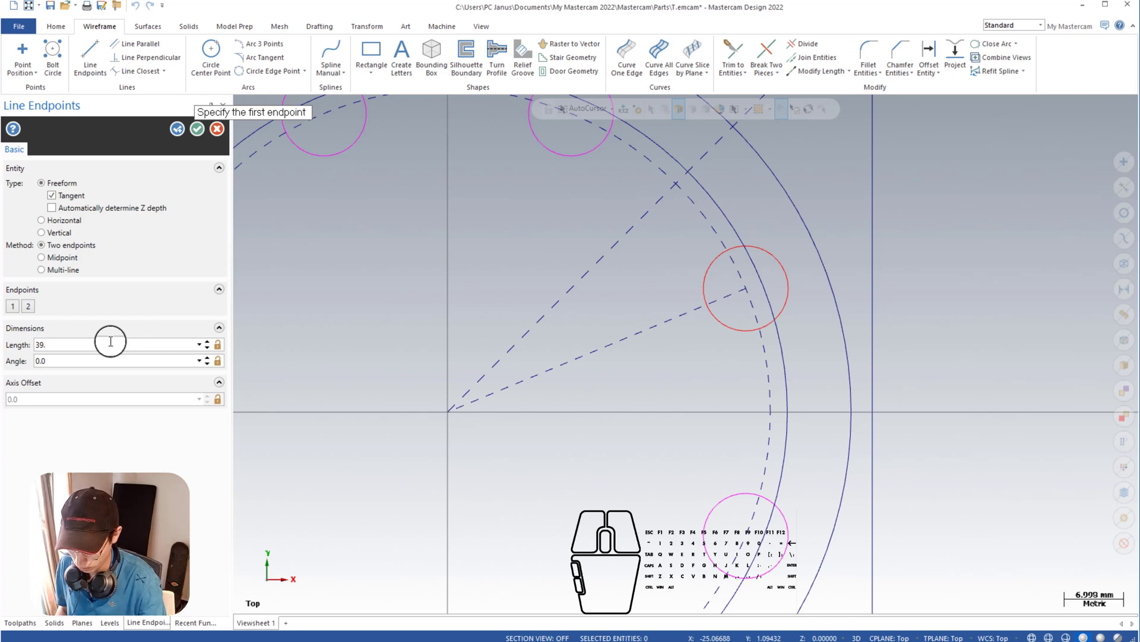
pyautogui.write('39.847')
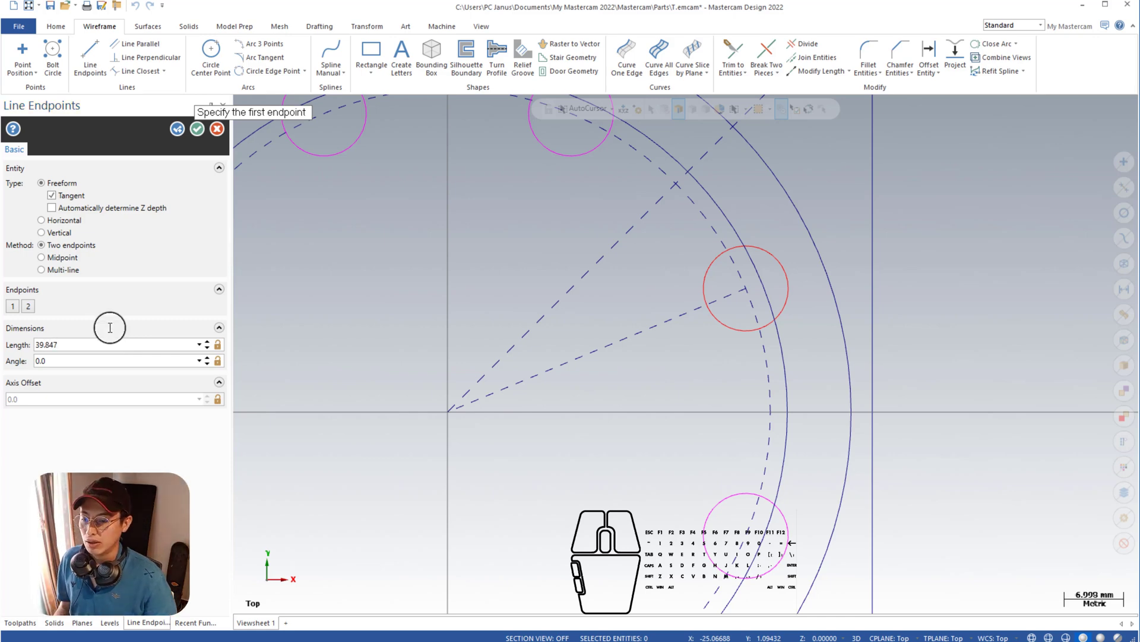
pyautogui.click(197, 129)
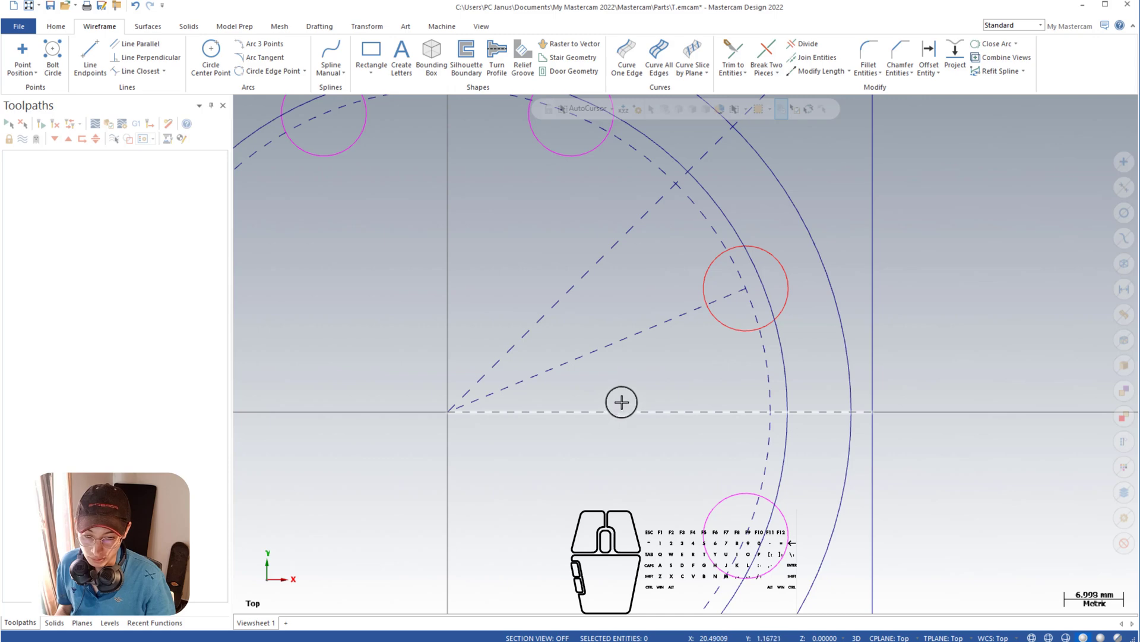
# Step: Check the endpoint coordinates, length and line style of the new horizontal construction line in its properties
pyautogui.click(621, 405)
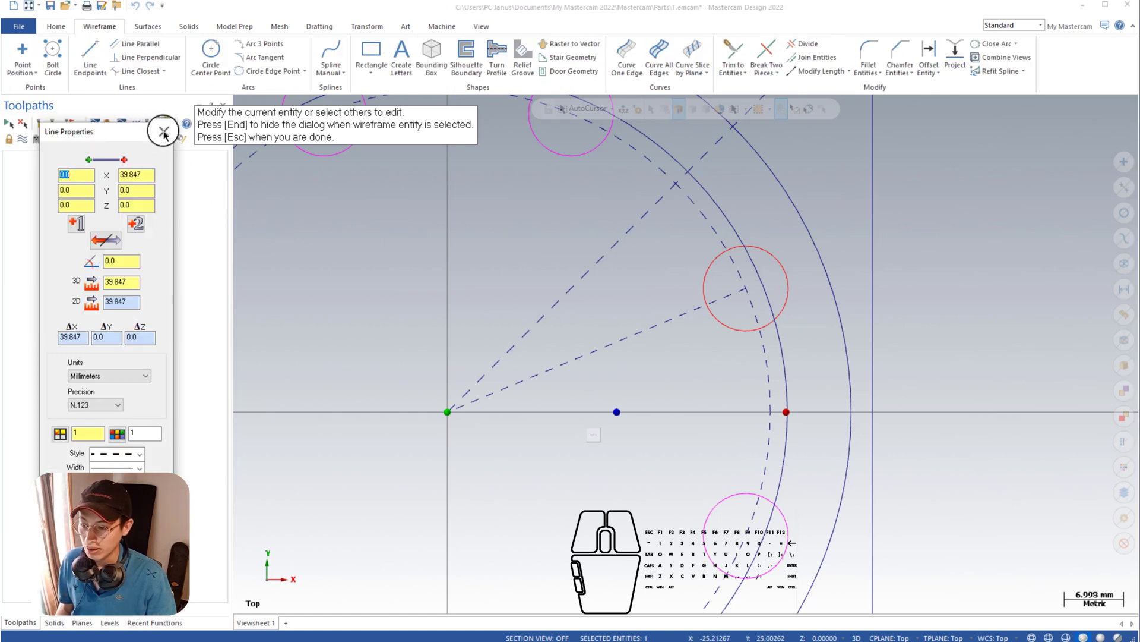
pyautogui.click(203, 138)
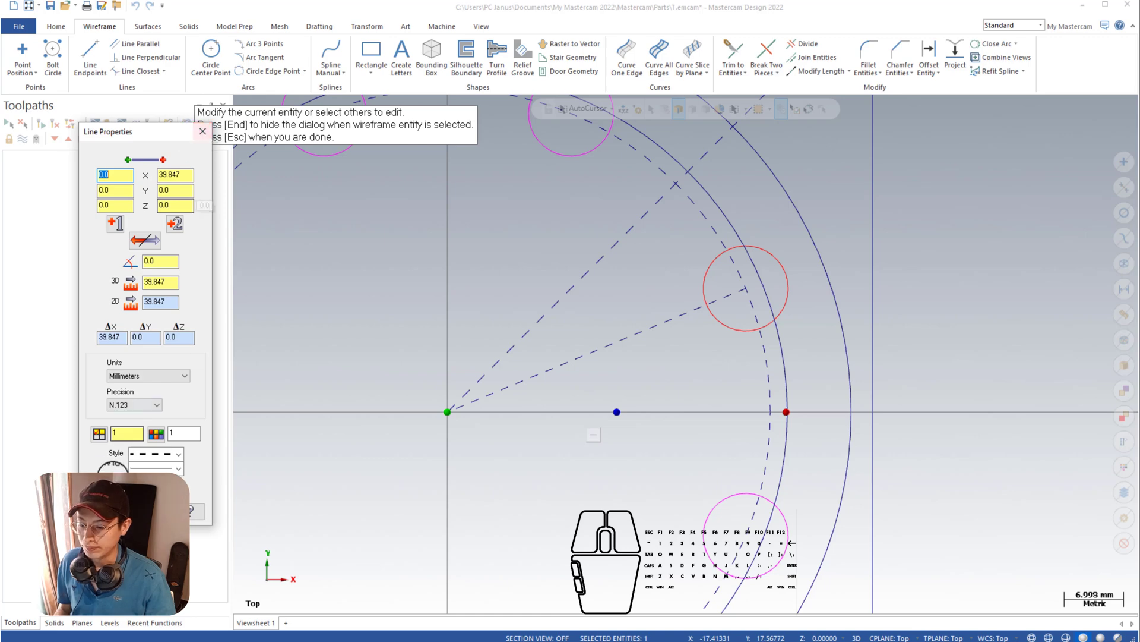
pyautogui.click(196, 133)
pyautogui.scroll(9, 801, 372)
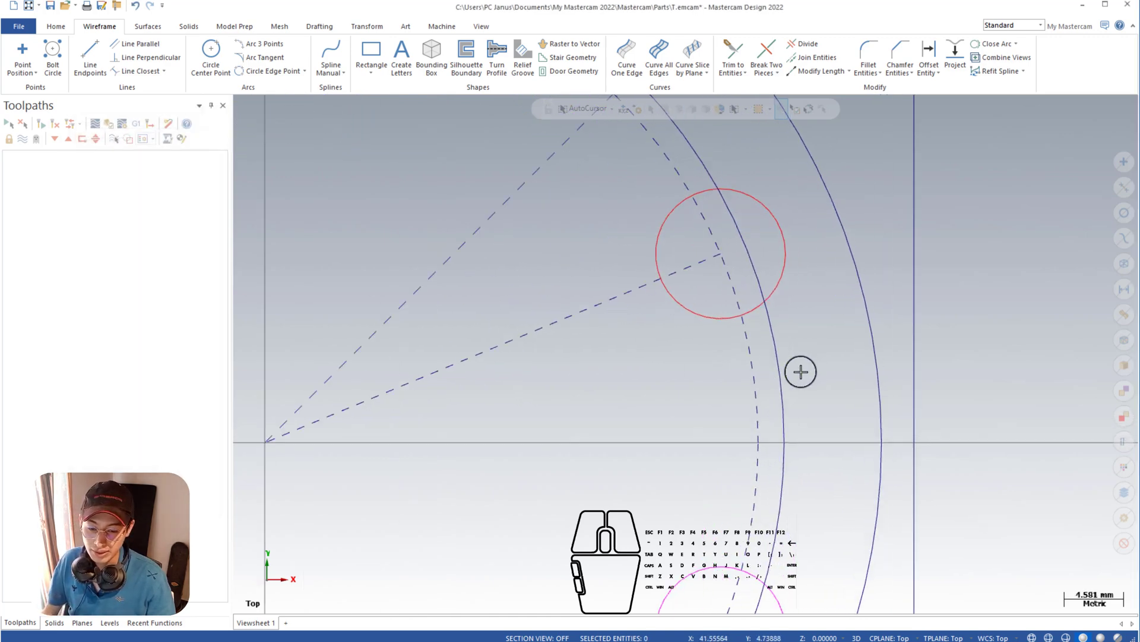
pyautogui.scroll(10, 801, 372)
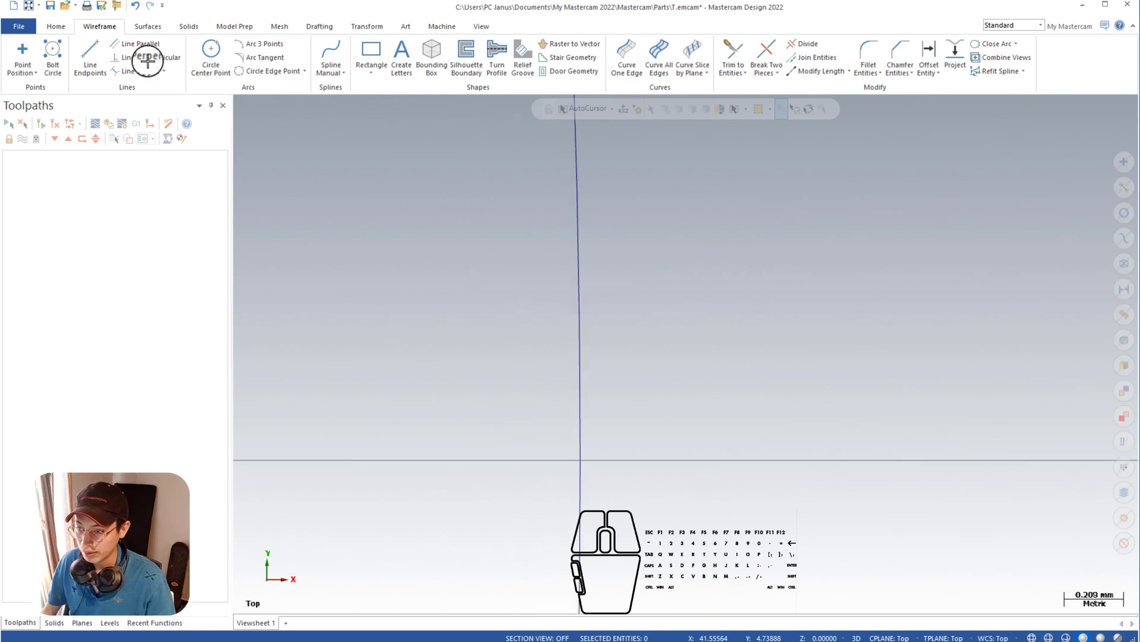
pyautogui.click(91, 57)
pyautogui.rightClick(537, 277)
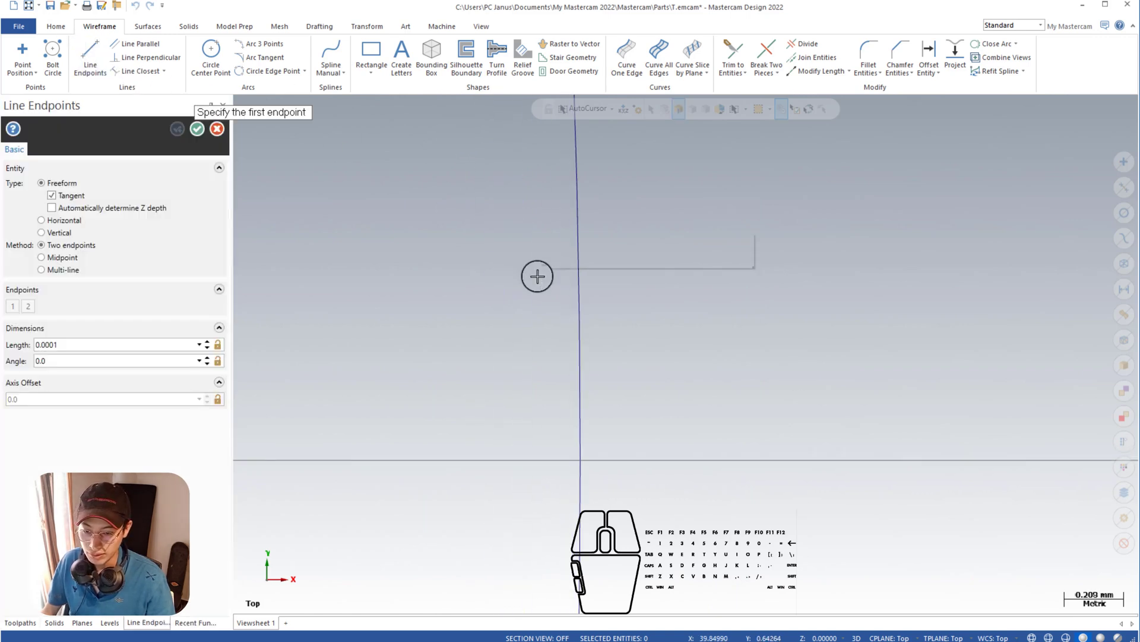
pyautogui.click(517, 276)
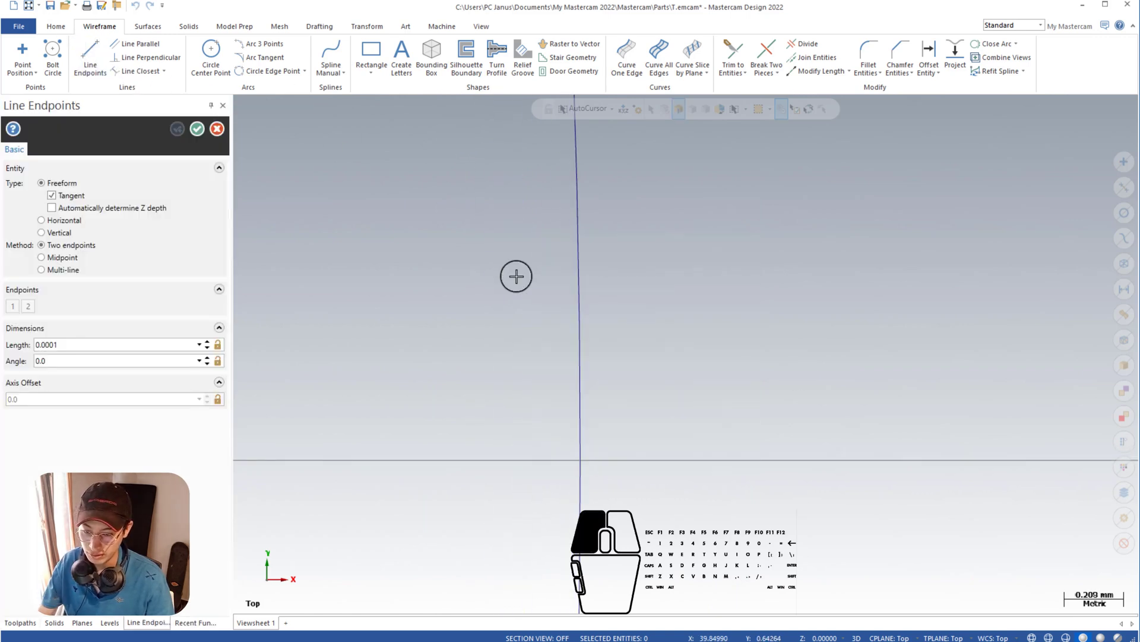
pyautogui.click(567, 344)
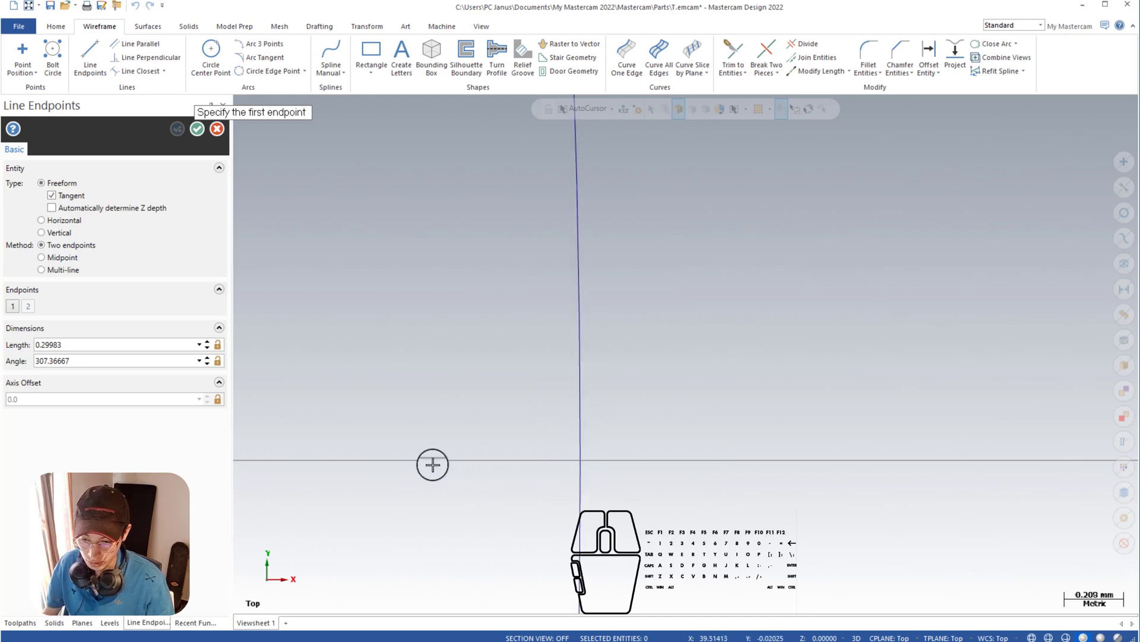
pyautogui.scroll(-2, 438, 468)
pyautogui.scroll(-3, 475, 419)
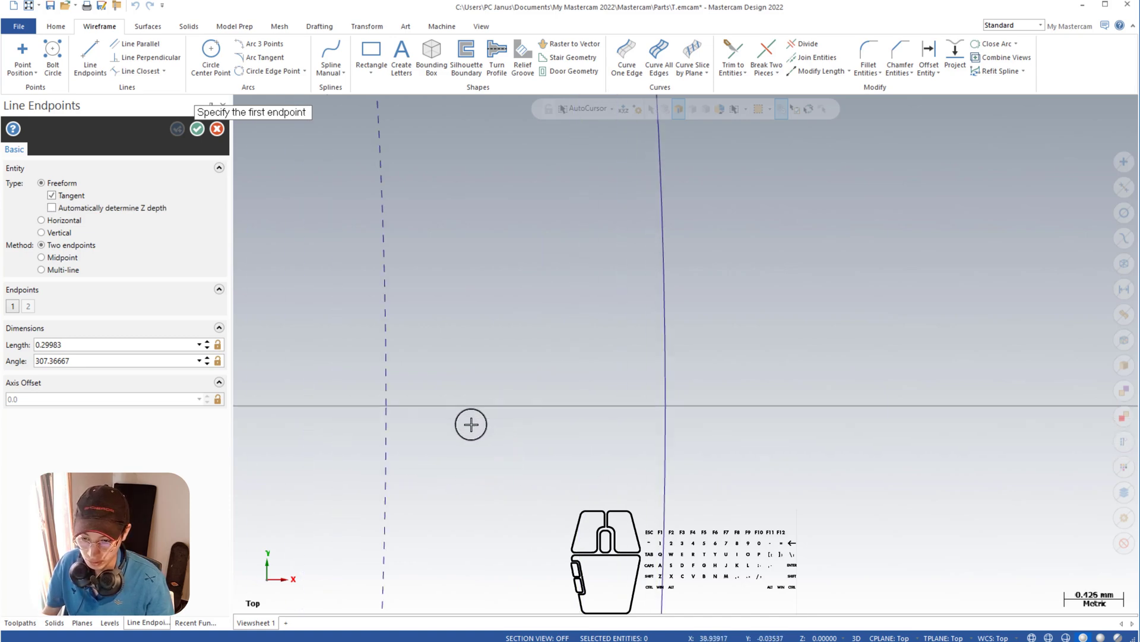
pyautogui.scroll(-5, 455, 386)
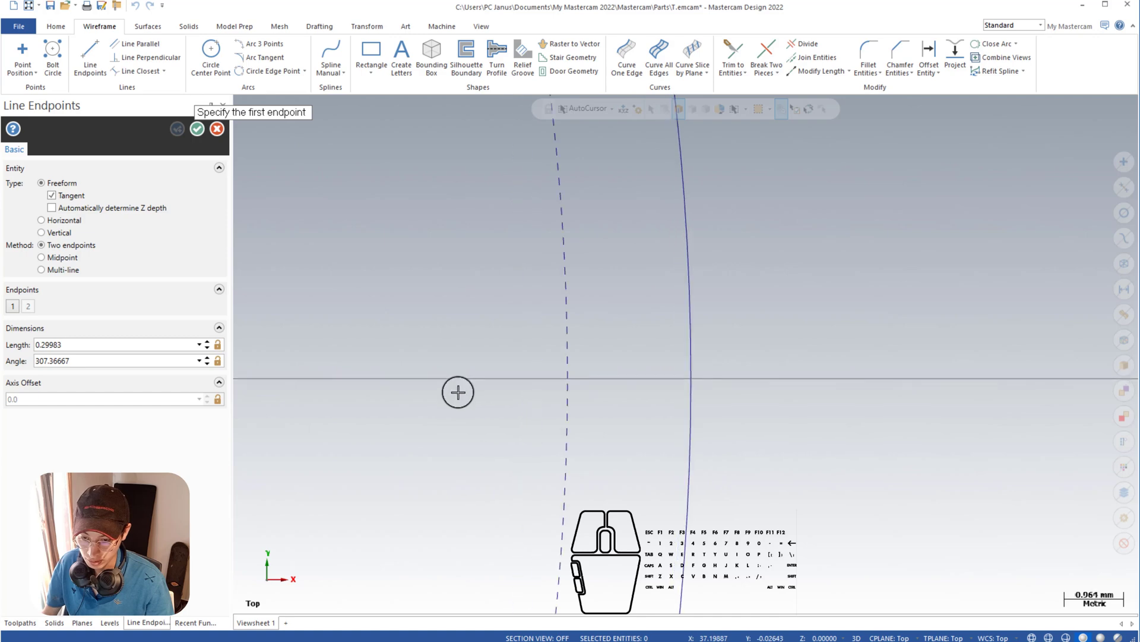
pyautogui.scroll(-2, 440, 419)
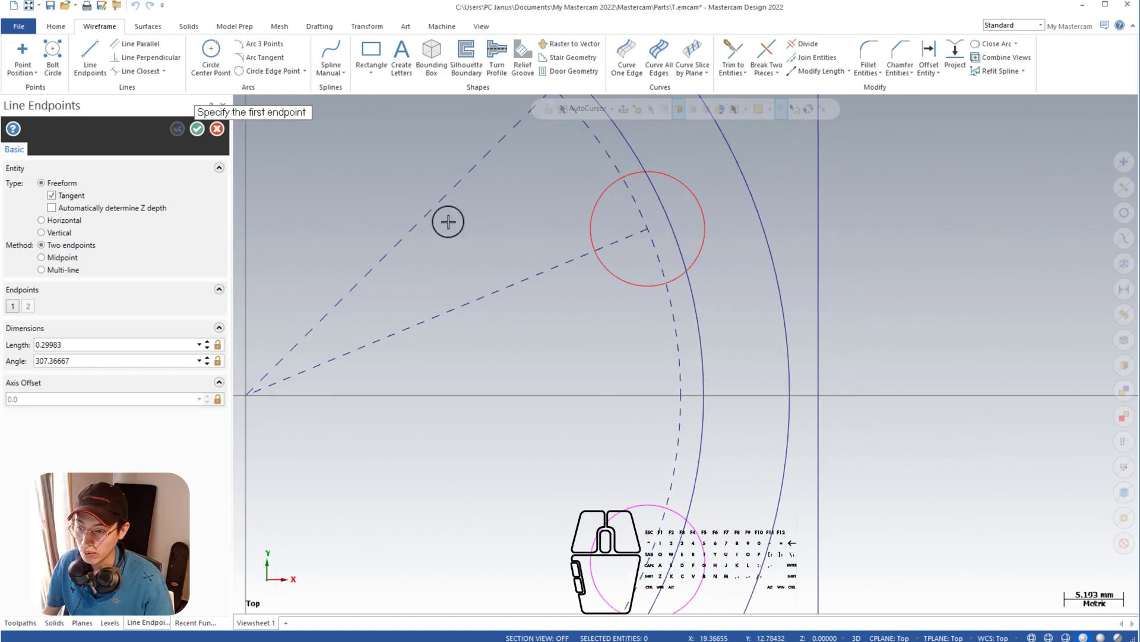
pyautogui.click(217, 128)
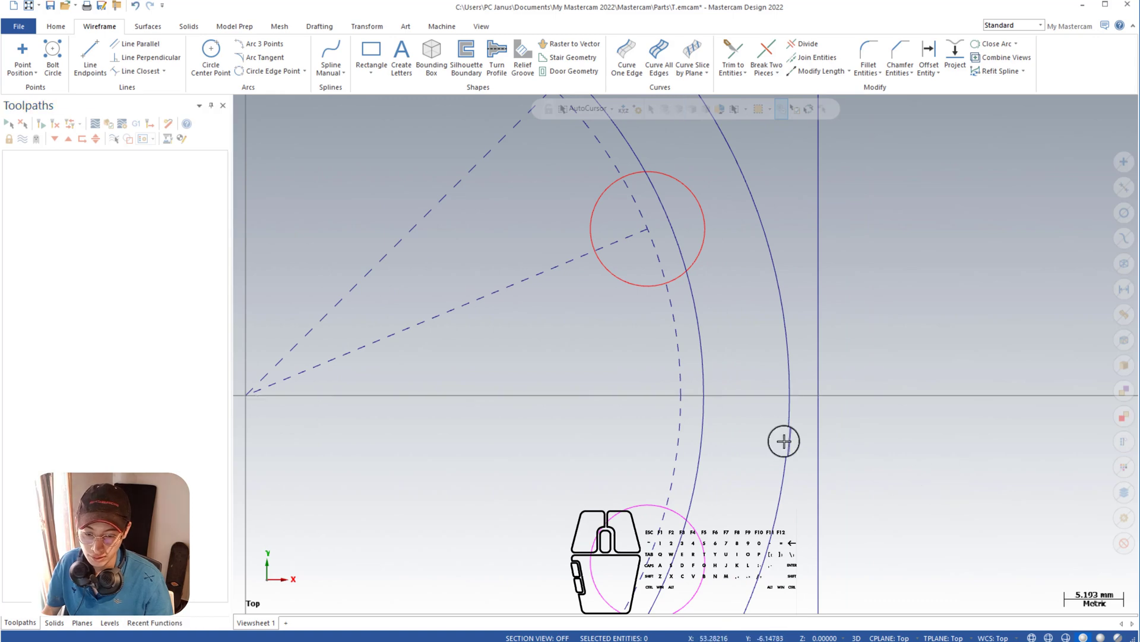
# Step: Delete the longer horizontal line running from the origin to the plate's vertical edge
pyautogui.click(817, 394)
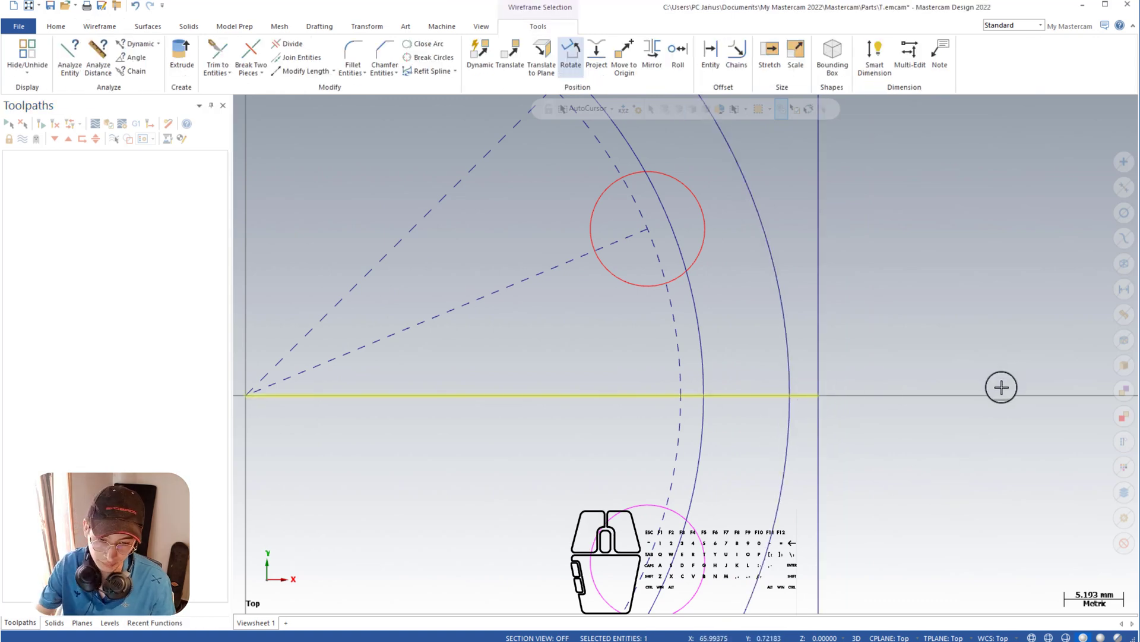
pyautogui.press('Delete')
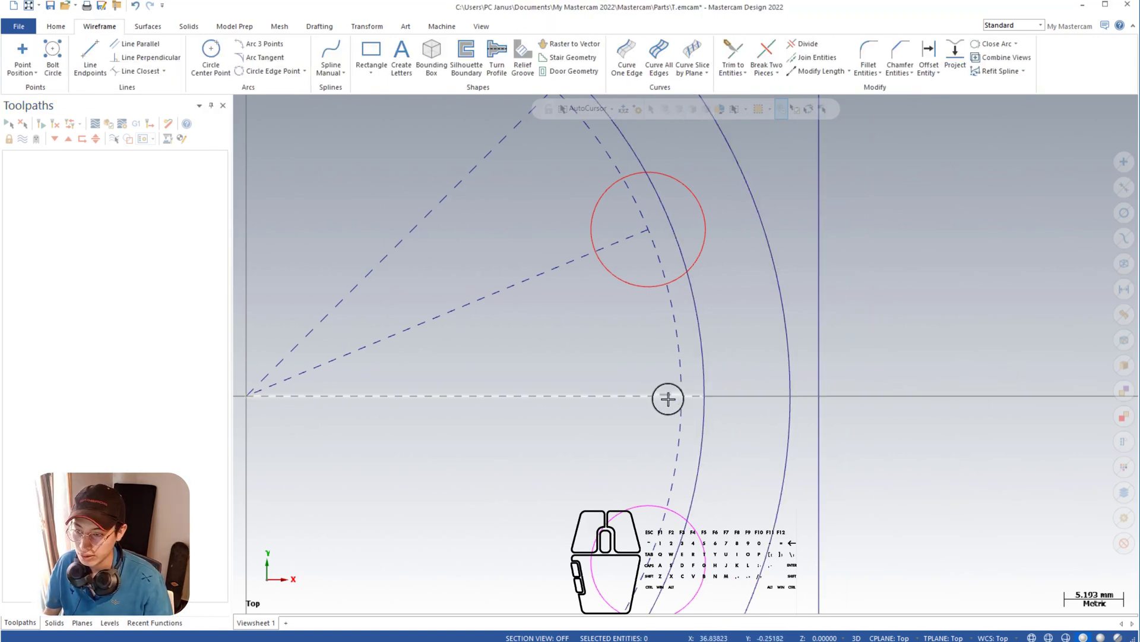
pyautogui.click(96, 59)
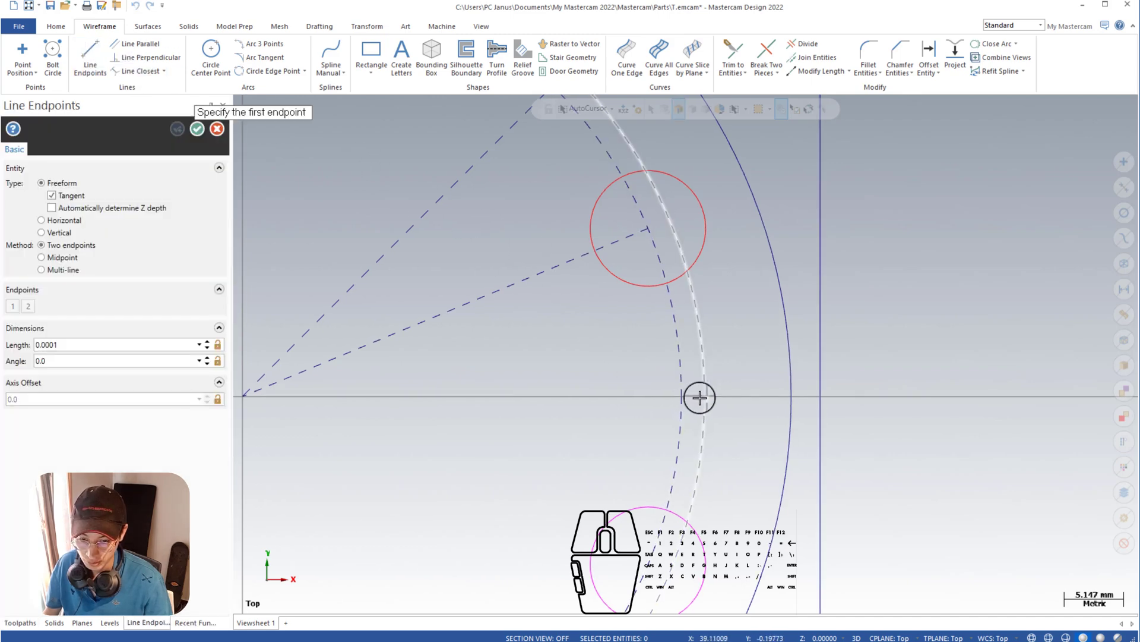
pyautogui.scroll(4, 698, 395)
pyautogui.scroll(2, 701, 467)
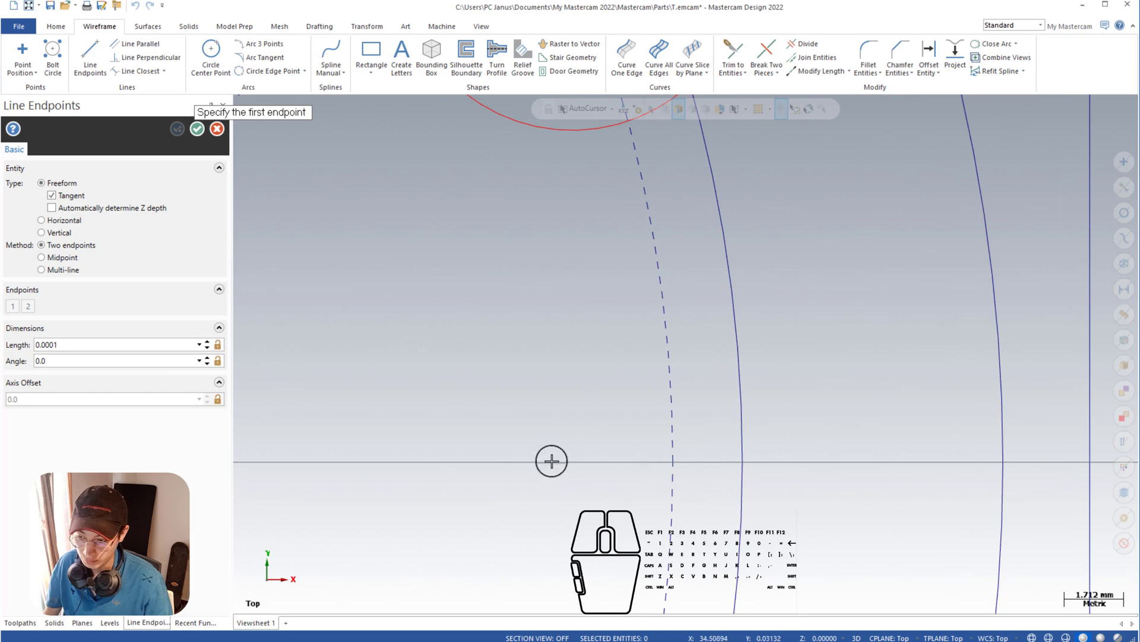
pyautogui.scroll(-4, 550, 460)
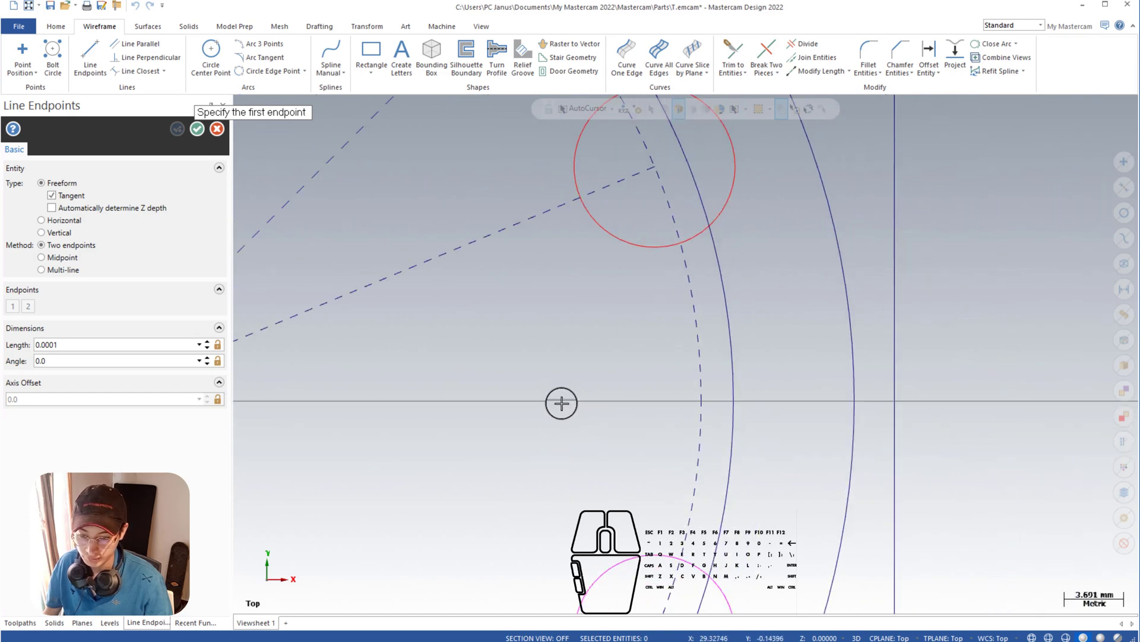
pyautogui.scroll(-5, 561, 401)
pyautogui.scroll(2, 614, 378)
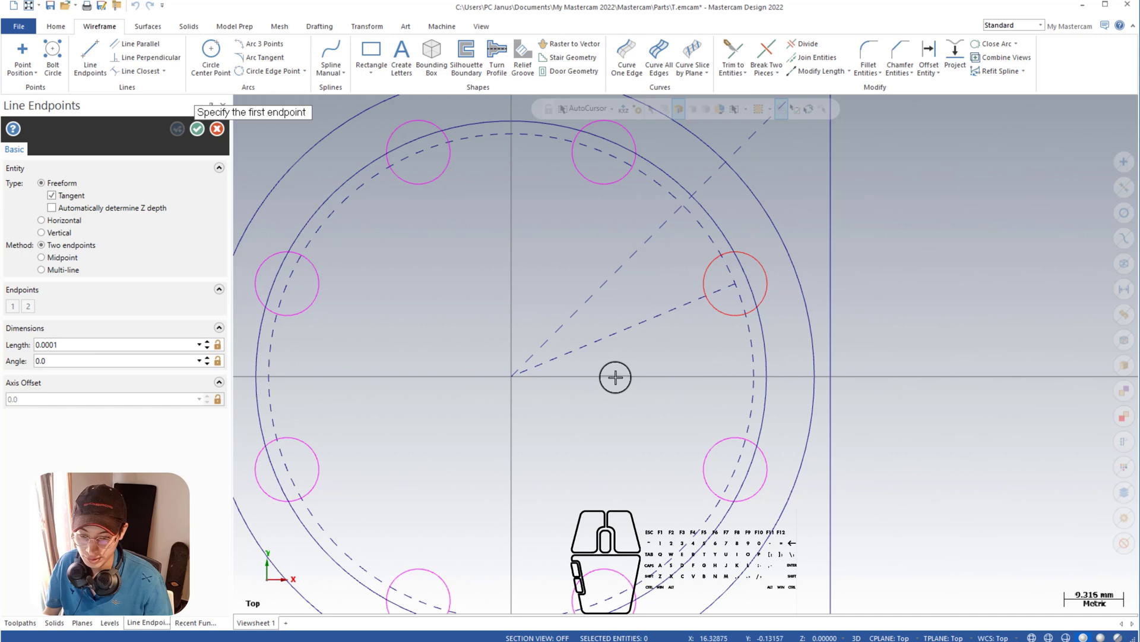
pyautogui.scroll(5, 621, 376)
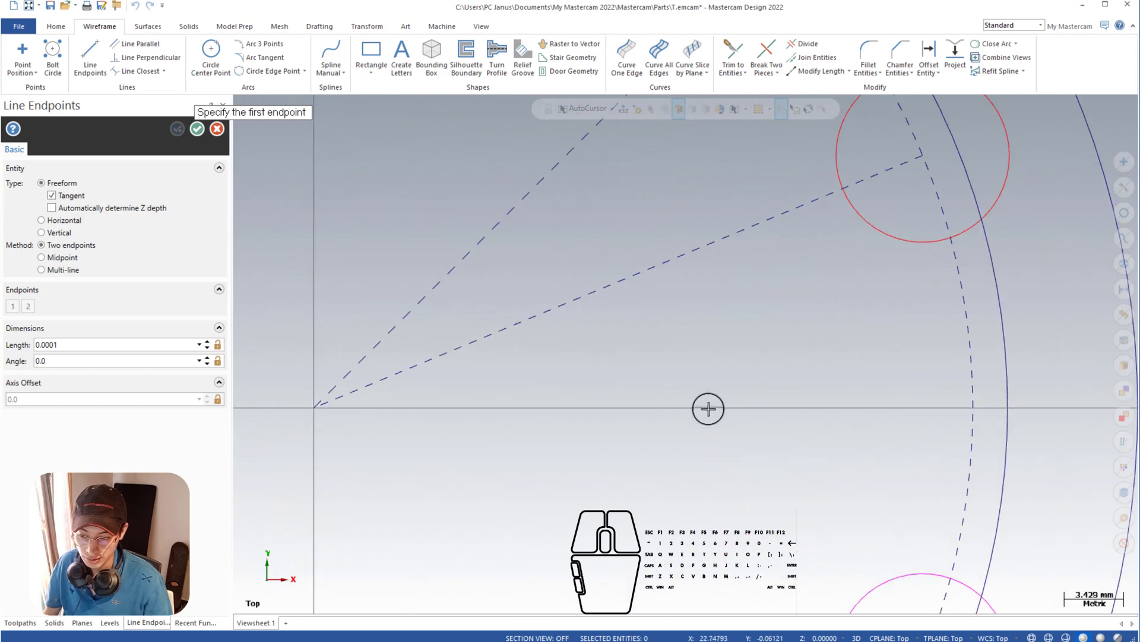
pyautogui.scroll(3, 709, 409)
pyautogui.scroll(-1, 708, 409)
pyautogui.moveTo(1030, 470); pyautogui.dragTo(488, 418, button='middle')
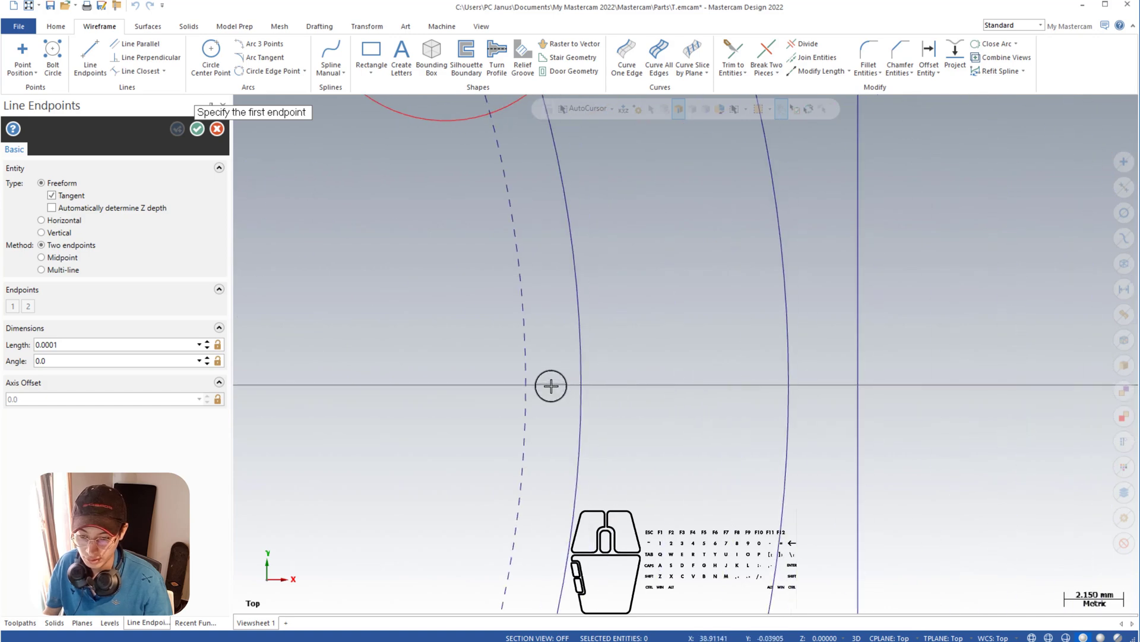
pyautogui.scroll(5, 586, 389)
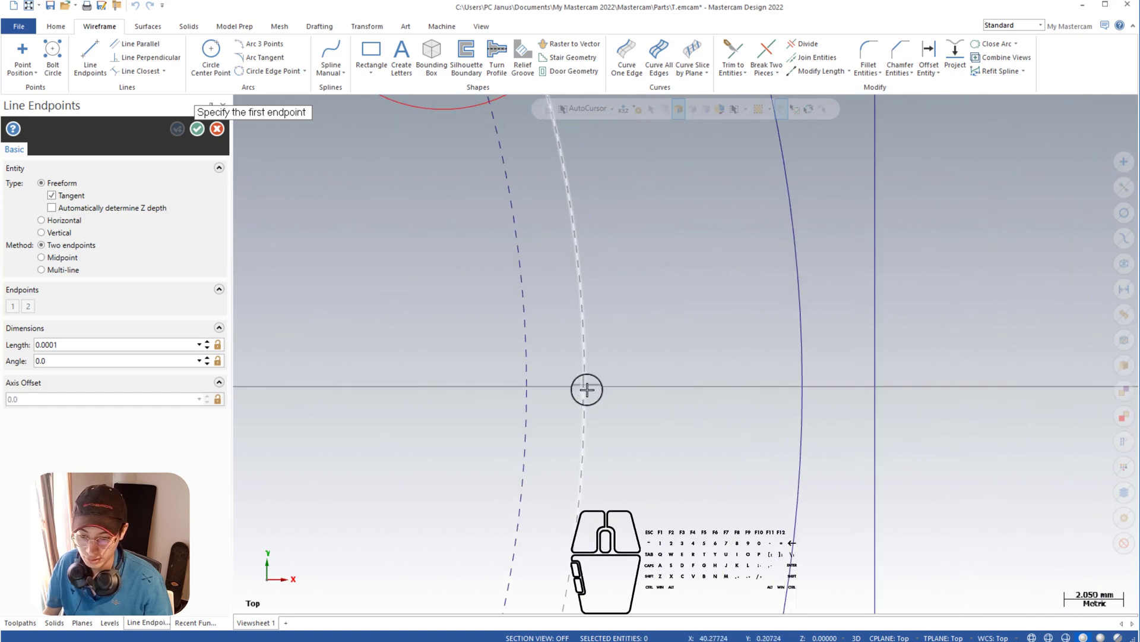
pyautogui.moveTo(542, 445); pyautogui.dragTo(603, 290, button='middle')
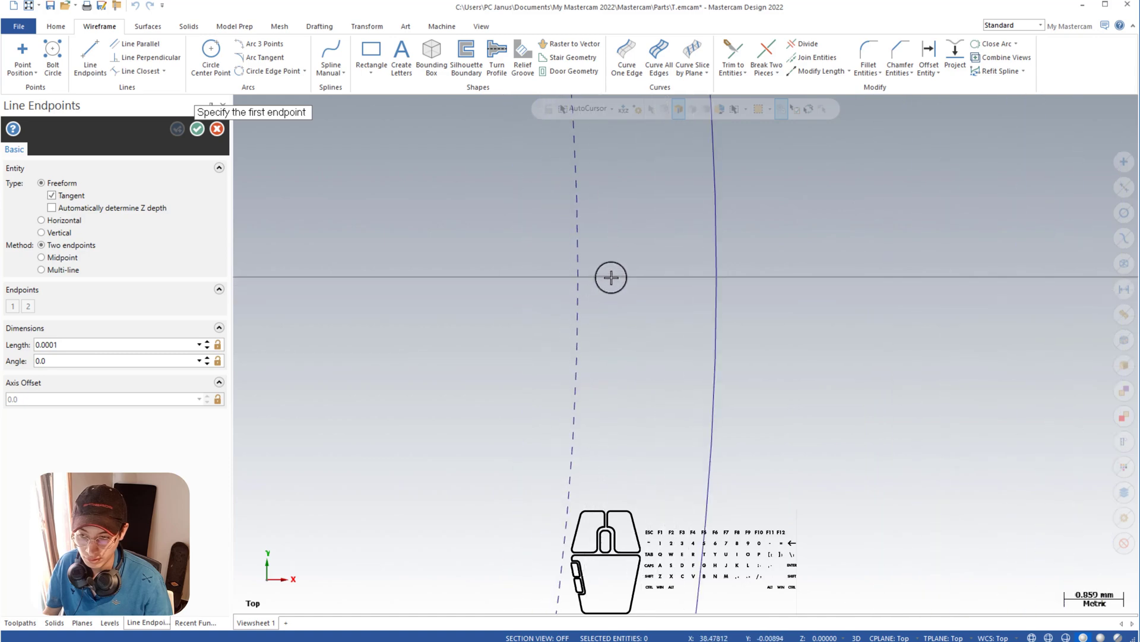
pyautogui.click(217, 128)
pyautogui.scroll(-3, 468, 221)
pyautogui.moveTo(468, 221); pyautogui.dragTo(517, 338, button='middle')
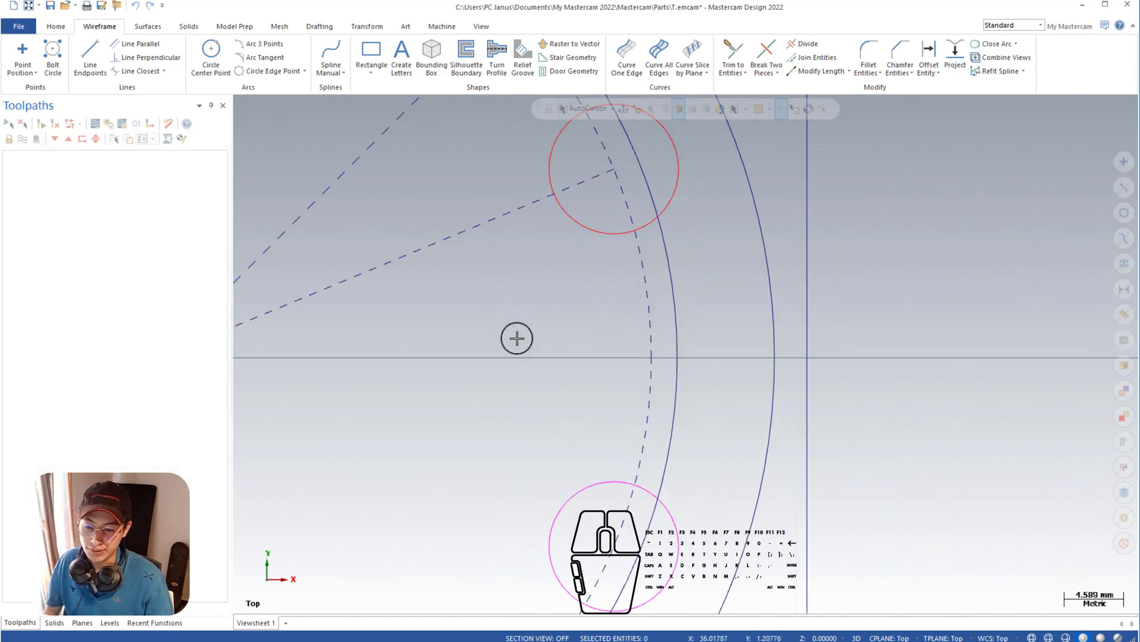
pyautogui.scroll(-8, 517, 338)
pyautogui.click(527, 368)
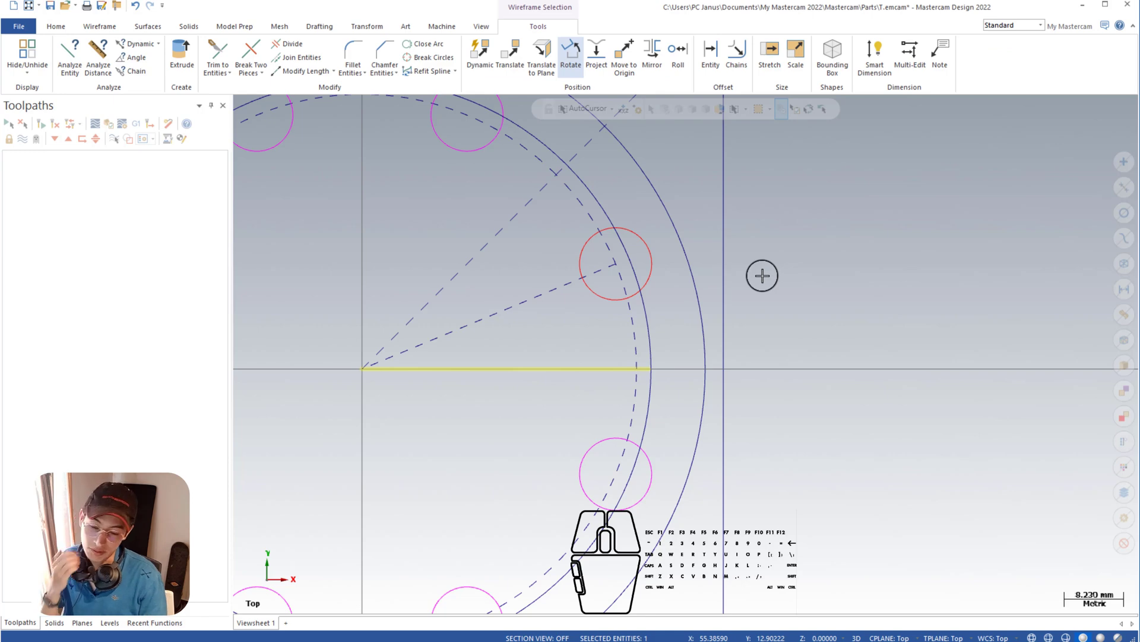
pyautogui.press('Escape')
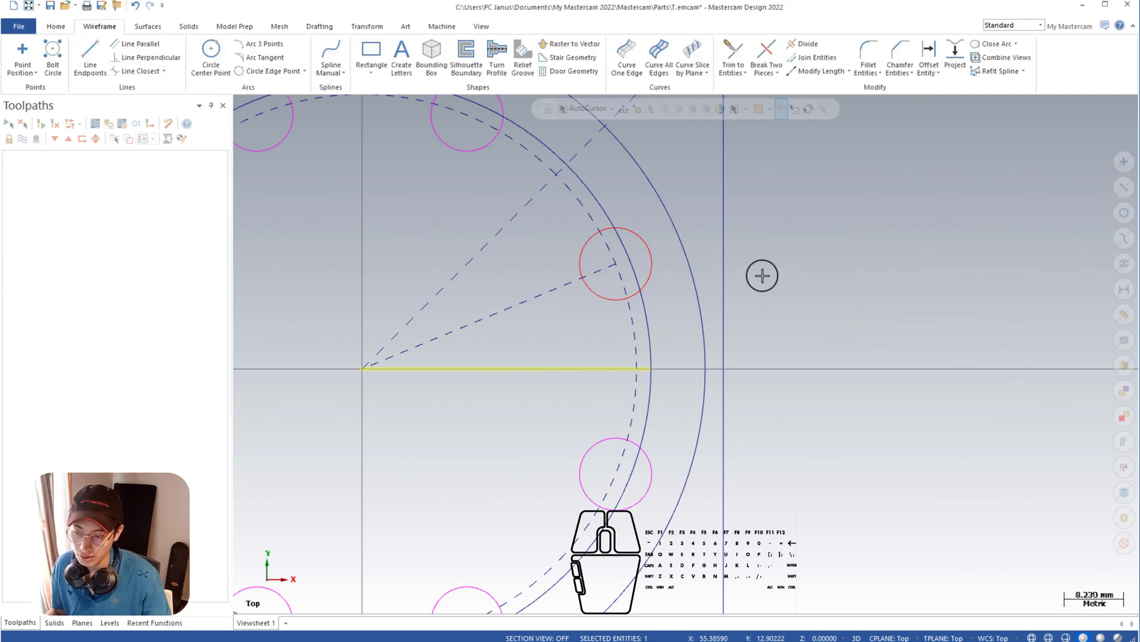
# Step: Draw a horizontal construction line 39.847 mm long from the origin in the positive X direction
pyautogui.click(90, 55)
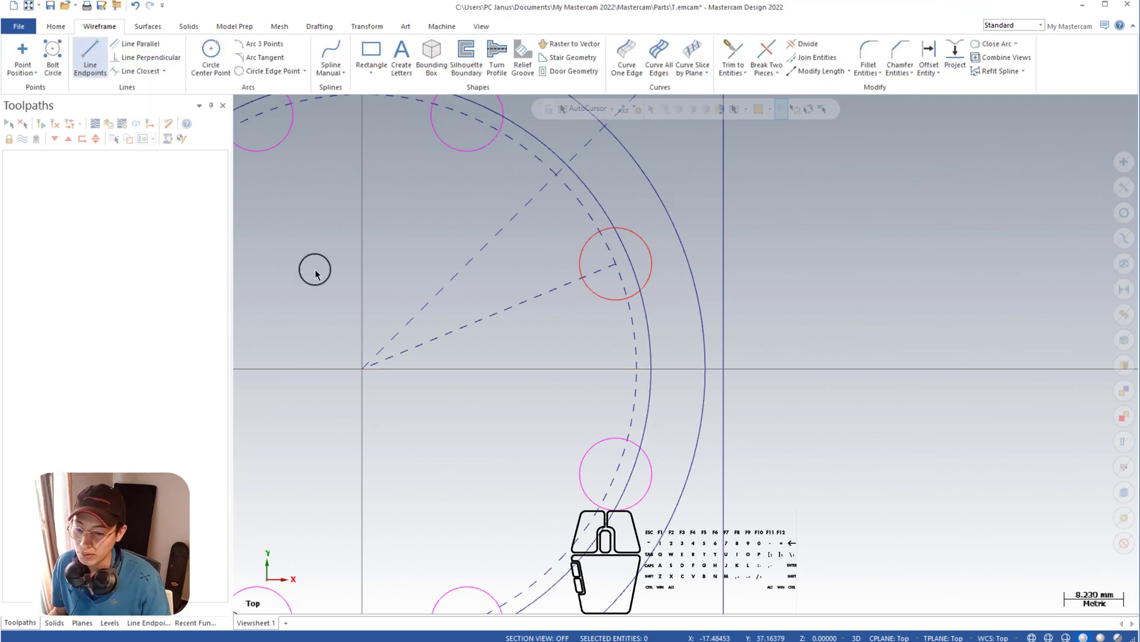
pyautogui.click(361, 369)
pyautogui.click(529, 369)
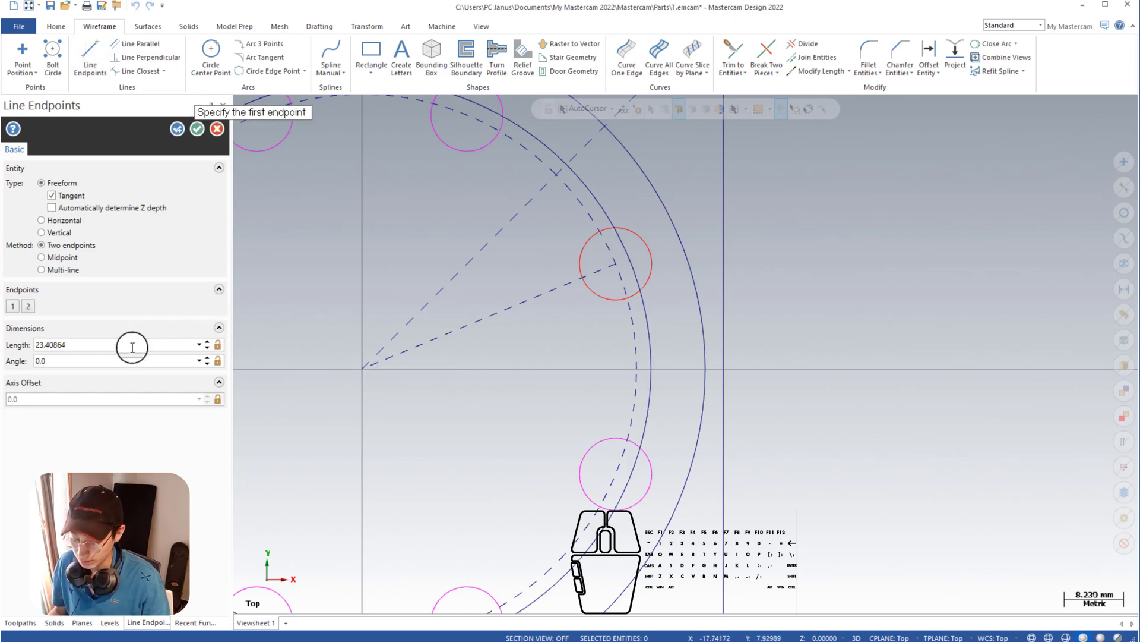
pyautogui.write('3')
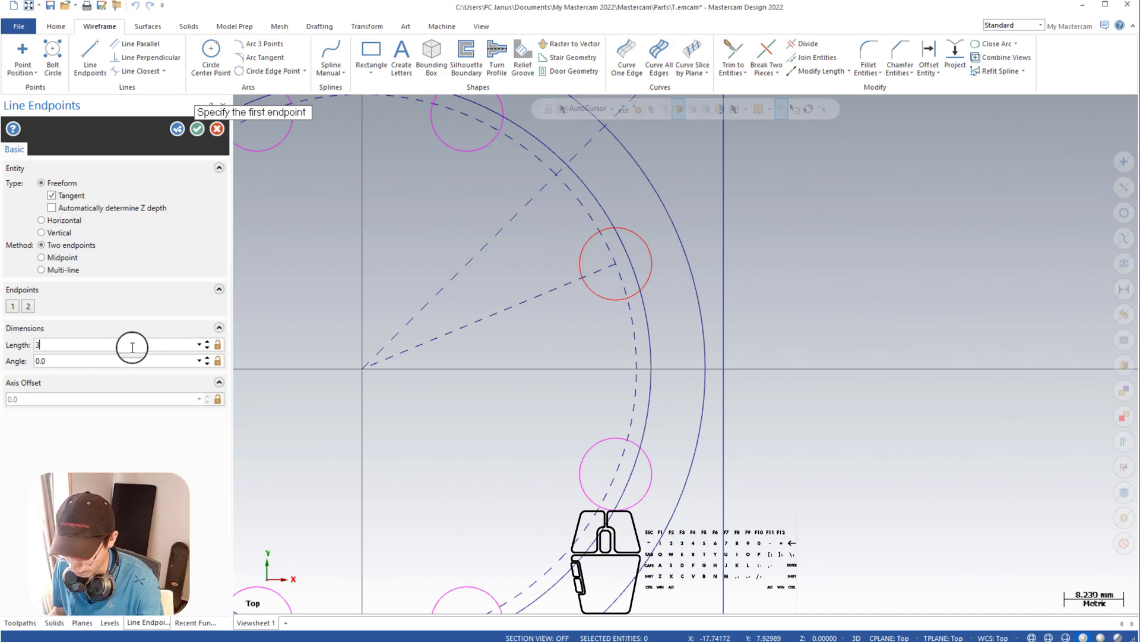
pyautogui.write('9')
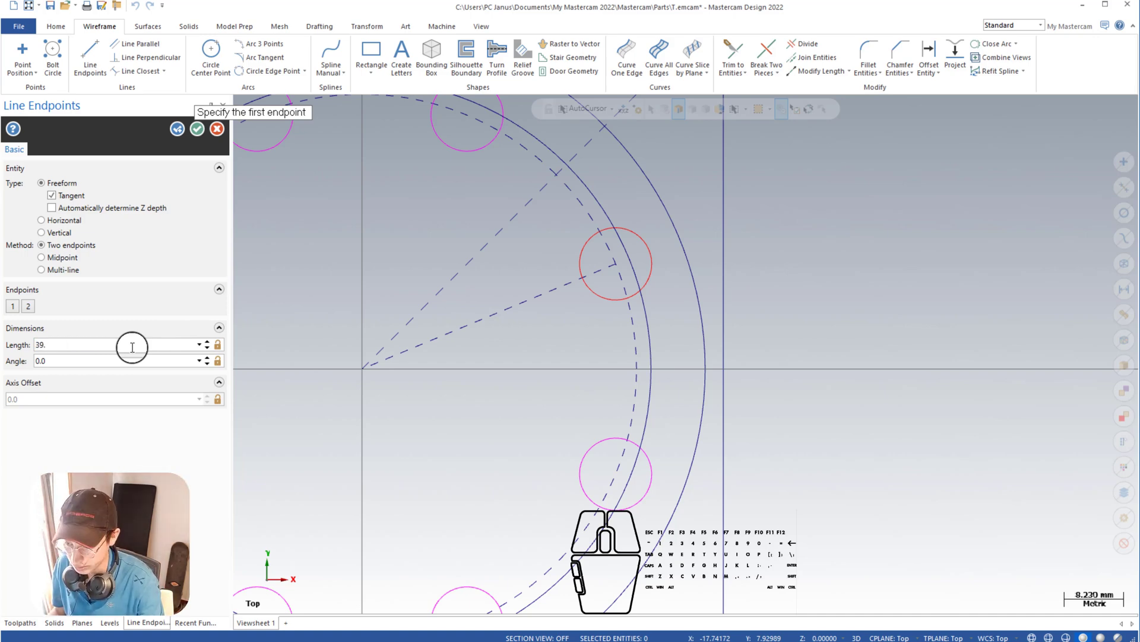
pyautogui.write('.847')
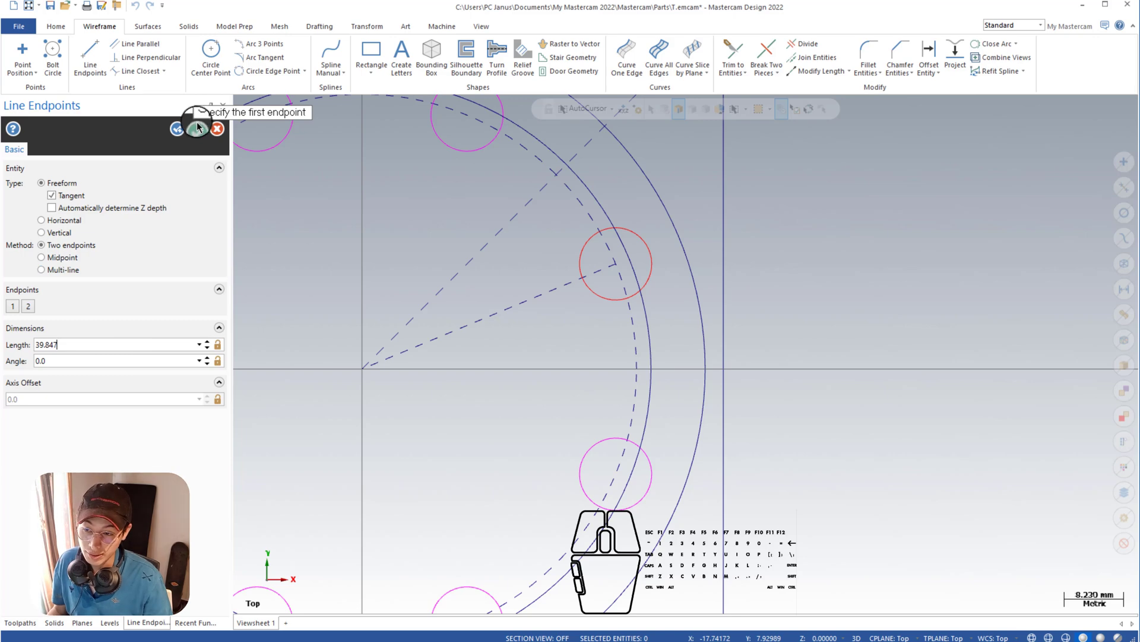
pyautogui.click(178, 131)
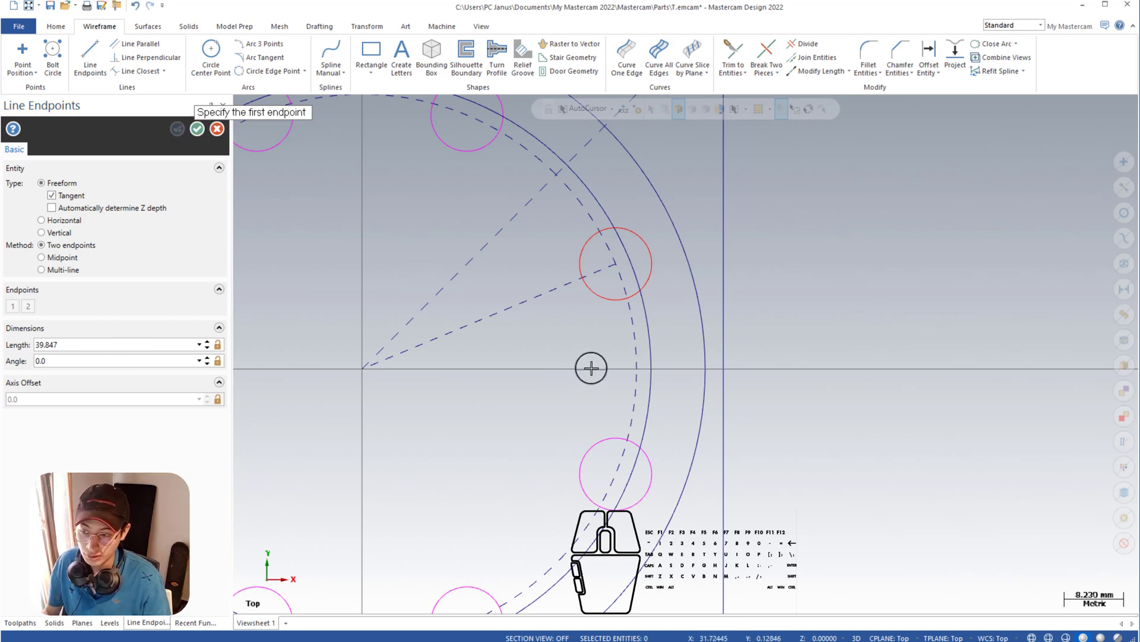
# Step: Draw a dashed vertical construction line 3.5 mm long upward from the outer end of the 39.847 mm horizontal line
pyautogui.scroll(6, 644, 380)
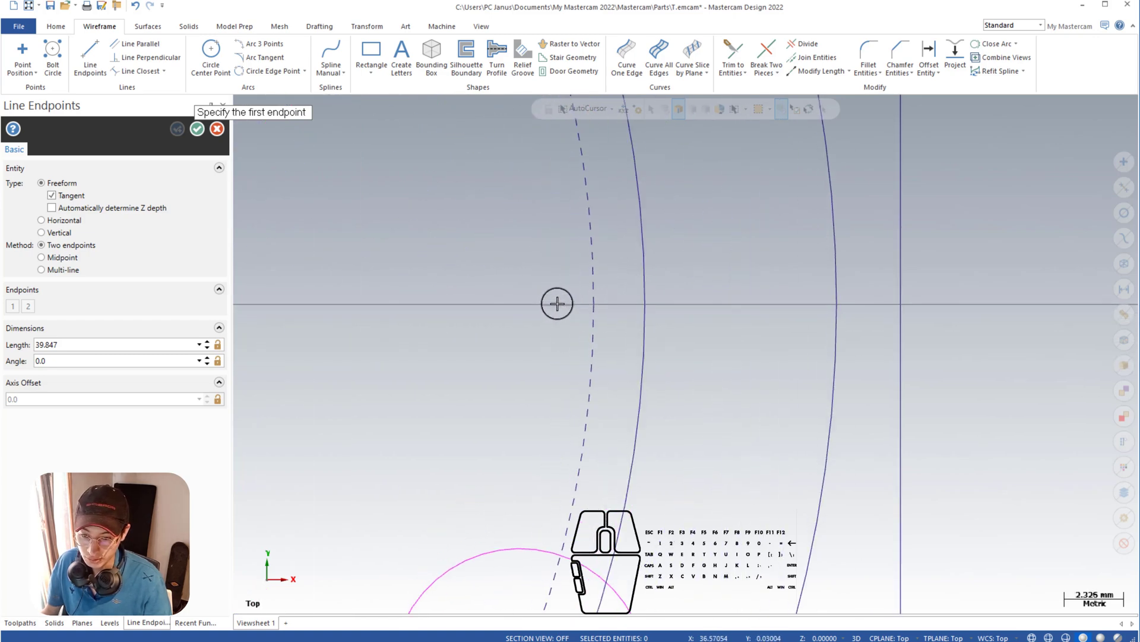
pyautogui.scroll(-3, 553, 304)
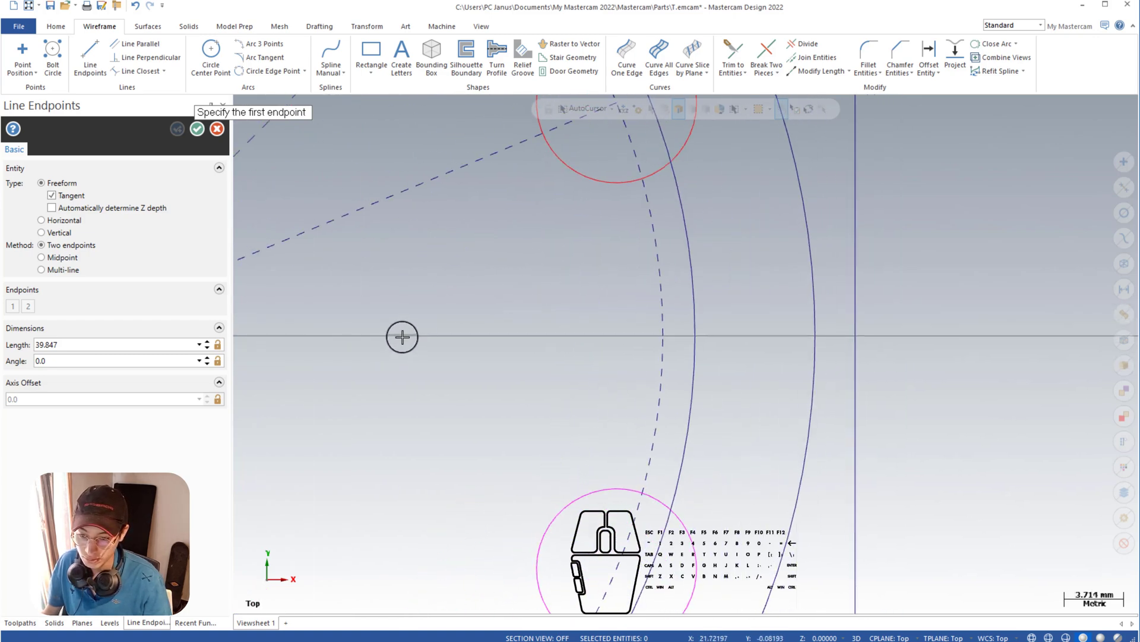
pyautogui.scroll(-2, 402, 336)
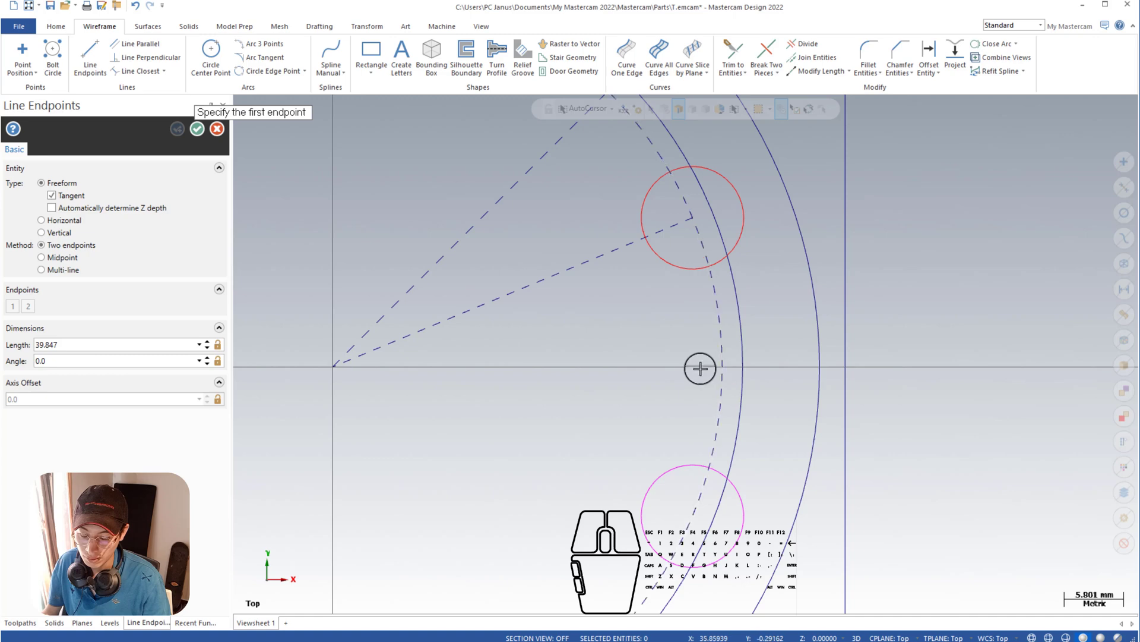
pyautogui.click(741, 369)
pyautogui.scroll(8, 741, 325)
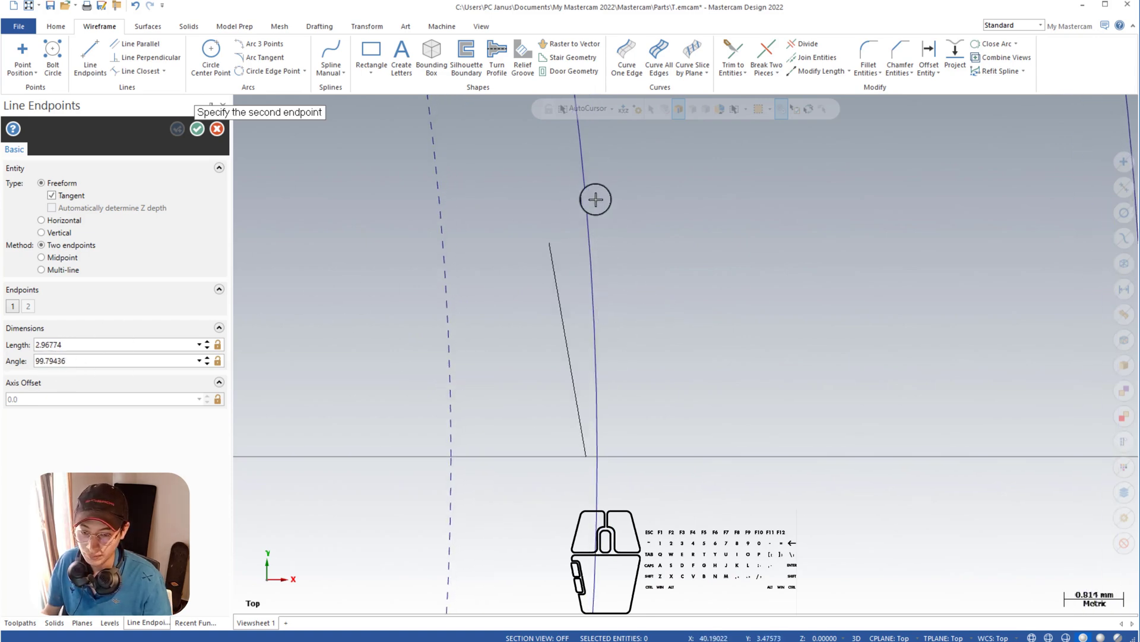
pyautogui.click(592, 162)
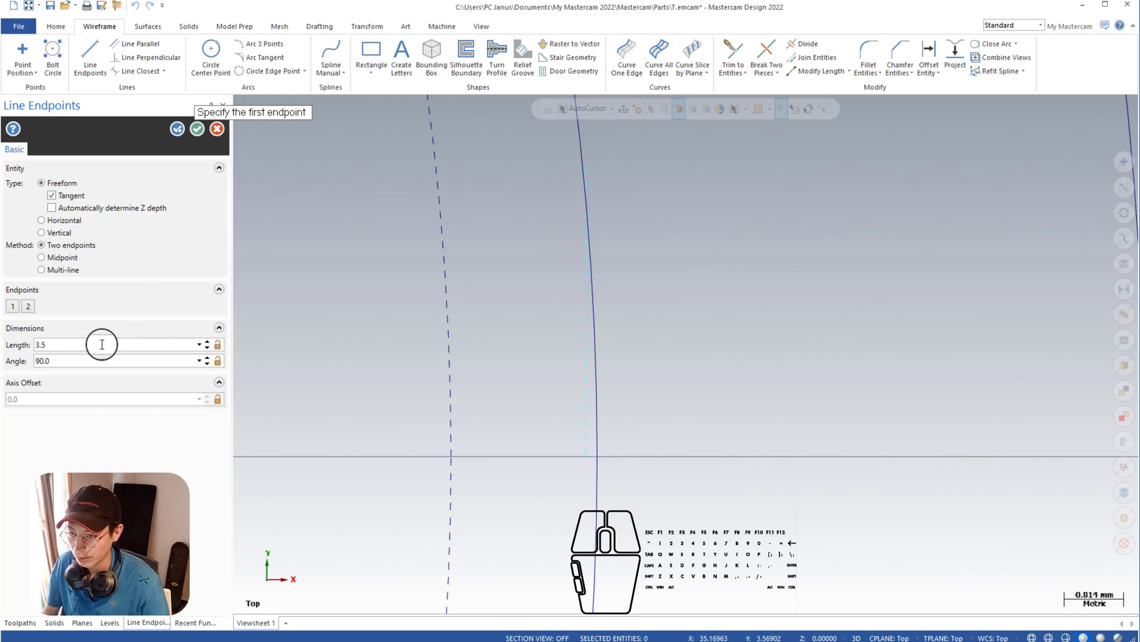
pyautogui.click(198, 130)
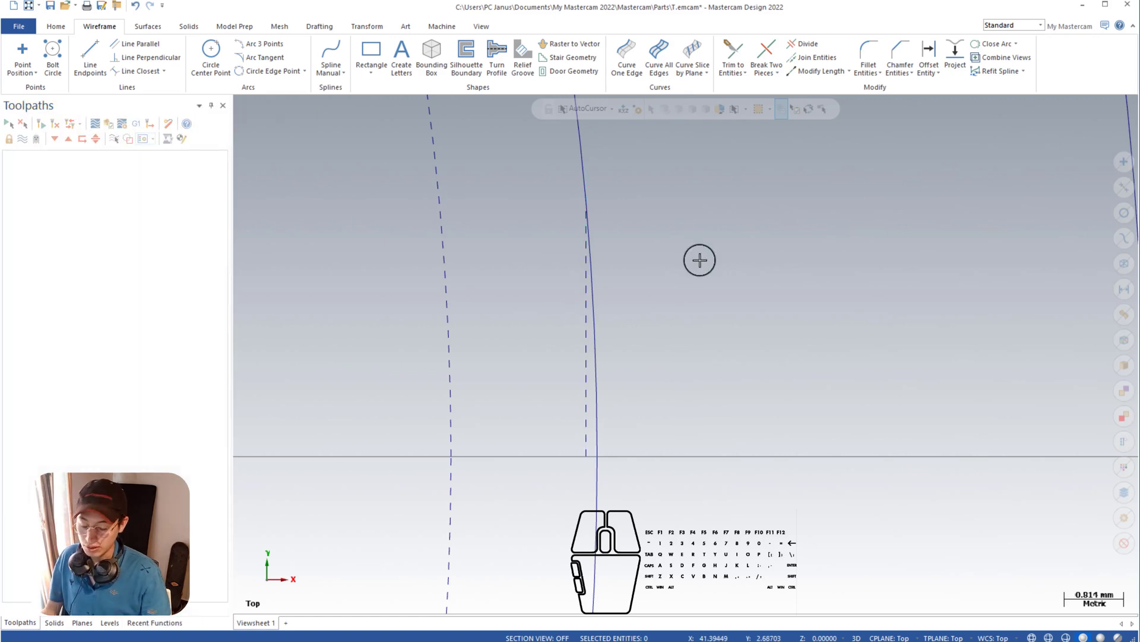
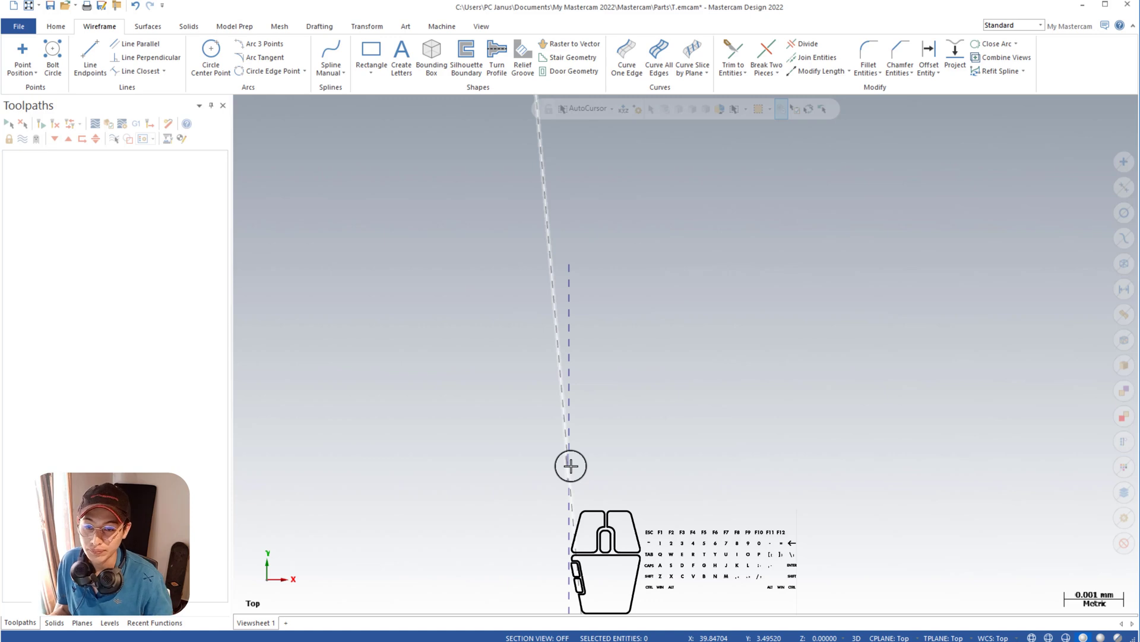
# Step: Break the 3.5 mm vertical construction line where it crosses the R40 circle and trim away the excess above the crossing
pyautogui.click(768, 57)
pyautogui.click(574, 313)
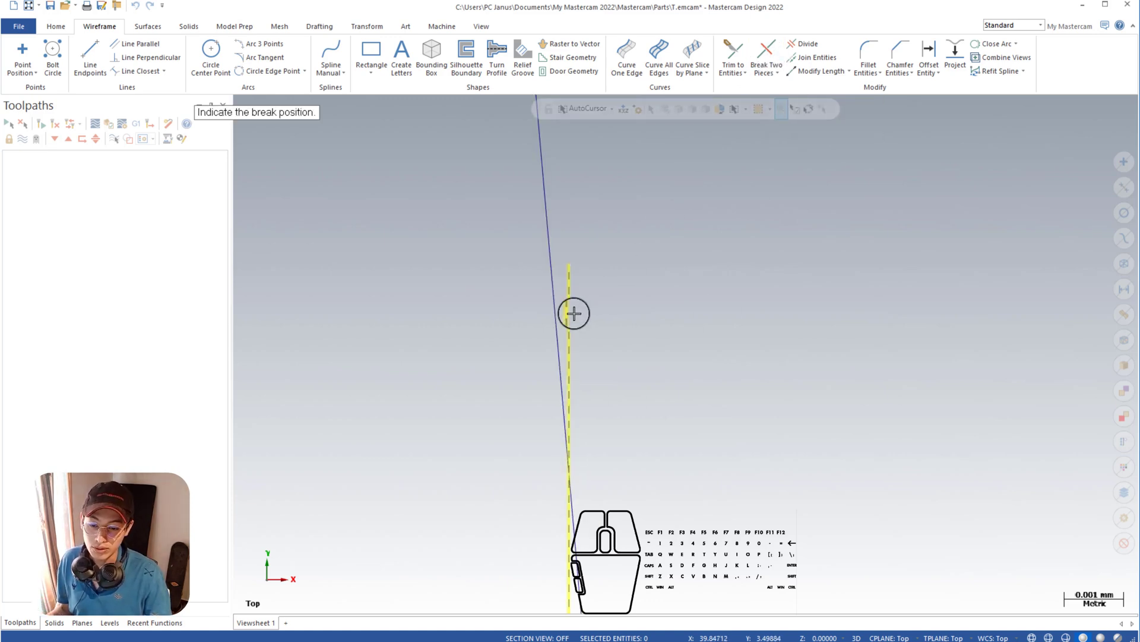
pyautogui.click(568, 465)
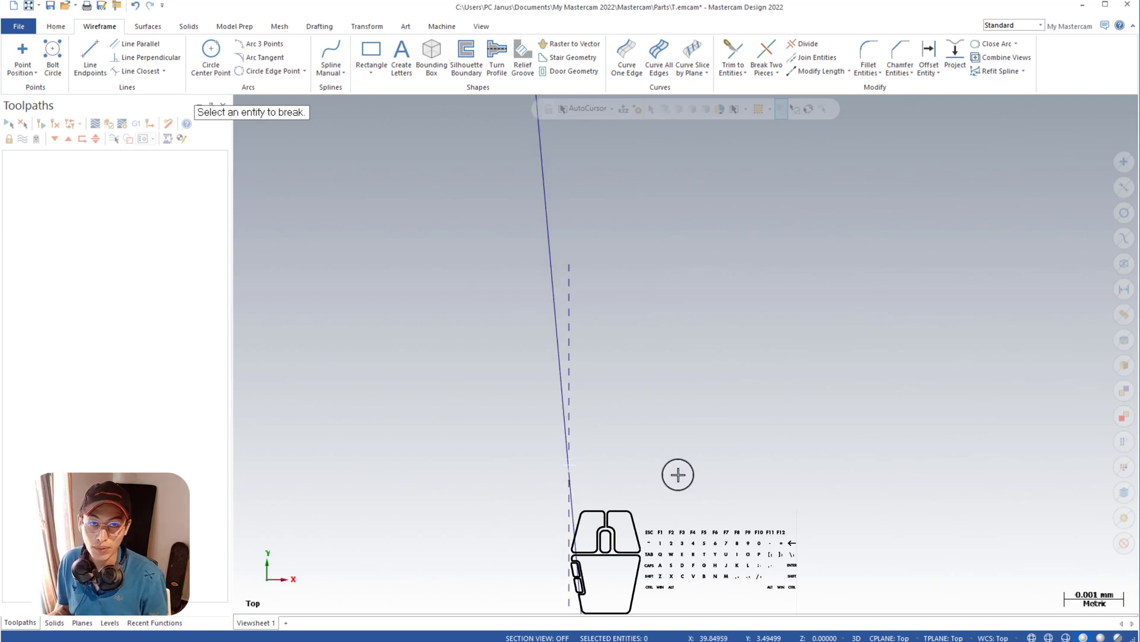
pyautogui.click(808, 46)
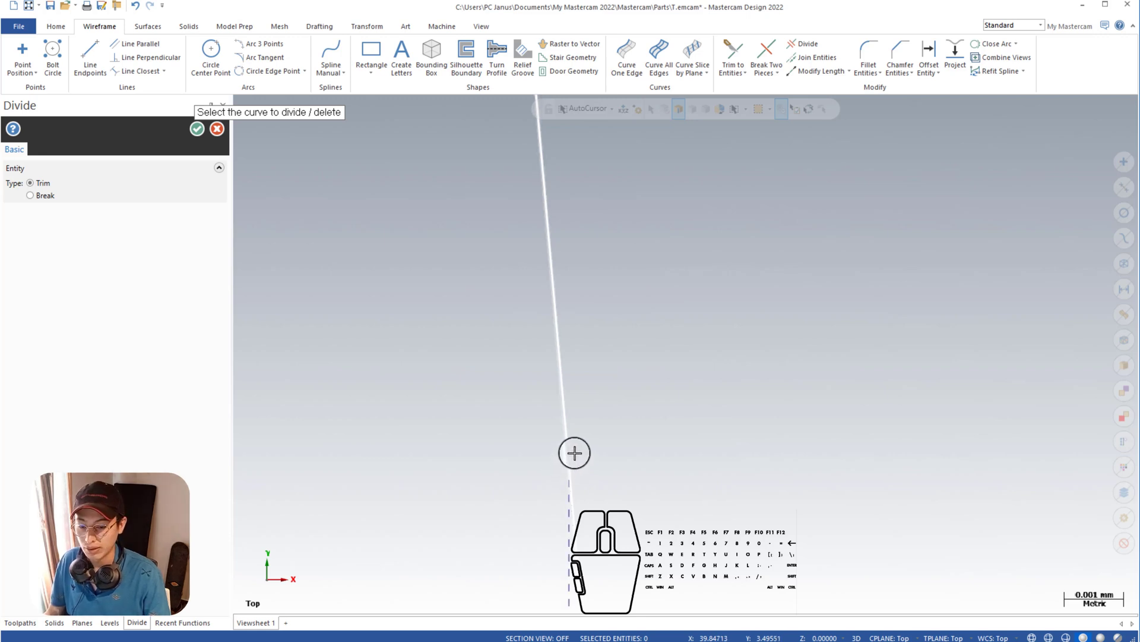
pyautogui.scroll(-12, 575, 450)
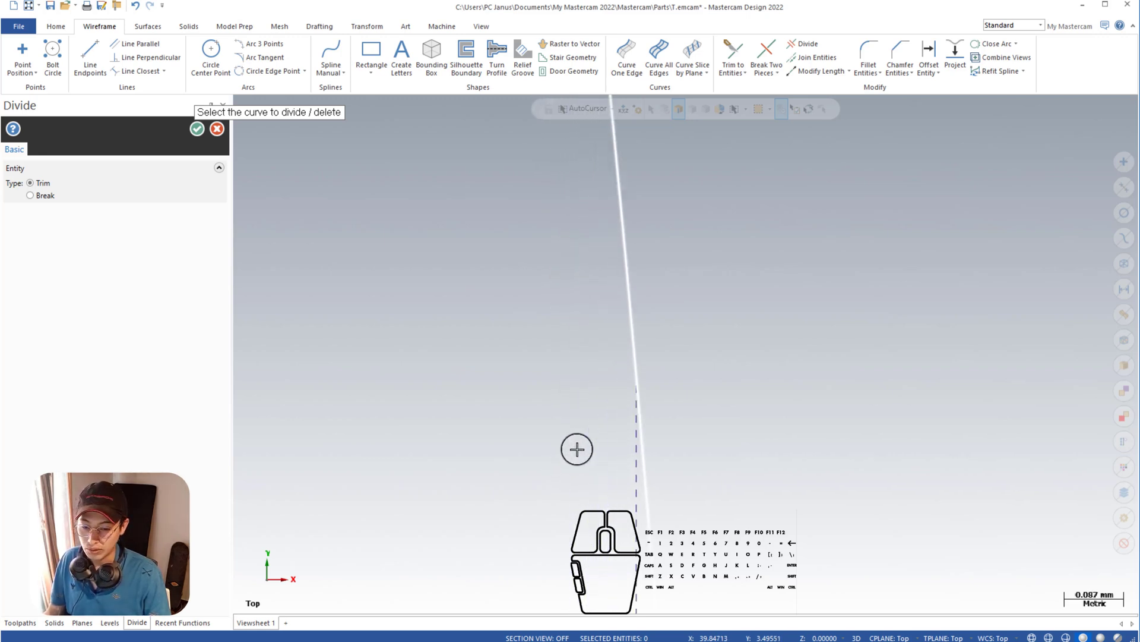
pyautogui.scroll(-10, 577, 449)
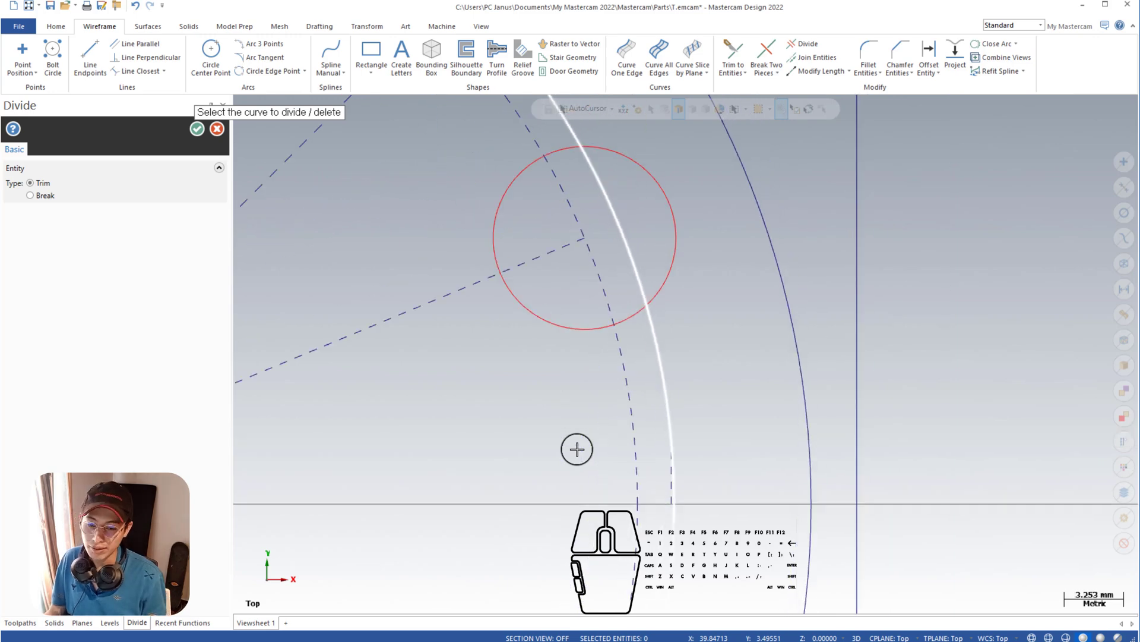
pyautogui.scroll(-2, 576, 449)
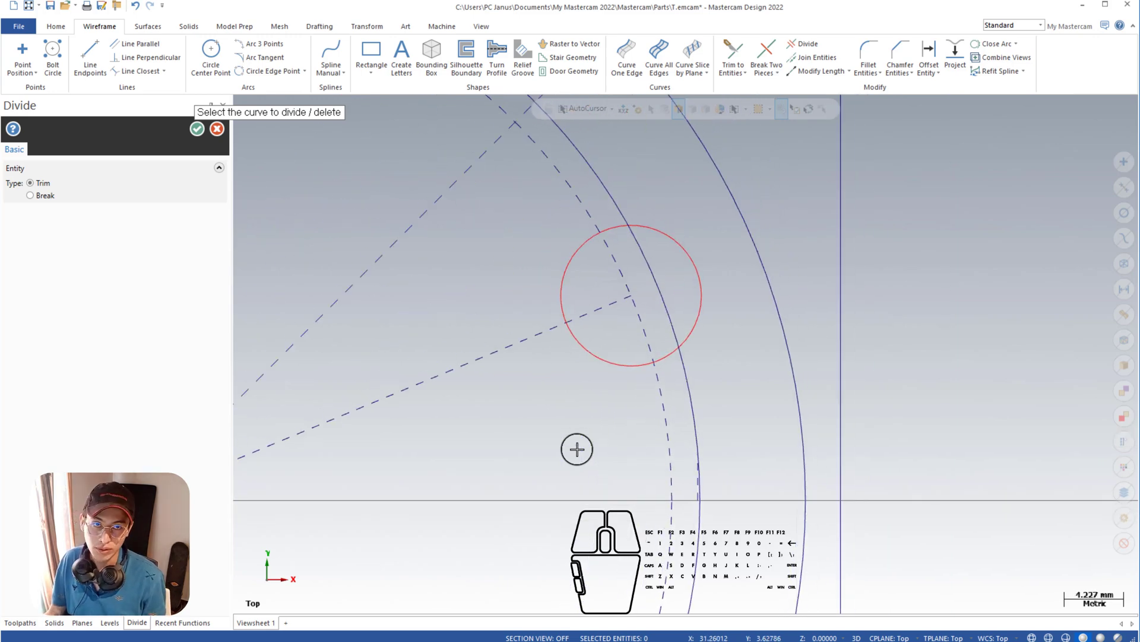
pyautogui.scroll(-2, 576, 449)
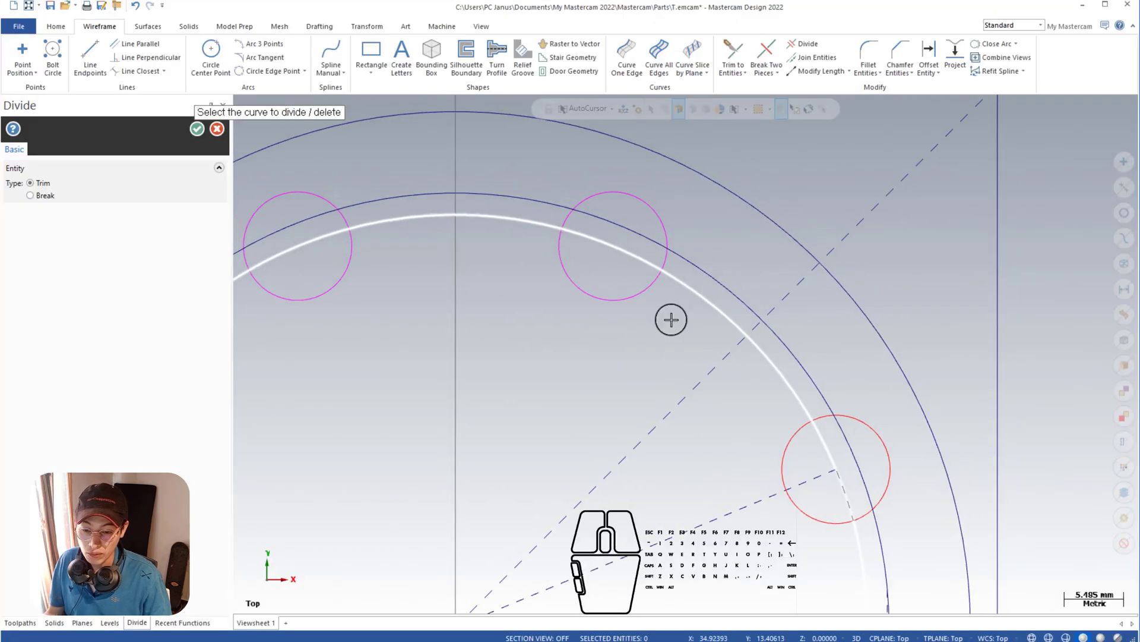
pyautogui.scroll(-3, 671, 318)
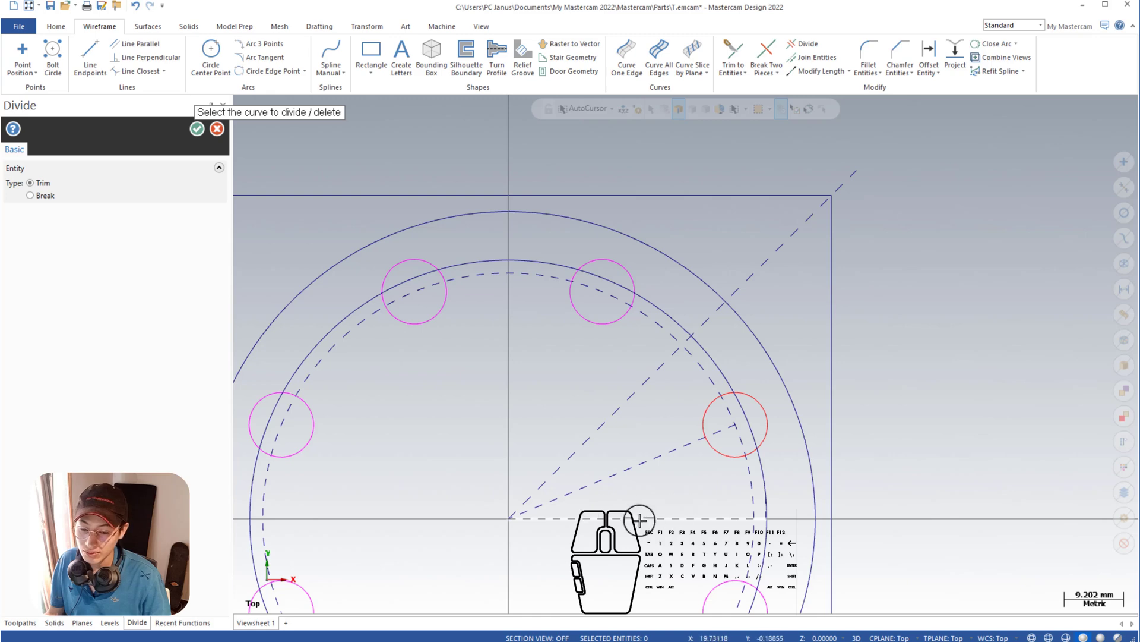
pyautogui.click(215, 138)
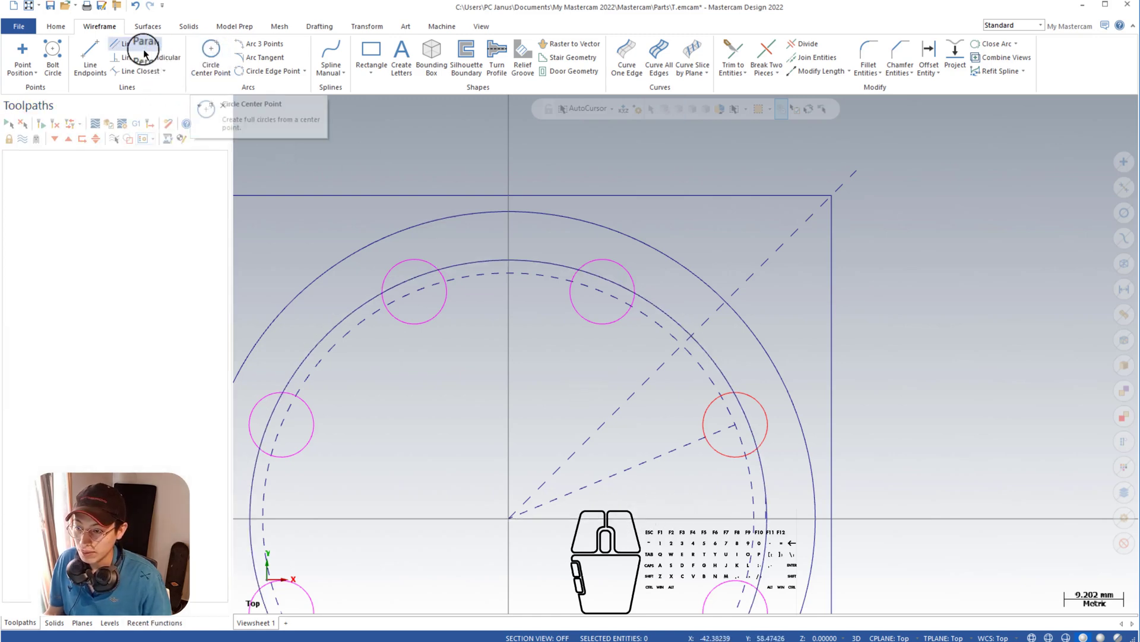
# Step: Draw a dashed construction line 17.087 mm long in the positive X direction from the midpoint of the plate's top edge
pyautogui.click(90, 52)
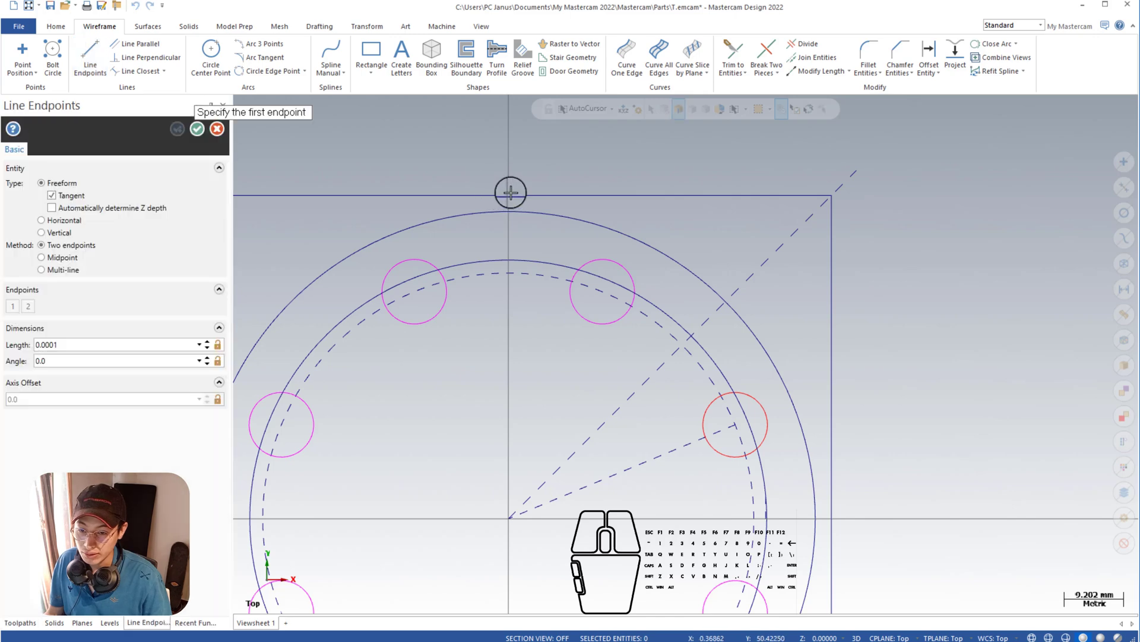
pyautogui.scroll(4, 508, 196)
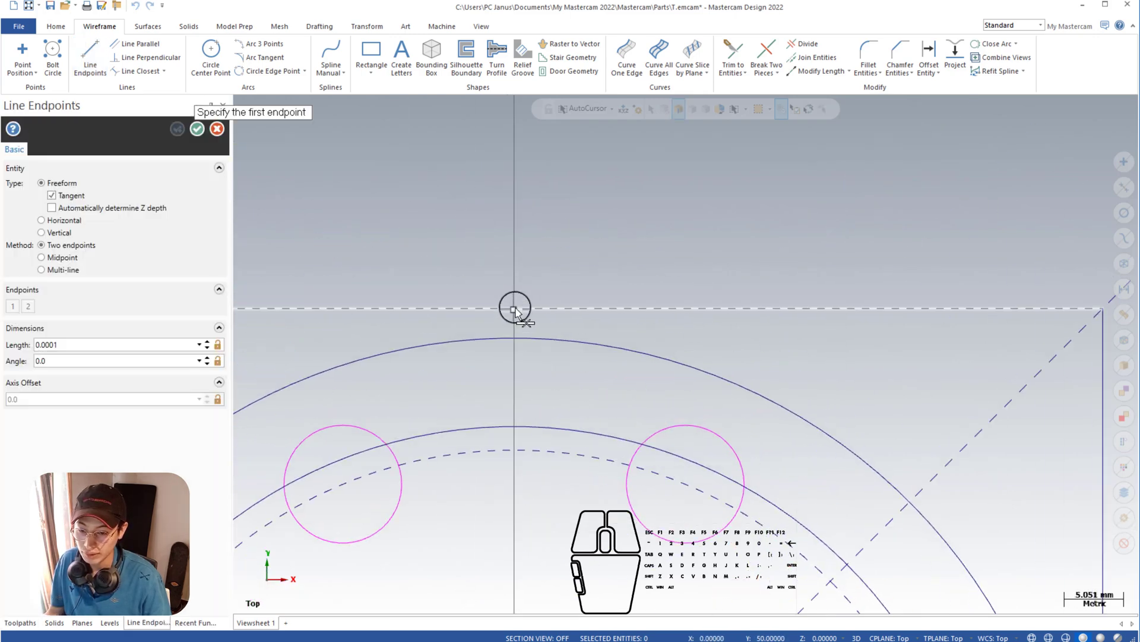
pyautogui.click(515, 310)
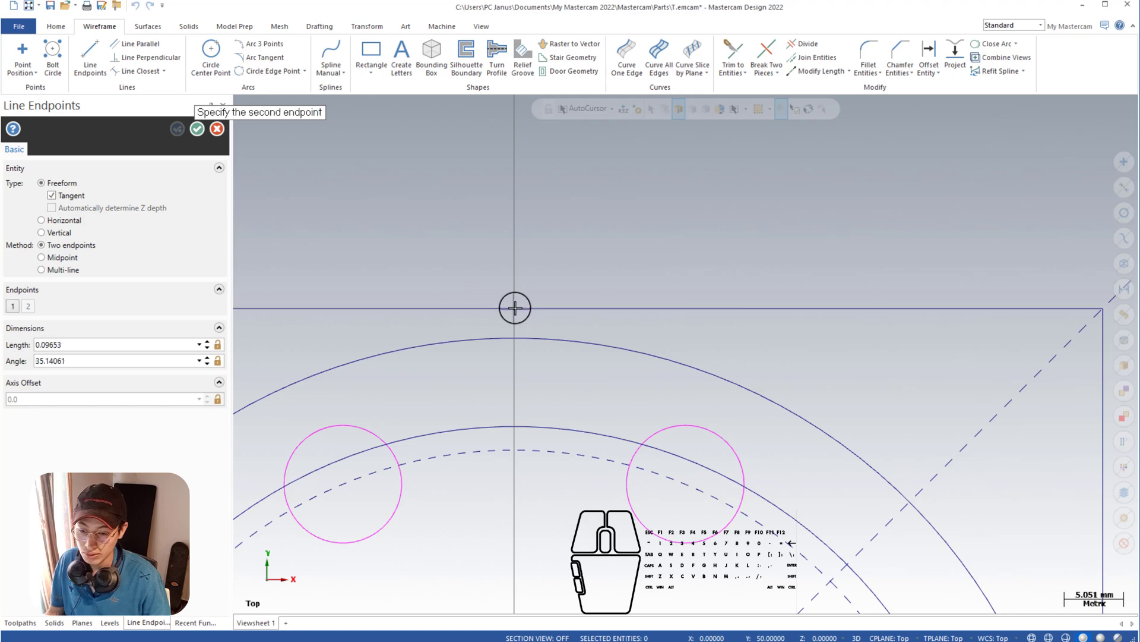
pyautogui.click(646, 307)
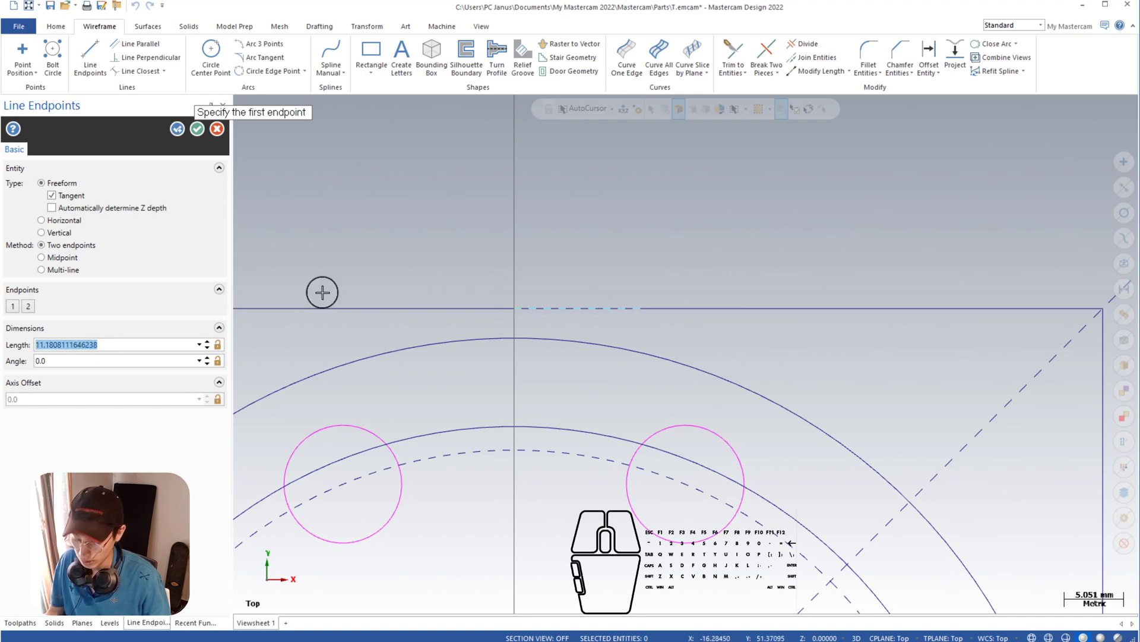
pyautogui.write('1')
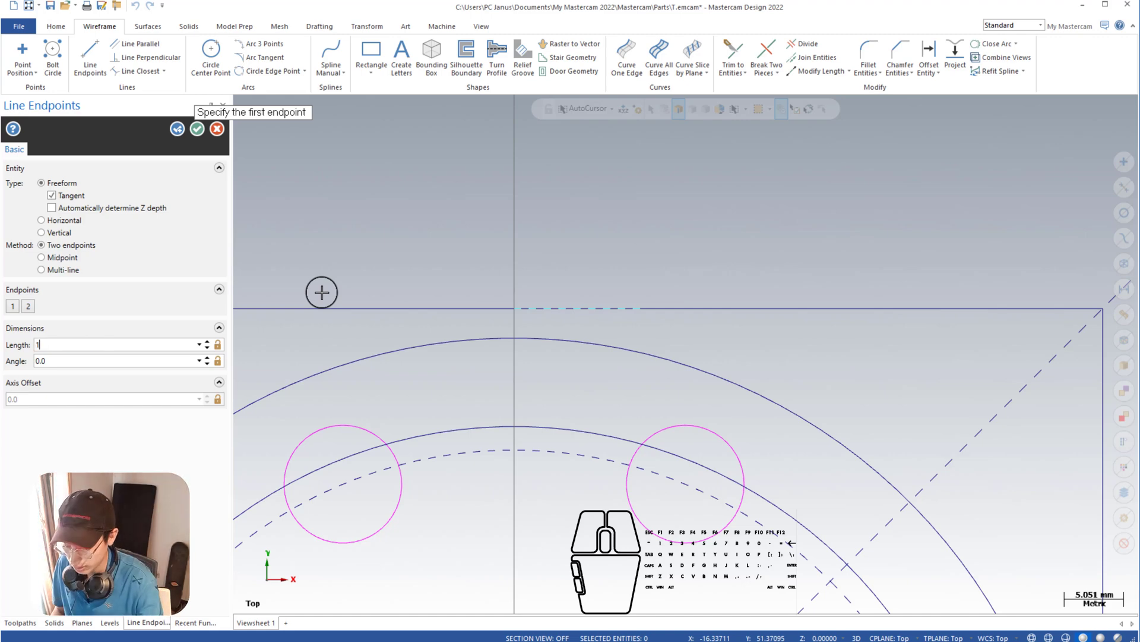
pyautogui.write('7.087')
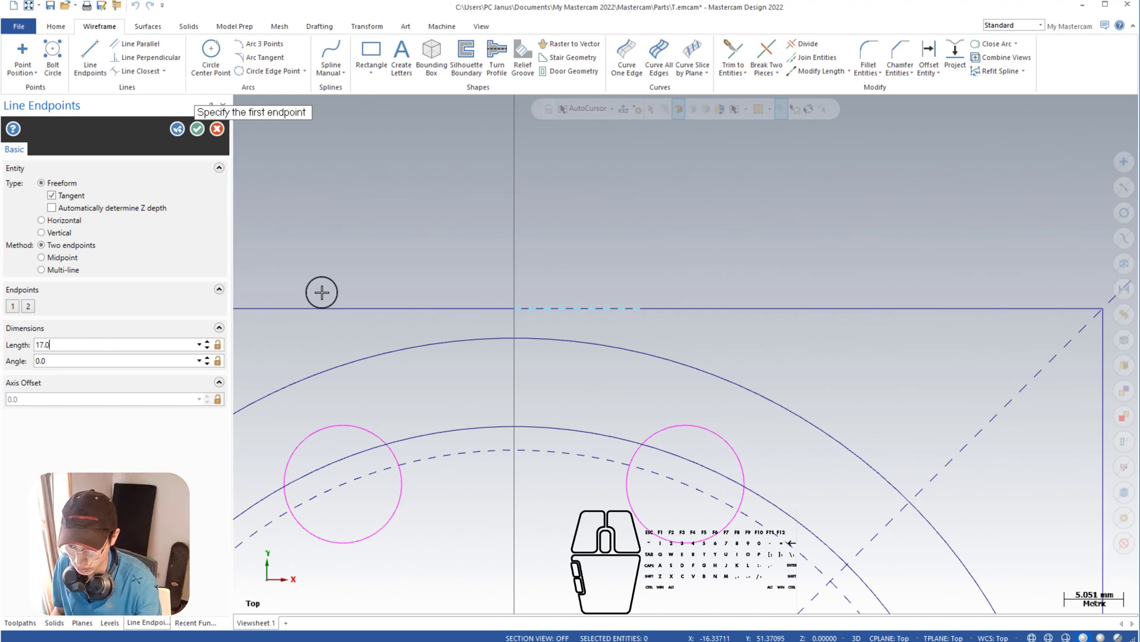
pyautogui.click(197, 129)
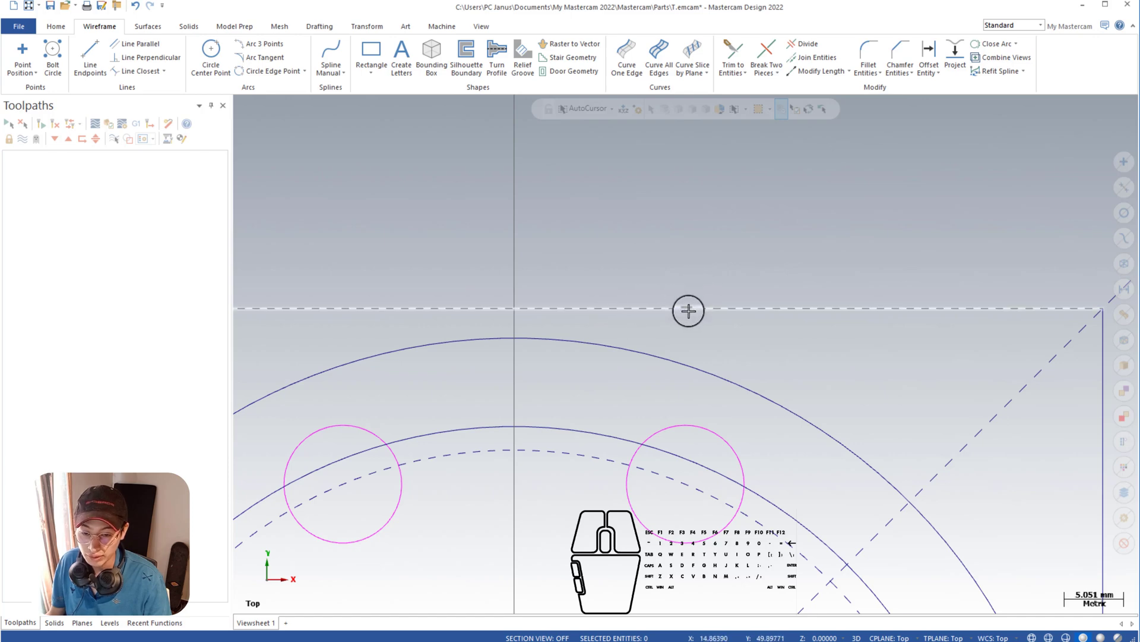
# Step: Draw a vertical construction line about 16.57 mm long downward from the outer end of the 17.087 mm line on the plate's top edge
pyautogui.click(78, 61)
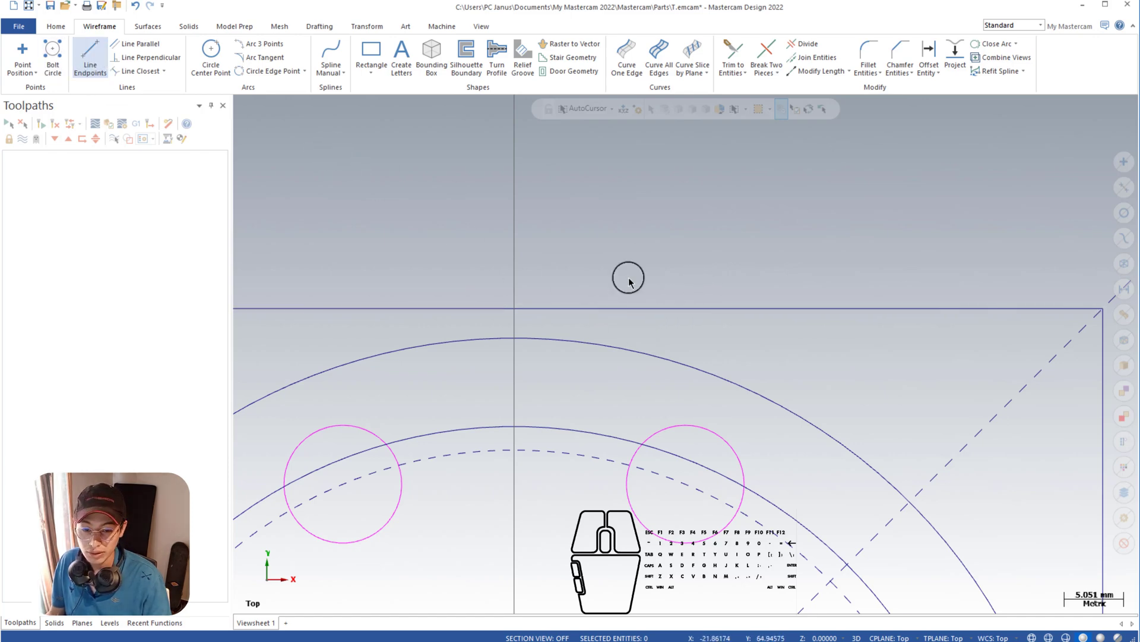
pyautogui.rightClick(805, 269)
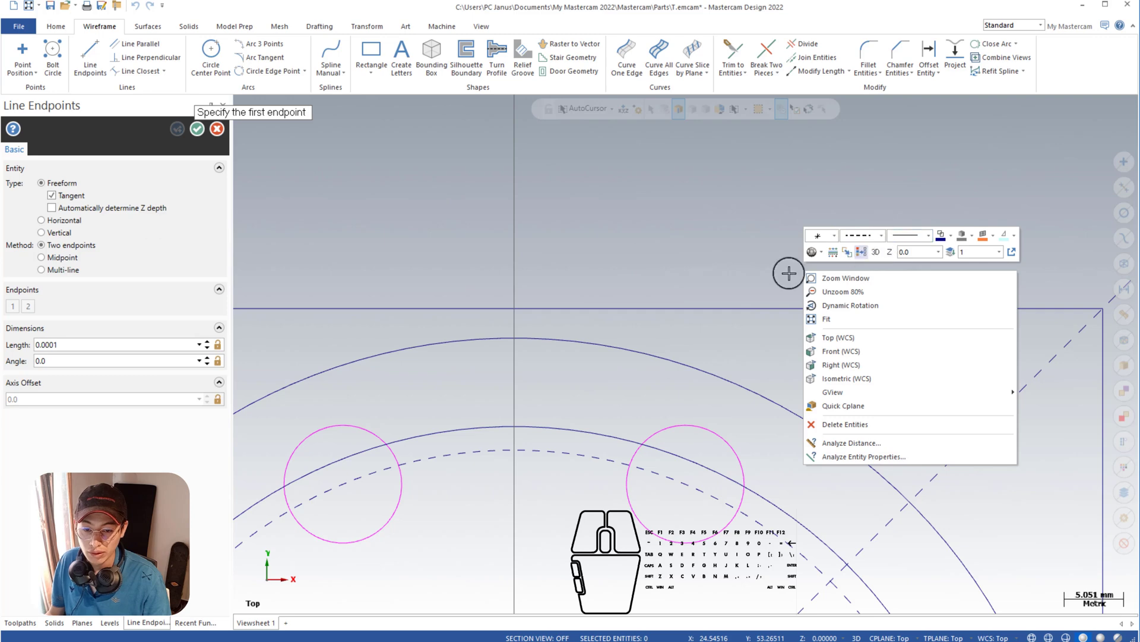
pyautogui.click(749, 286)
pyautogui.click(736, 308)
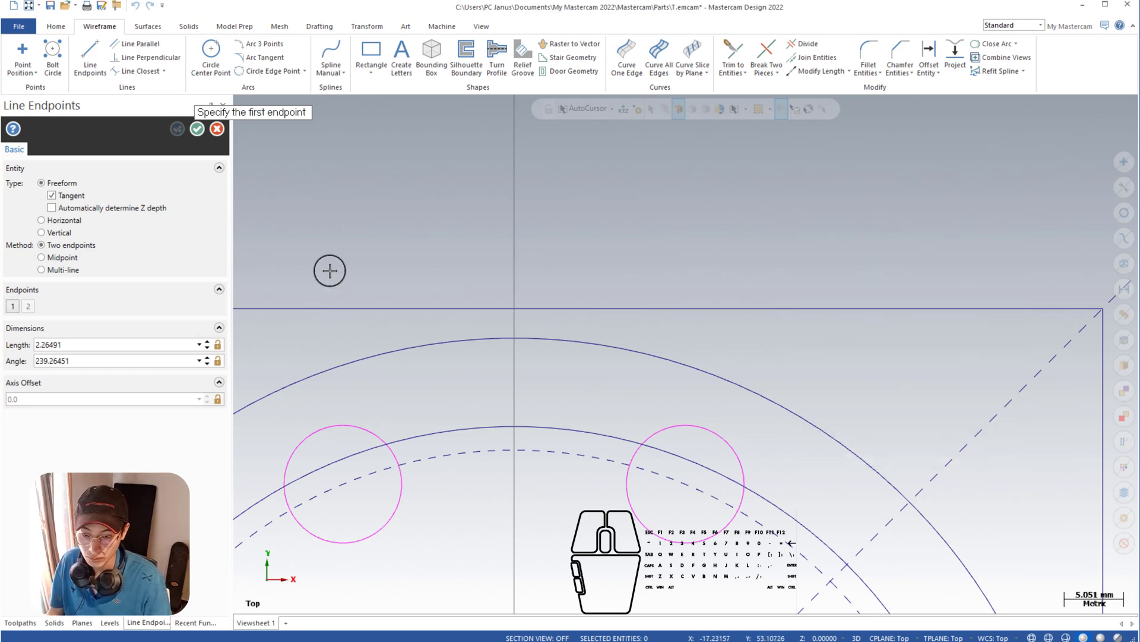
pyautogui.click(716, 309)
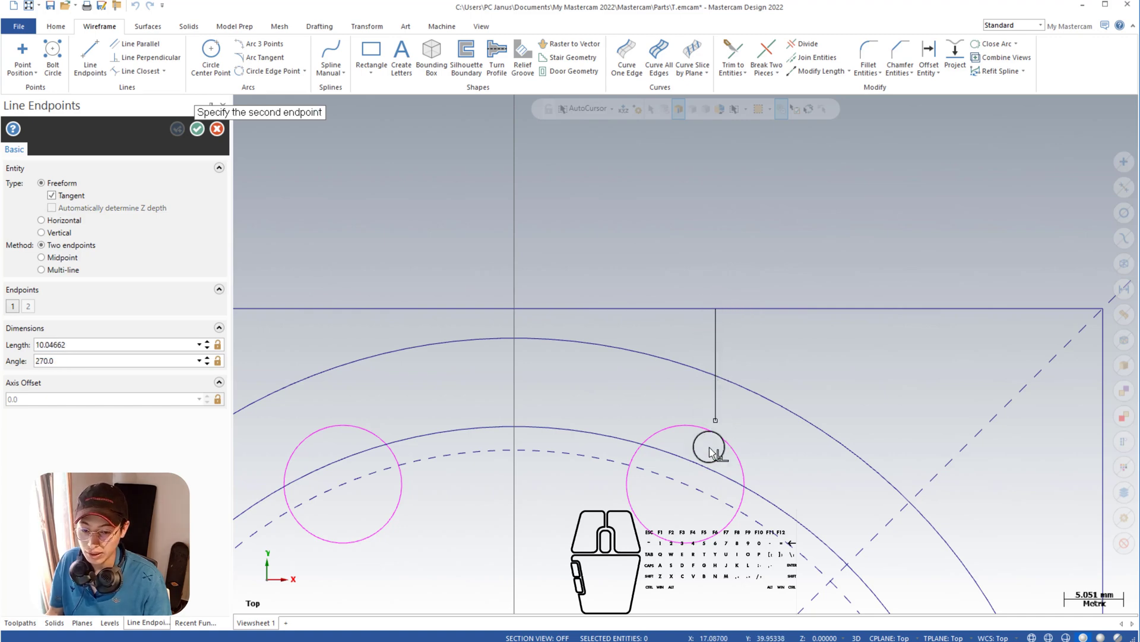
pyautogui.click(708, 502)
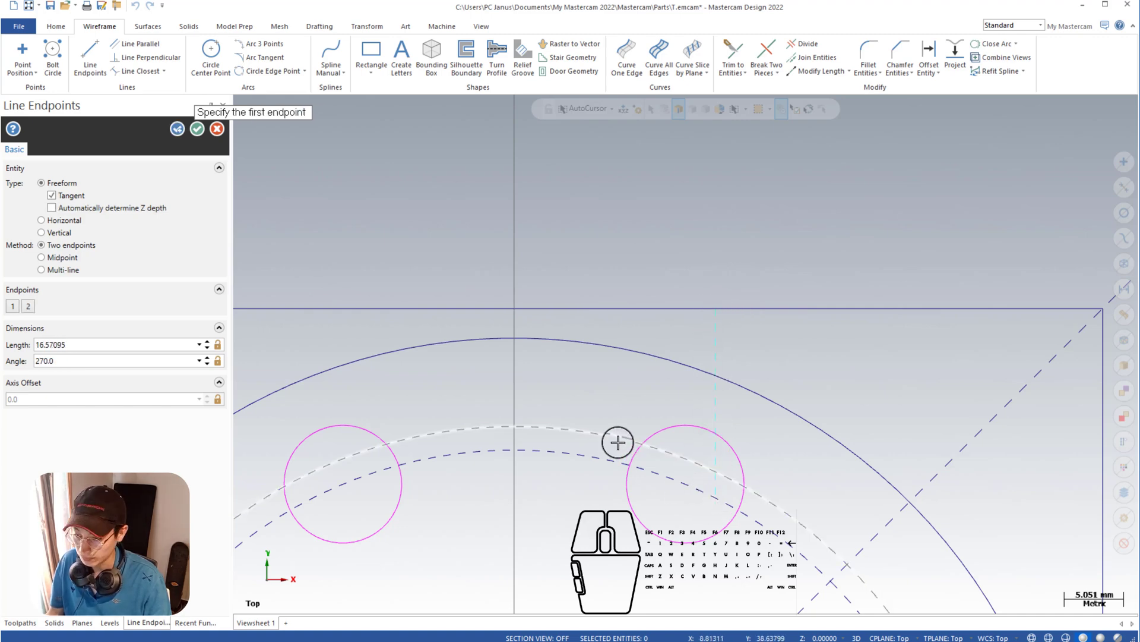
pyautogui.click(125, 345)
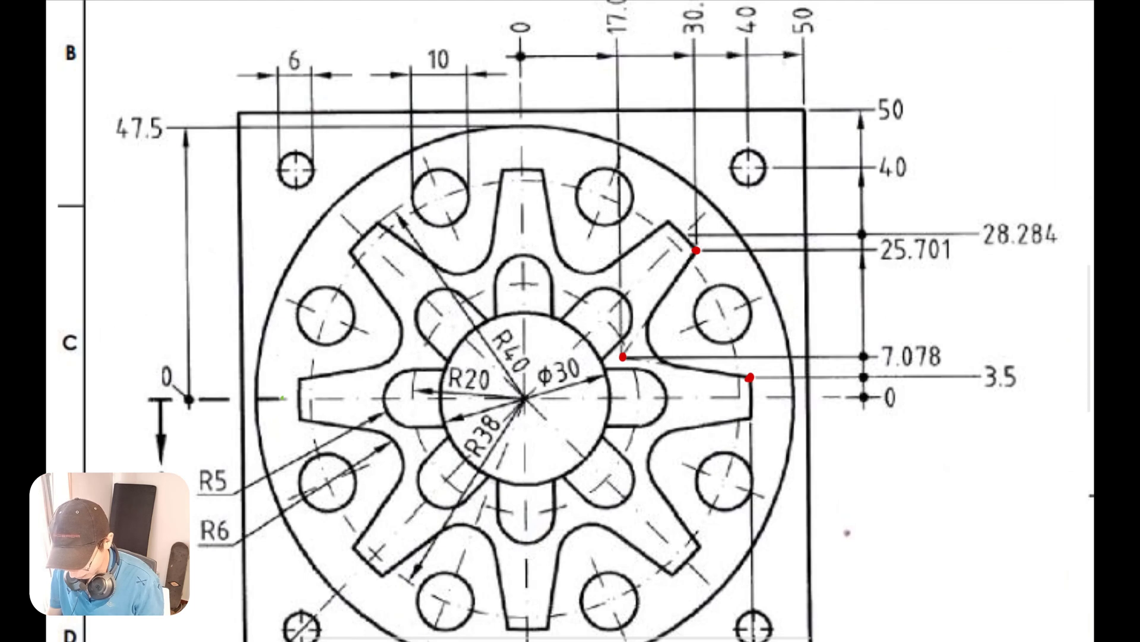
# Step: Examine the reference drawing's 50 and 7.078 ordinates and the vertical distance from the plate's top edge to the inner corner point
pyautogui.moveTo(871, 111)
pyautogui.mouseDown()
pyautogui.moveTo(933, 109)
pyautogui.moveTo(904, 285)
pyautogui.moveTo(906, 399)
pyautogui.mouseUp()
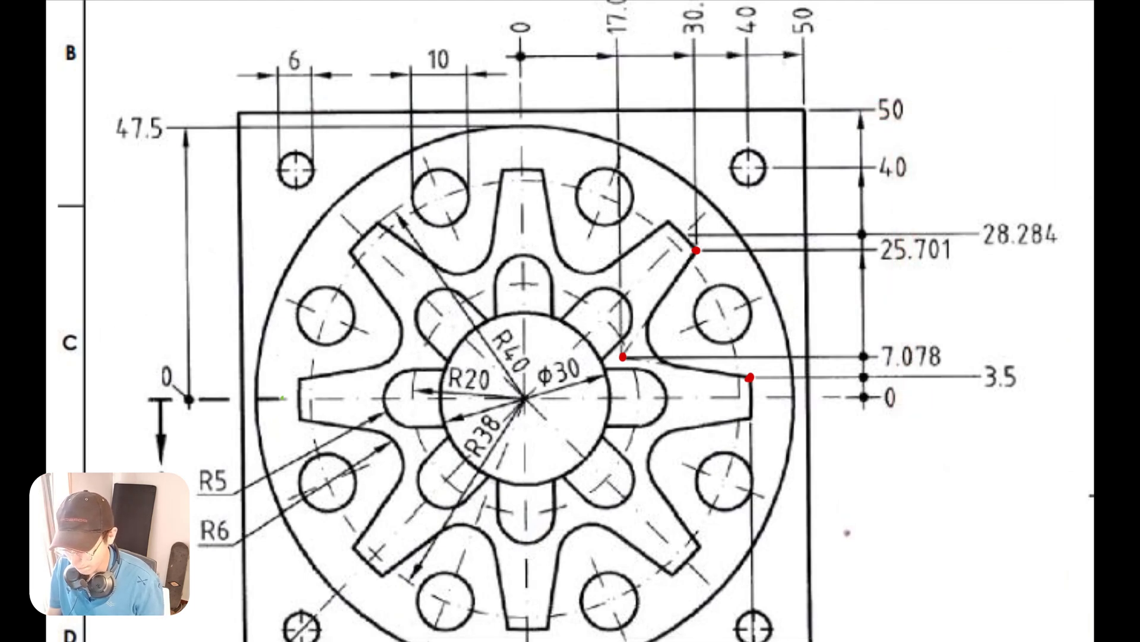
pyautogui.moveTo(878, 354)
pyautogui.mouseDown()
pyautogui.moveTo(919, 357)
pyautogui.moveTo(903, 404)
pyautogui.mouseUp()
pyautogui.moveTo(888, 405); pyautogui.dragTo(917, 403)
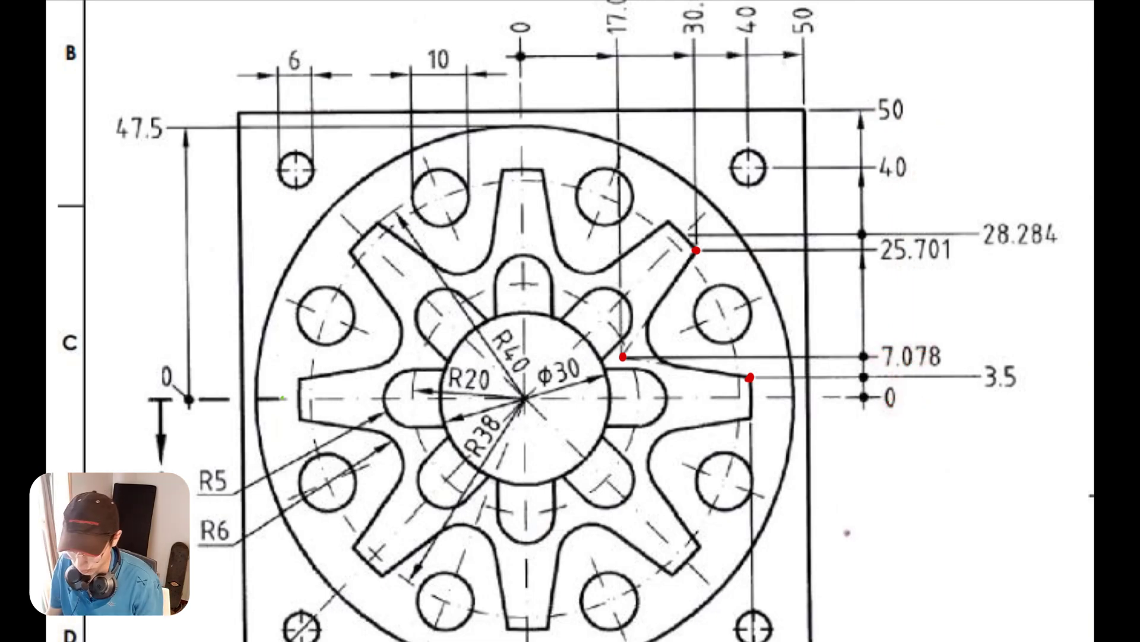
pyautogui.moveTo(622, 357); pyautogui.dragTo(624, 395)
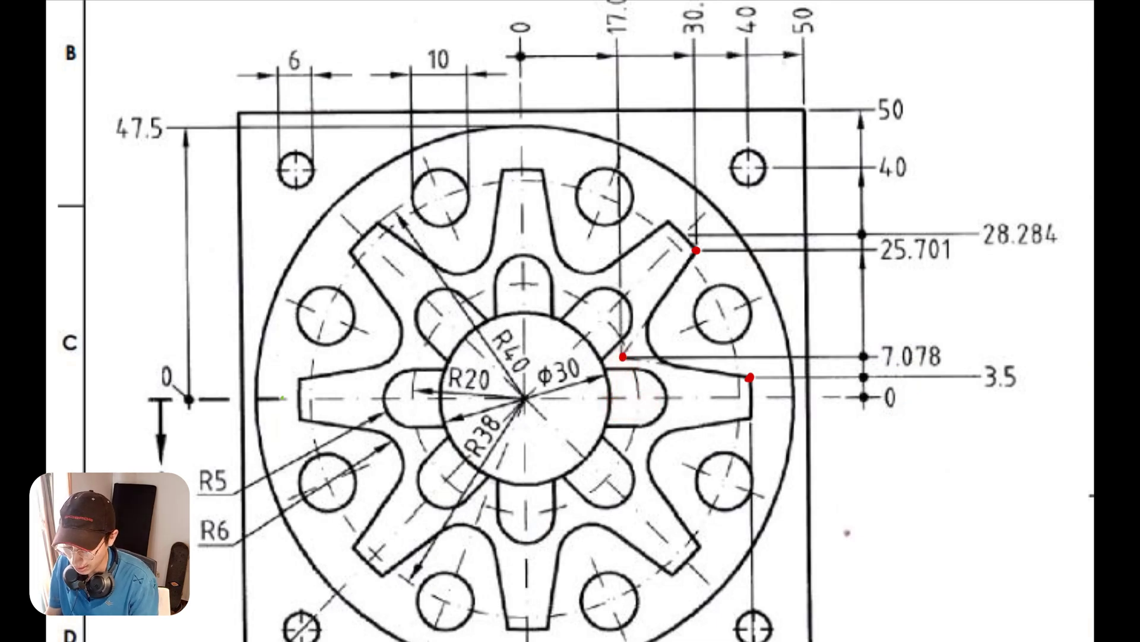
pyautogui.moveTo(605, 118); pyautogui.dragTo(637, 111)
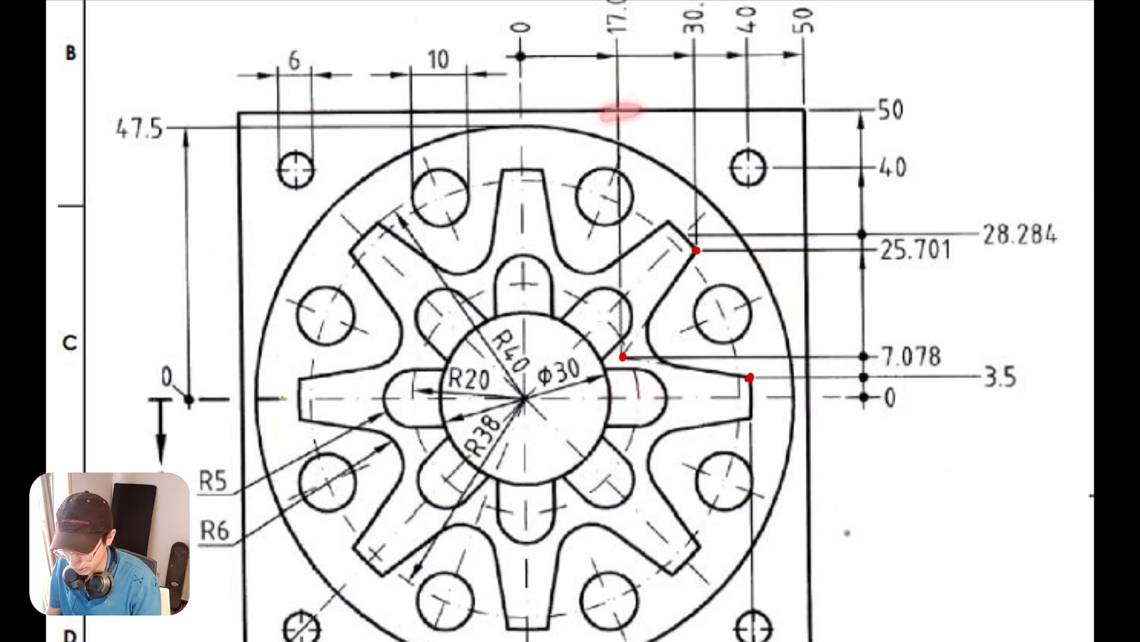
pyautogui.moveTo(616, 402); pyautogui.dragTo(642, 400)
pyautogui.moveTo(628, 355); pyautogui.dragTo(627, 400)
pyautogui.moveTo(611, 360); pyautogui.dragTo(645, 356)
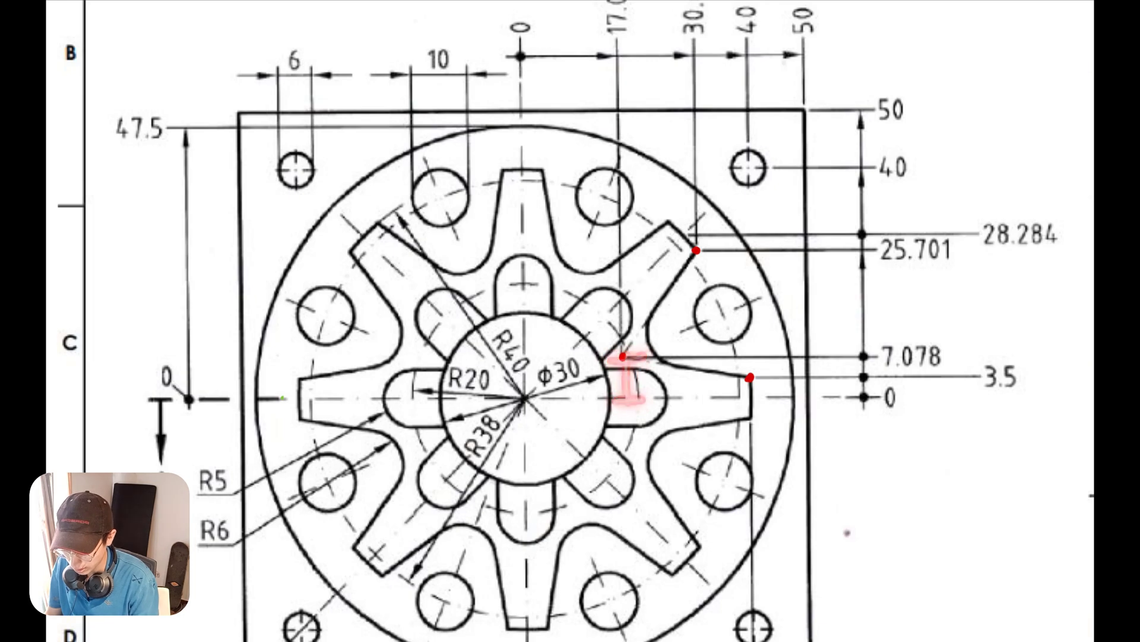
pyautogui.moveTo(620, 116); pyautogui.dragTo(624, 358)
pyautogui.moveTo(611, 116); pyautogui.dragTo(631, 113)
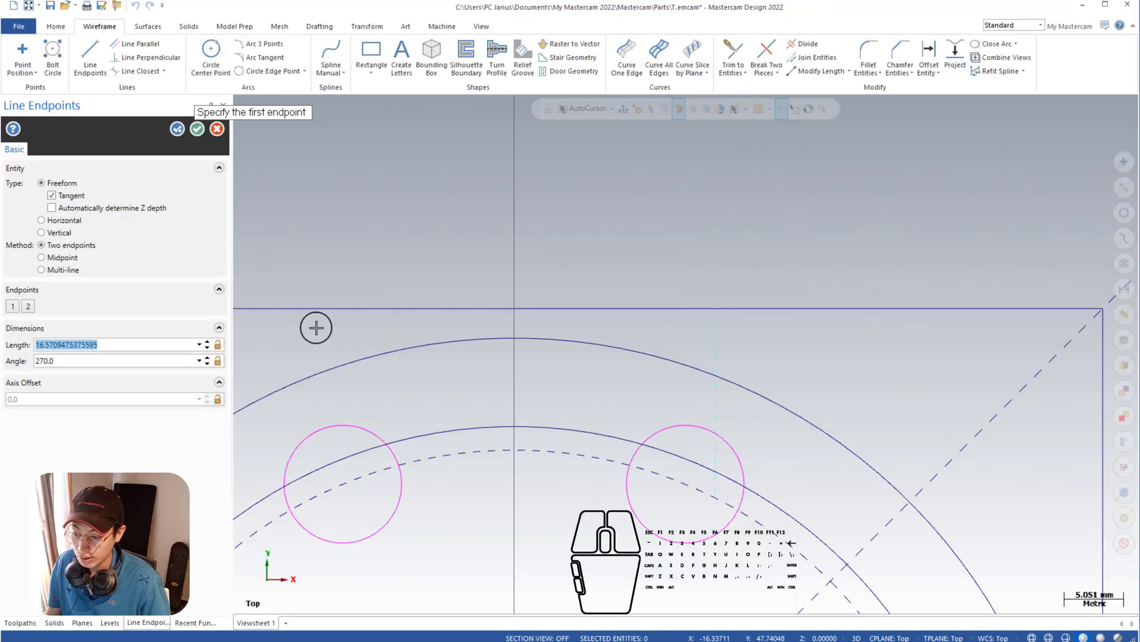
# Step: Set the vertical construction line's length to 50-7.078 and accept the line
pyautogui.click(206, 360)
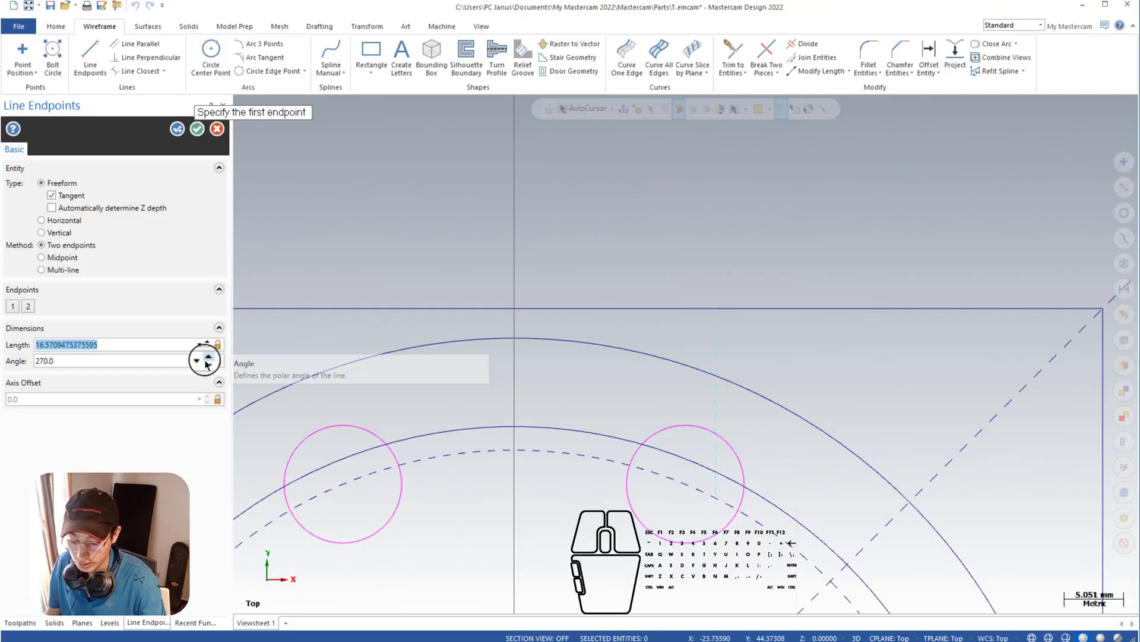
pyautogui.write('50-7.078')
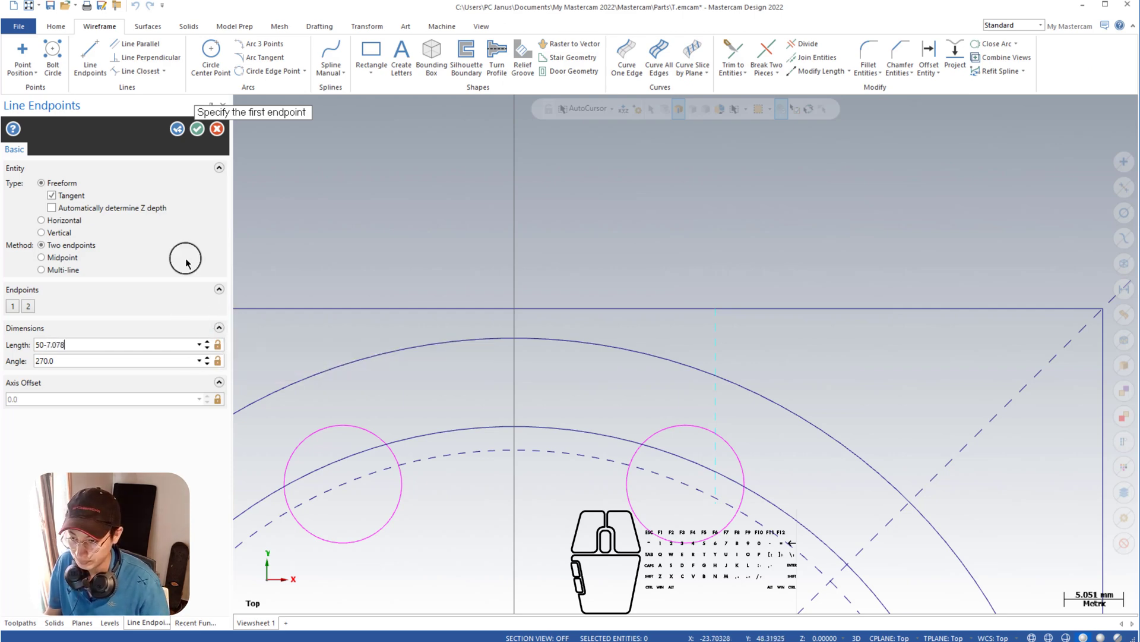
pyautogui.press('Return')
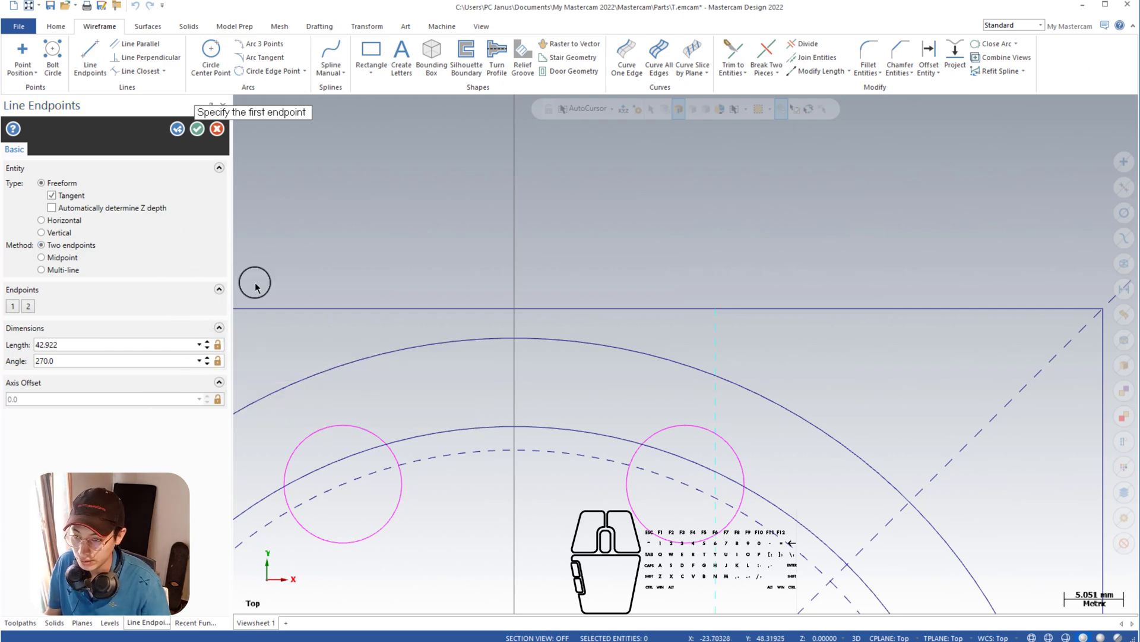
pyautogui.click(198, 129)
# Step: Inspect closely whether the vertical construction line's lower end meets the slanted construction line from the origin to the red circle's centre
pyautogui.scroll(-3, 570, 401)
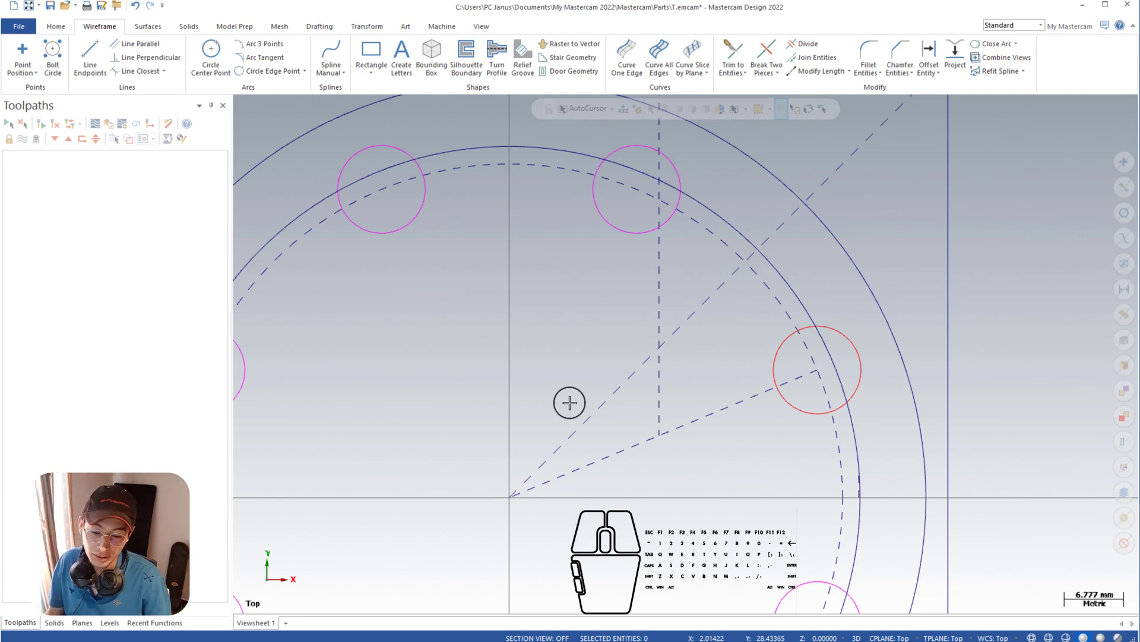
pyautogui.click(659, 420)
pyautogui.click(693, 423)
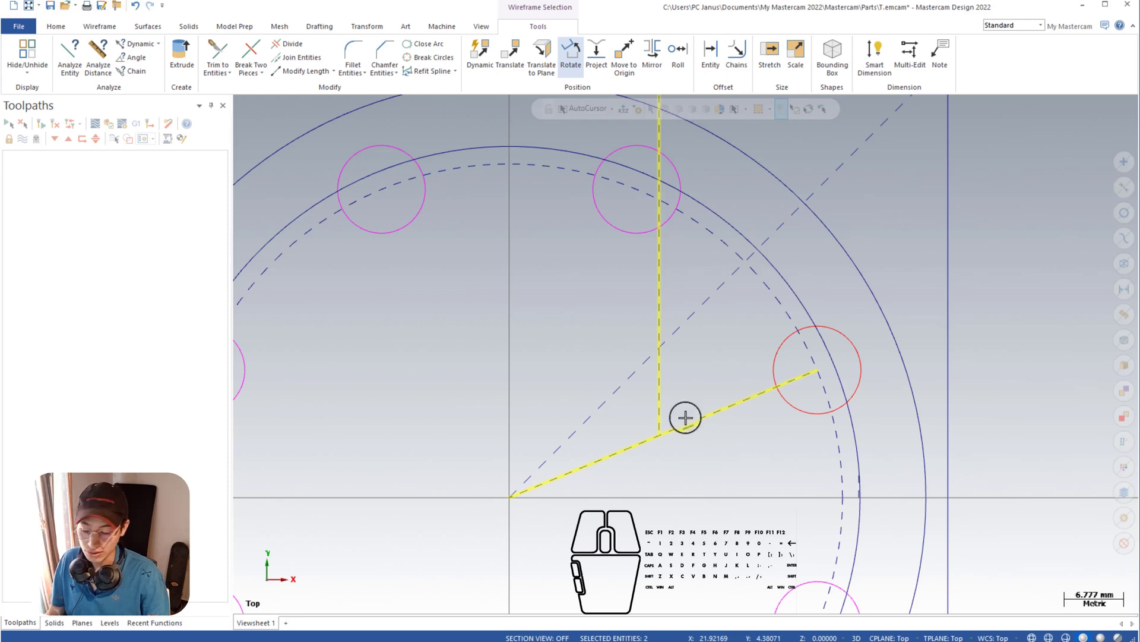
pyautogui.scroll(3, 681, 383)
pyautogui.press('Escape')
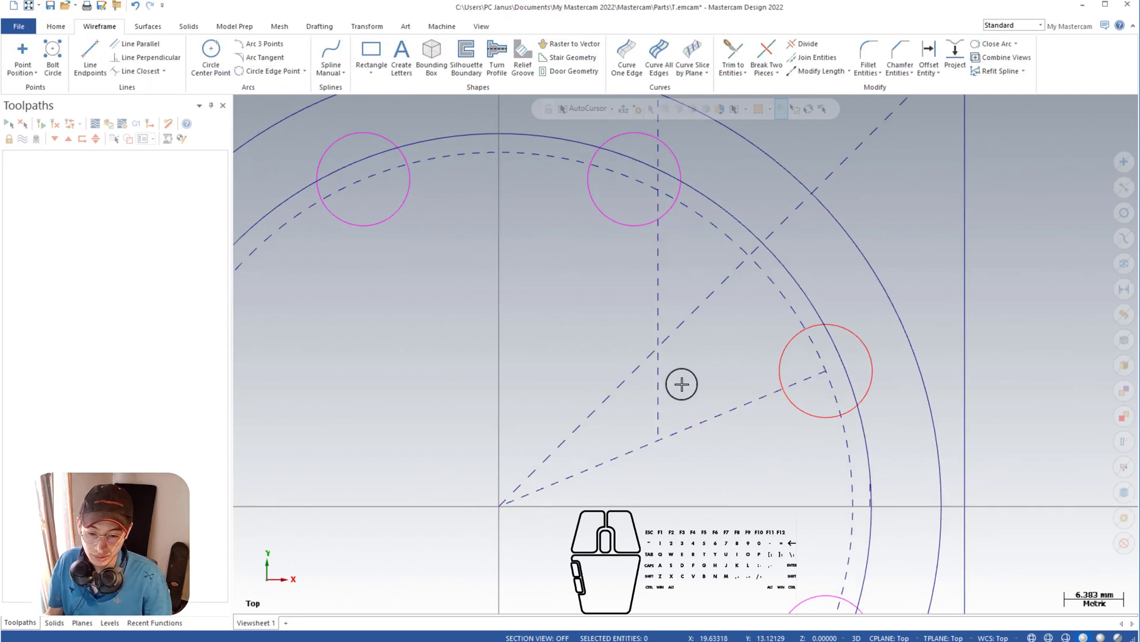
pyautogui.scroll(8, 682, 384)
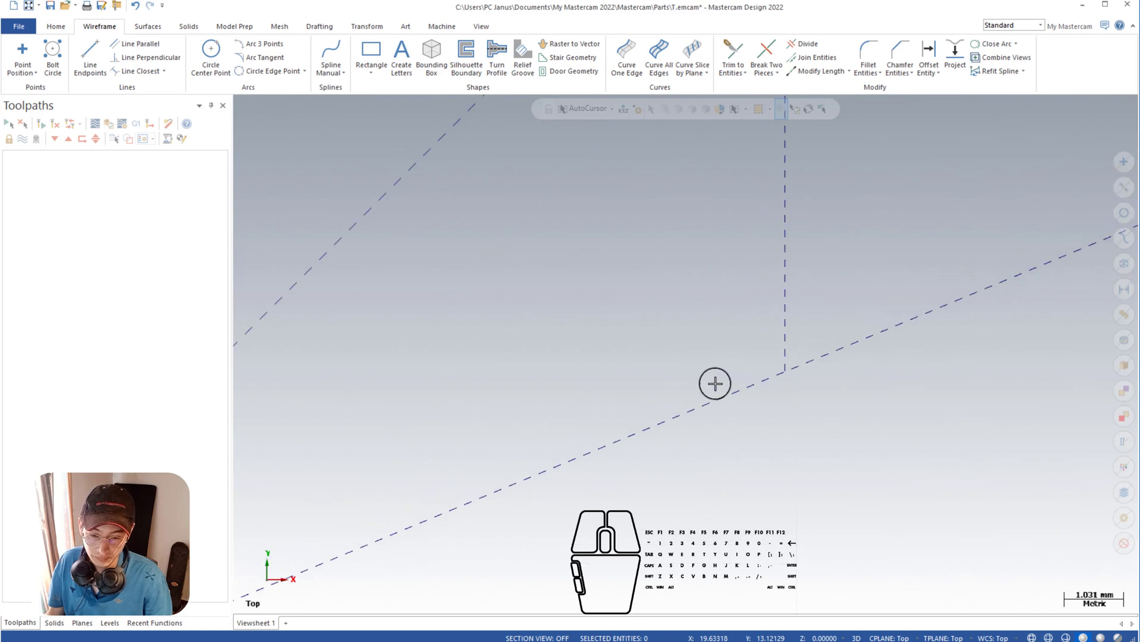
pyautogui.scroll(2, 716, 383)
pyautogui.scroll(10, 716, 385)
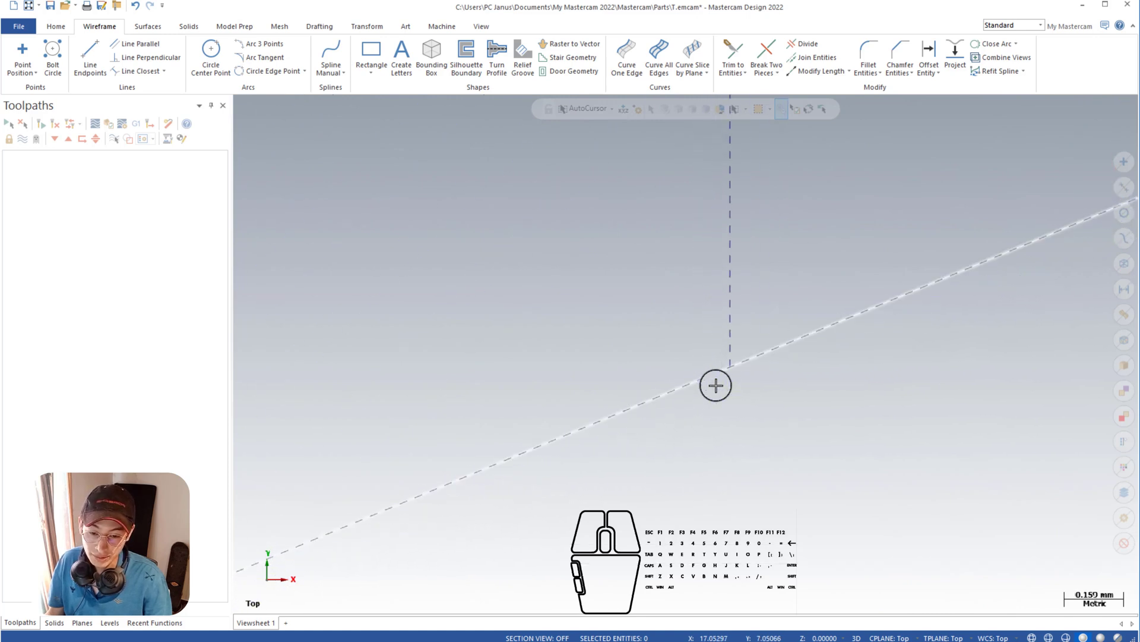
pyautogui.scroll(6, 715, 389)
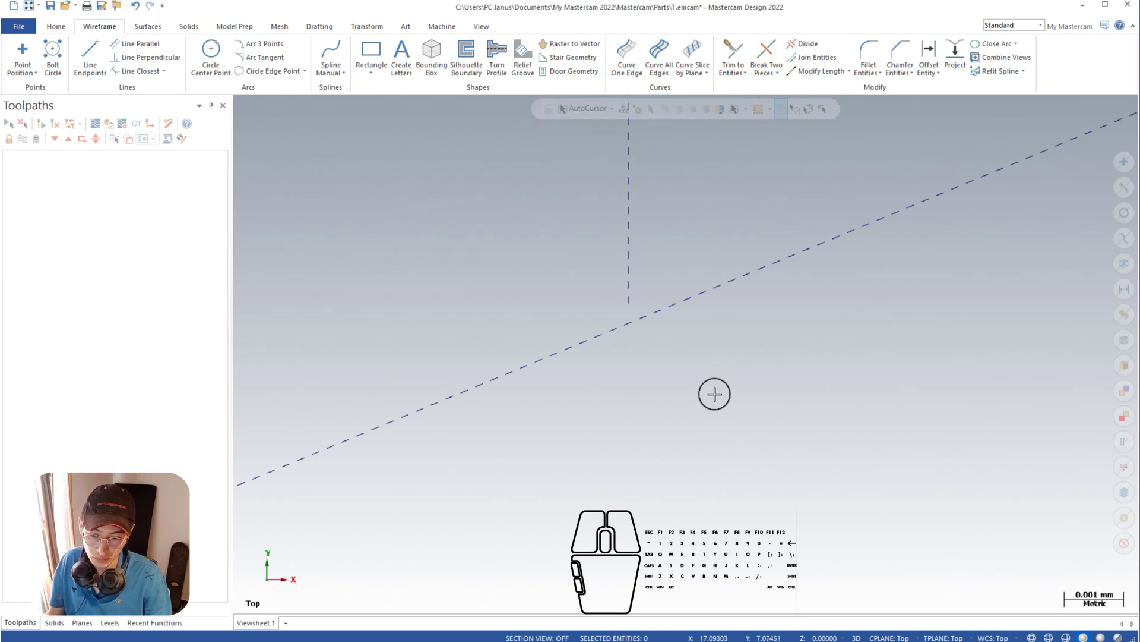
pyautogui.scroll(-3, 715, 394)
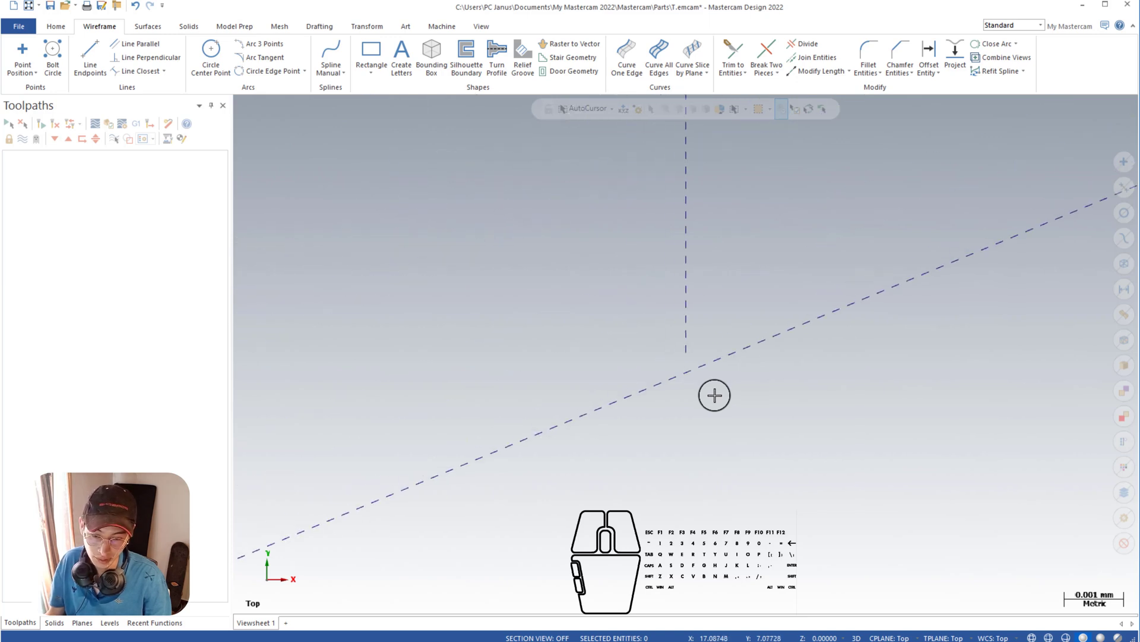
# Step: Select the slanted construction line and look through the Modify Length variants
pyautogui.click(698, 341)
pyautogui.click(700, 373)
pyautogui.click(697, 337)
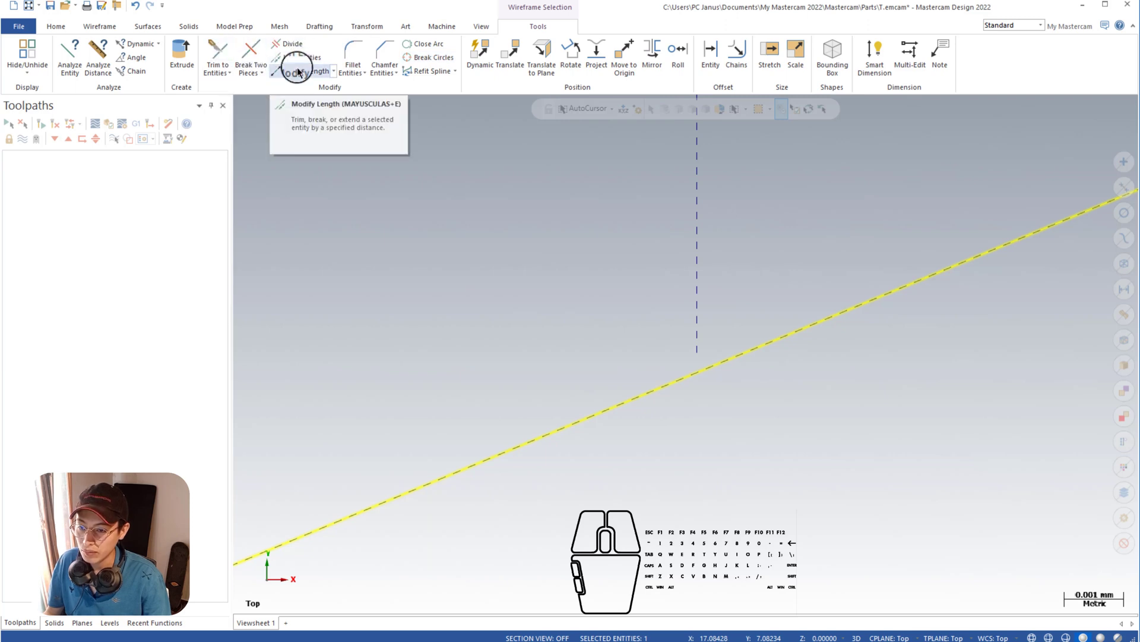
pyautogui.click(334, 71)
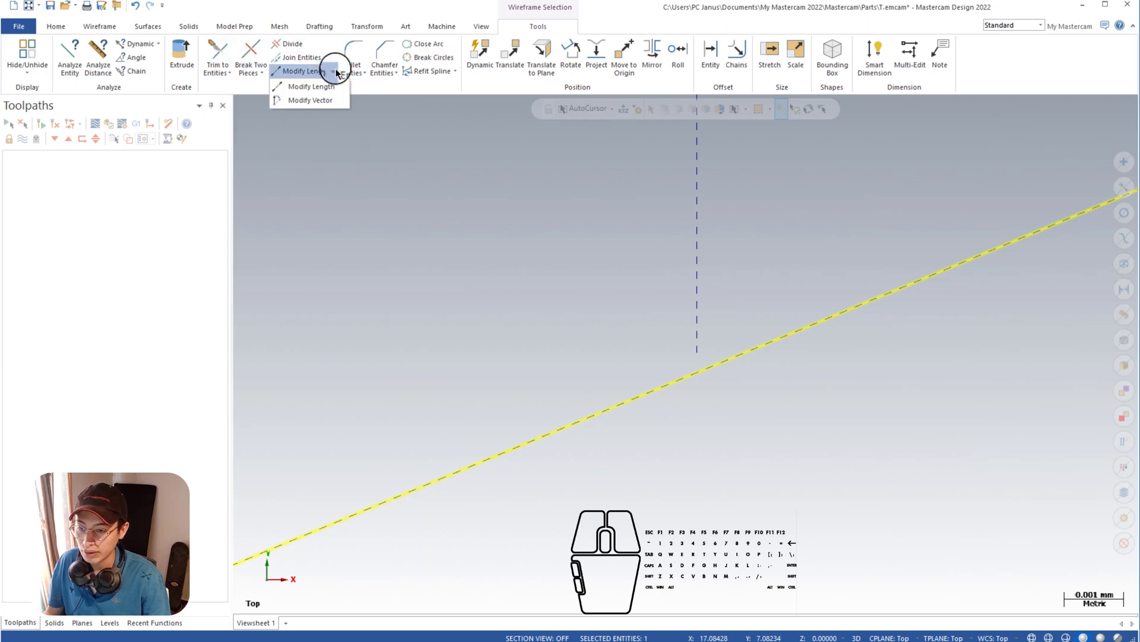
pyautogui.click(336, 71)
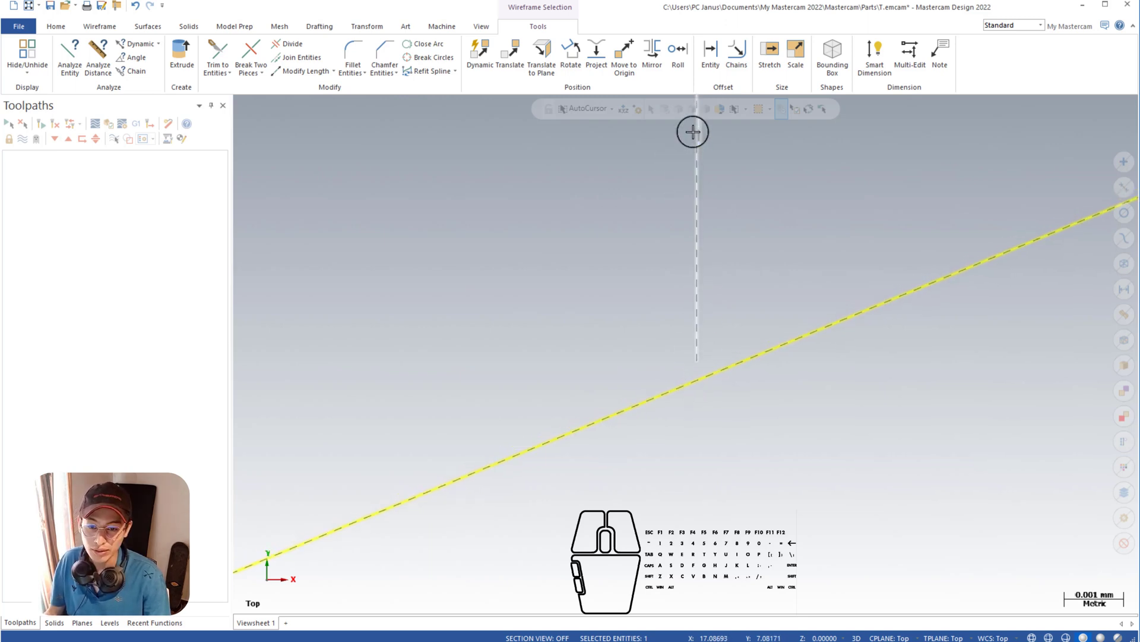
# Step: Check the vertical construction line from its start on the plate's top edge down to its lower end near the slanted line
pyautogui.scroll(-5, 683, 160)
pyautogui.scroll(-8, 687, 140)
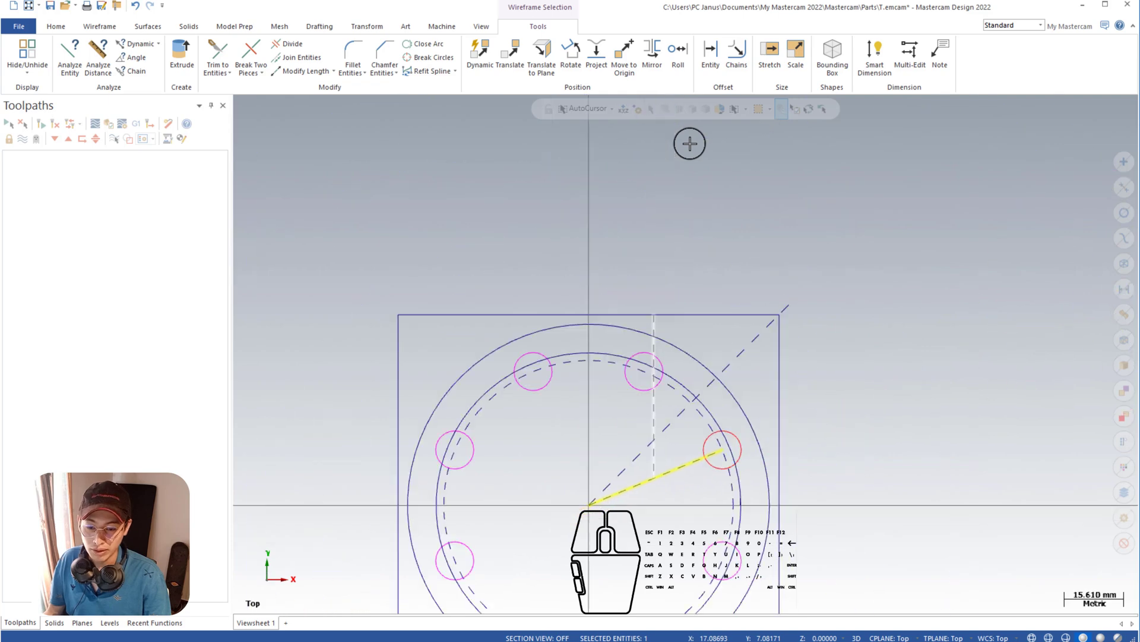
pyautogui.scroll(-3, 662, 438)
pyautogui.scroll(2, 664, 462)
pyautogui.scroll(8, 664, 462)
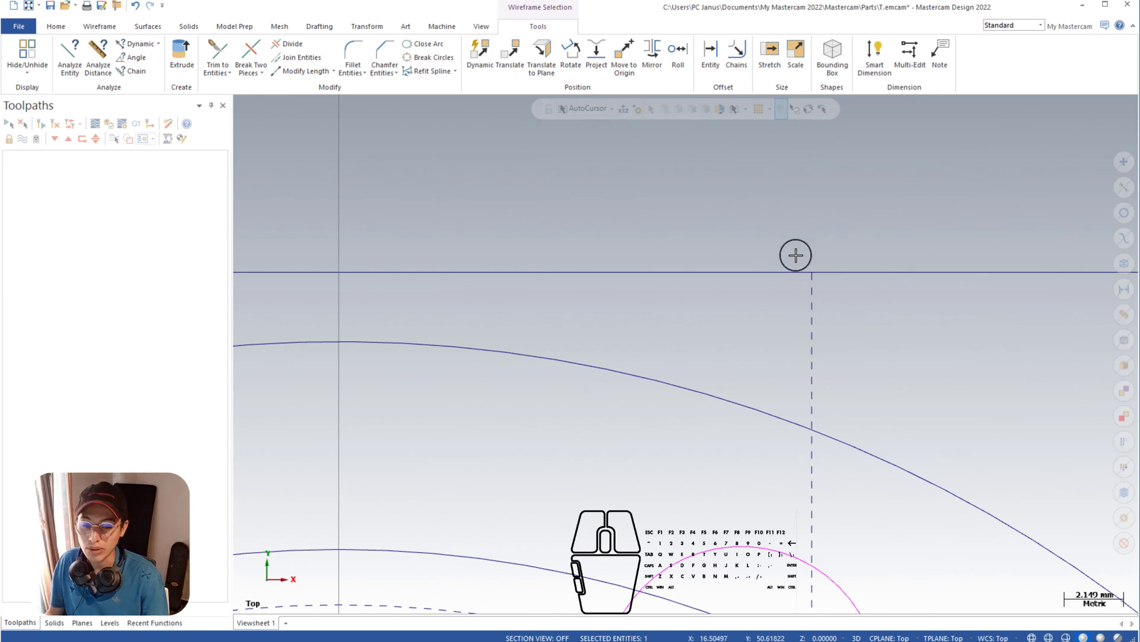
pyautogui.scroll(-4, 796, 255)
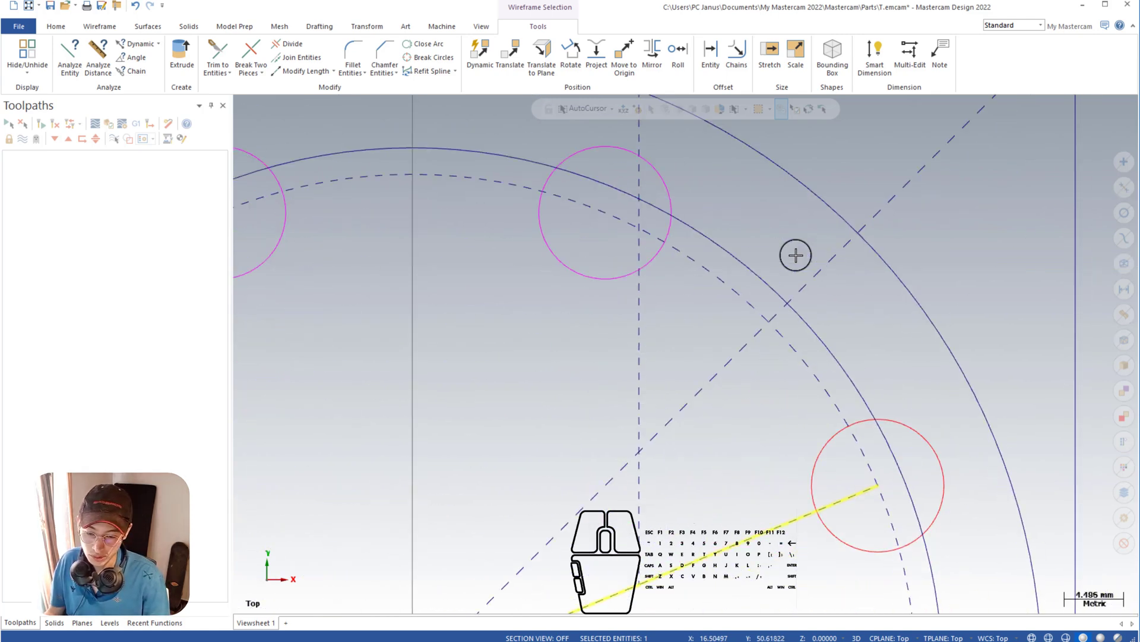
pyautogui.scroll(5, 796, 255)
pyautogui.scroll(10, 796, 255)
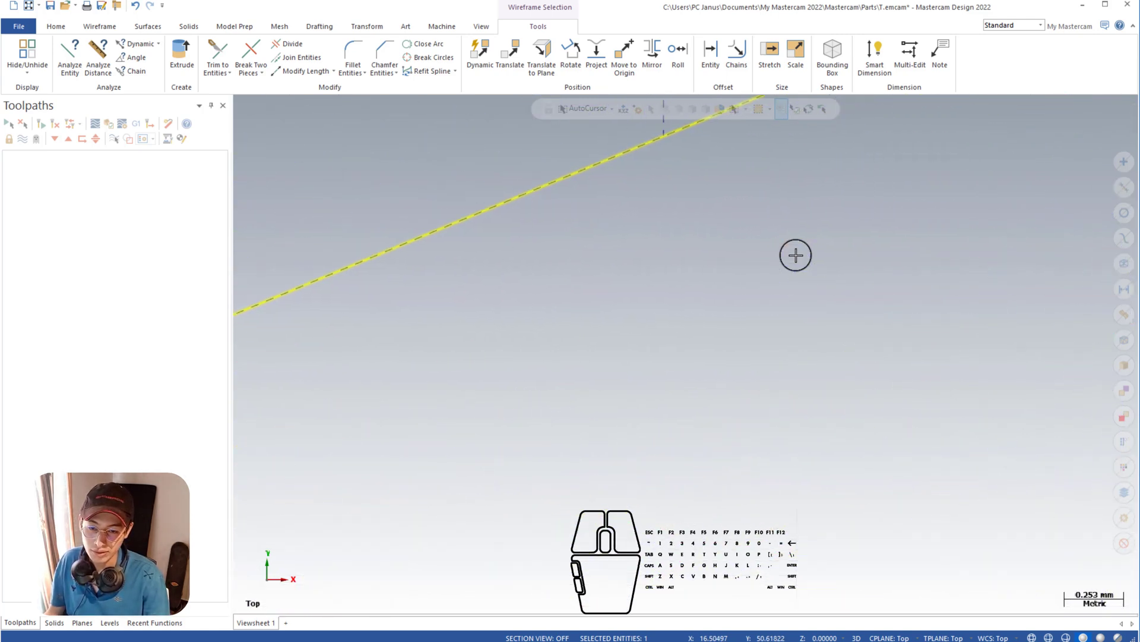
pyautogui.scroll(2, 796, 256)
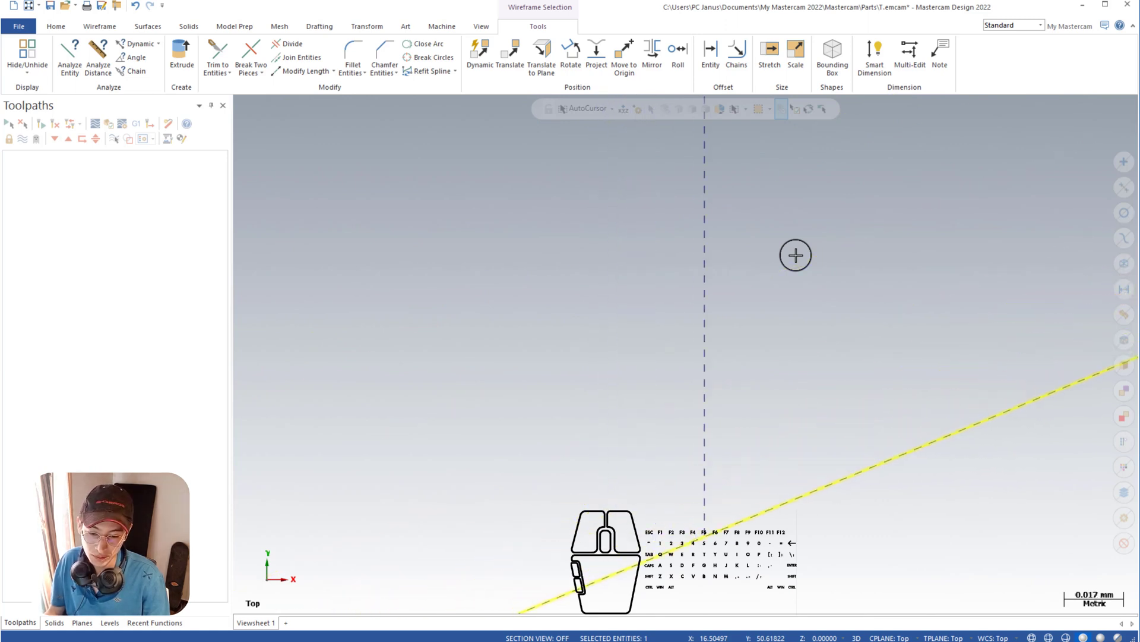
pyautogui.scroll(4, 796, 255)
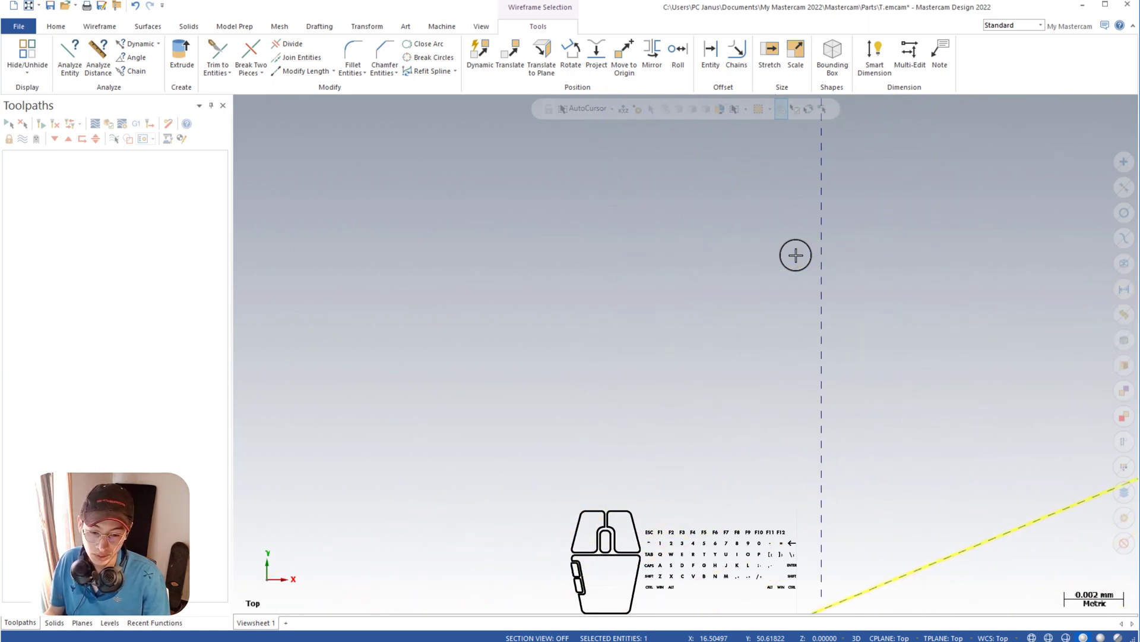
pyautogui.scroll(3, 796, 256)
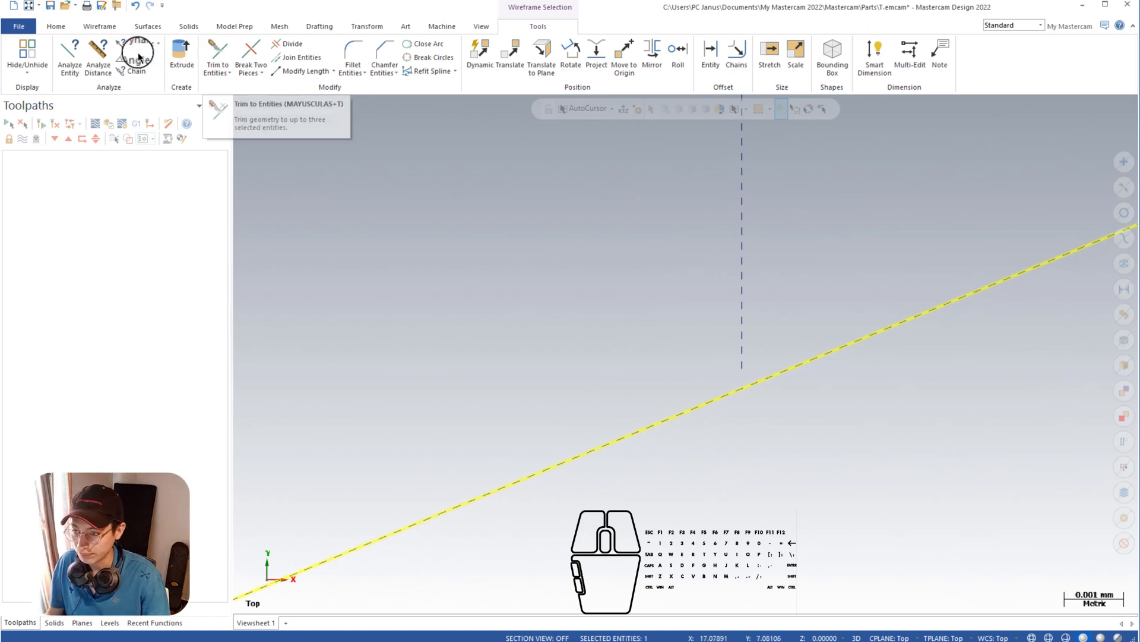
# Step: Extend the vertical construction line's lower end past the slanted construction line with a vertical line about 0.0012 mm long
pyautogui.click(95, 26)
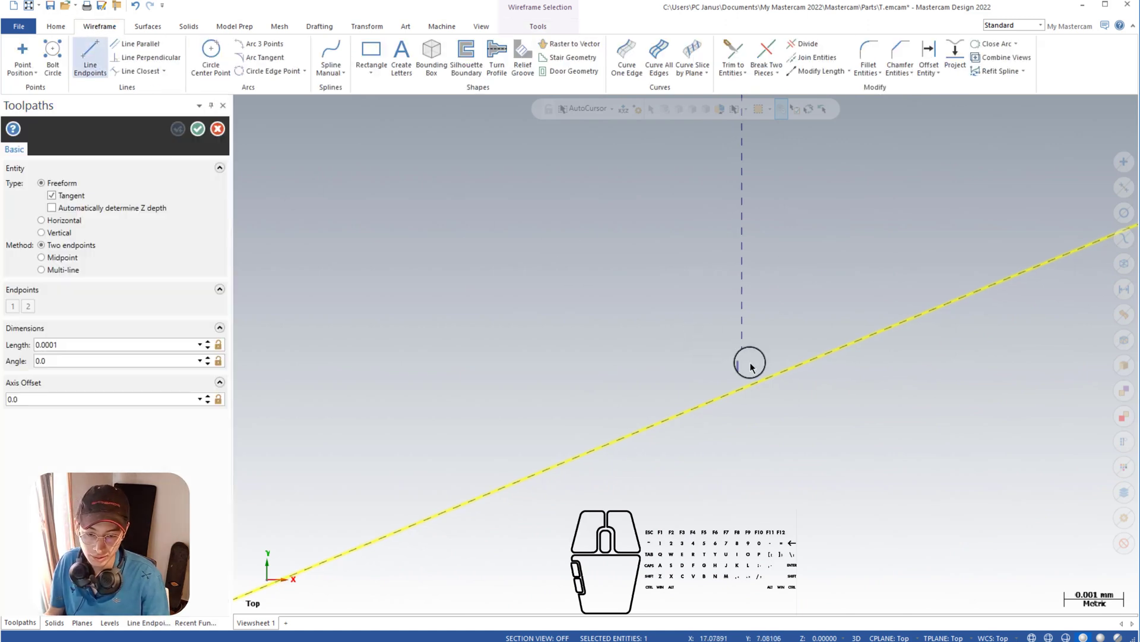
pyautogui.rightClick(827, 307)
pyautogui.click(766, 312)
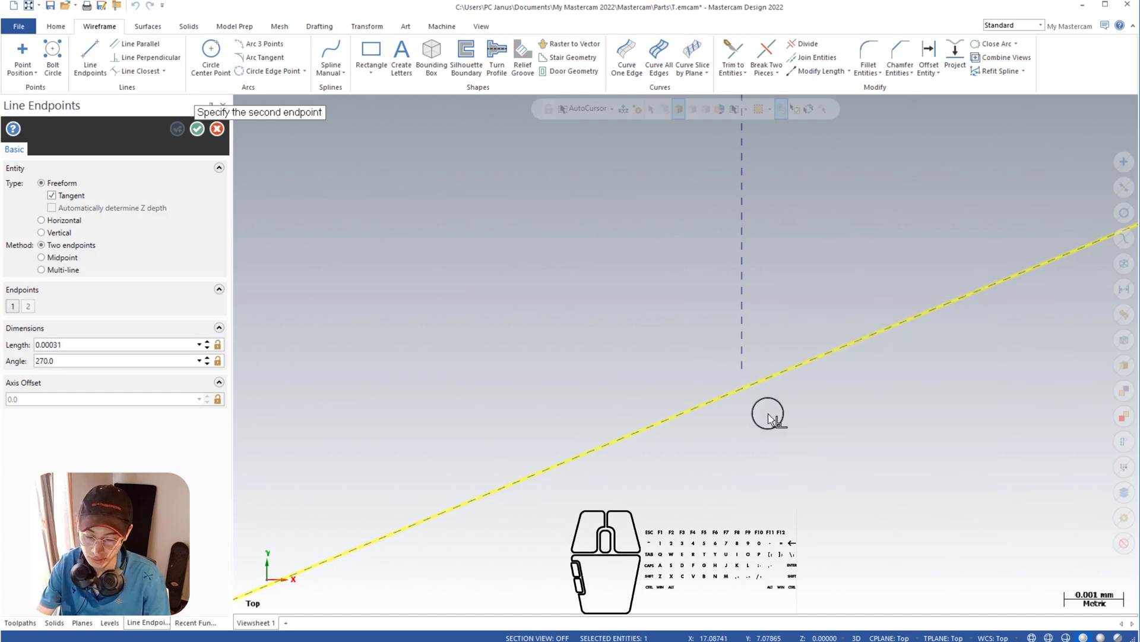
pyautogui.press('Escape')
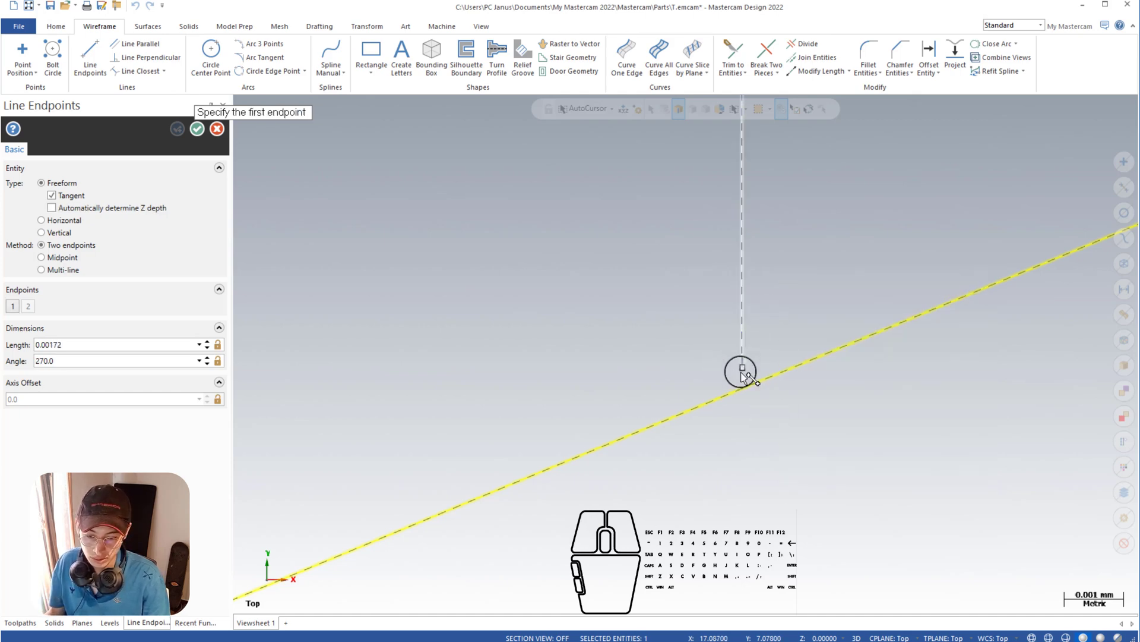
pyautogui.click(742, 374)
pyautogui.click(746, 443)
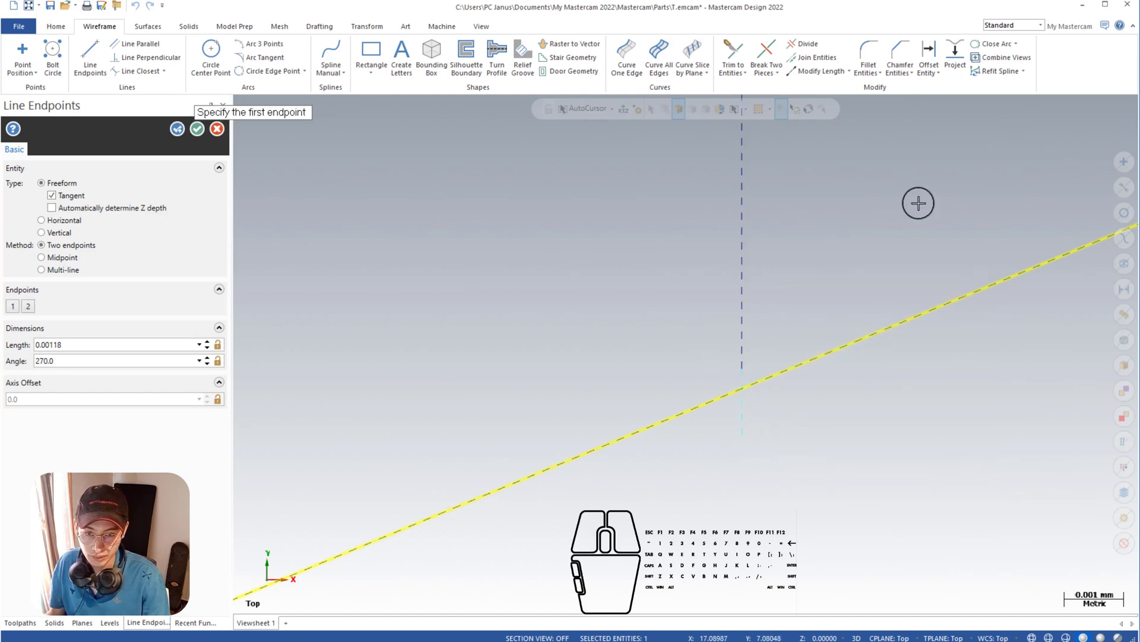
# Step: Trim the extension's overhang below the slanted construction line with Divide and accept
pyautogui.click(804, 44)
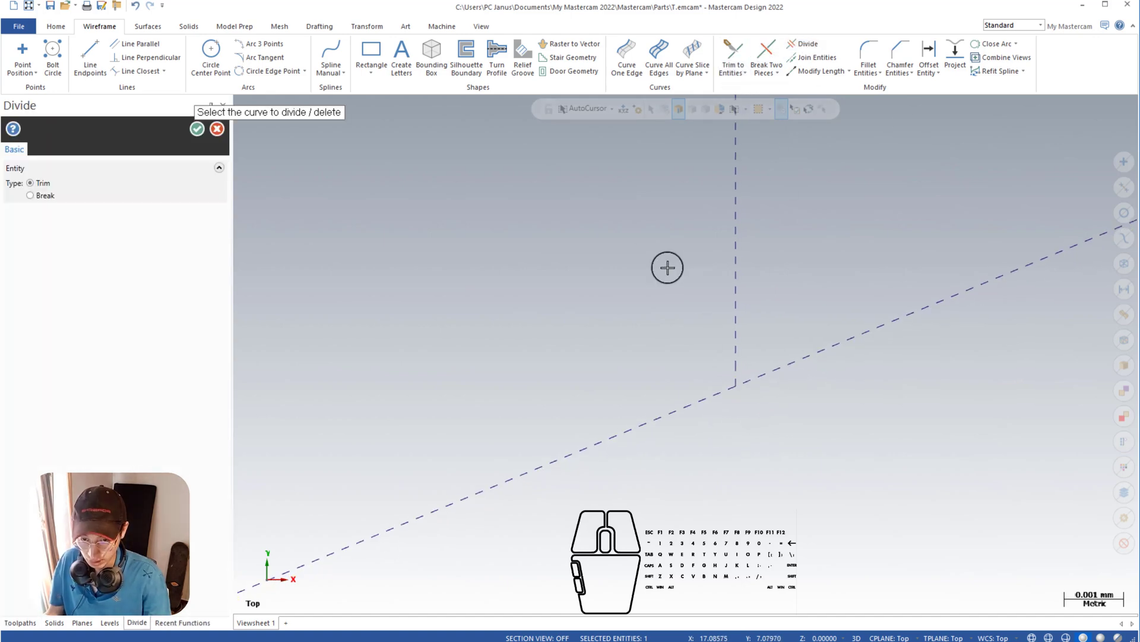
pyautogui.scroll(-5, 667, 267)
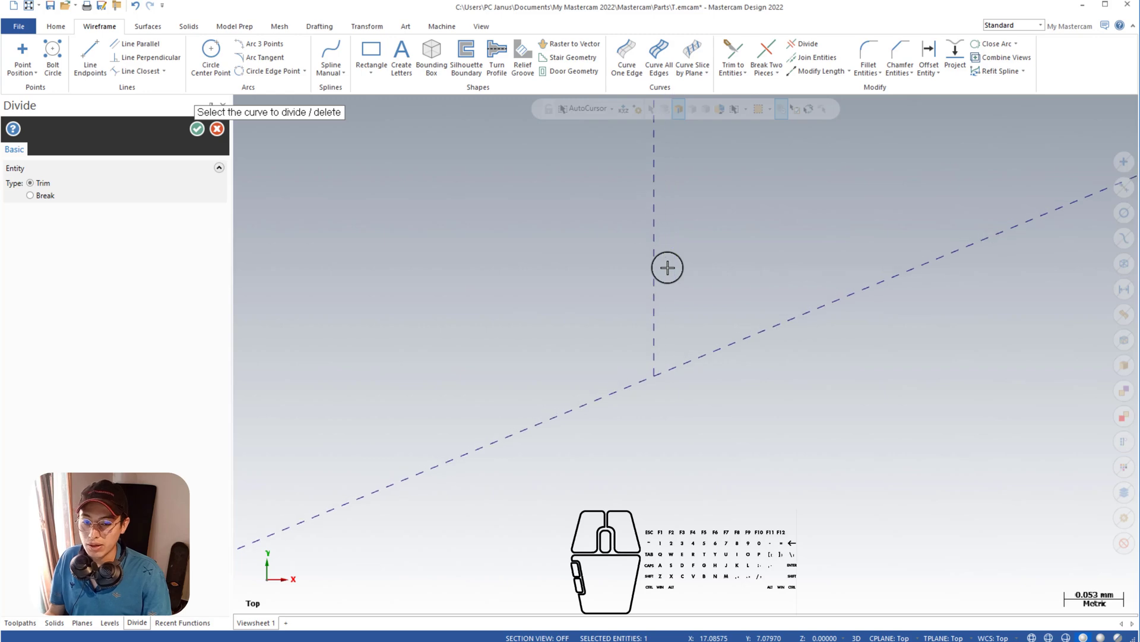
pyautogui.scroll(-5, 668, 267)
pyautogui.scroll(3, 667, 268)
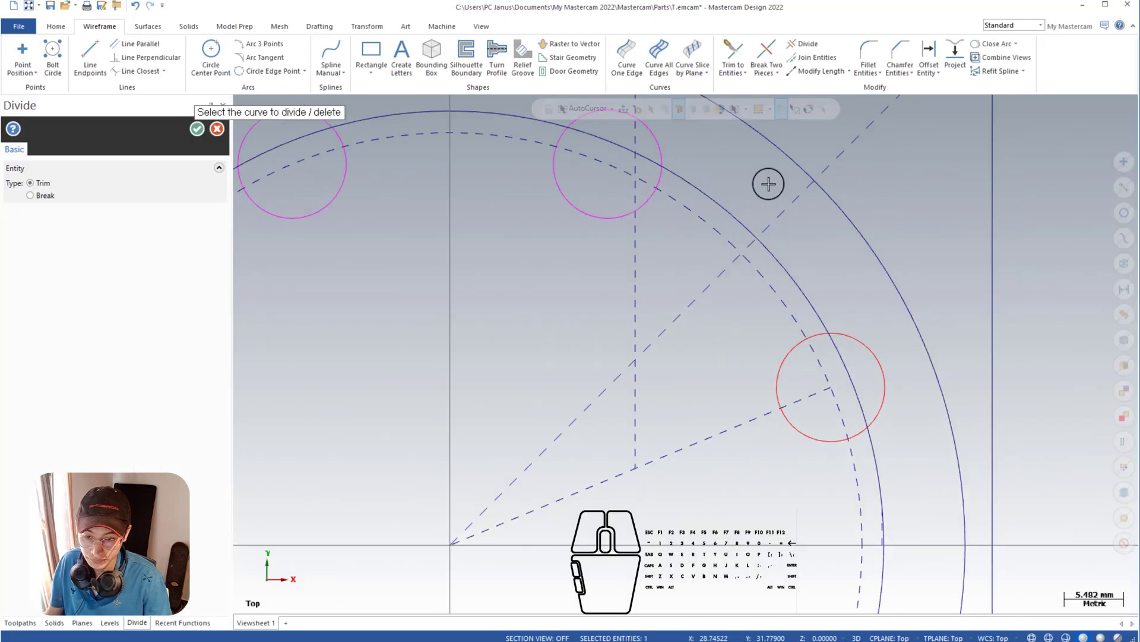
pyautogui.scroll(-2, 766, 184)
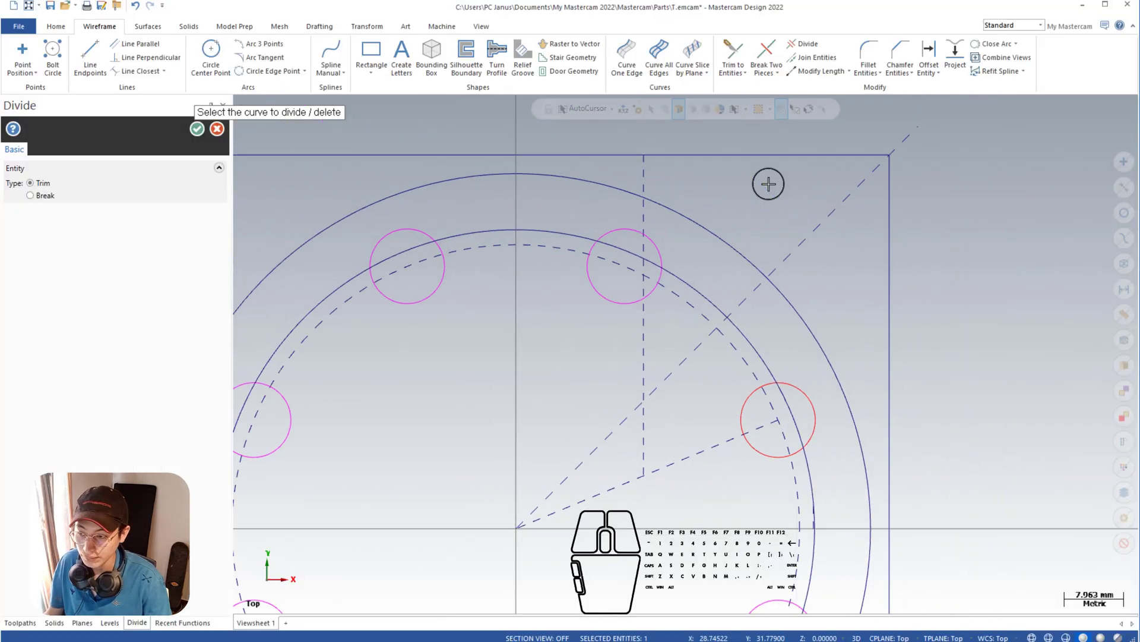
pyautogui.click(199, 130)
# Step: Draw a horizontal construction line 30.651 mm long along the plate's top edge, starting at the edge's midpoint above the origin
pyautogui.click(90, 54)
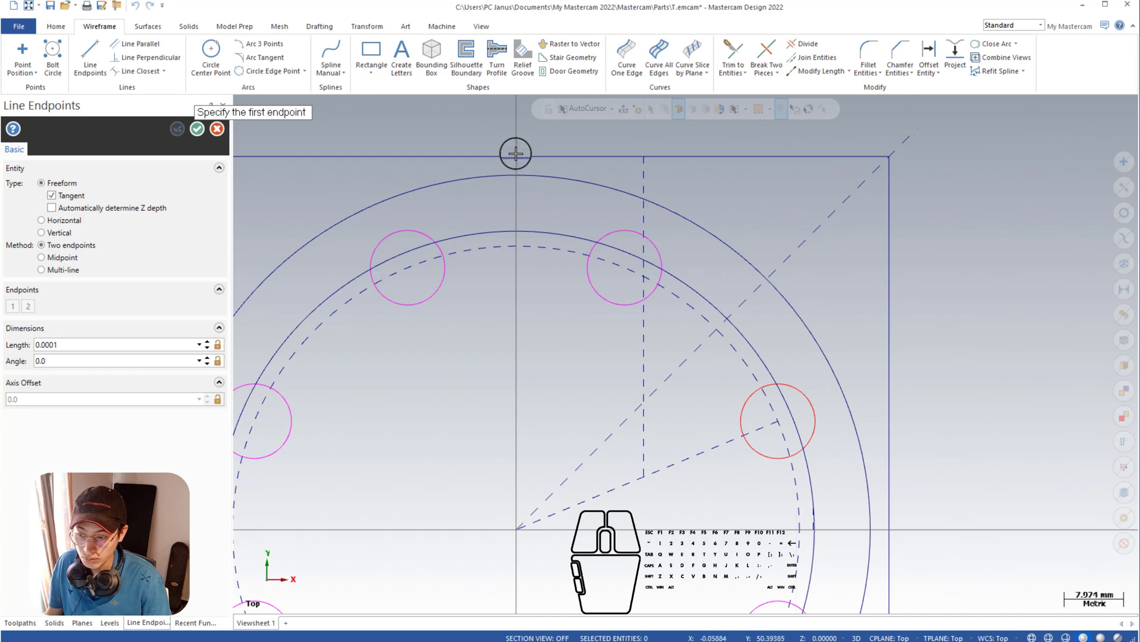
pyautogui.scroll(2, 516, 154)
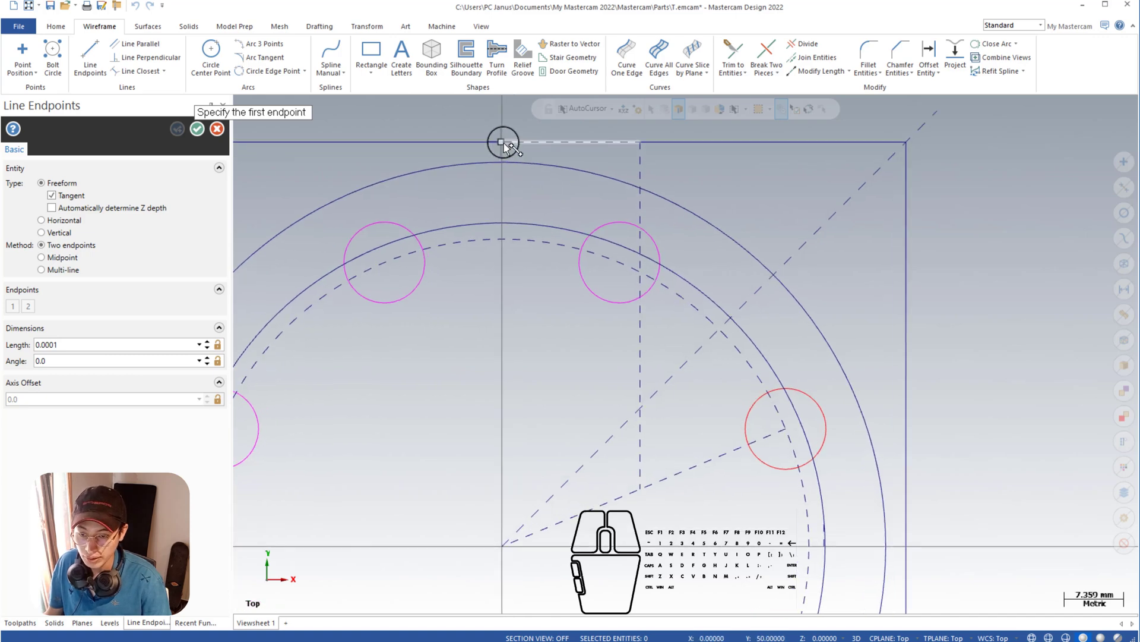
pyautogui.click(502, 143)
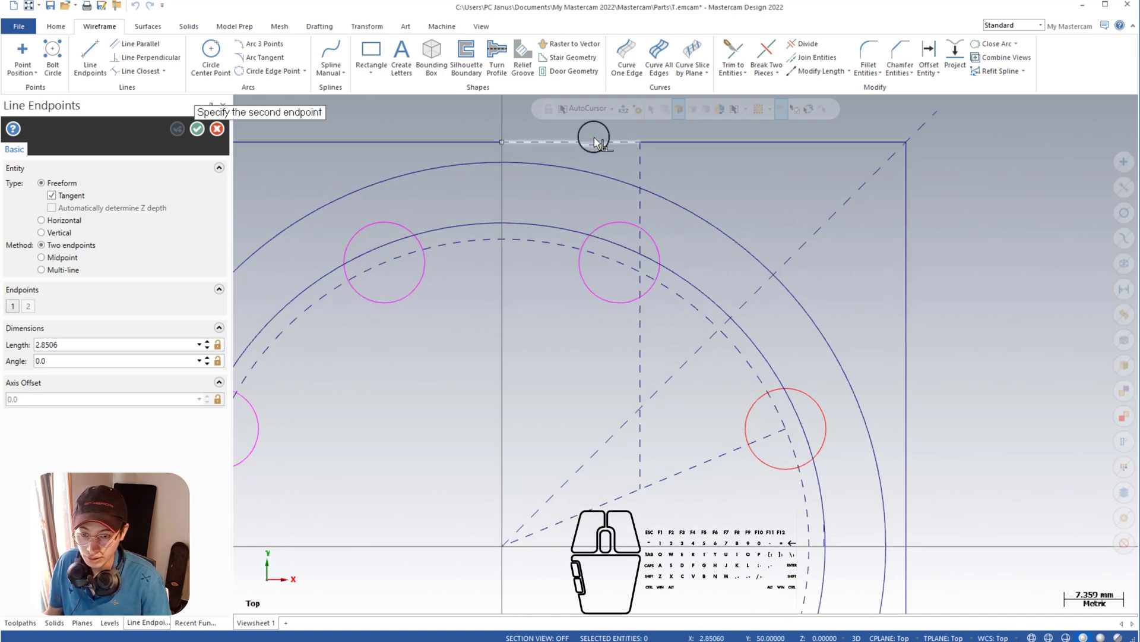
pyautogui.rightClick(695, 145)
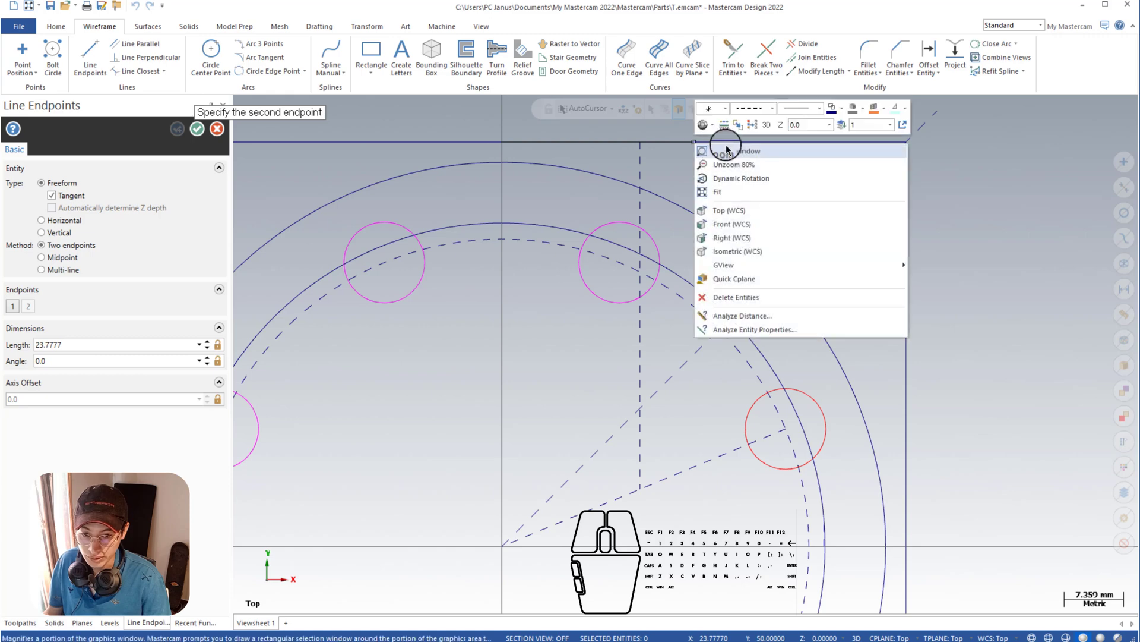
pyautogui.click(689, 142)
pyautogui.click(689, 142)
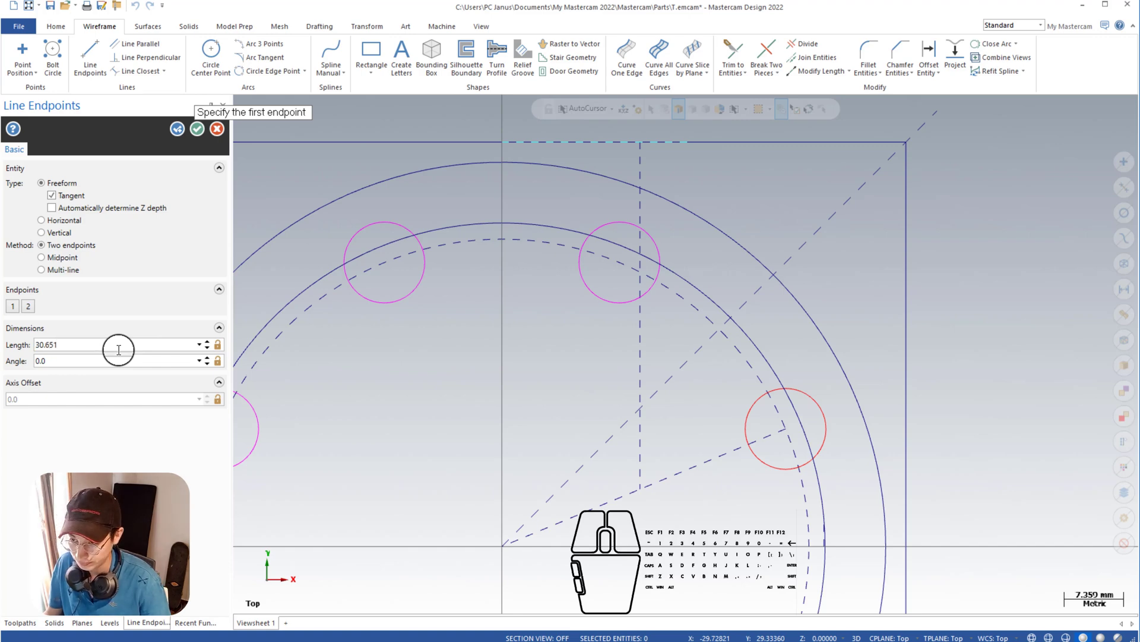
pyautogui.click(198, 129)
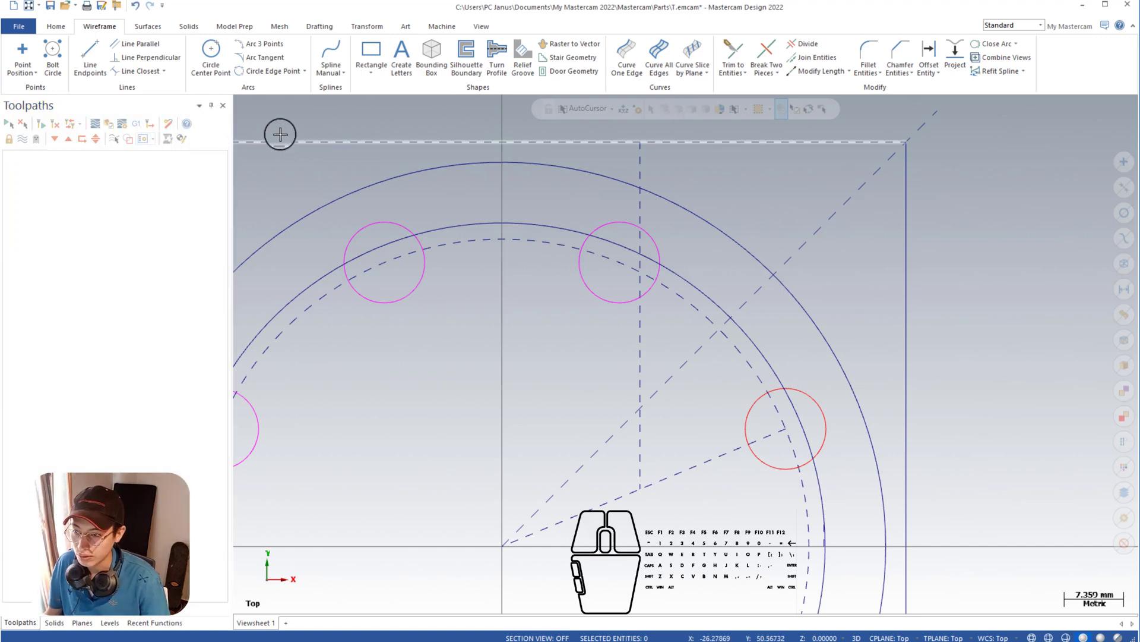
# Step: Draw a vertical construction line downward from the 30.651 mm line's end, with length 50-25.701 and angle 270, and accept it
pyautogui.click(750, 143)
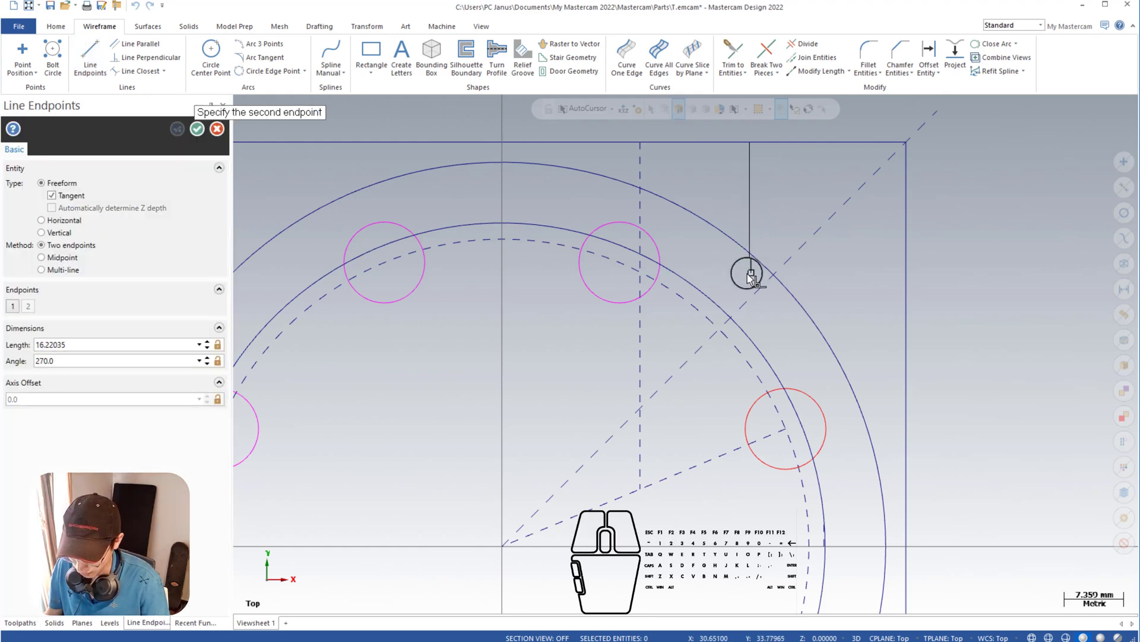
pyautogui.click(752, 318)
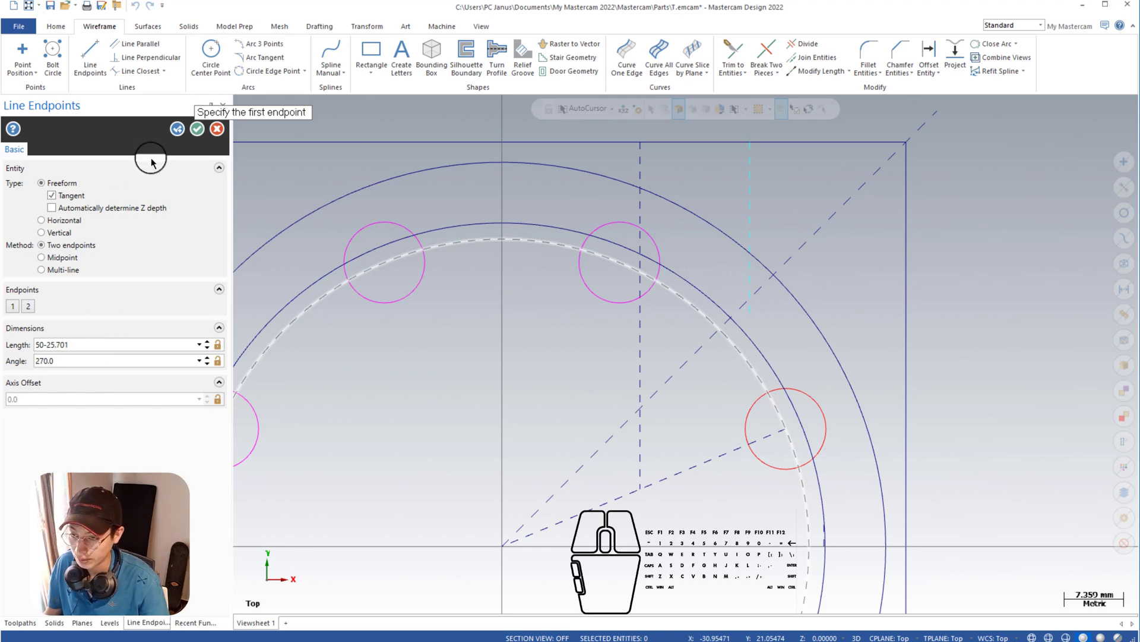
pyautogui.click(199, 129)
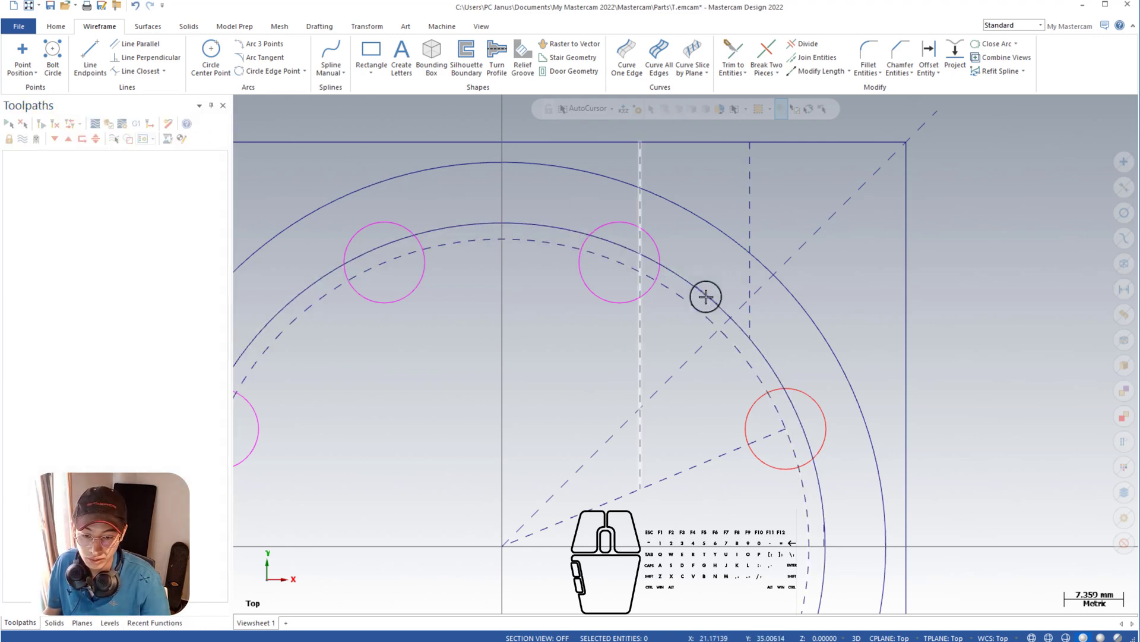
# Step: Extend the second vertical construction line's lower end across the inner solid circle with a vertical line about 0.0015 mm long
pyautogui.scroll(3, 763, 349)
pyautogui.scroll(3, 761, 351)
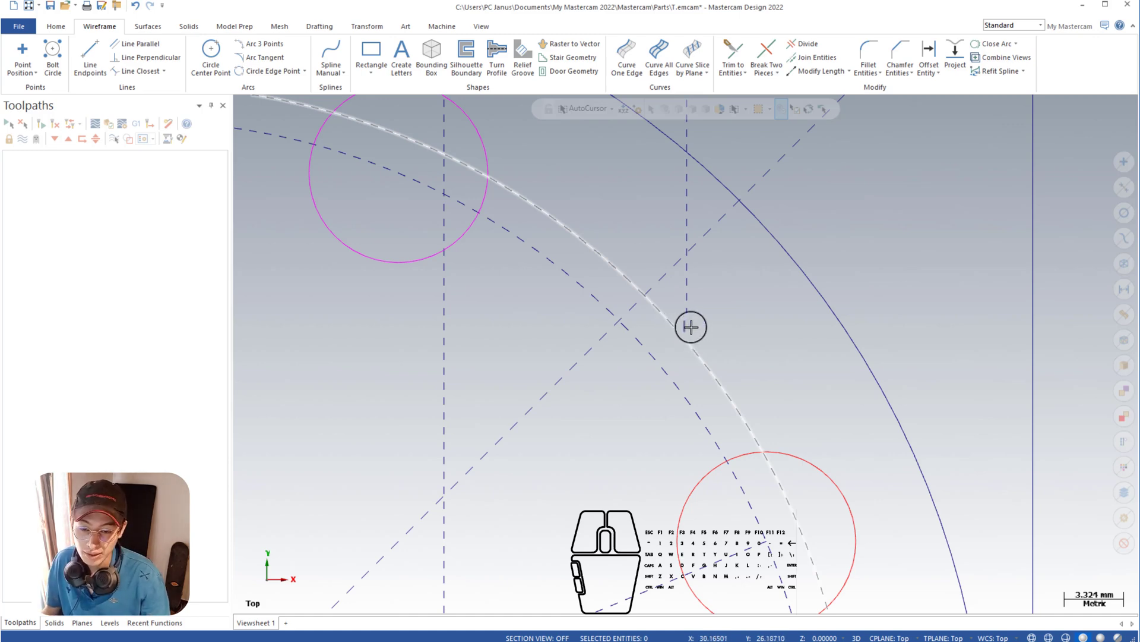
pyautogui.scroll(15, 705, 315)
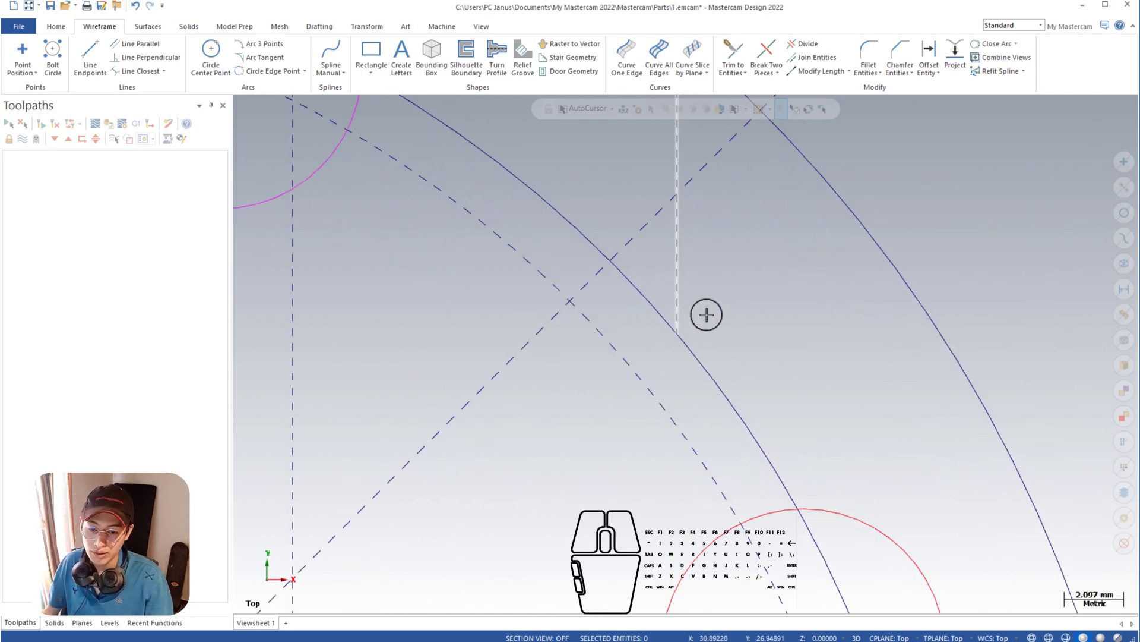
pyautogui.scroll(12, 706, 314)
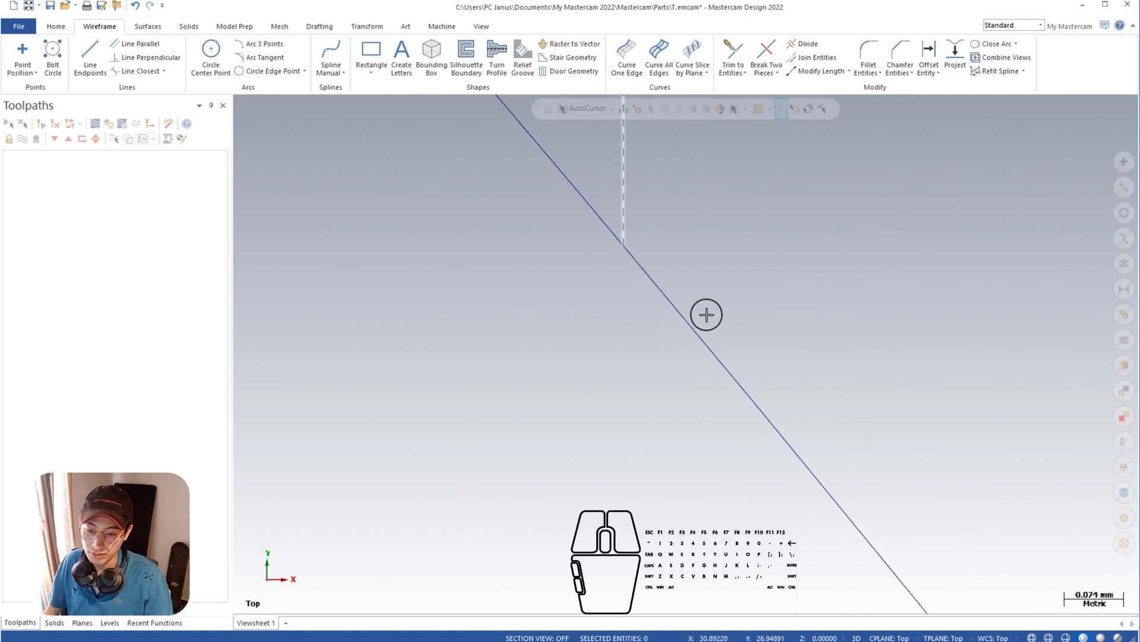
pyautogui.scroll(10, 706, 315)
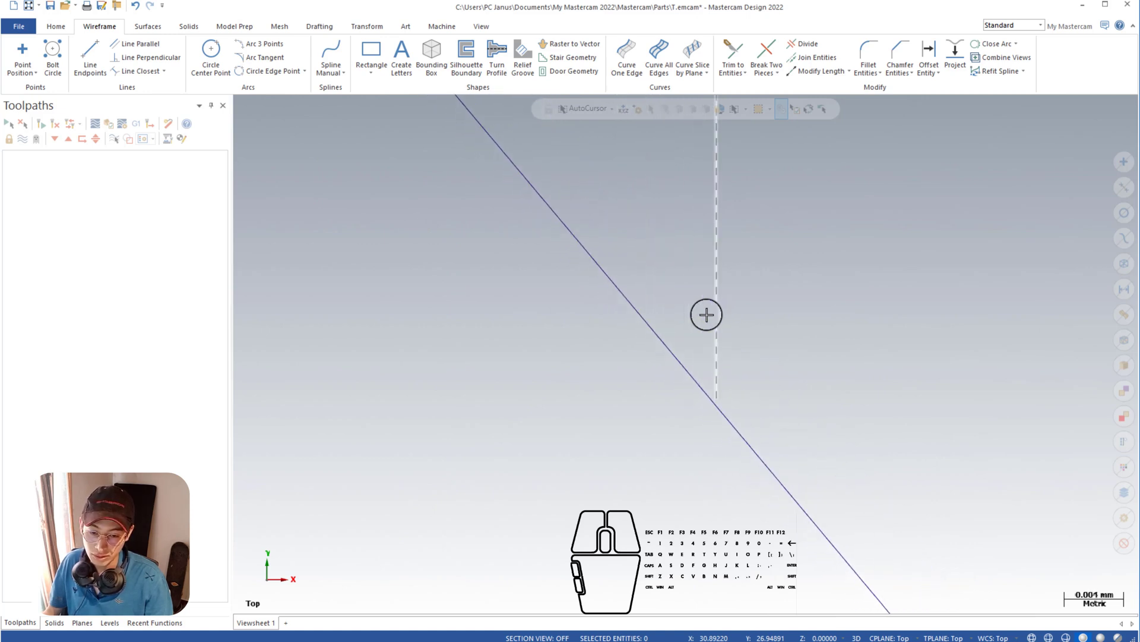
pyautogui.scroll(5, 706, 314)
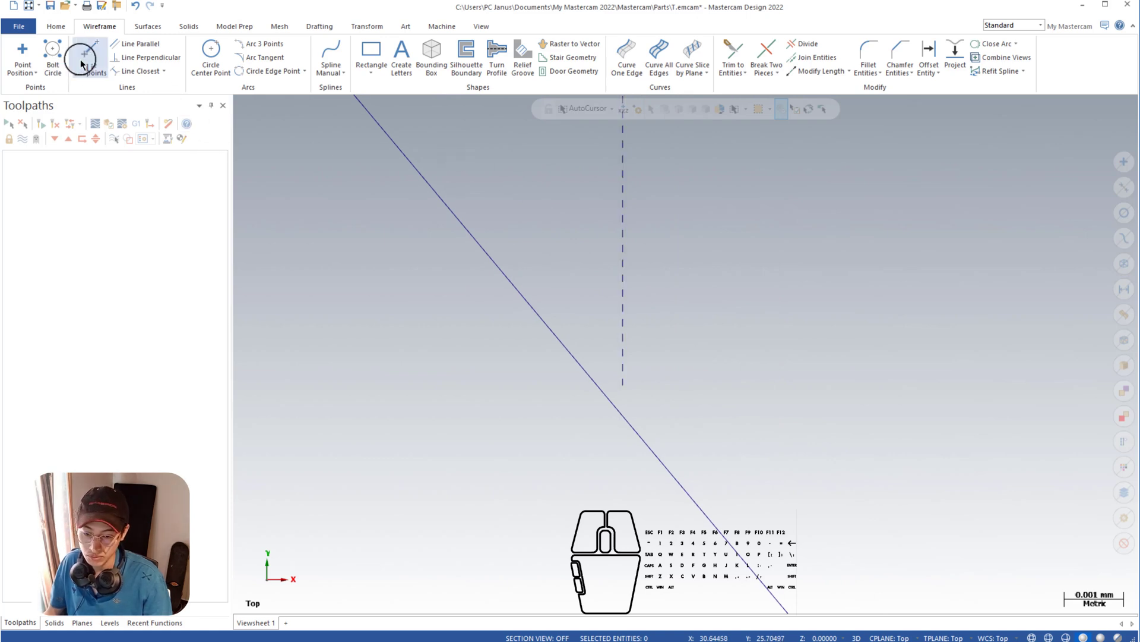
pyautogui.click(622, 385)
pyautogui.click(621, 472)
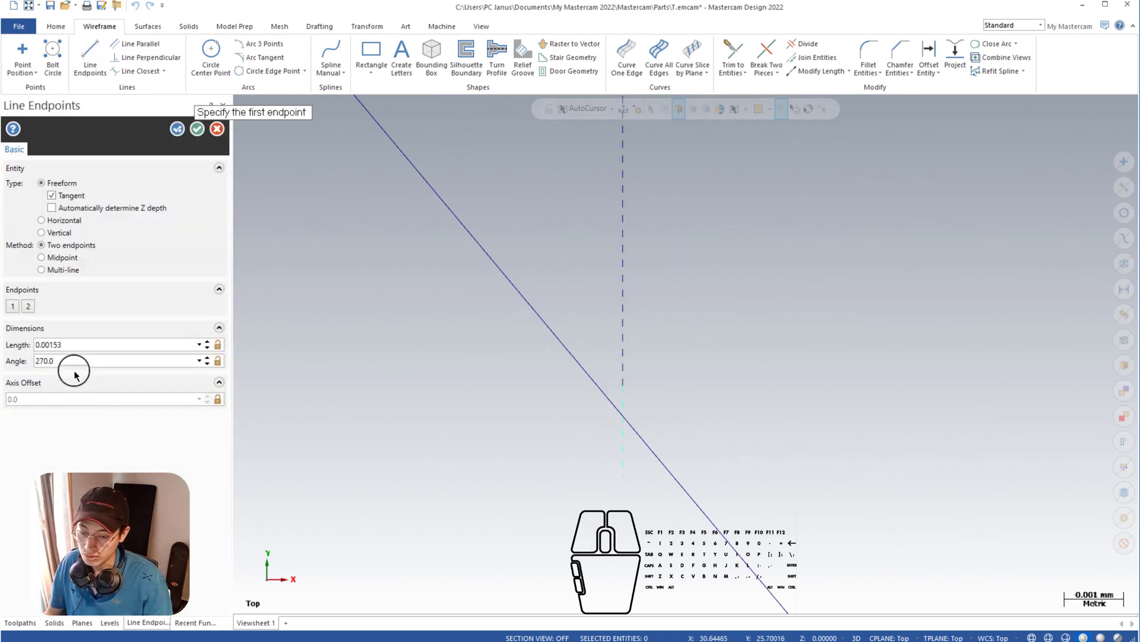
# Step: Trim the second extension's overhang inside the inner solid circle with Divide and accept
pyautogui.click(807, 43)
pyautogui.click(629, 453)
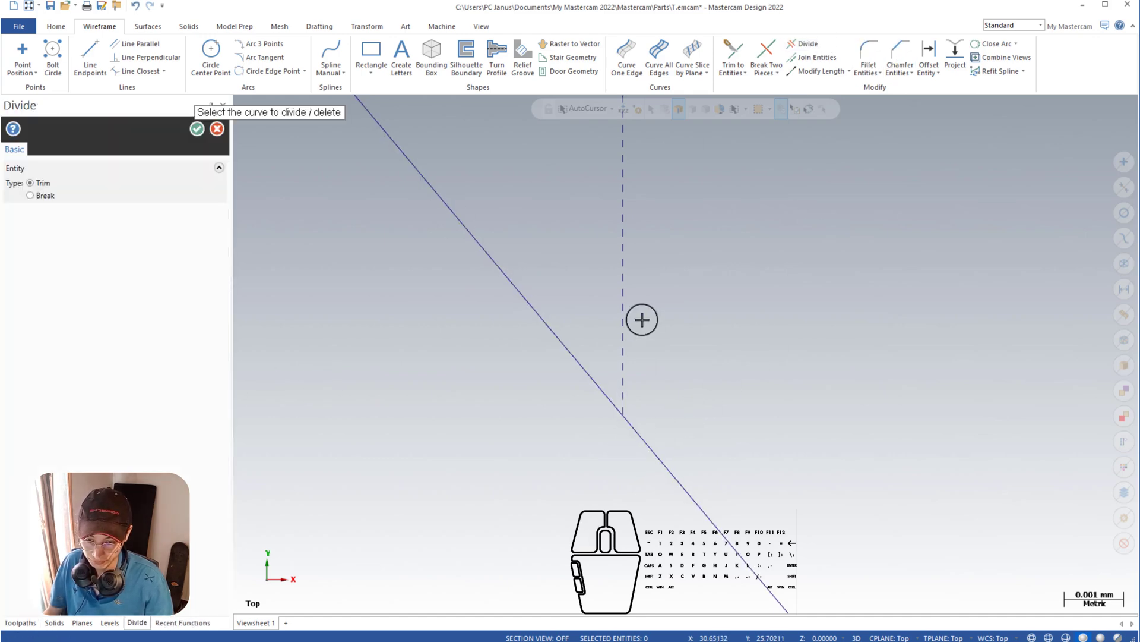
pyautogui.scroll(-5, 642, 320)
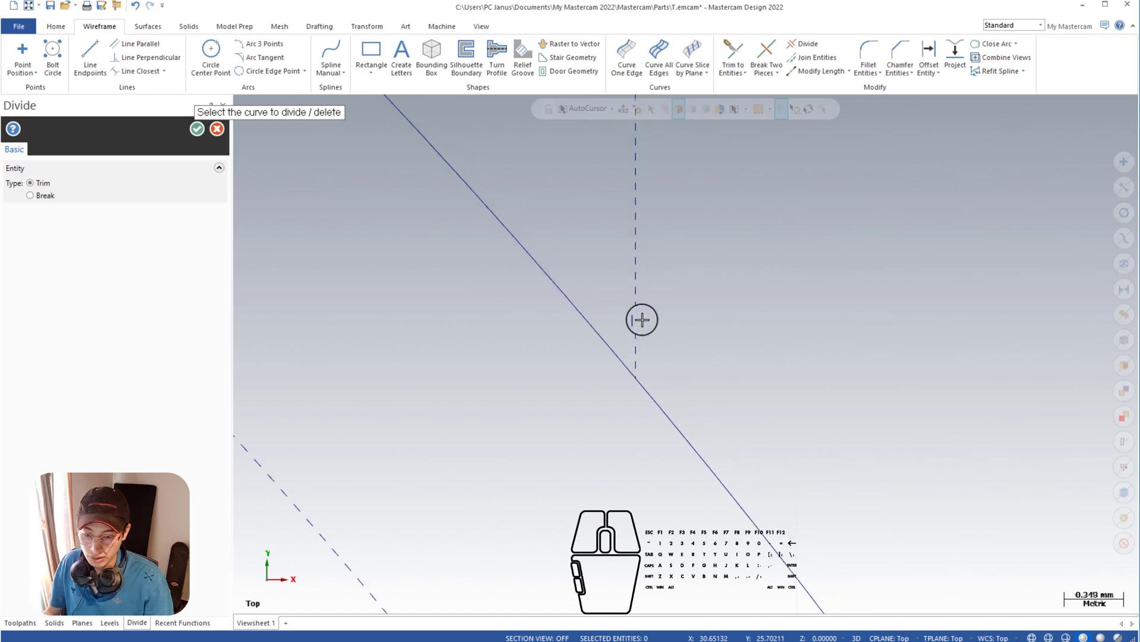
pyautogui.scroll(10, 642, 320)
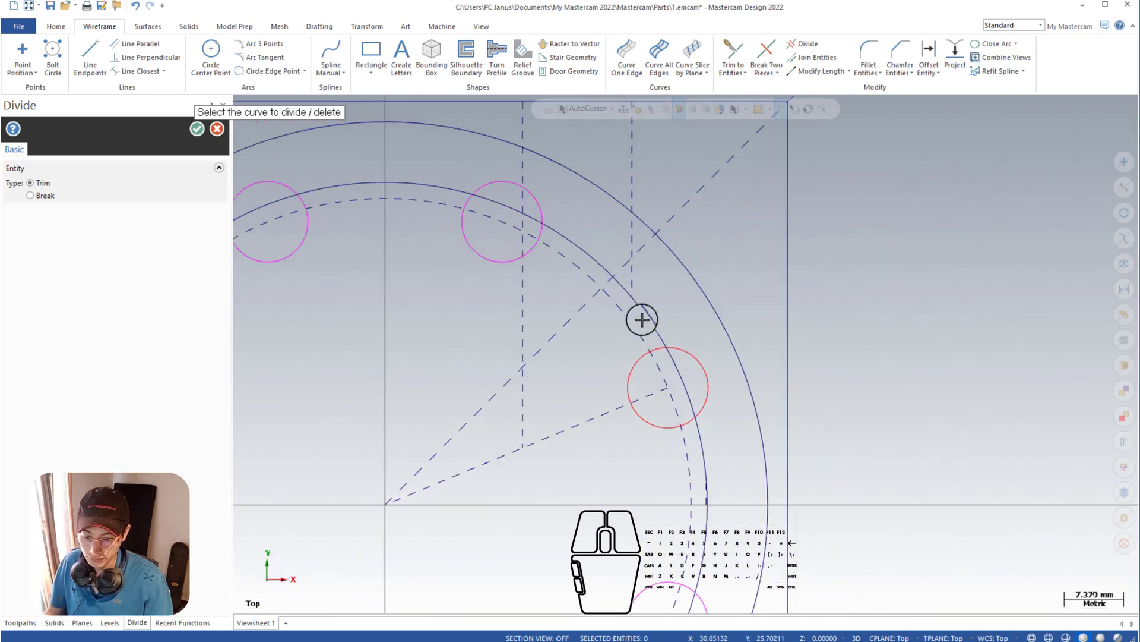
pyautogui.scroll(-2, 642, 320)
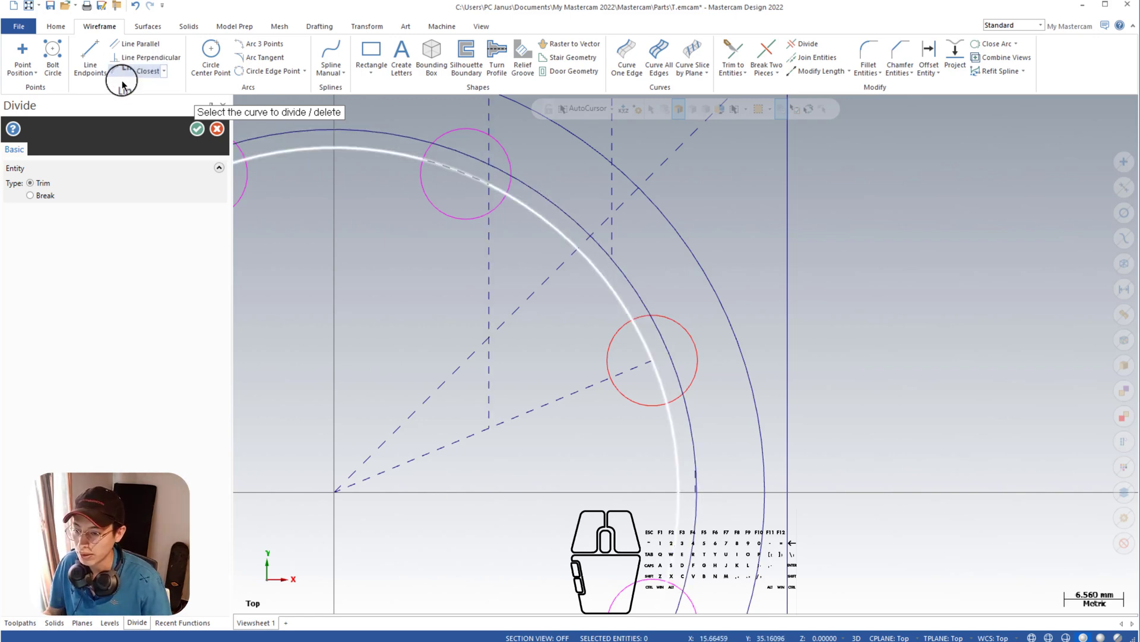
pyautogui.click(197, 128)
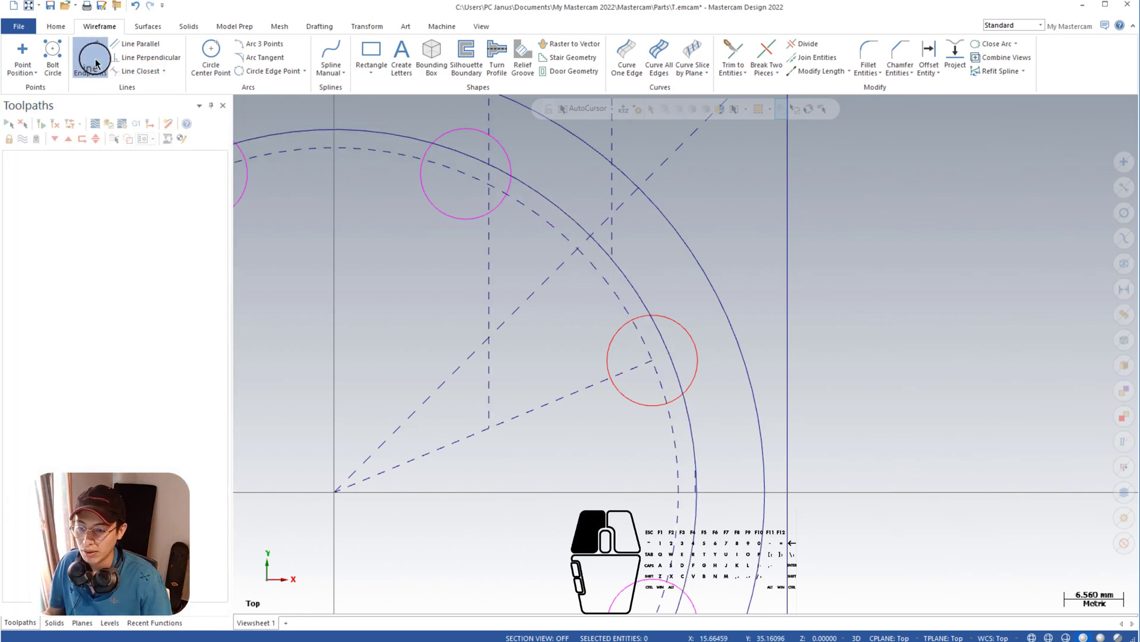
# Step: Draw a solid line from the upper end of the short vertical construction line above the X axis to the first vertical construction line's lower end
pyautogui.rightClick(382, 190)
pyautogui.click(457, 159)
pyautogui.click(453, 177)
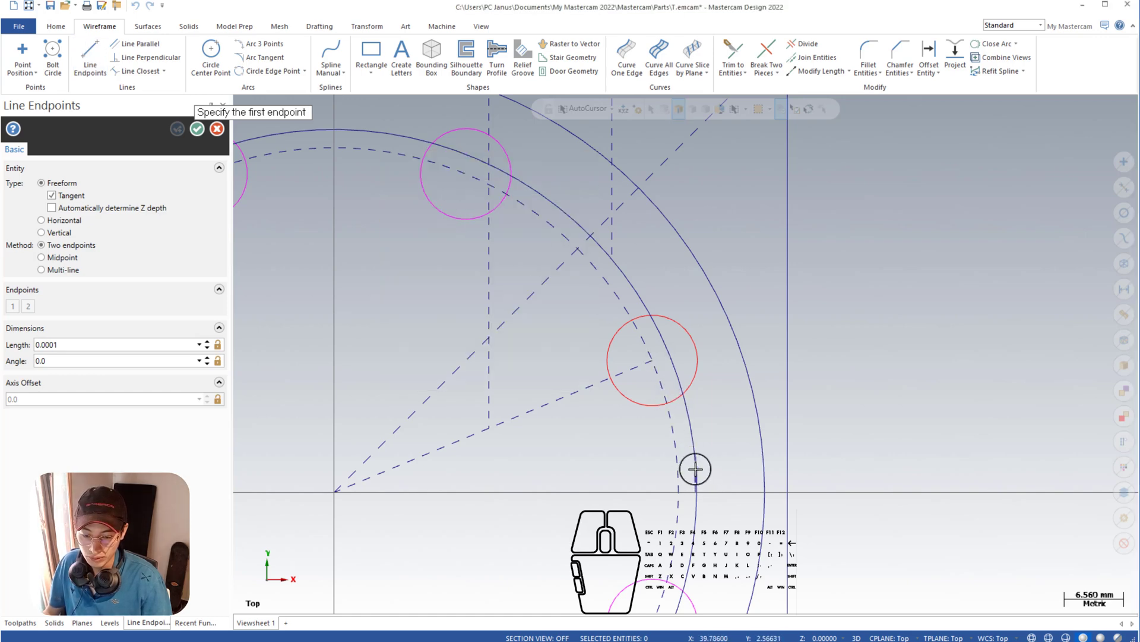
pyautogui.scroll(7, 695, 474)
pyautogui.scroll(-6, 787, 494)
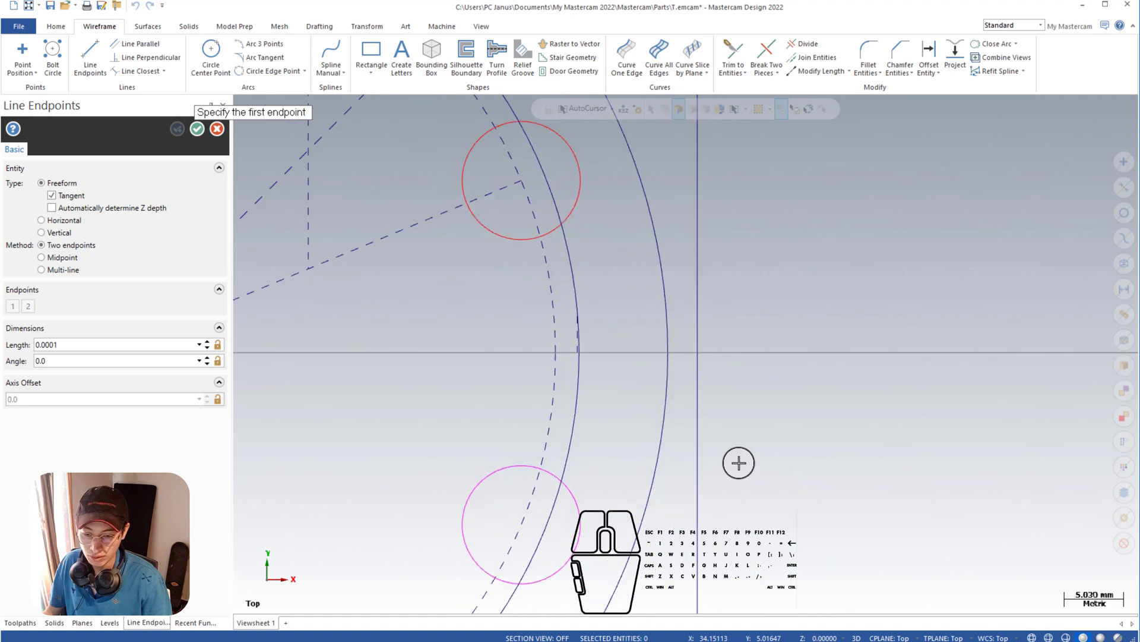
pyautogui.scroll(4, 705, 364)
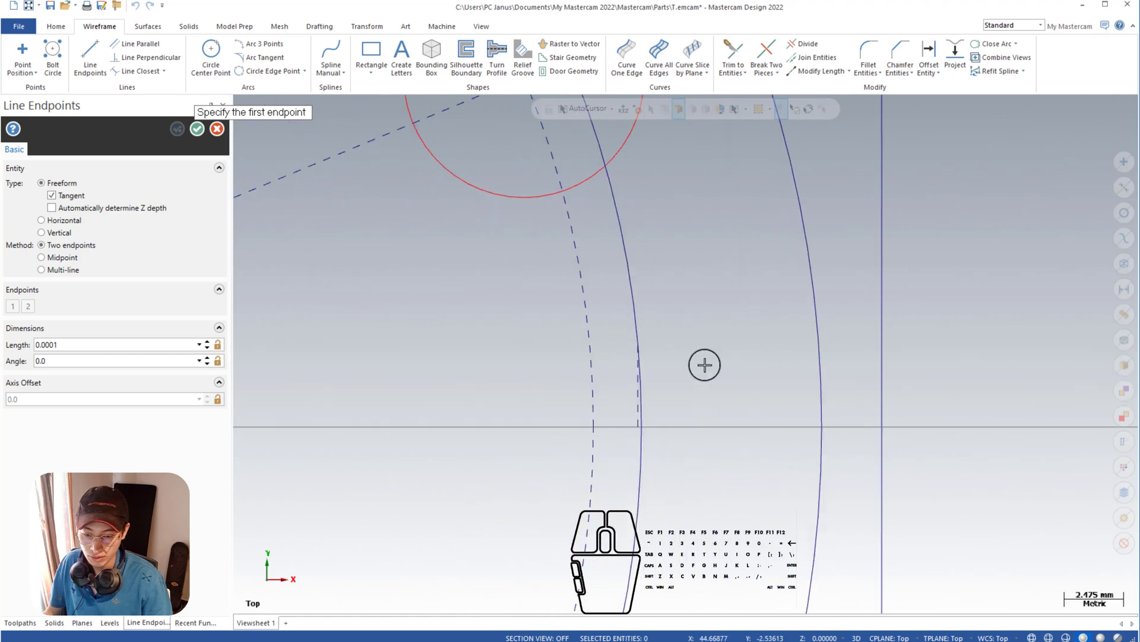
pyautogui.click(639, 354)
pyautogui.scroll(-3, 540, 349)
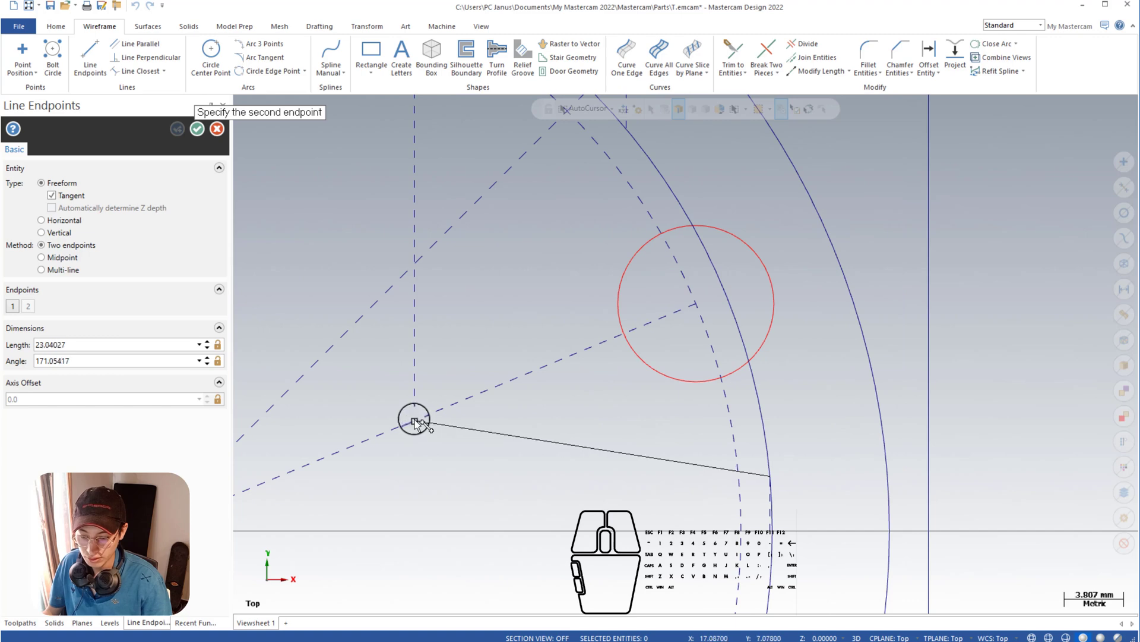
pyautogui.click(415, 421)
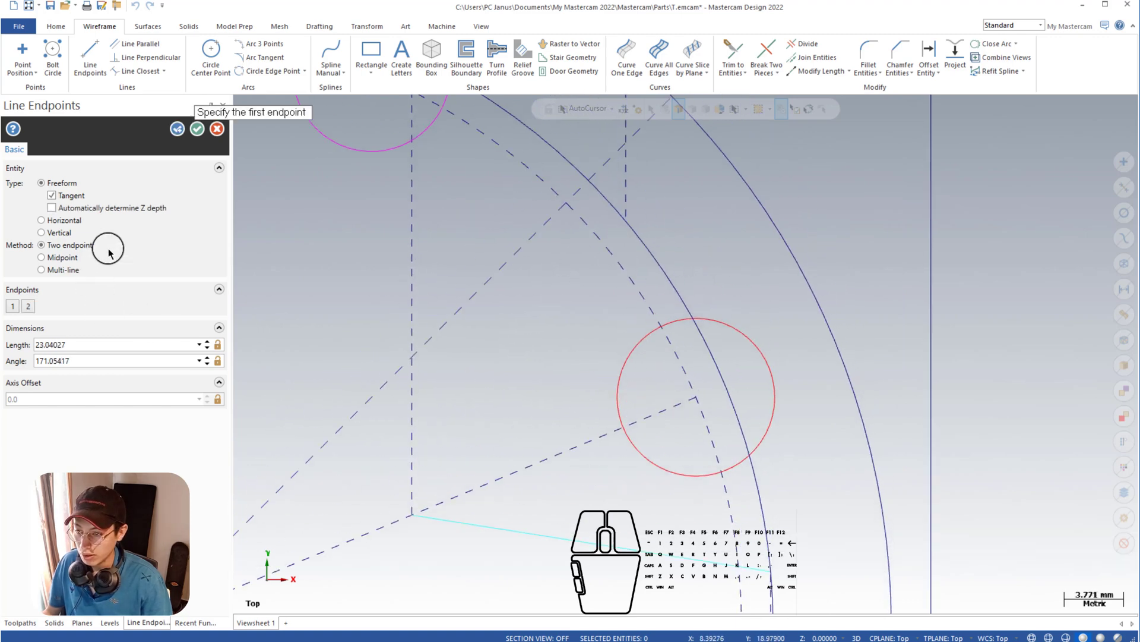
pyautogui.click(177, 129)
# Step: Draw a solid line from the first vertical construction line's lower end to the second one's lower end on the inner solid circle
pyautogui.click(411, 514)
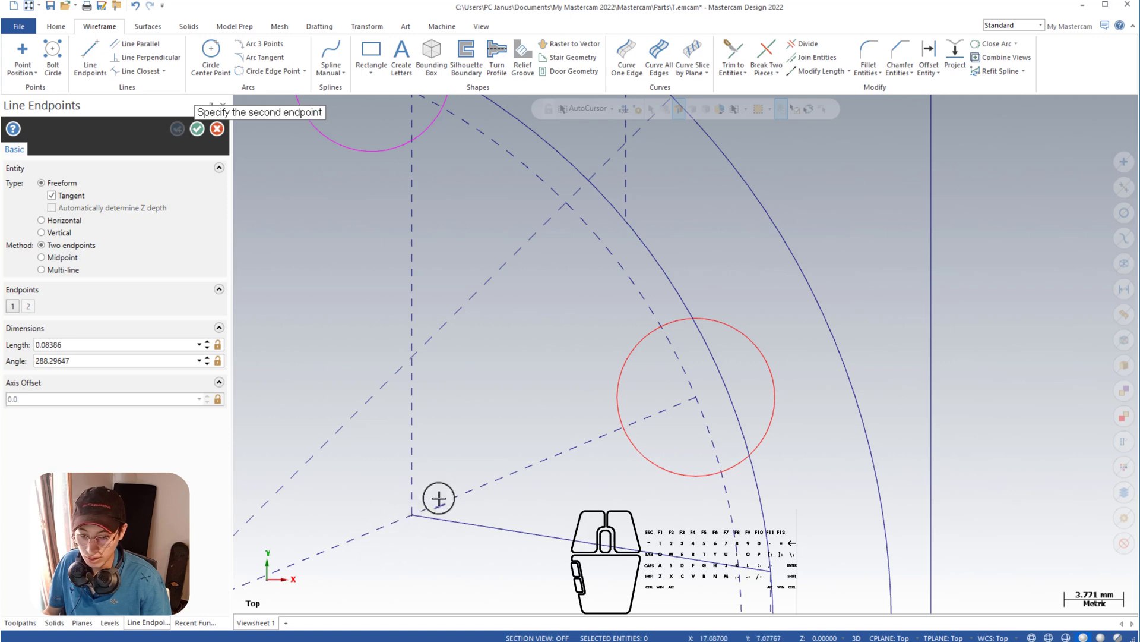
pyautogui.click(623, 217)
pyautogui.scroll(-1, 601, 376)
pyautogui.scroll(-4, 601, 376)
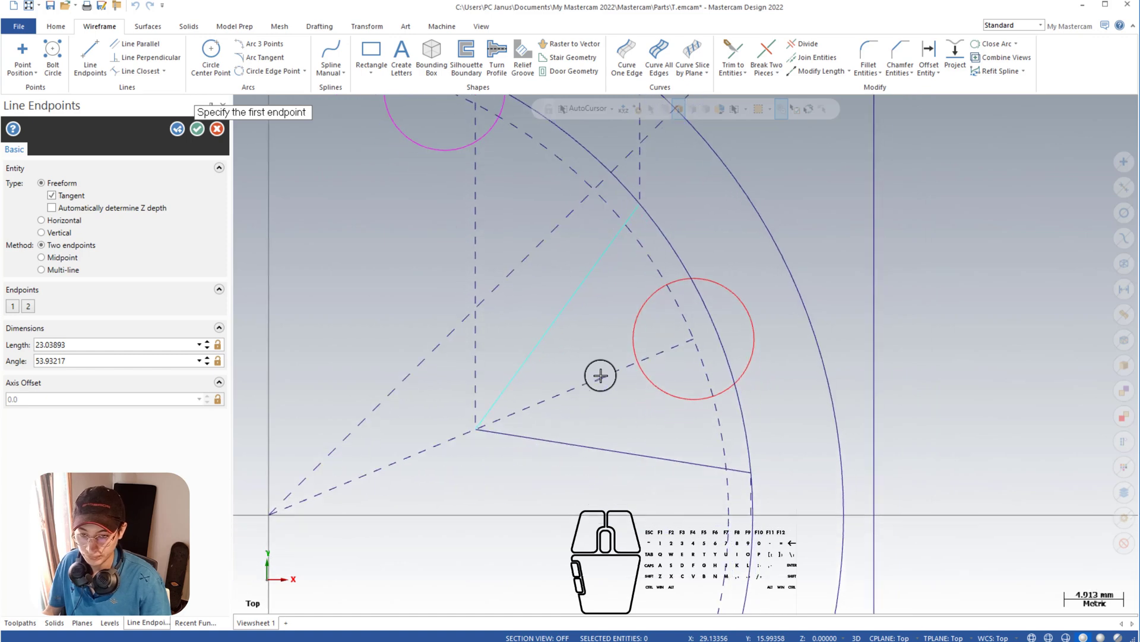
# Step: Trim away the inner solid circle with Divide, counterclockwise from the diagonal construction line around to the bolt hole just below the X axis
pyautogui.scroll(-1, 600, 375)
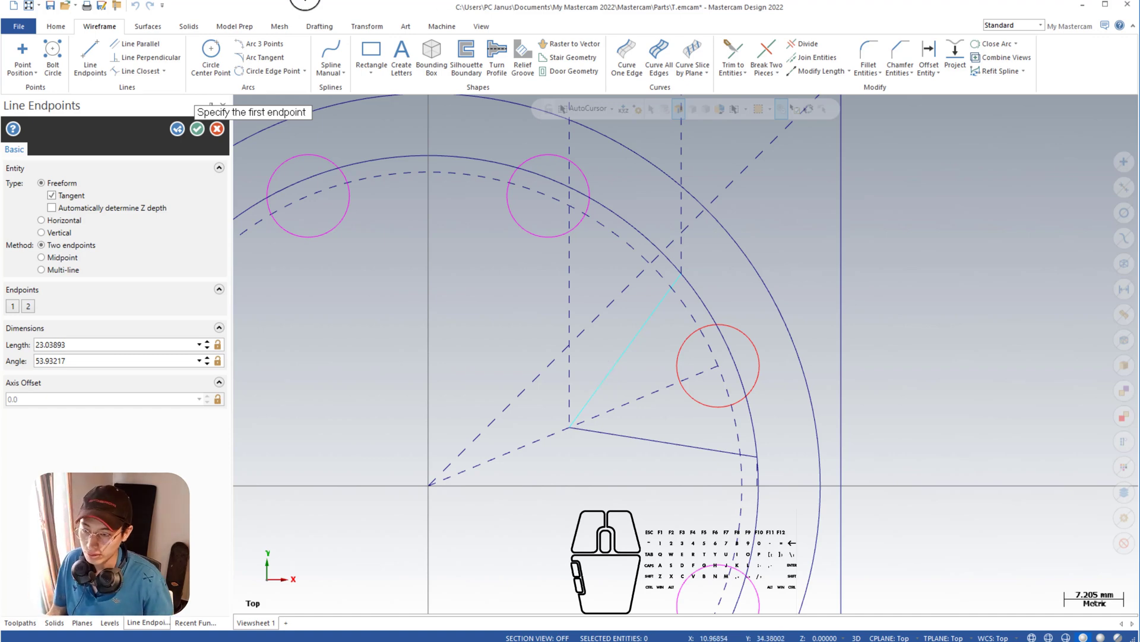
pyautogui.click(196, 132)
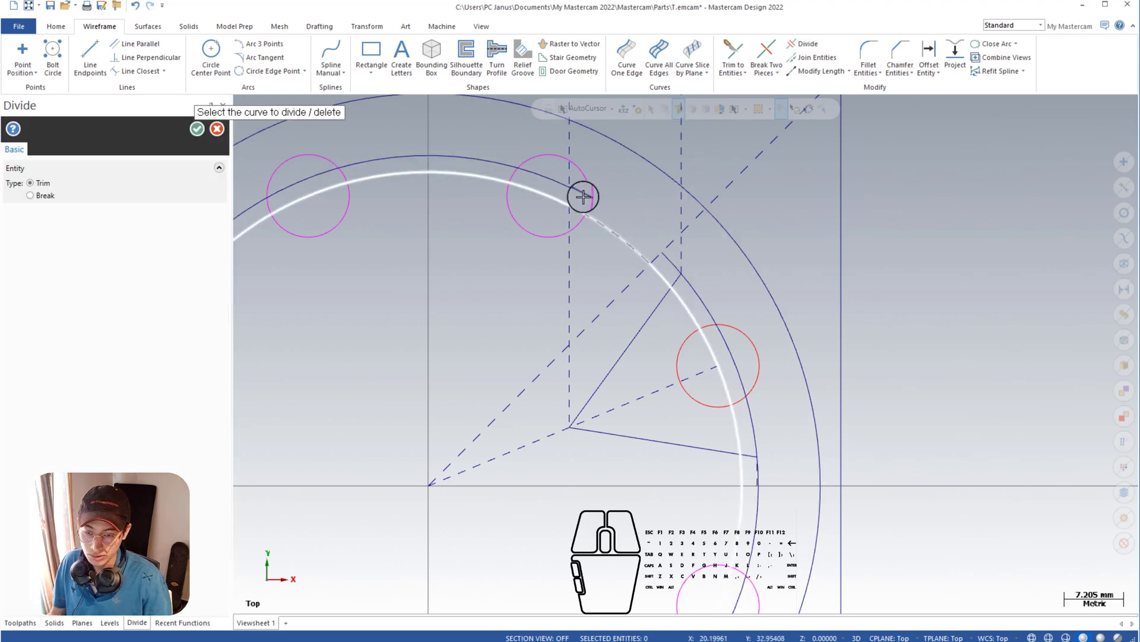
pyautogui.click(461, 157)
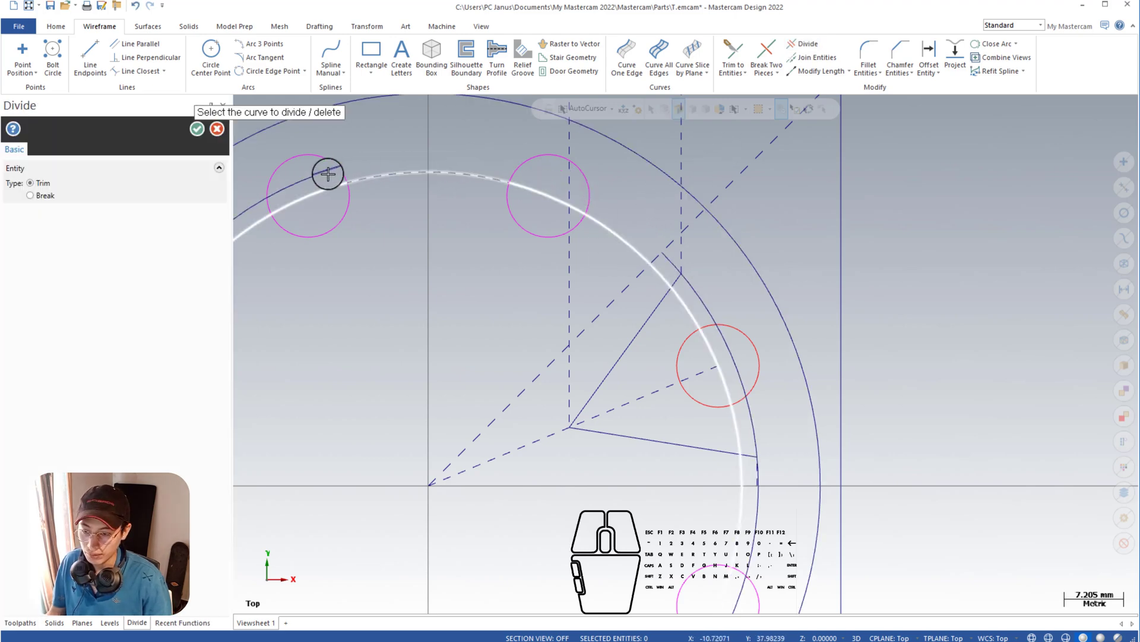
pyautogui.scroll(-2, 322, 203)
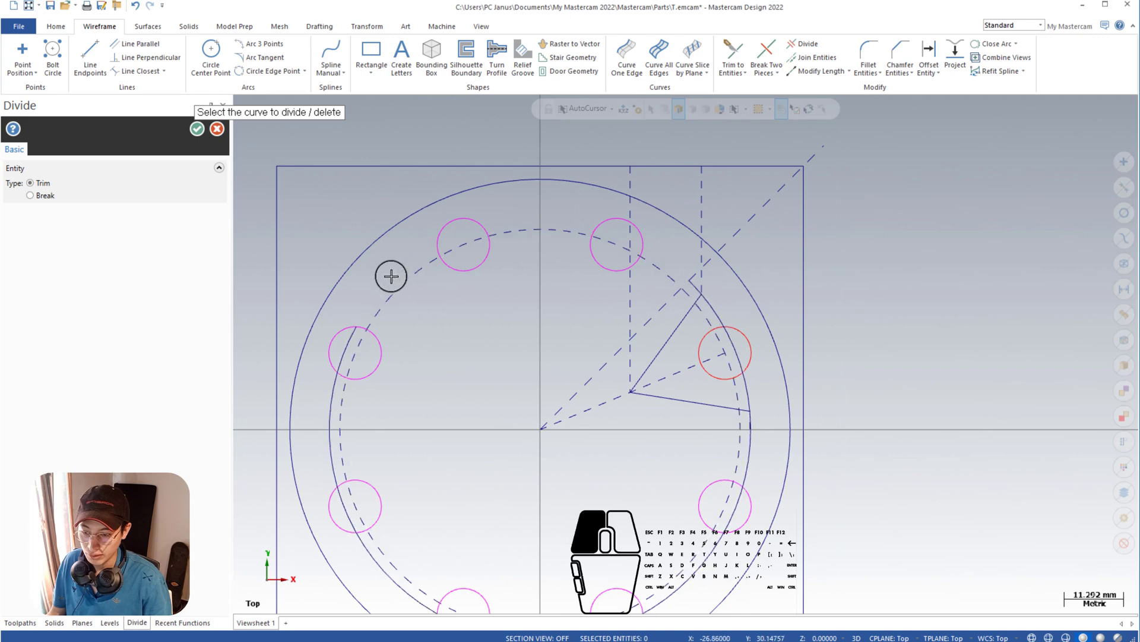
pyautogui.click(331, 442)
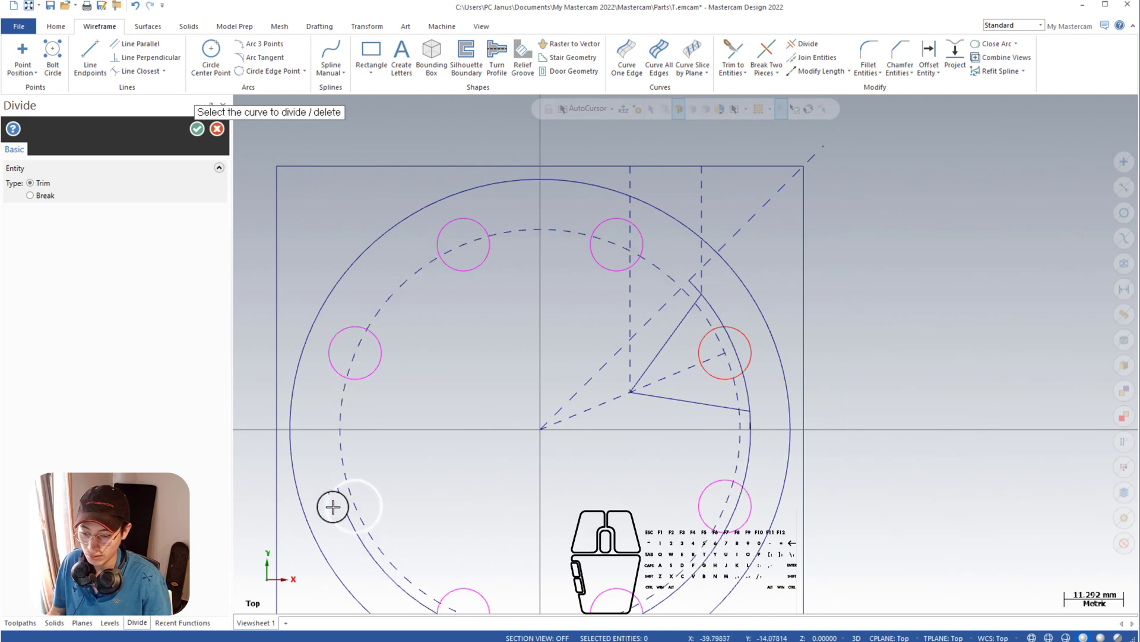
pyautogui.click(362, 545)
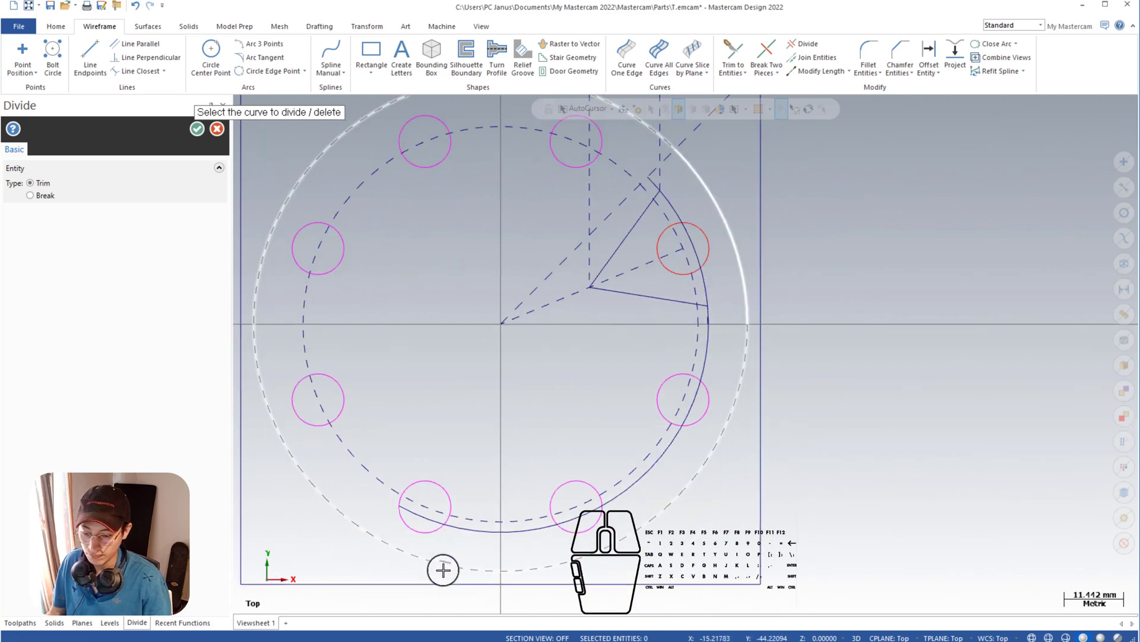
pyautogui.click(461, 529)
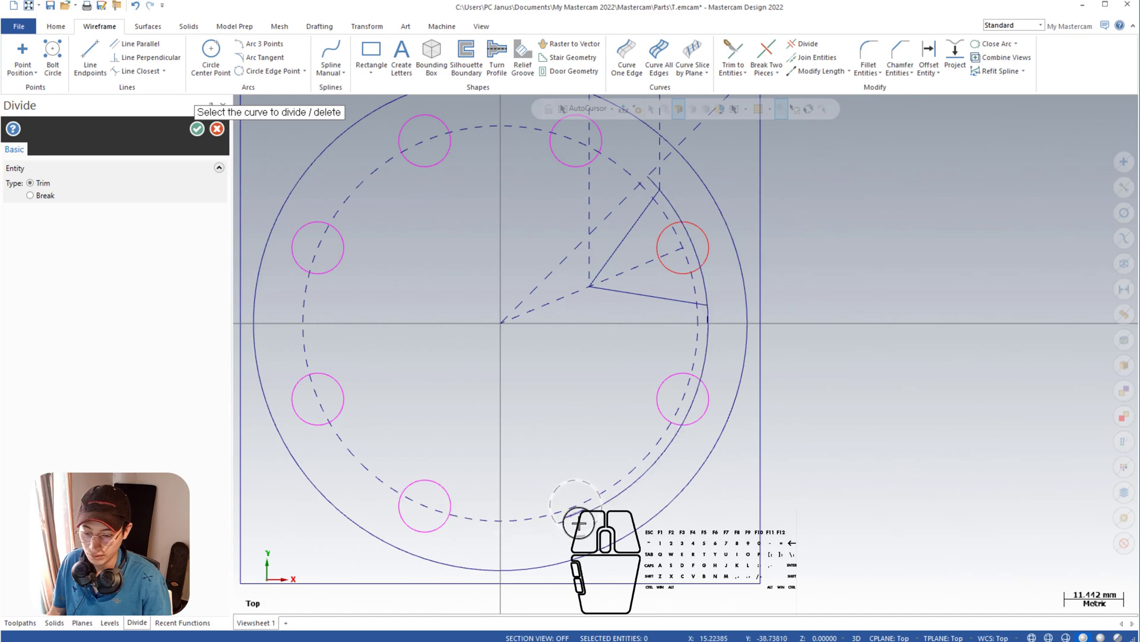
pyautogui.click(645, 479)
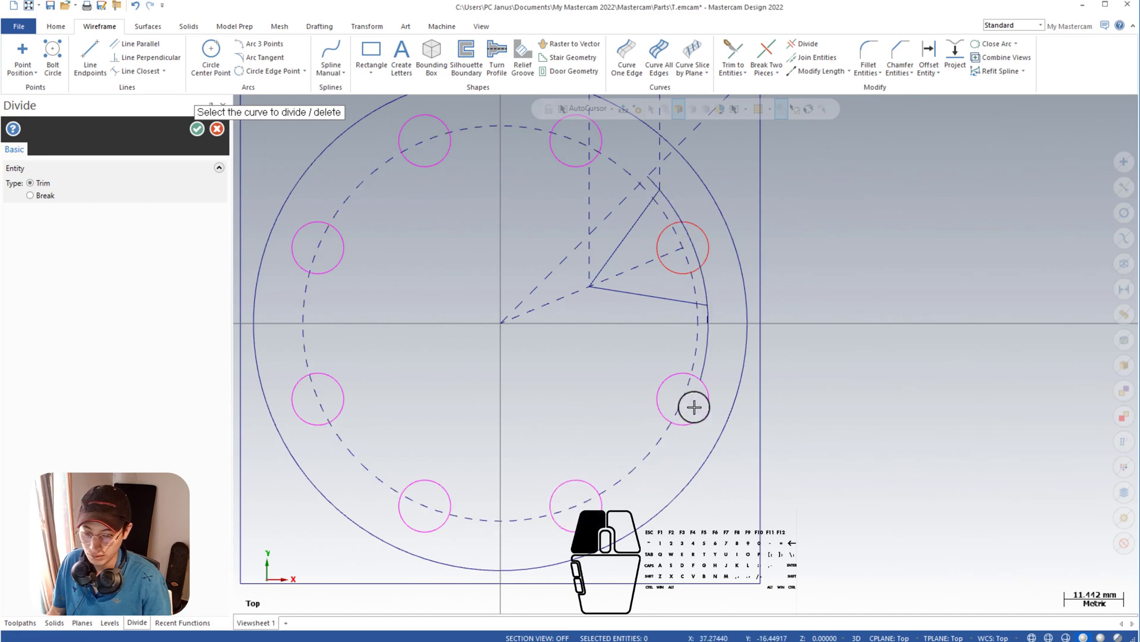
# Step: Try to trim the inner solid arc's remaining stretch between the bolt hole below the X axis and the contour's lower corner
pyautogui.click(705, 359)
pyautogui.scroll(3, 720, 309)
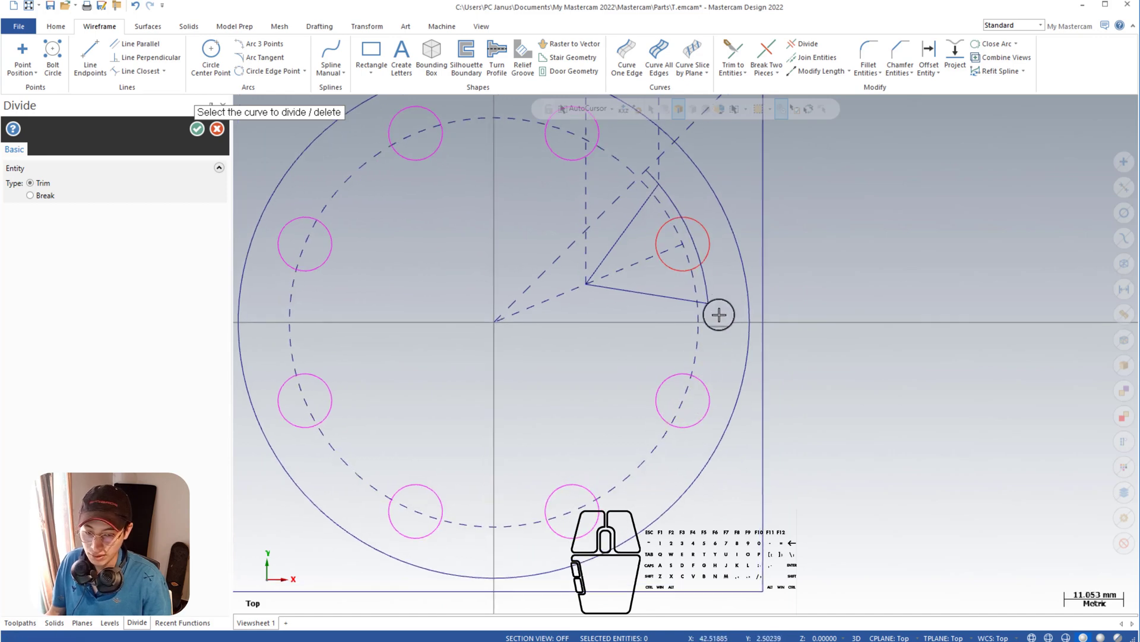
pyautogui.click(719, 314)
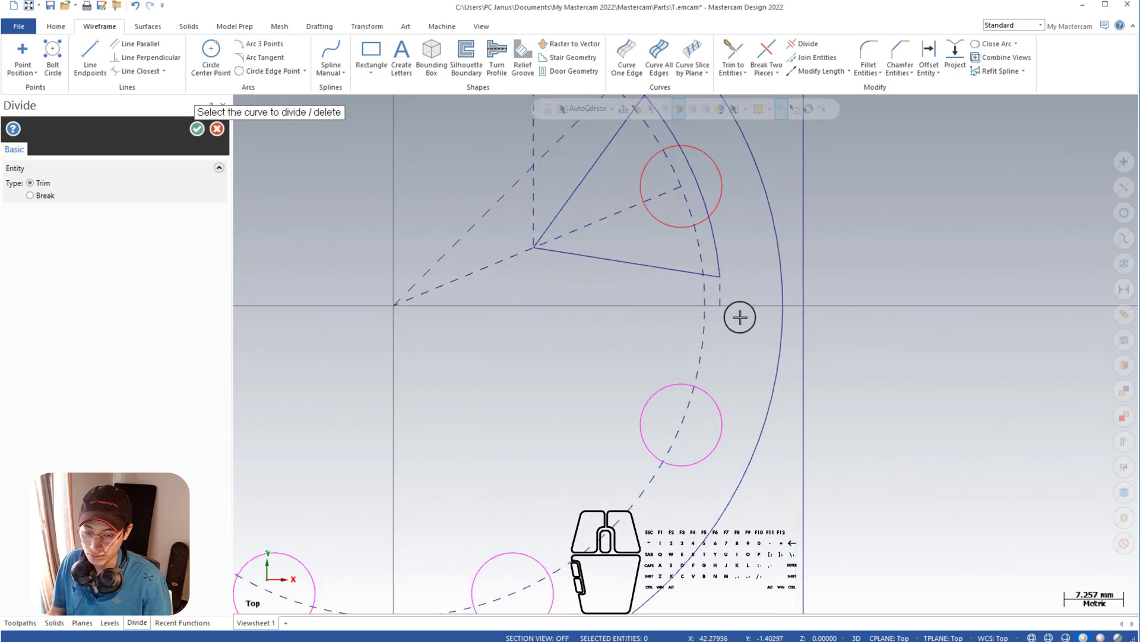
pyautogui.scroll(1, 741, 315)
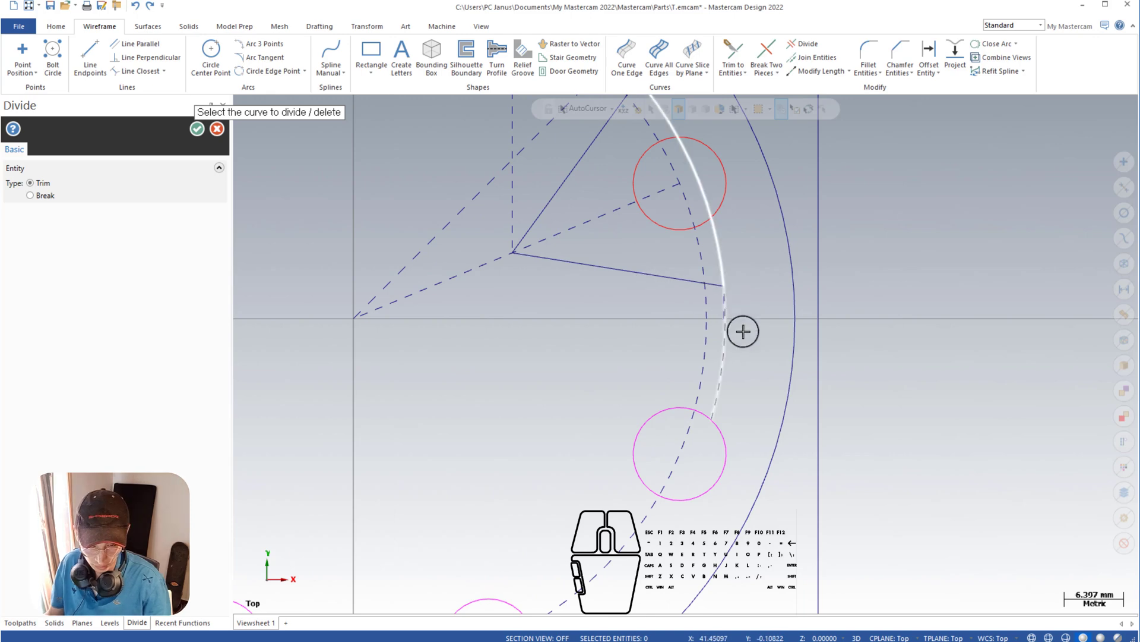
pyautogui.scroll(6, 751, 359)
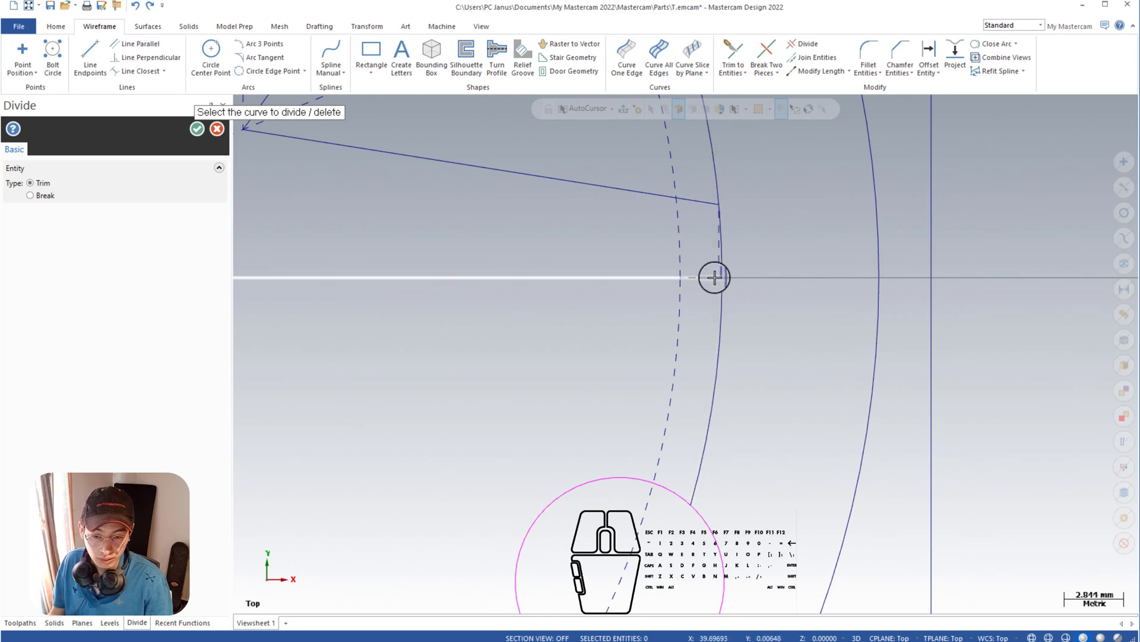
pyautogui.scroll(5, 744, 280)
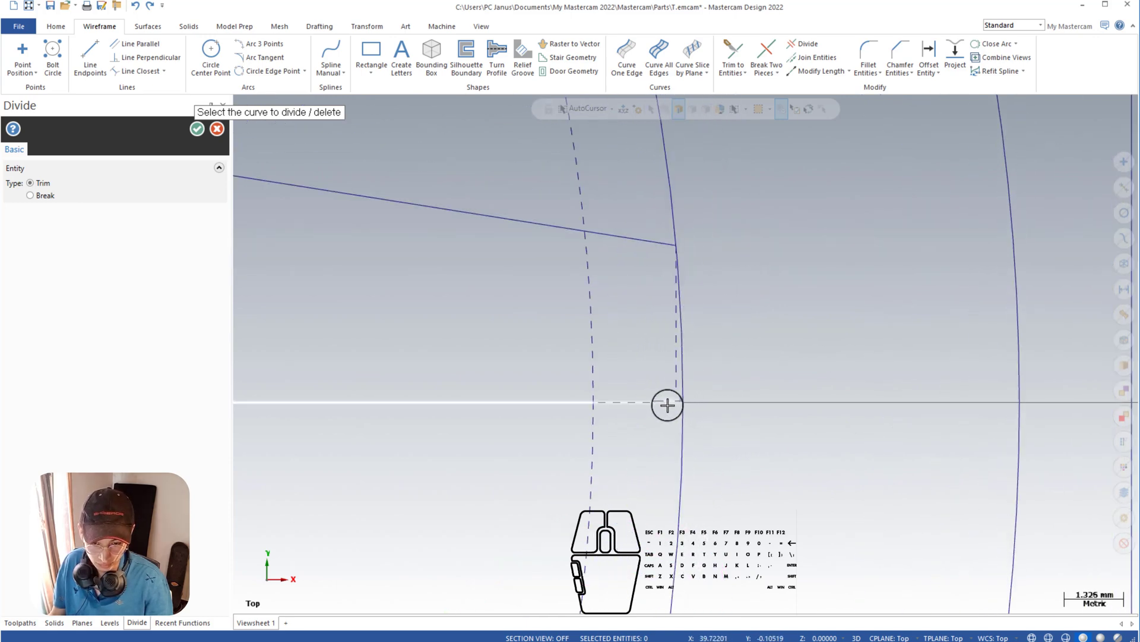
pyautogui.click(685, 446)
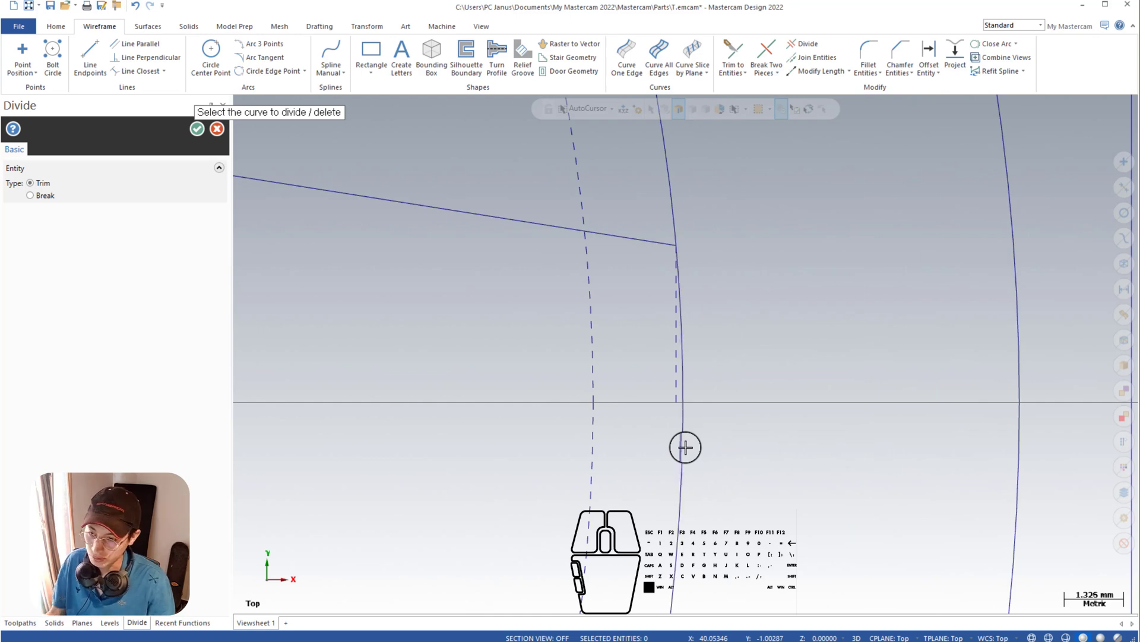
pyautogui.click(197, 129)
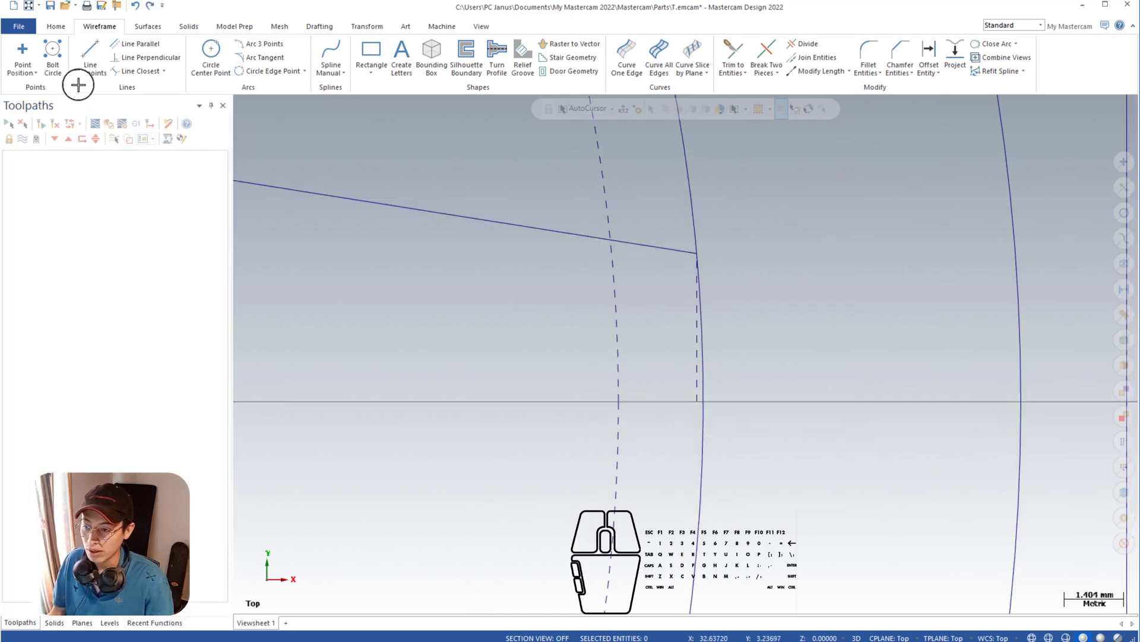
# Step: Draw a 50 mm dashed horizontal construction line from the origin along the X axis to the square's vertical edge
pyautogui.scroll(-10, 78, 85)
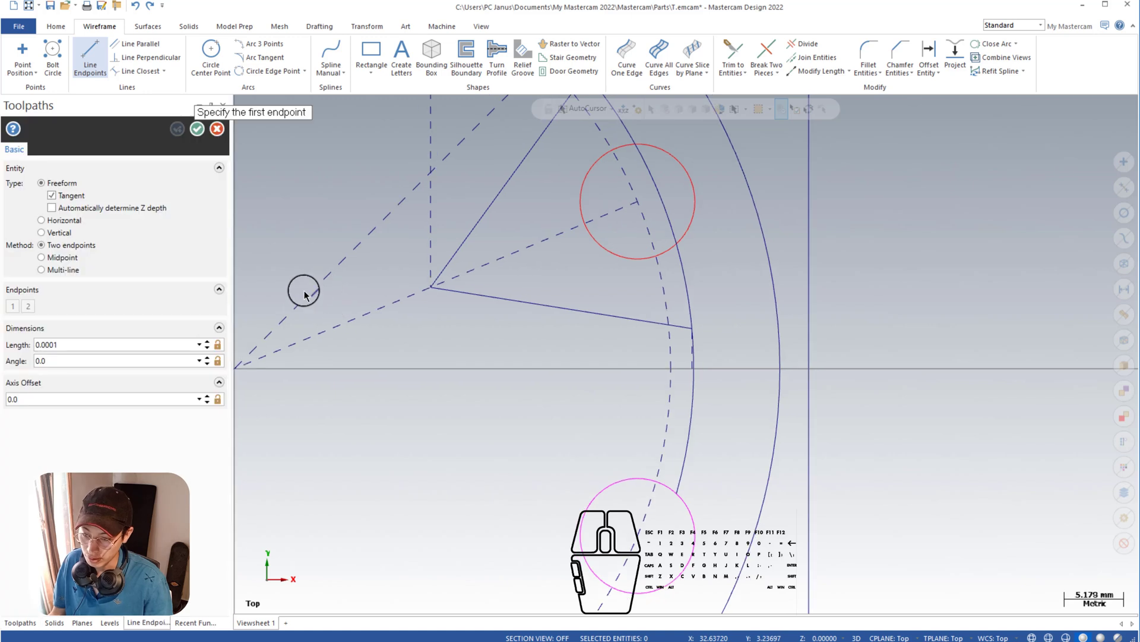
pyautogui.scroll(-1, 280, 372)
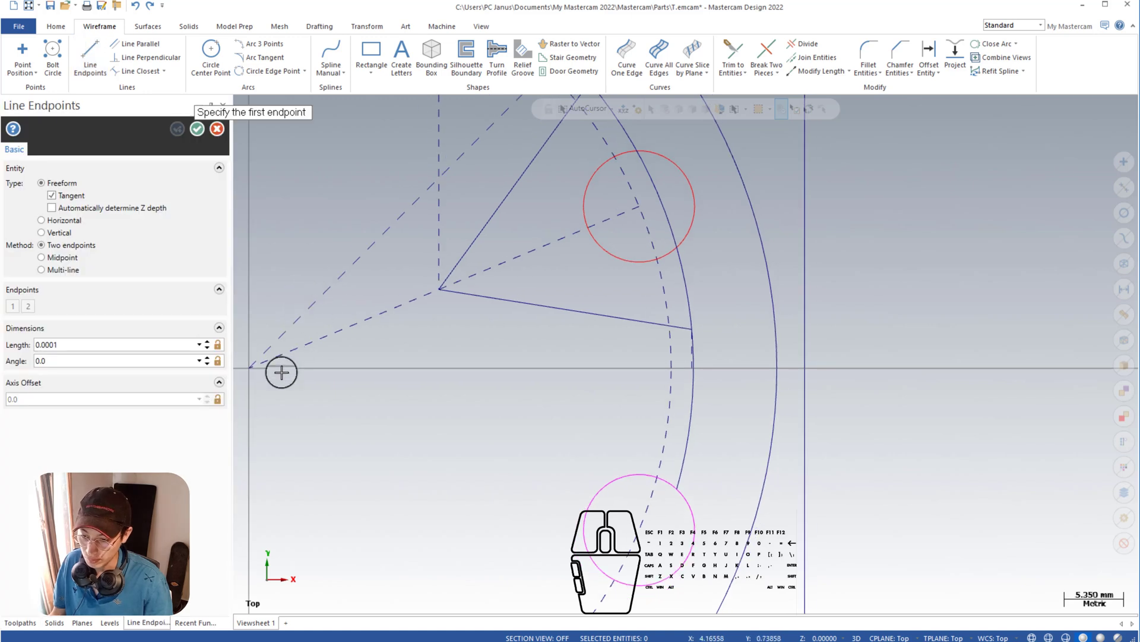
pyautogui.click(250, 369)
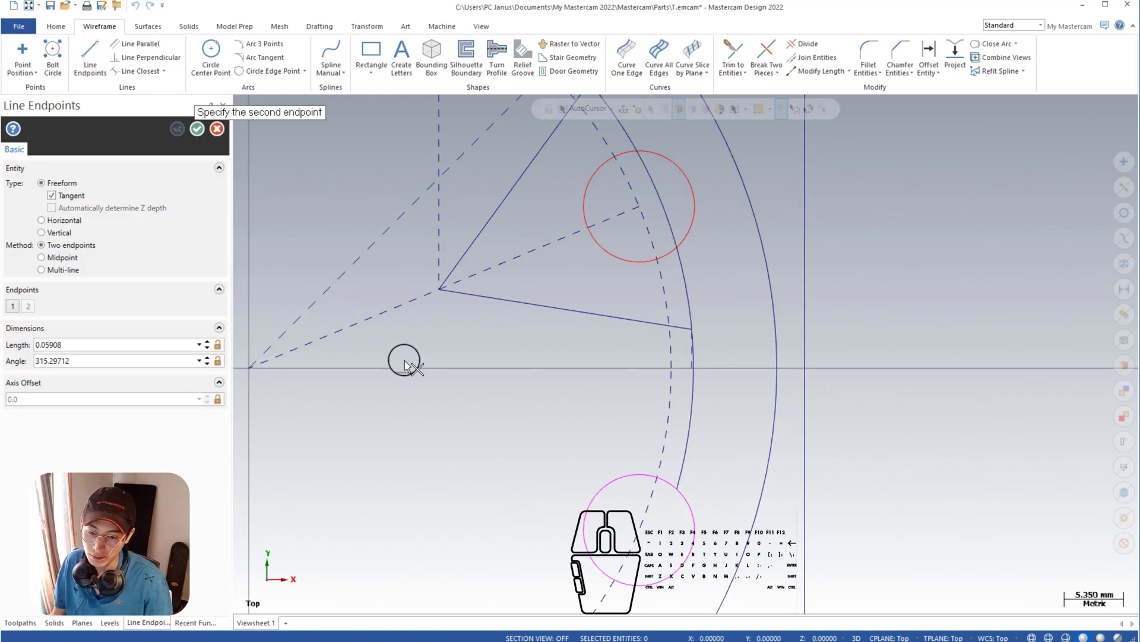
pyautogui.rightClick(804, 367)
pyautogui.click(882, 331)
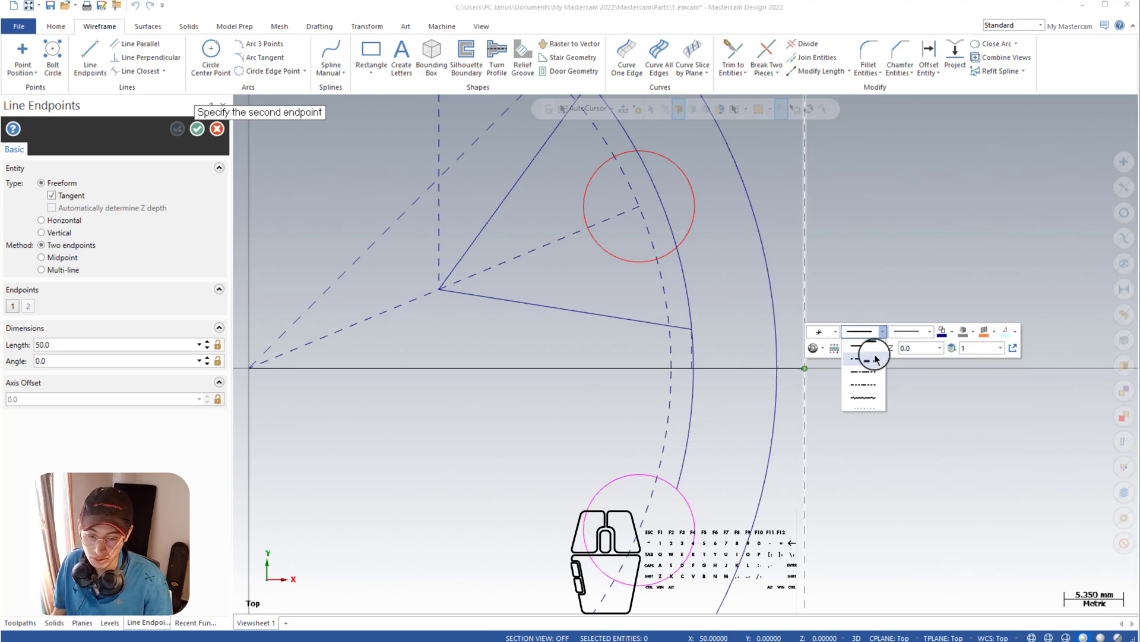
pyautogui.click(876, 359)
pyautogui.click(805, 368)
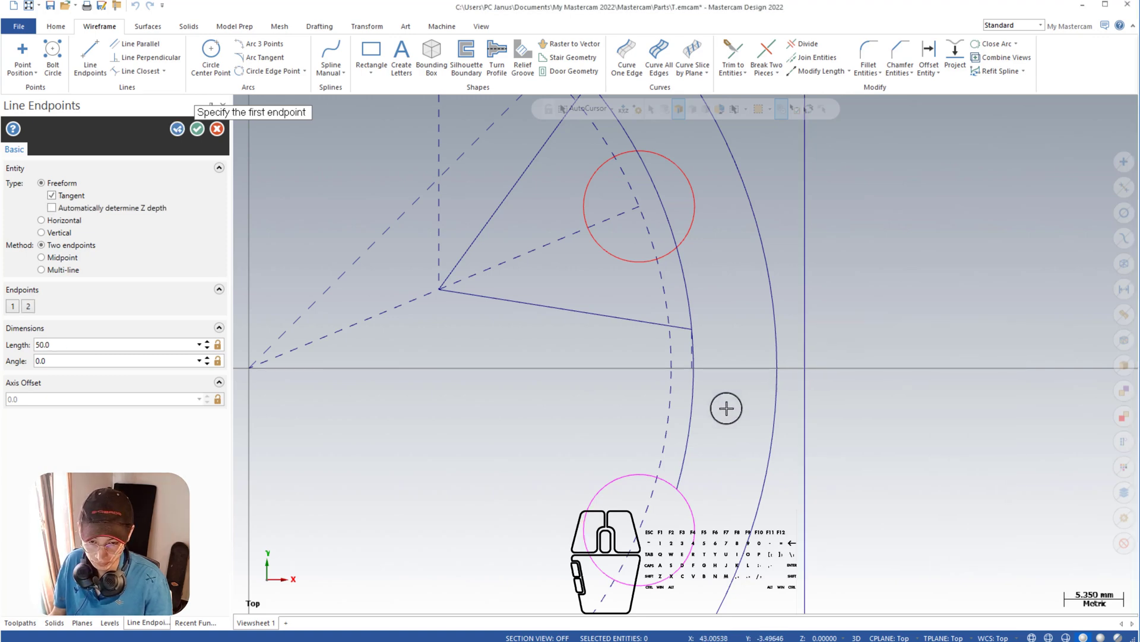
pyautogui.click(197, 129)
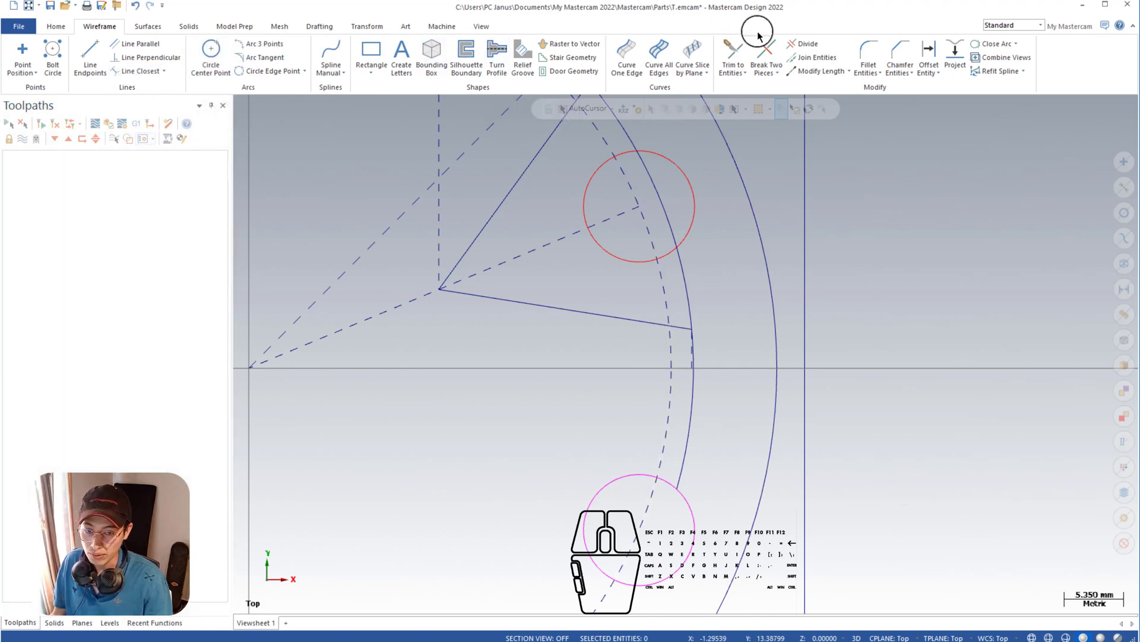
# Step: Trim the inner solid arc with Divide, leaving only short pieces from the contour's corners to the diagonal and X-axis construction lines
pyautogui.click(800, 45)
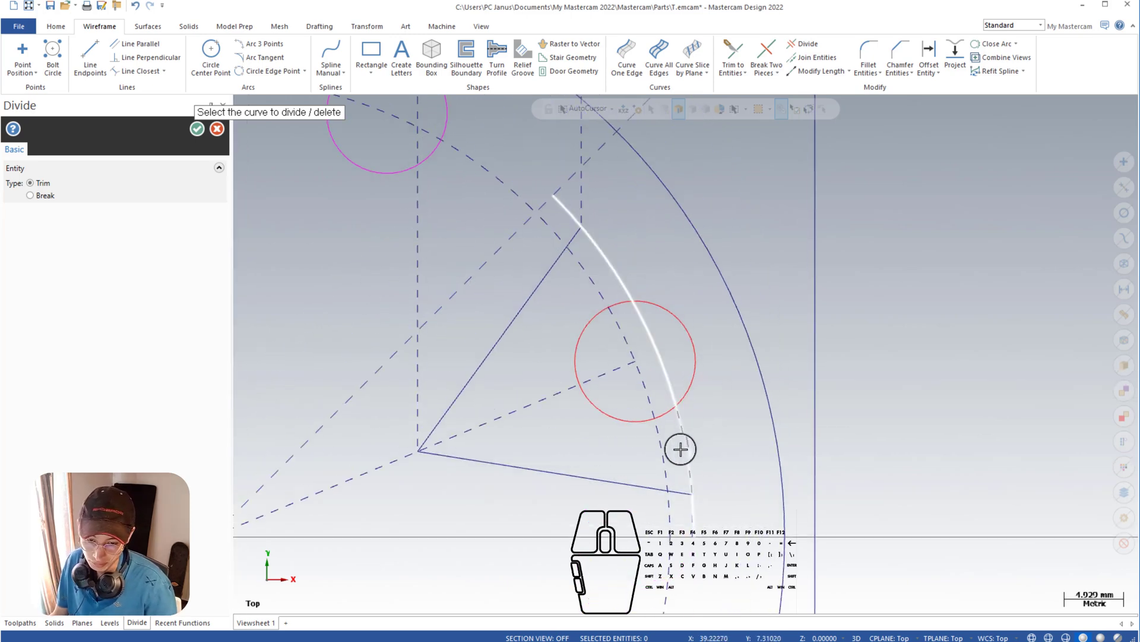
pyautogui.click(680, 447)
pyautogui.click(663, 376)
pyautogui.click(616, 276)
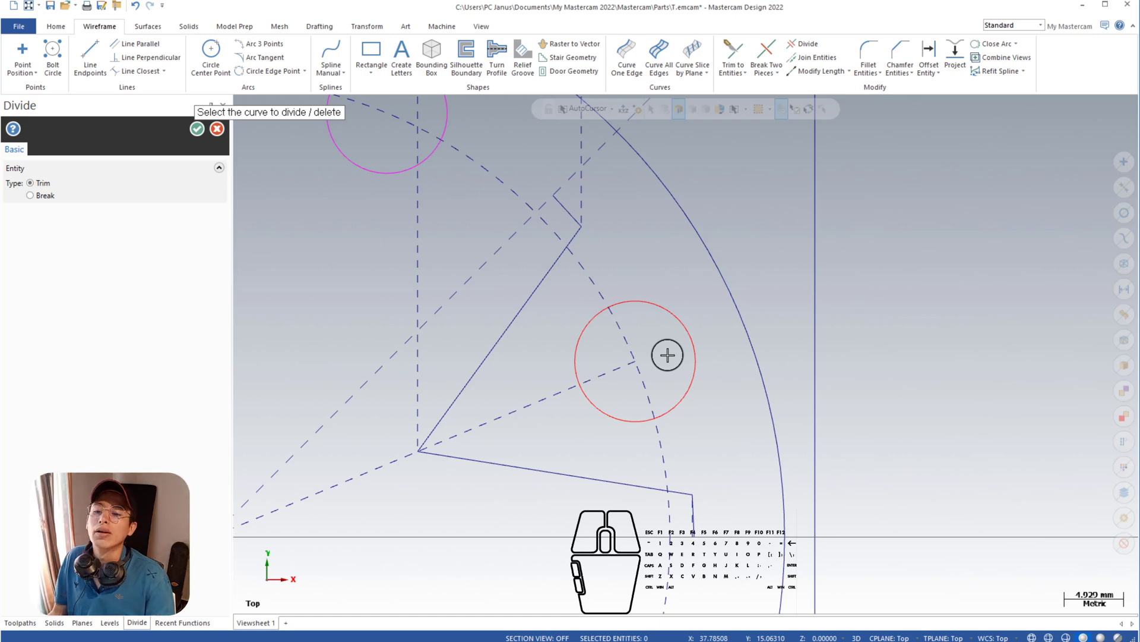
pyautogui.scroll(-5, 667, 355)
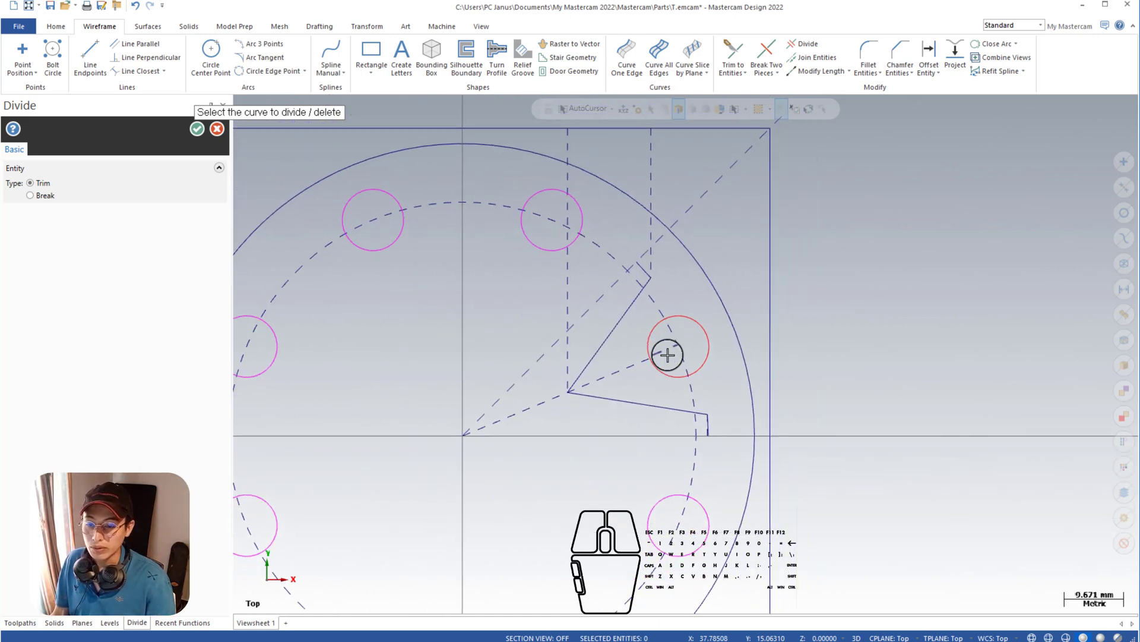
pyautogui.scroll(-2, 359, 265)
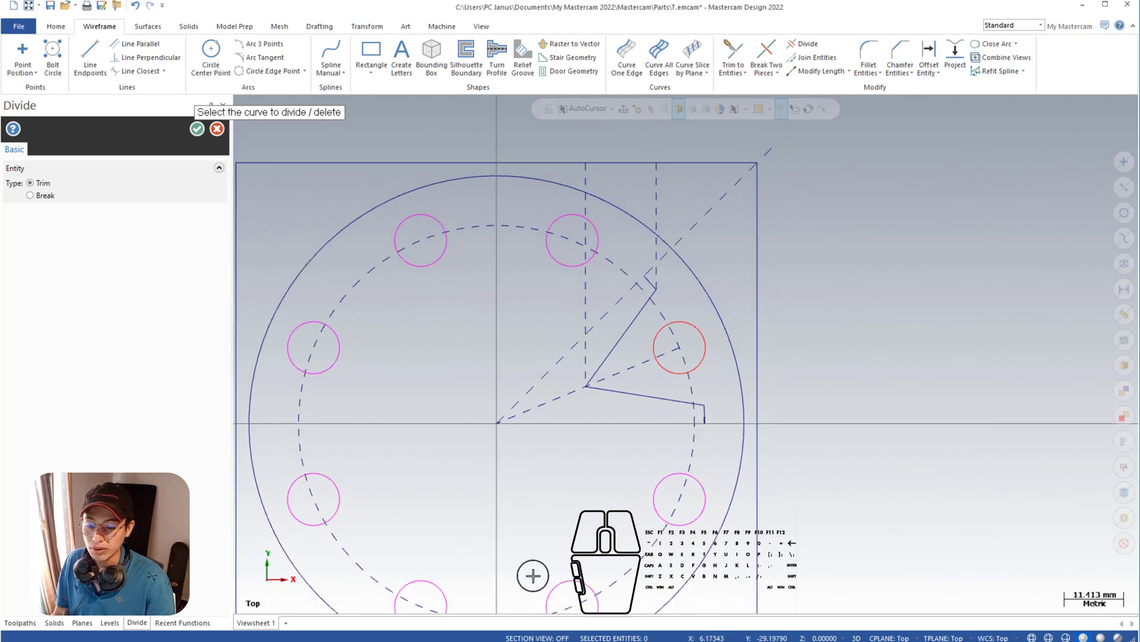
pyautogui.scroll(1, 781, 420)
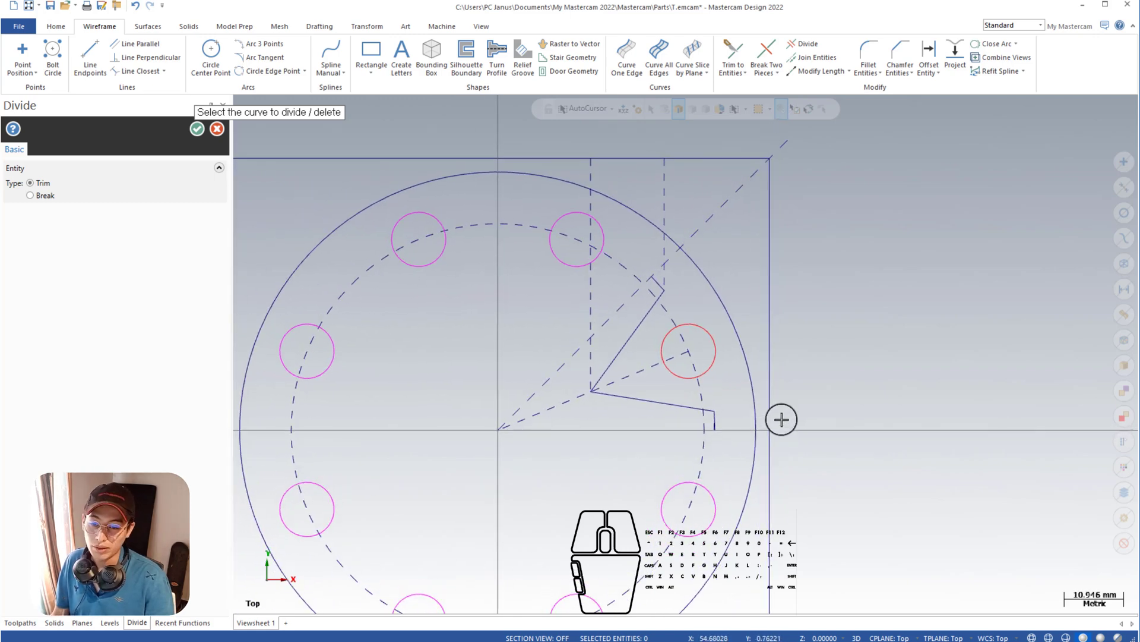
pyautogui.scroll(-1, 781, 420)
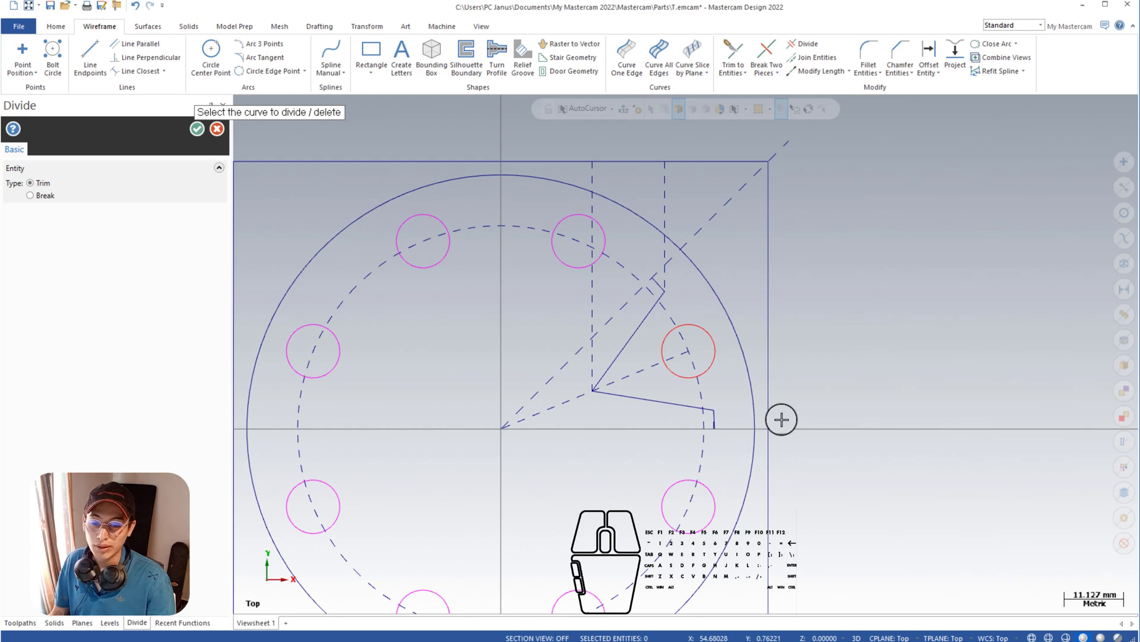
pyautogui.scroll(1, 687, 349)
pyautogui.click(197, 129)
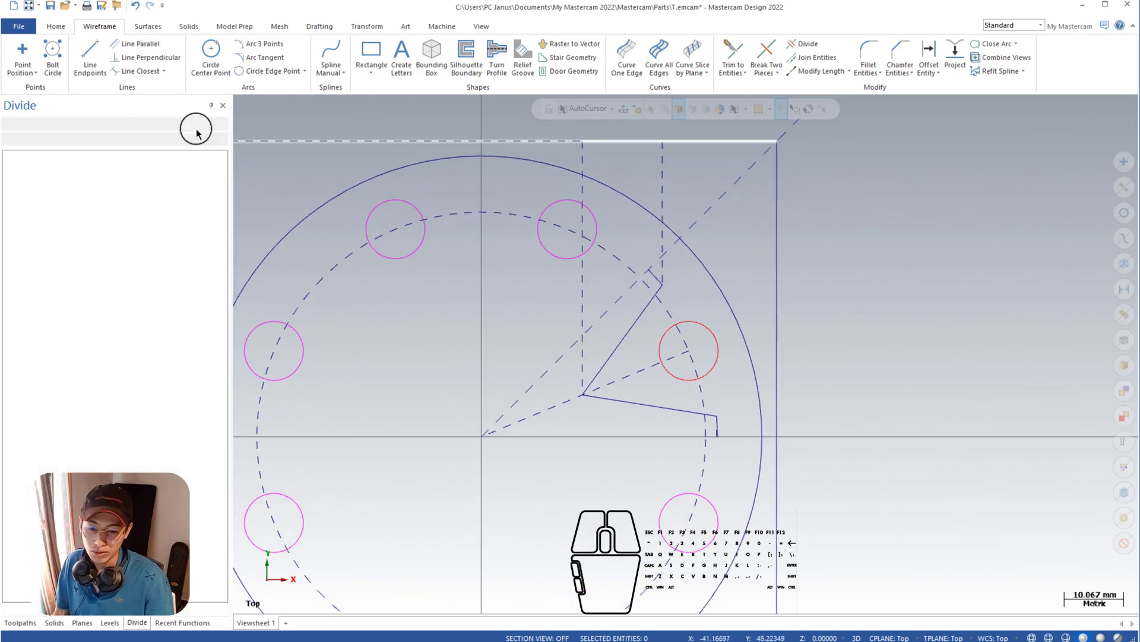
# Step: Rotate seven copies of the two slanted lines and two short arc pieces around the origin, with 45° between copies
pyautogui.click(666, 298)
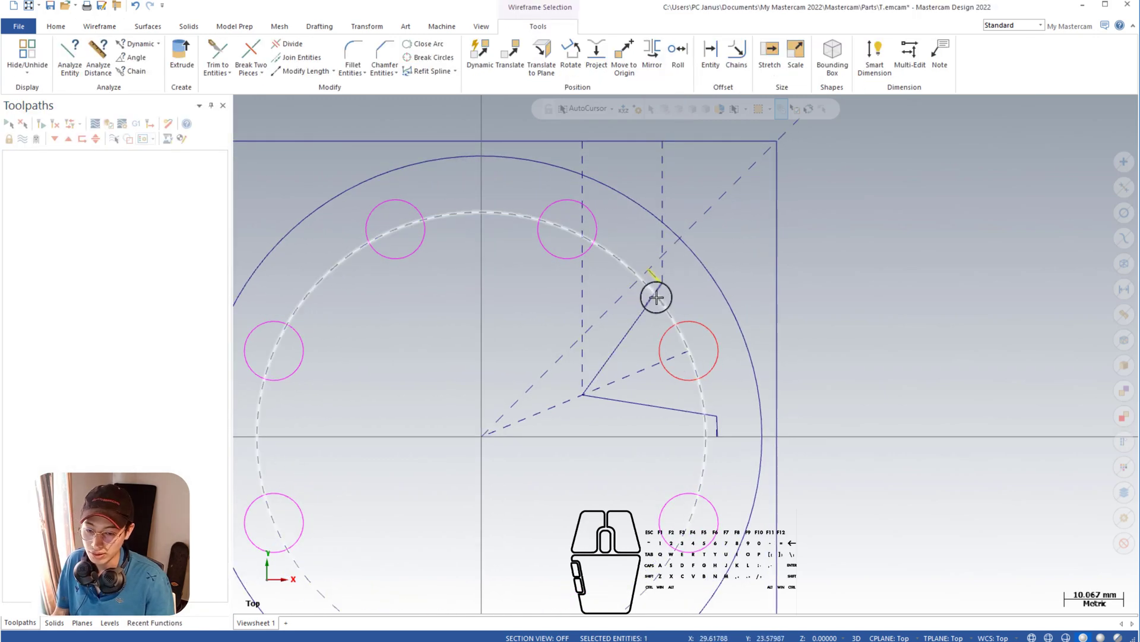
pyautogui.click(648, 302)
pyautogui.click(713, 418)
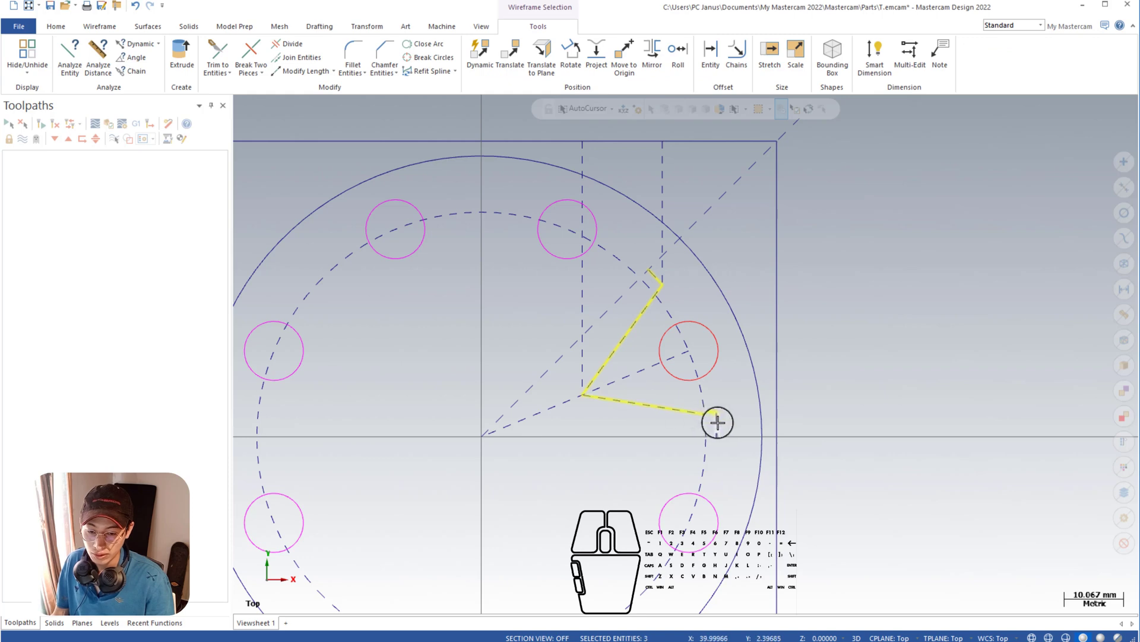
pyautogui.scroll(5, 773, 381)
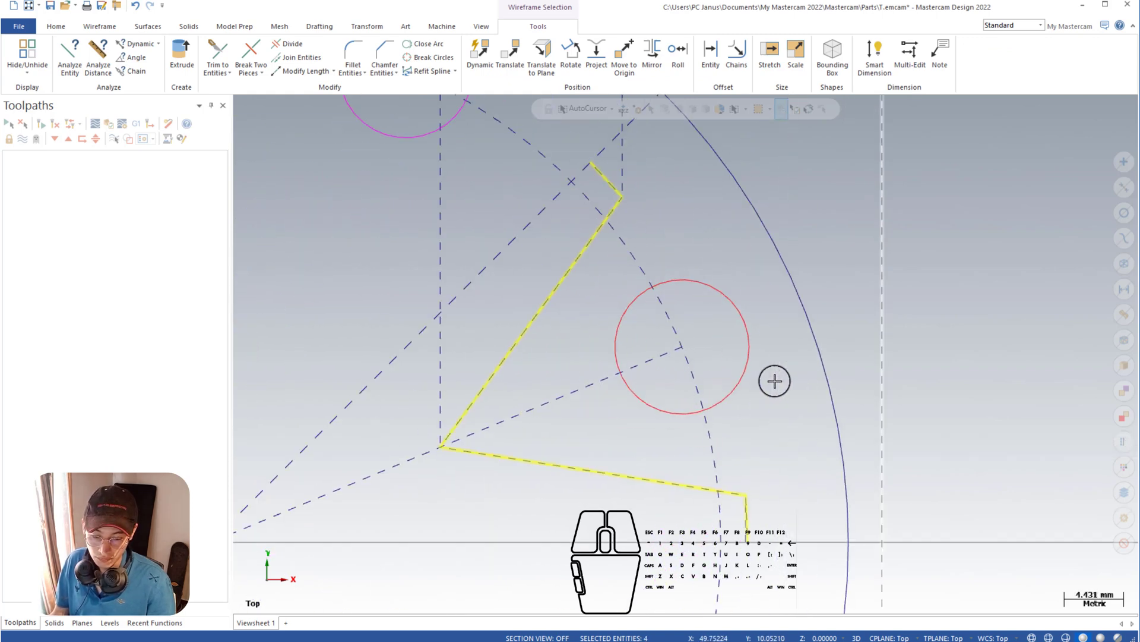
pyautogui.scroll(5, 774, 383)
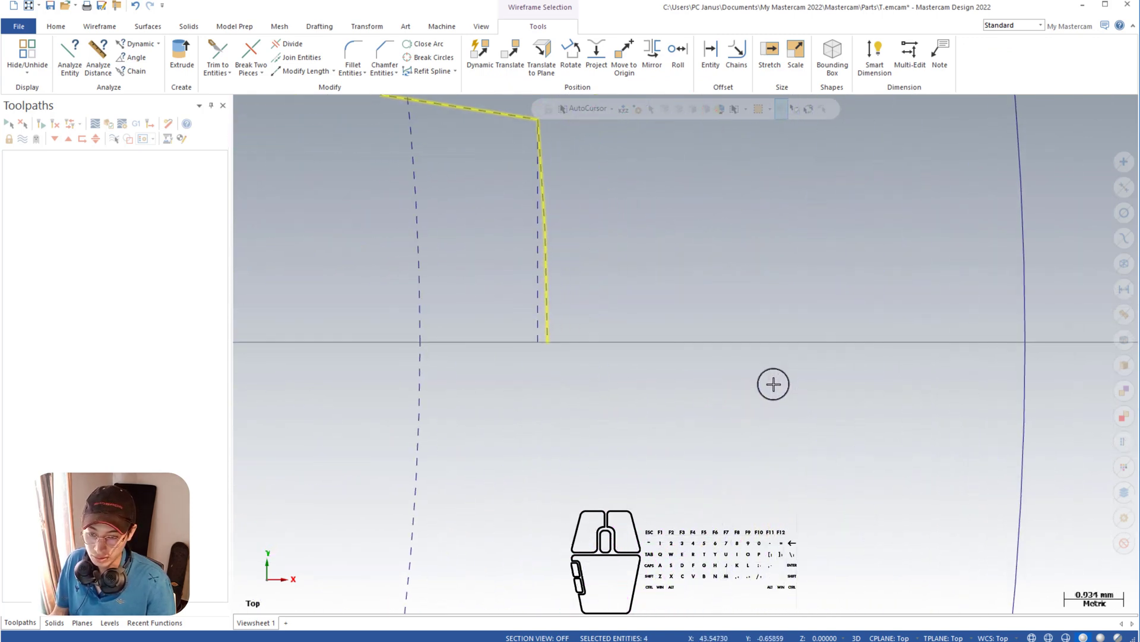
pyautogui.scroll(-8, 774, 383)
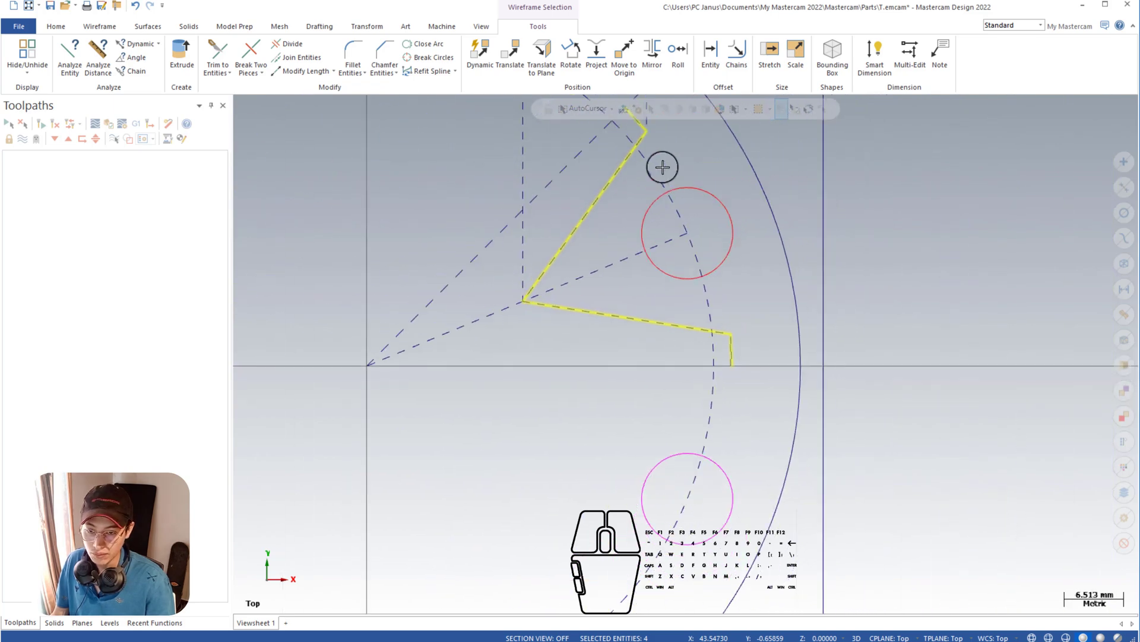
pyautogui.click(576, 64)
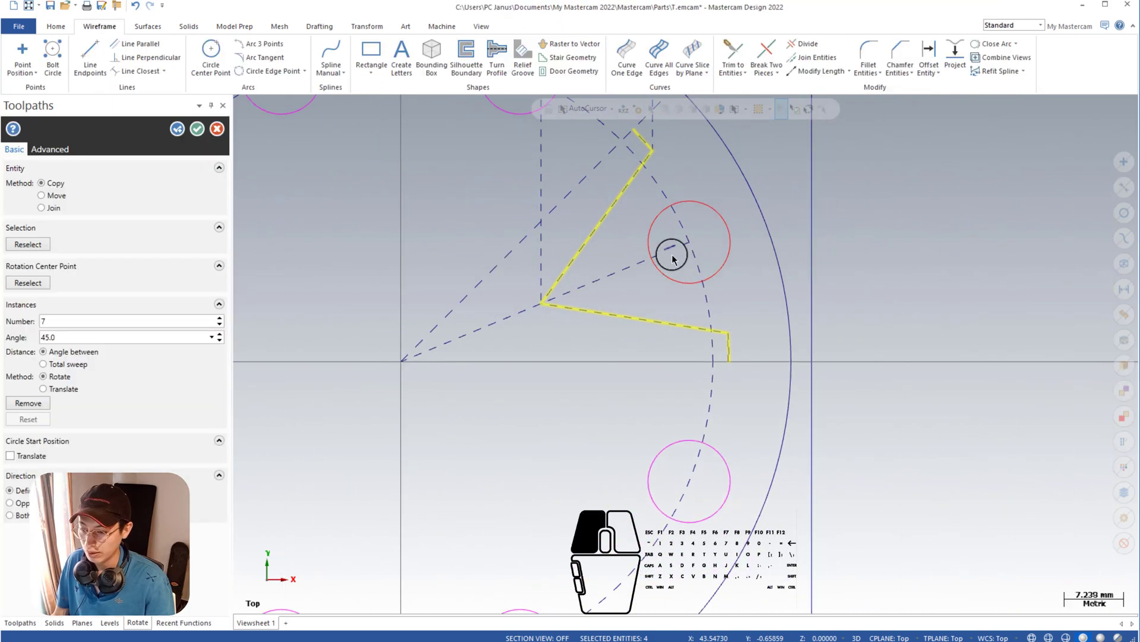
pyautogui.scroll(-4, 481, 382)
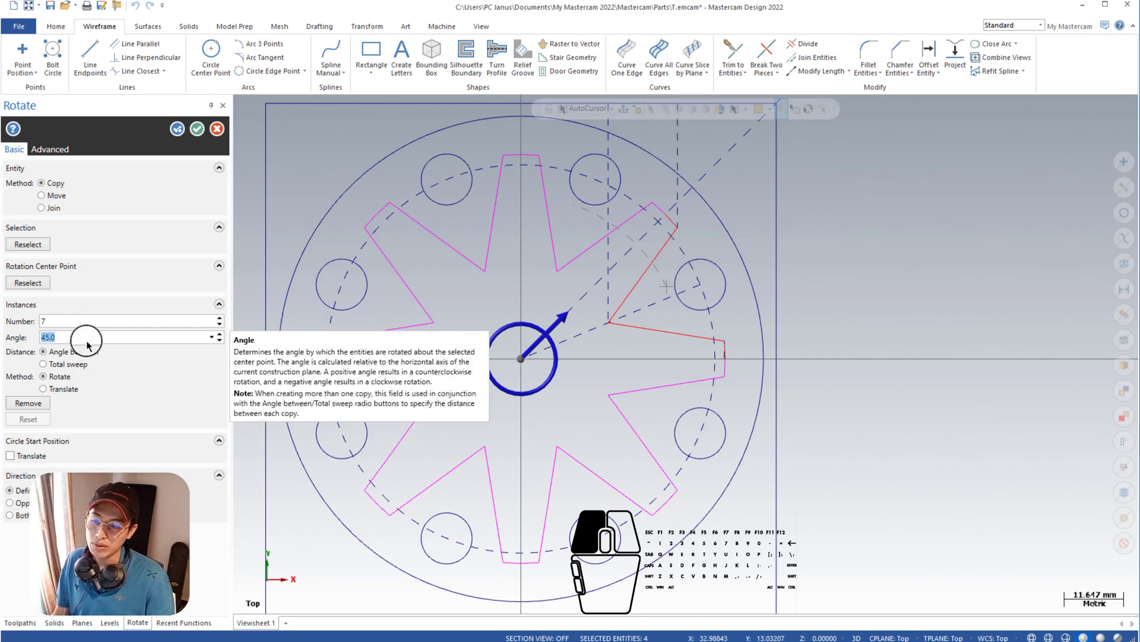
pyautogui.click(197, 129)
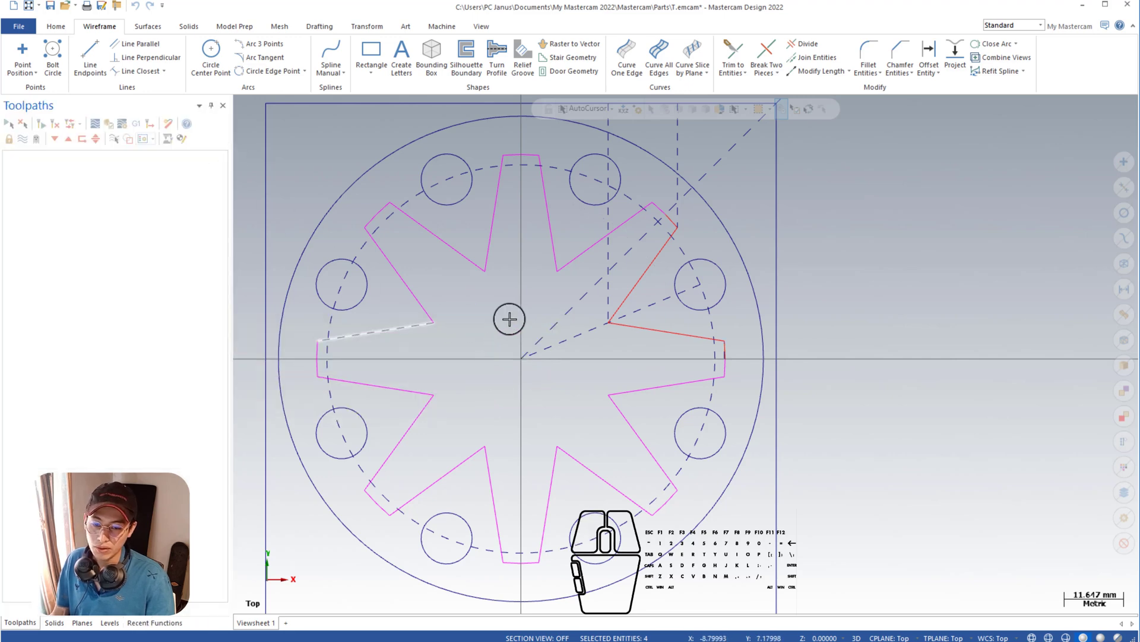
pyautogui.scroll(-4, 530, 315)
pyautogui.scroll(4, 530, 316)
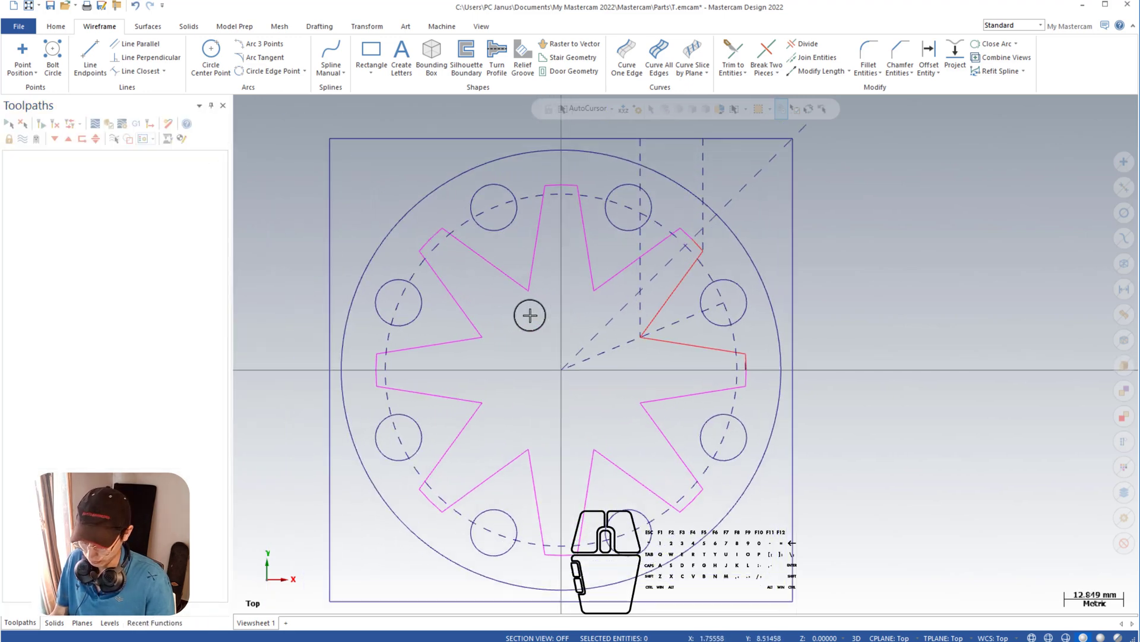
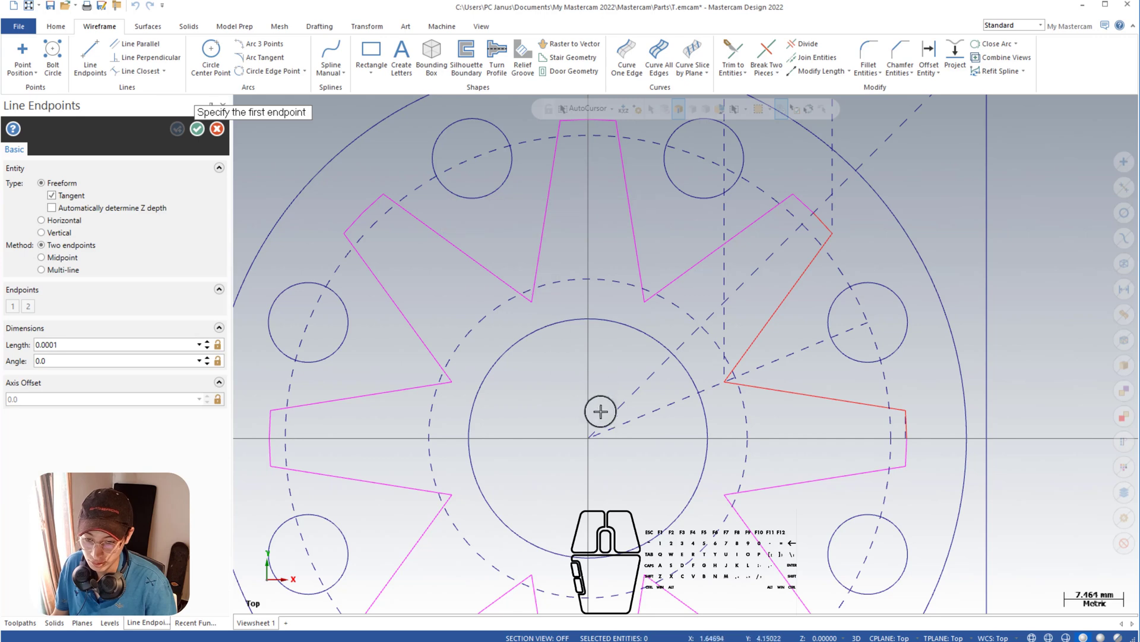
# Step: Draw a 50 mm vertical construction line from the origin up to the square's upper edge
pyautogui.click(588, 438)
pyautogui.scroll(-1, 574, 254)
pyautogui.moveTo(574, 254); pyautogui.dragTo(583, 323, button='middle')
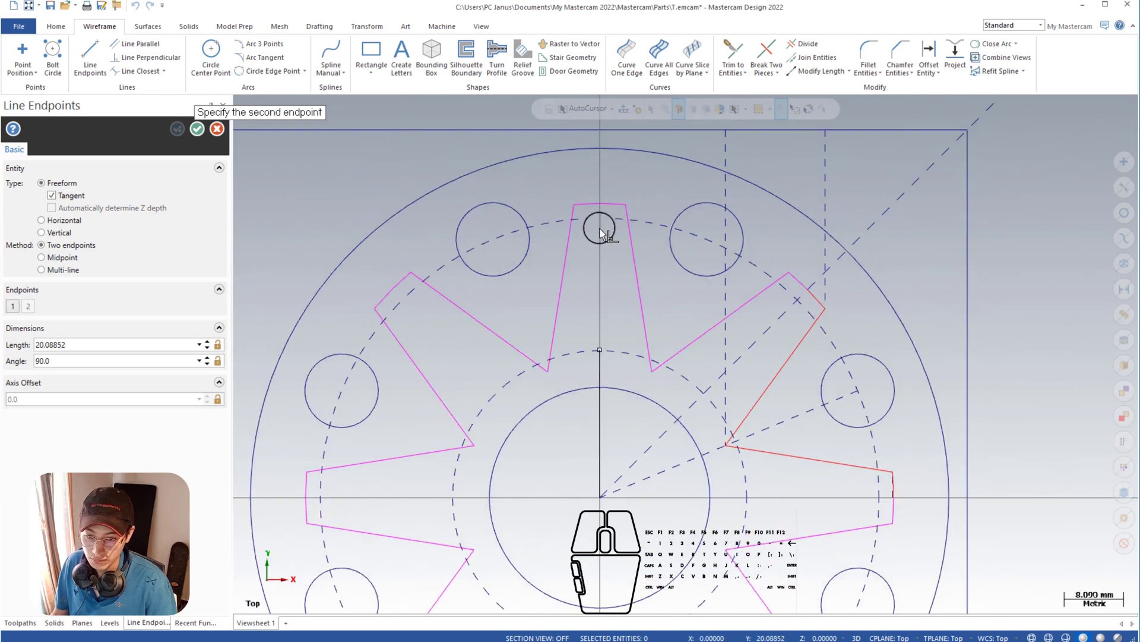
pyautogui.click(601, 131)
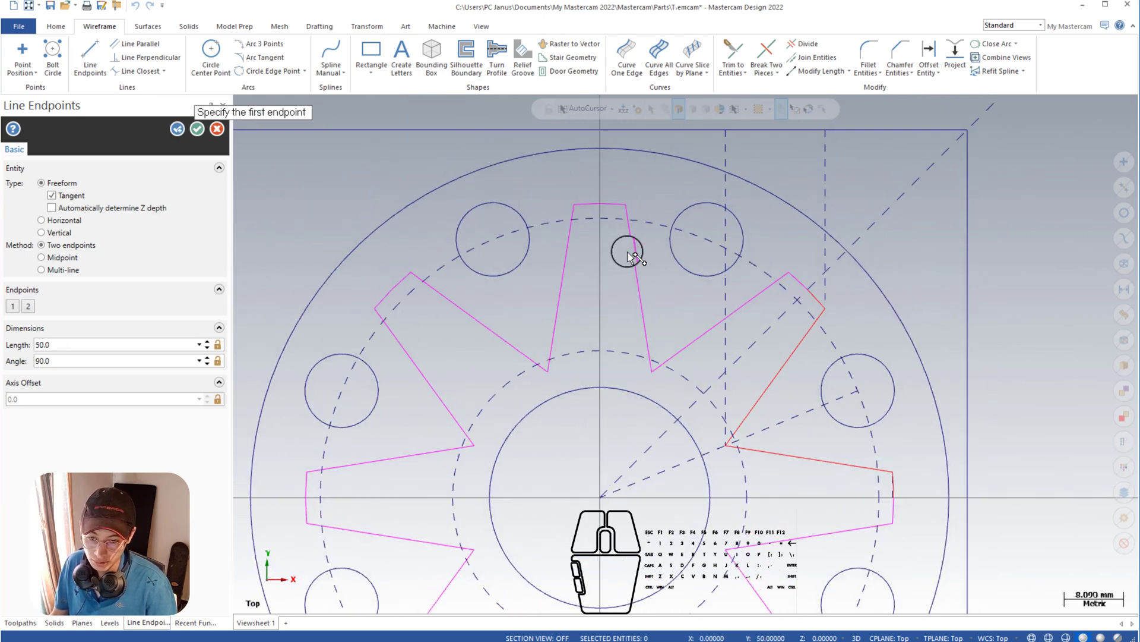
pyautogui.scroll(3, 618, 285)
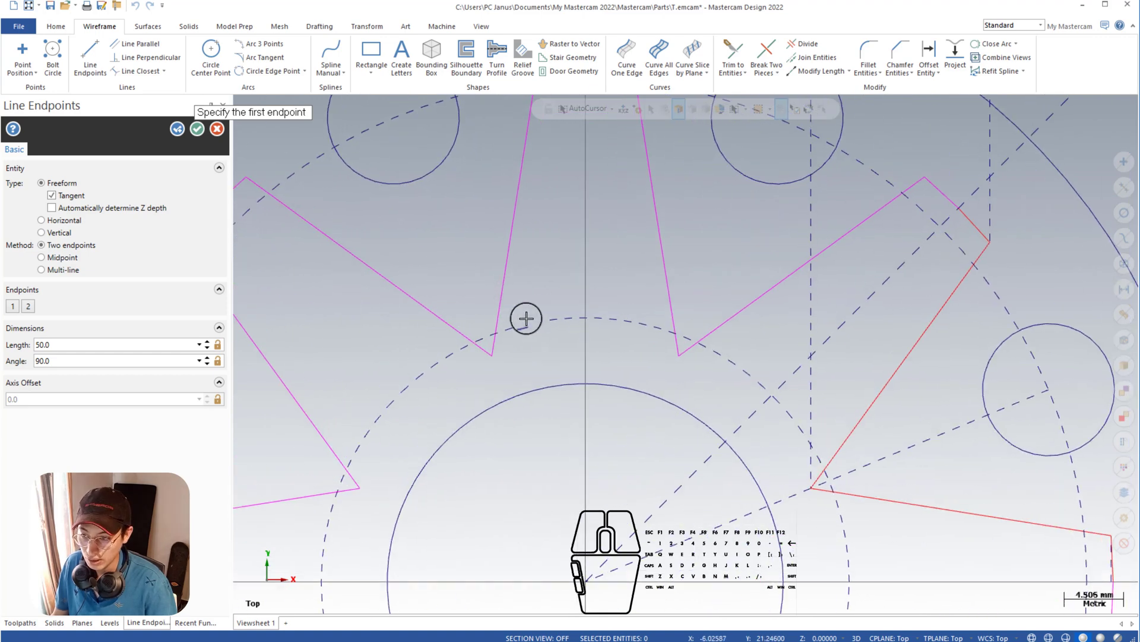
pyautogui.click(197, 128)
# Step: Draw a solid circle of radius 5 mm centred where the inner dashed circle crosses the positive Y axis
pyautogui.click(208, 65)
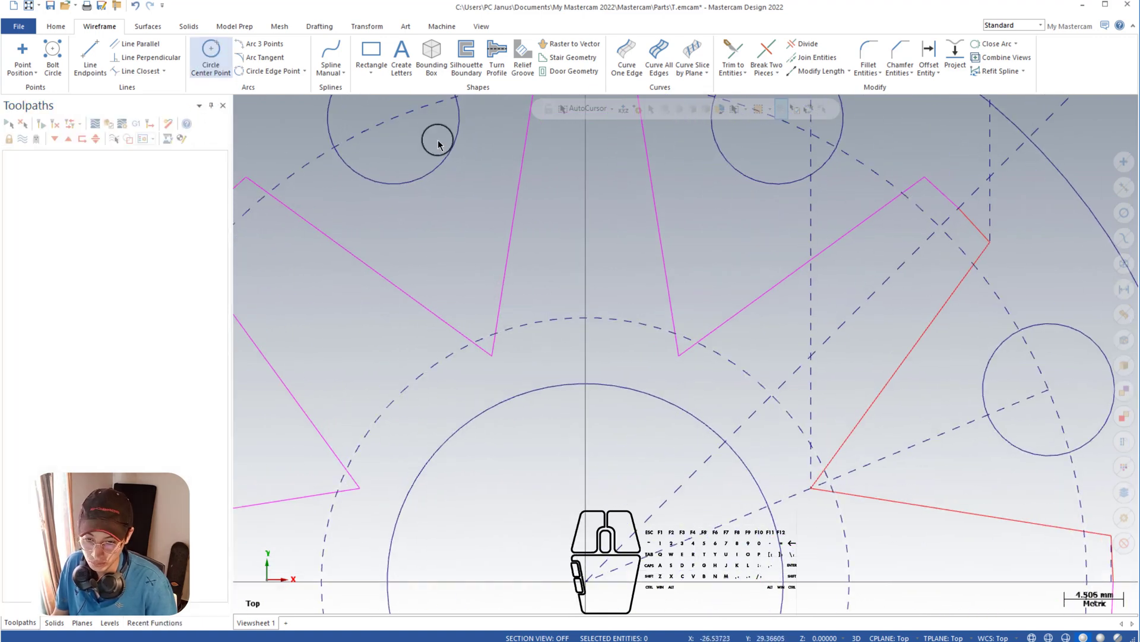
pyautogui.click(585, 318)
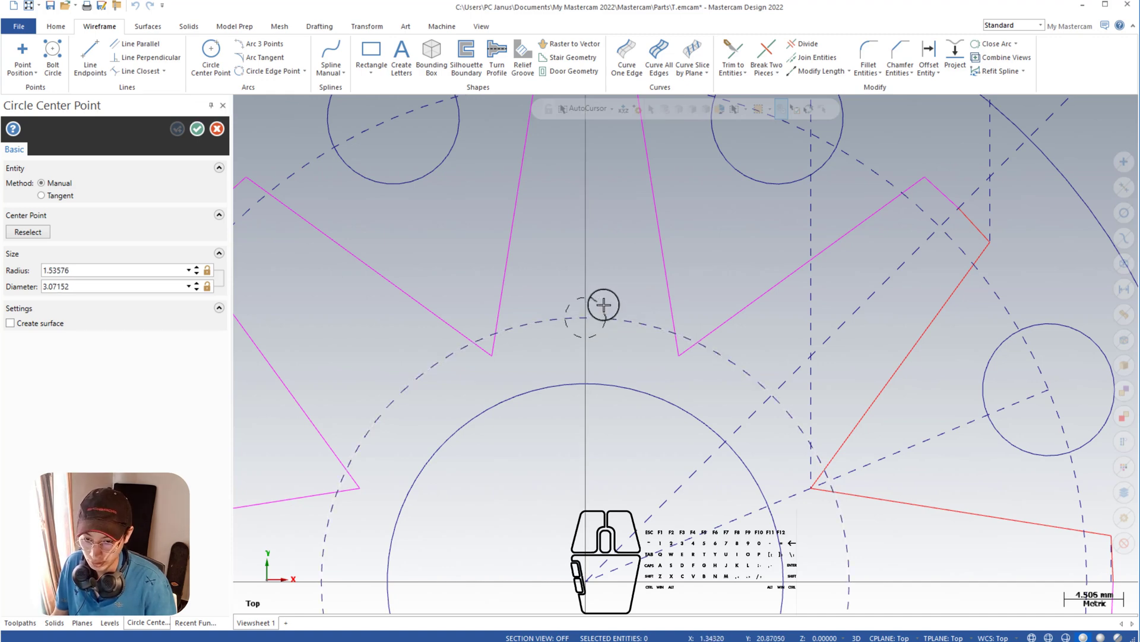
pyautogui.rightClick(605, 302)
pyautogui.click(681, 269)
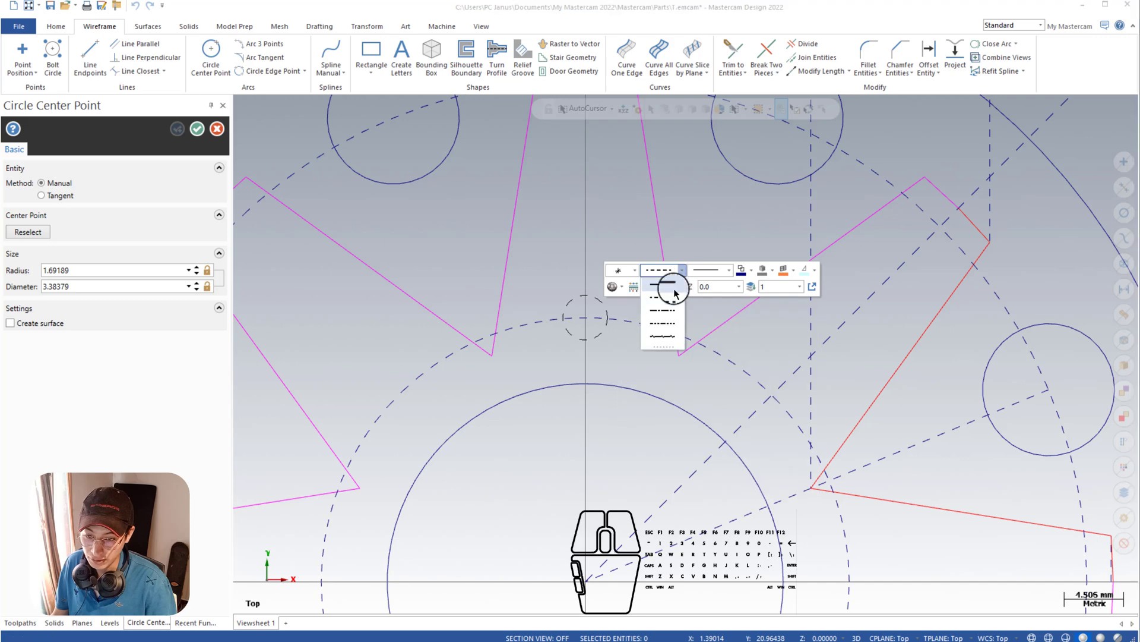
pyautogui.click(675, 291)
pyautogui.click(608, 327)
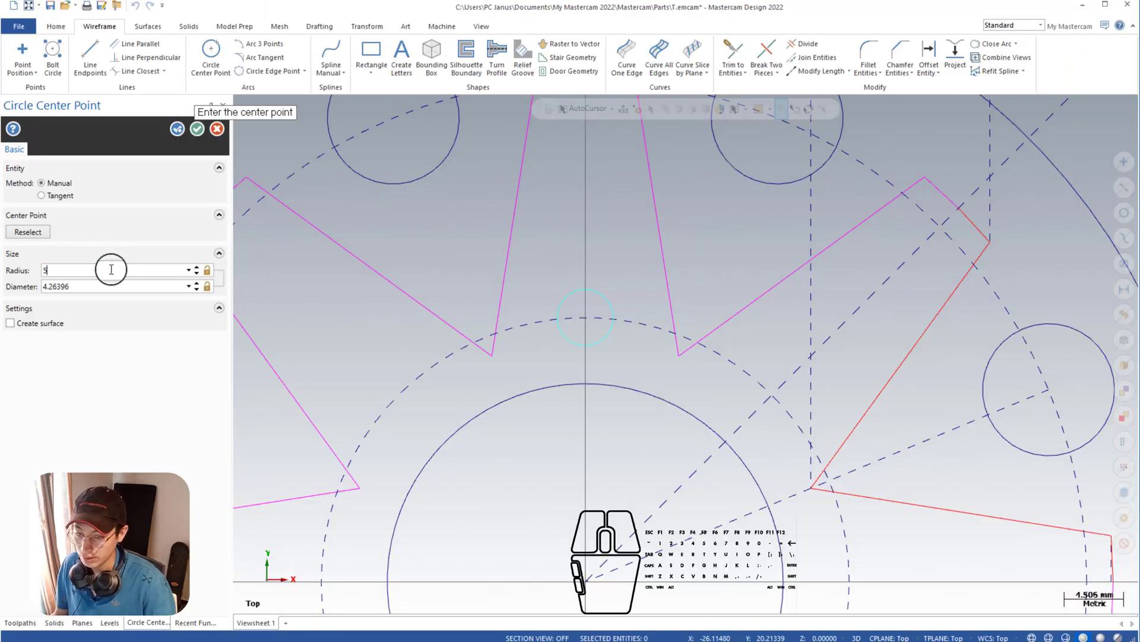
pyautogui.click(196, 129)
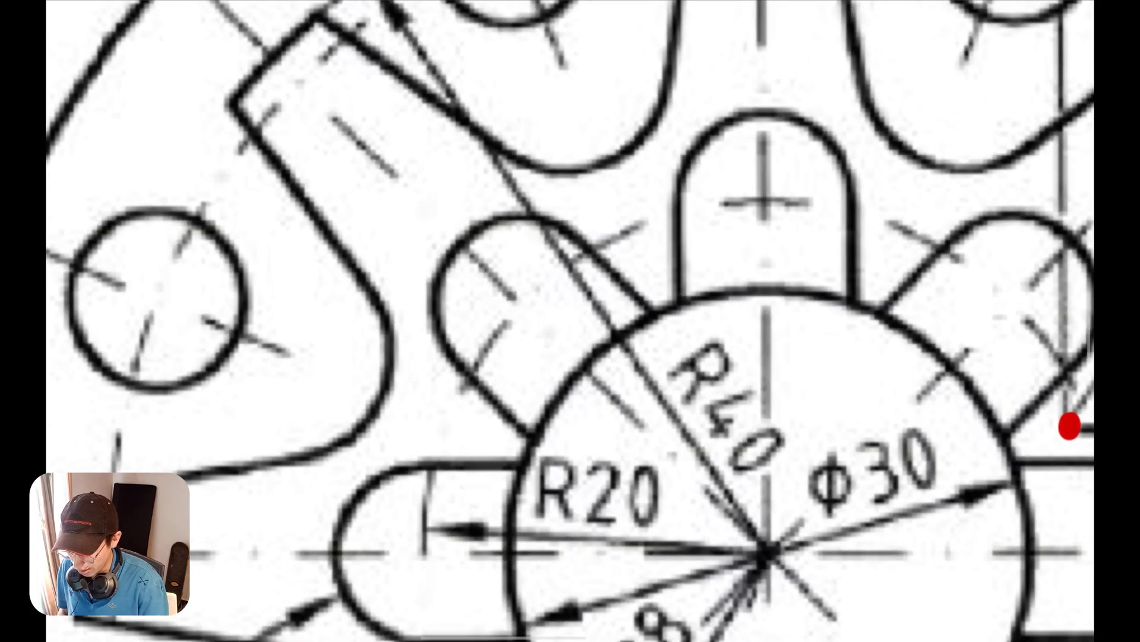
# Step: Examine the upper slot in the reference drawing, marking its straight sides and their end points relative to the R20 arc and its centre
pyautogui.moveTo(680, 208)
pyautogui.mouseDown()
pyautogui.moveTo(676, 318)
pyautogui.moveTo(683, 185)
pyautogui.mouseUp()
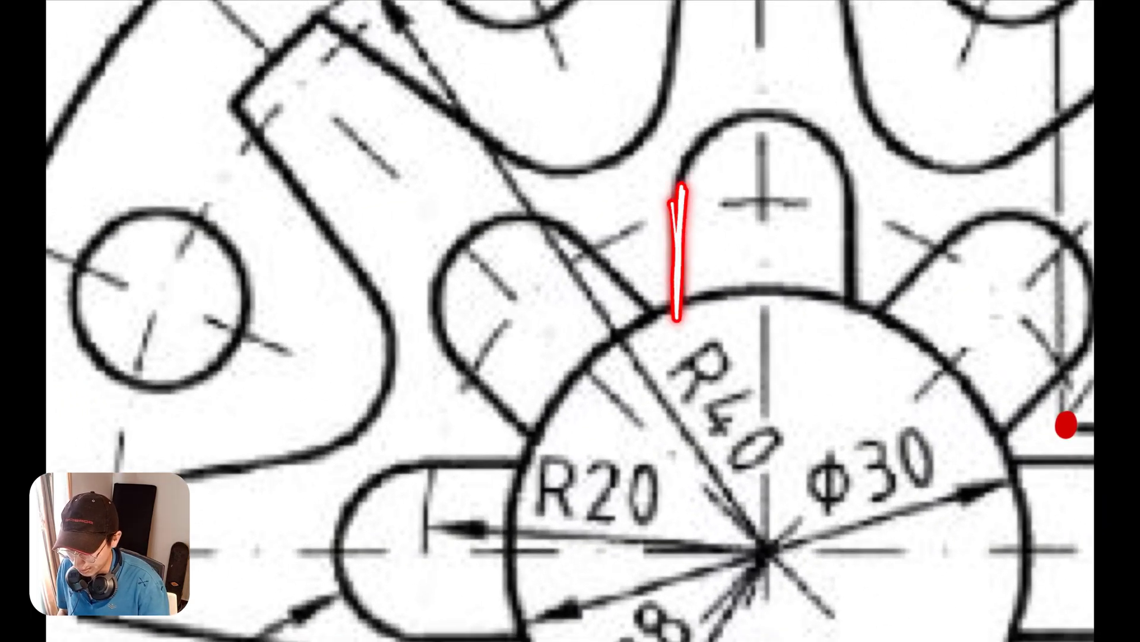
pyautogui.moveTo(859, 189)
pyautogui.mouseDown()
pyautogui.moveTo(856, 323)
pyautogui.moveTo(853, 190)
pyautogui.mouseUp()
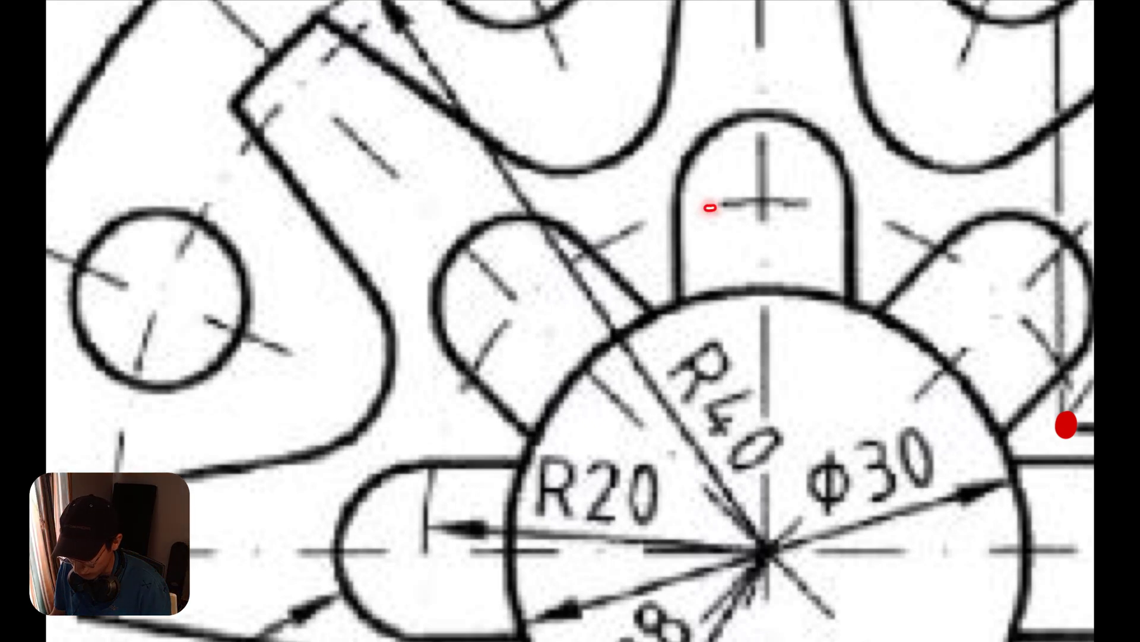
pyautogui.moveTo(709, 208); pyautogui.dragTo(629, 242)
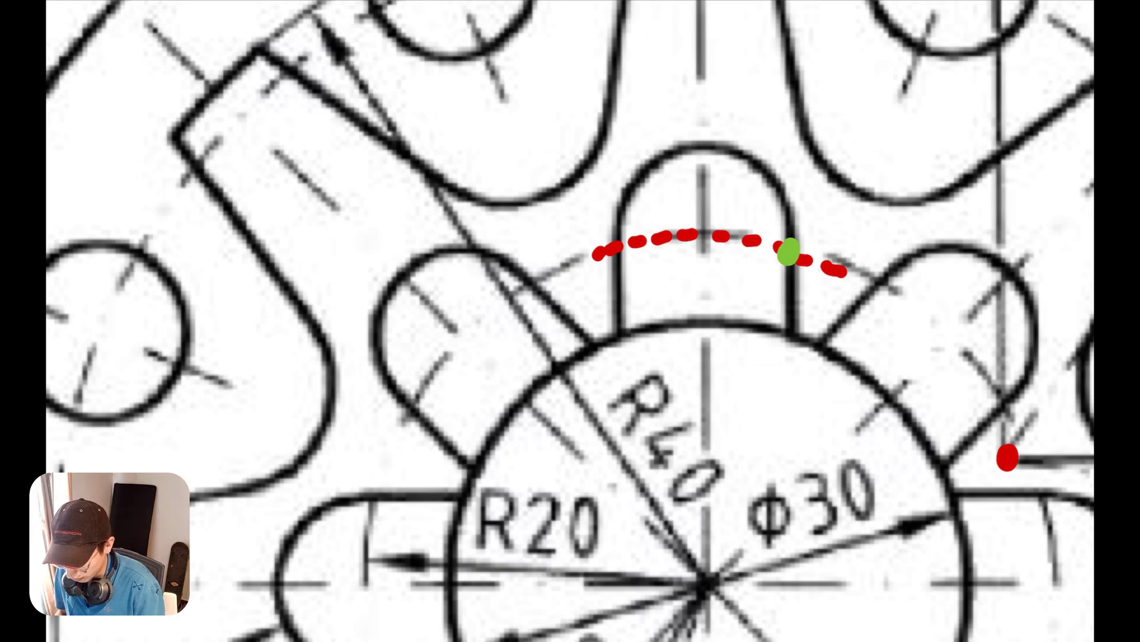
pyautogui.moveTo(789, 254); pyautogui.dragTo(792, 329)
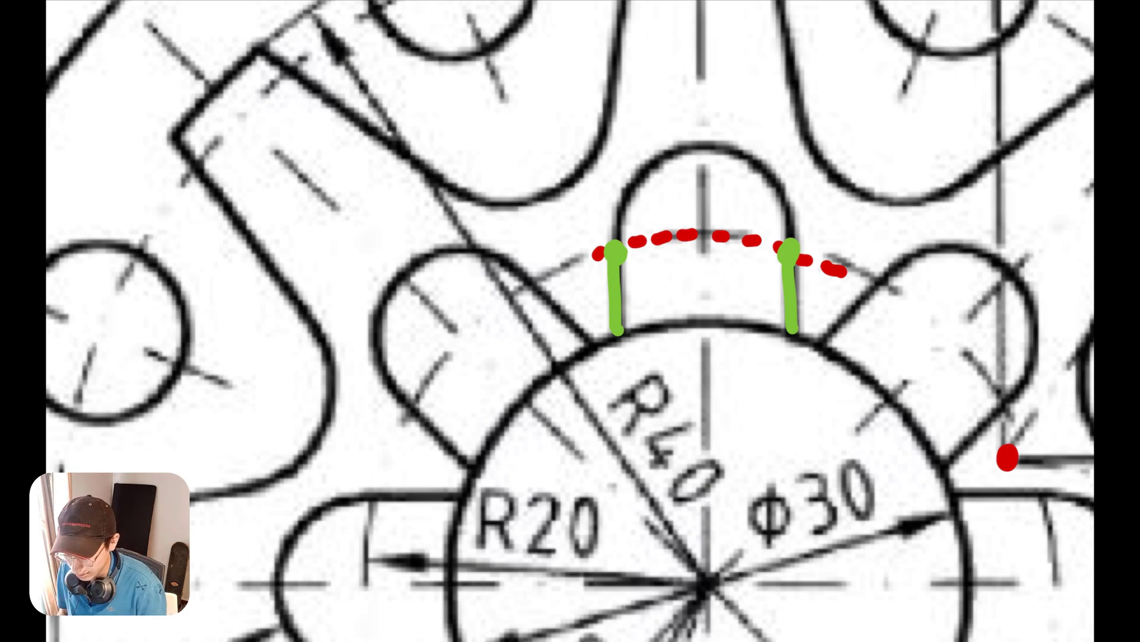
pyautogui.moveTo(706, 227); pyautogui.dragTo(643, 226)
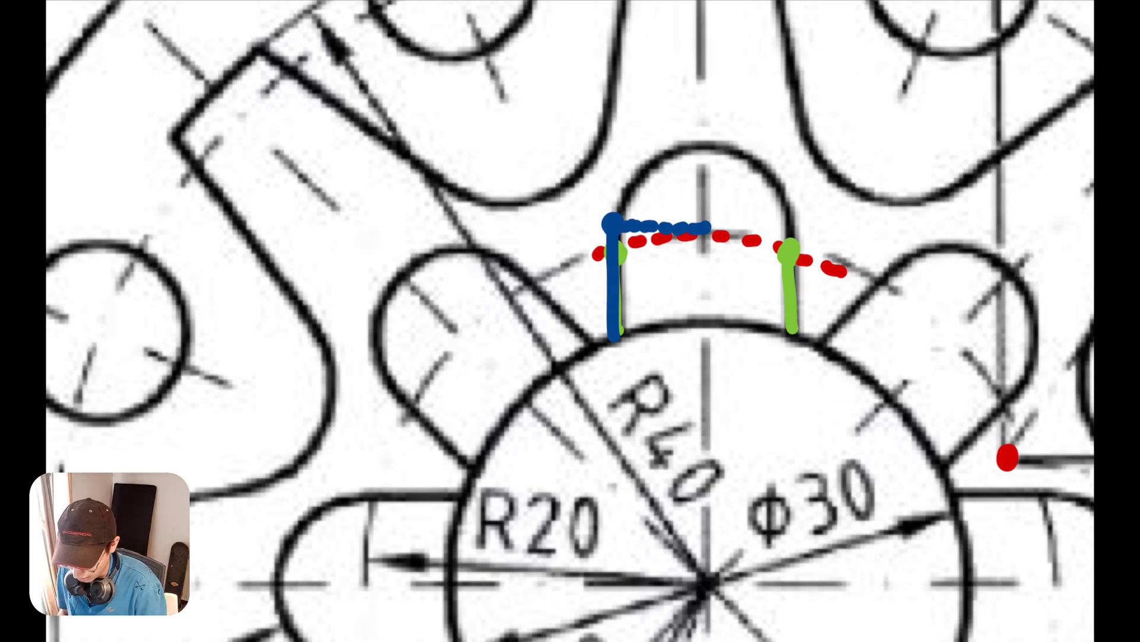
pyautogui.click(718, 228)
pyautogui.moveTo(726, 226); pyautogui.dragTo(734, 227)
pyautogui.click(749, 226)
pyautogui.click(766, 225)
pyautogui.click(776, 225)
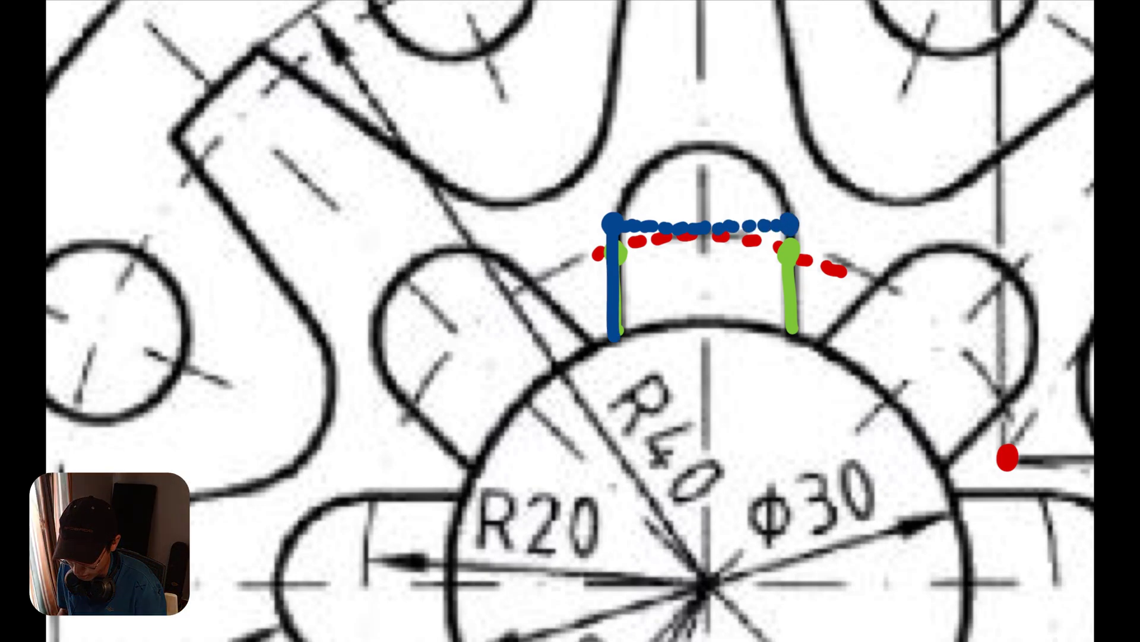
pyautogui.moveTo(793, 314); pyautogui.dragTo(795, 345)
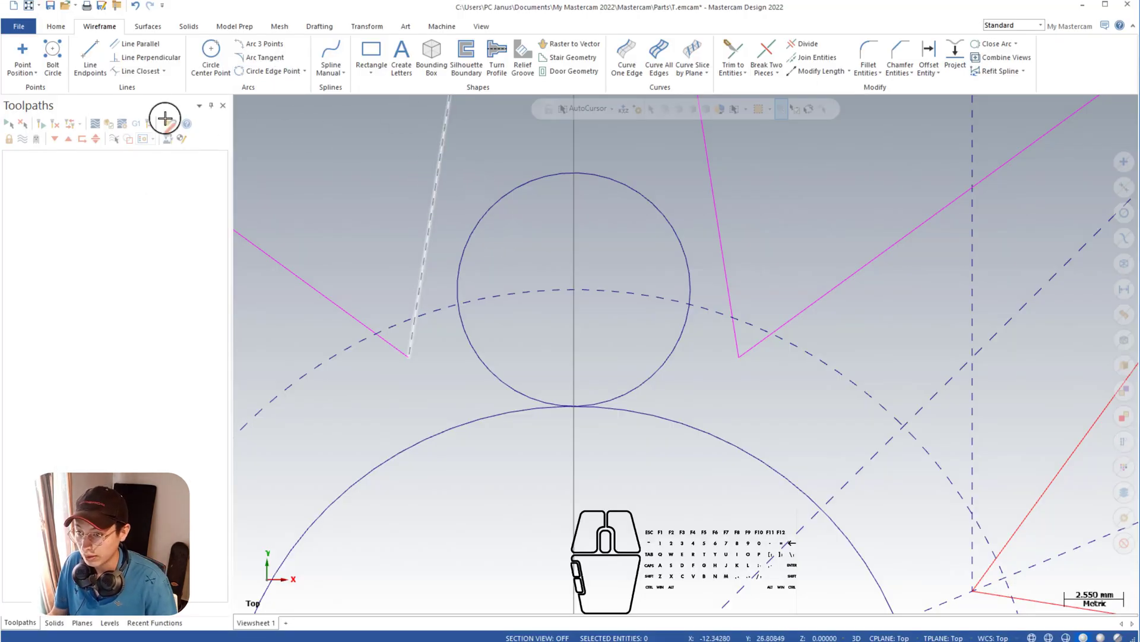
# Step: Draw a dashed horizontal line about 5.3 mm long leftward from the small circle's centre and trim it at the circle with Divide
pyautogui.click(89, 56)
pyautogui.rightClick(469, 150)
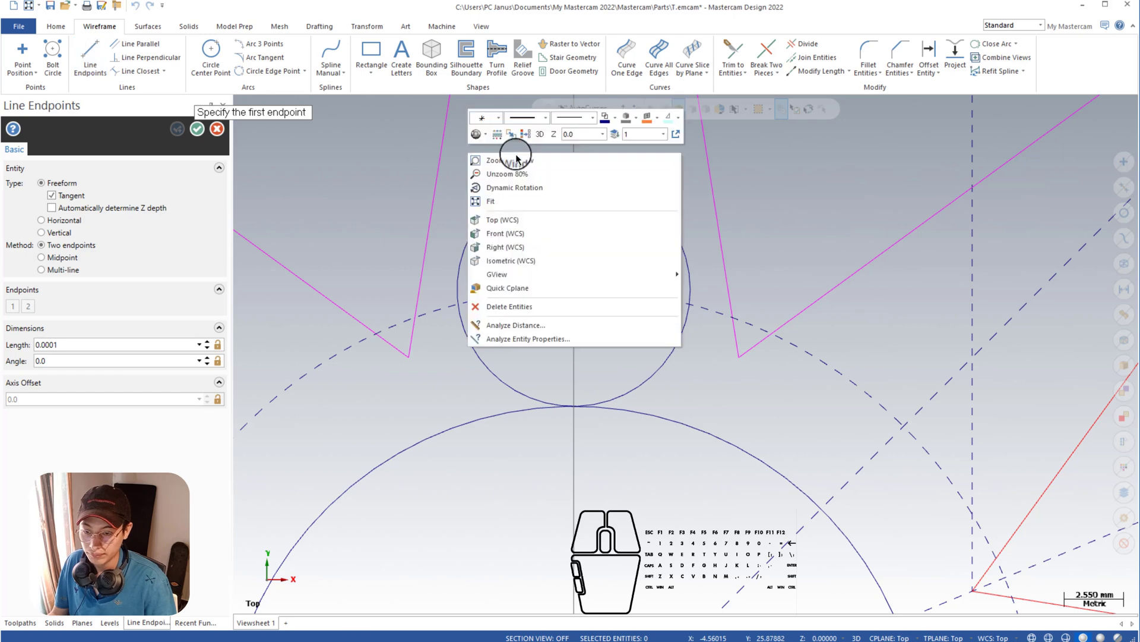
pyautogui.click(545, 117)
pyautogui.click(546, 145)
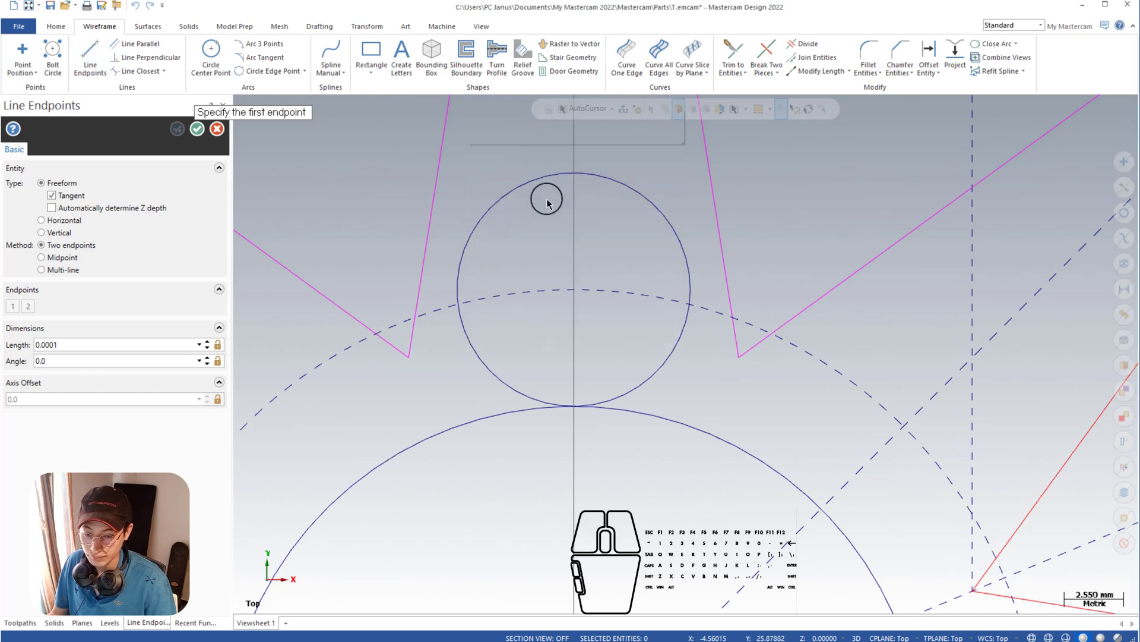
pyautogui.click(574, 289)
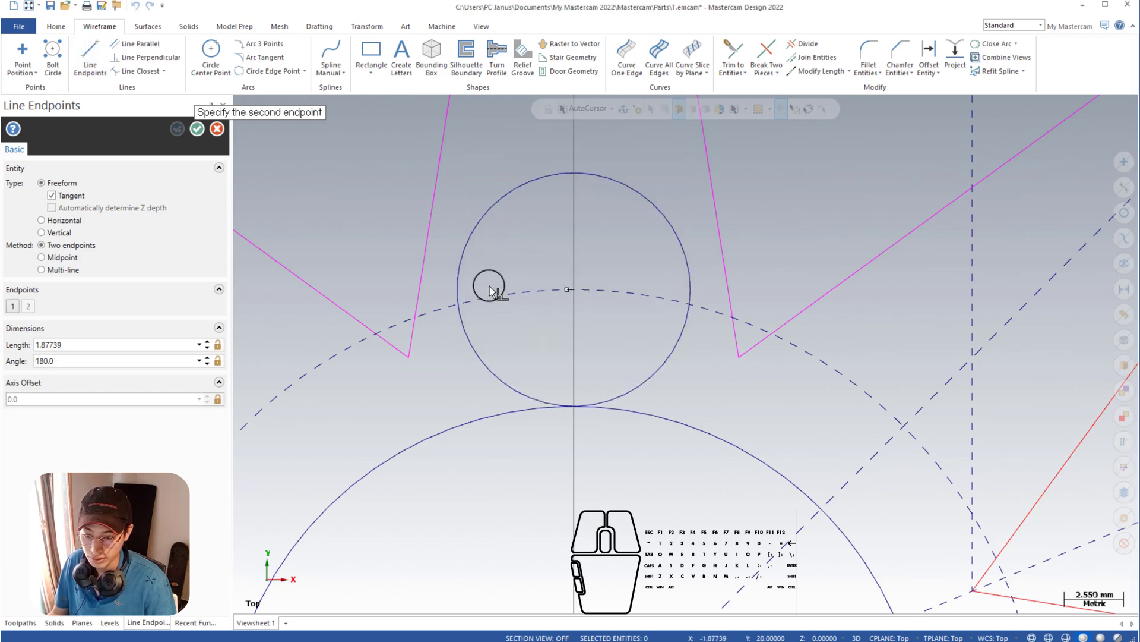
pyautogui.click(451, 289)
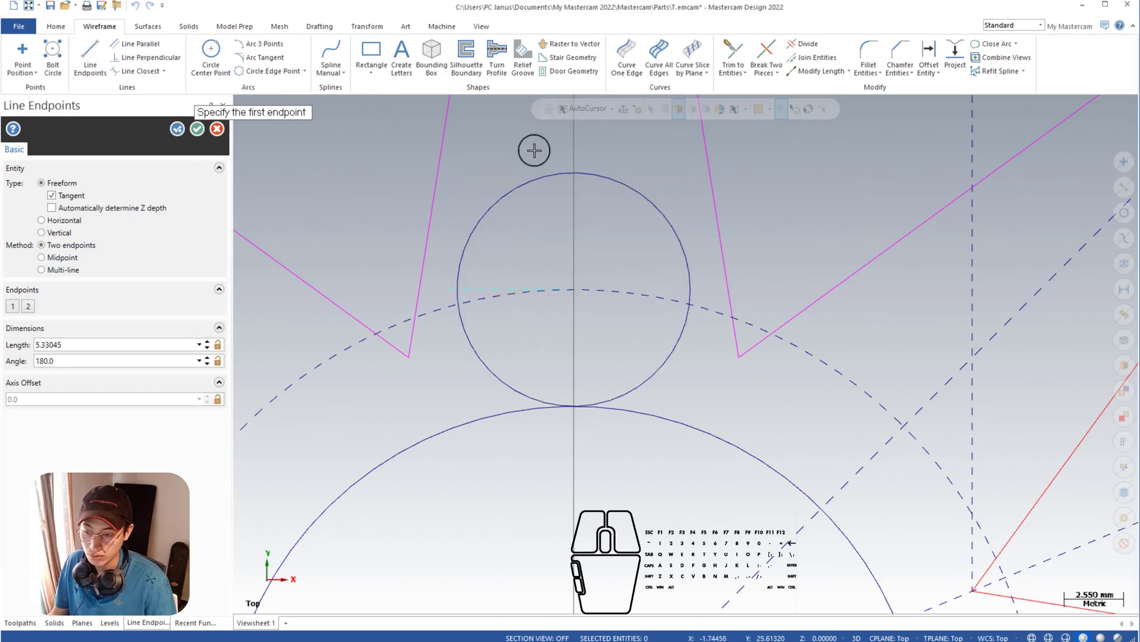
pyautogui.click(803, 58)
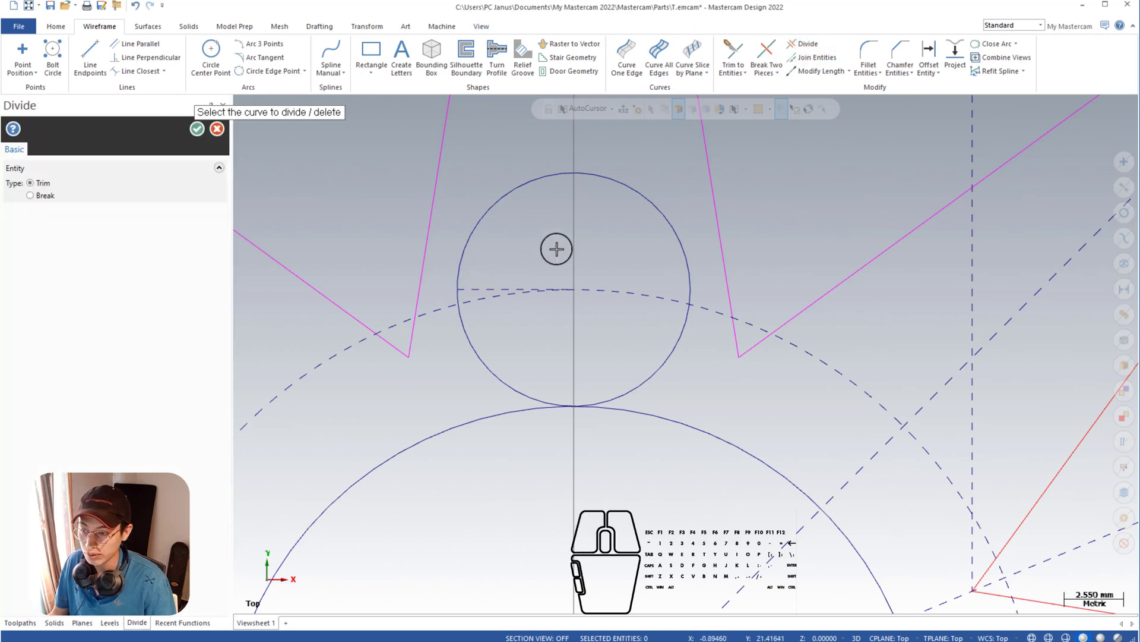
# Step: Draw a solid vertical line about 6.7 mm long downward from the small circle's left quadrant point, past the central circle
pyautogui.click(90, 57)
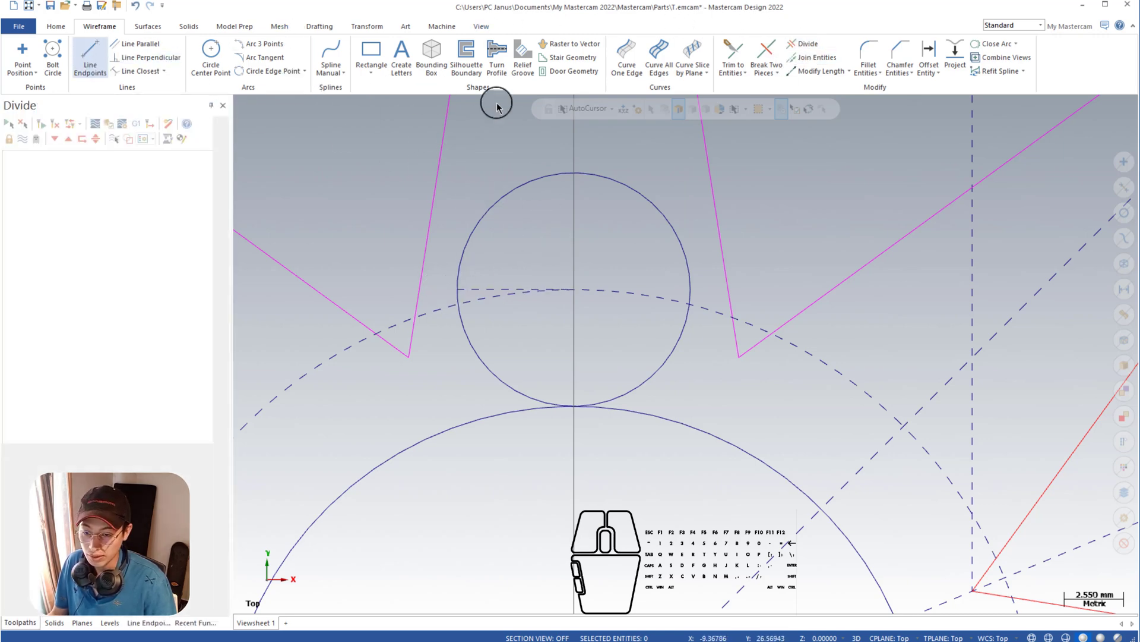
pyautogui.click(457, 289)
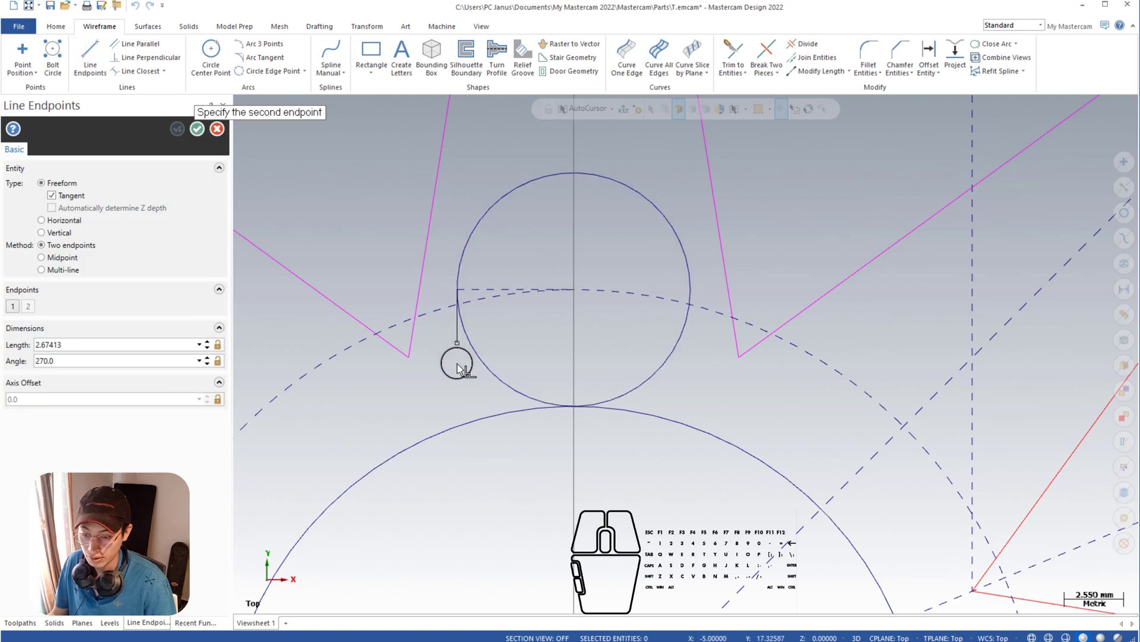
pyautogui.click(456, 442)
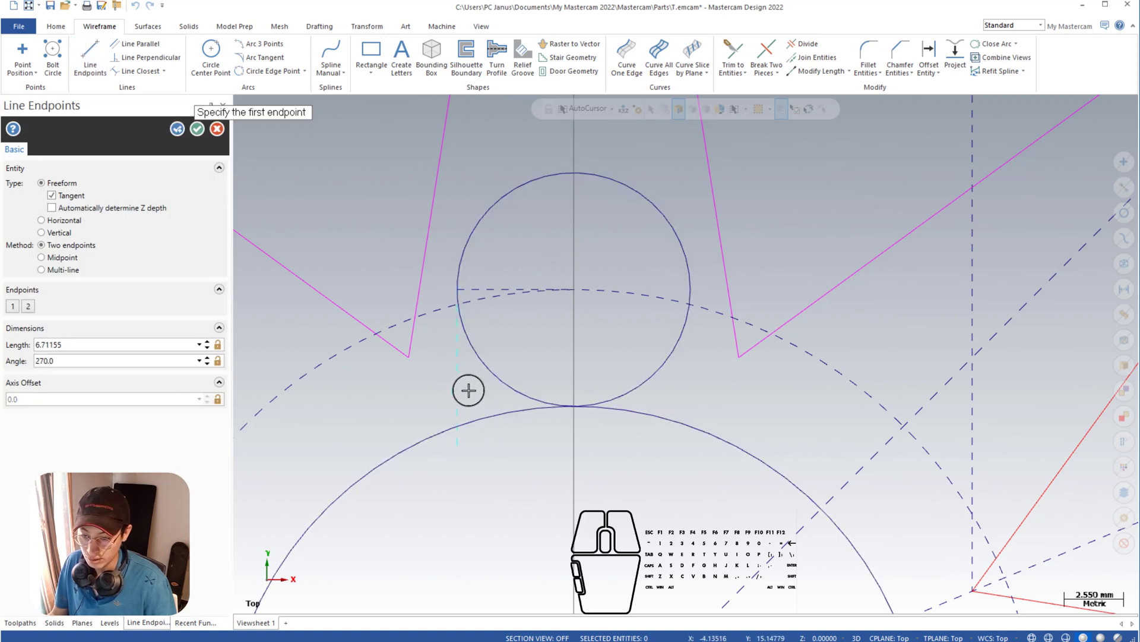
pyautogui.rightClick(517, 364)
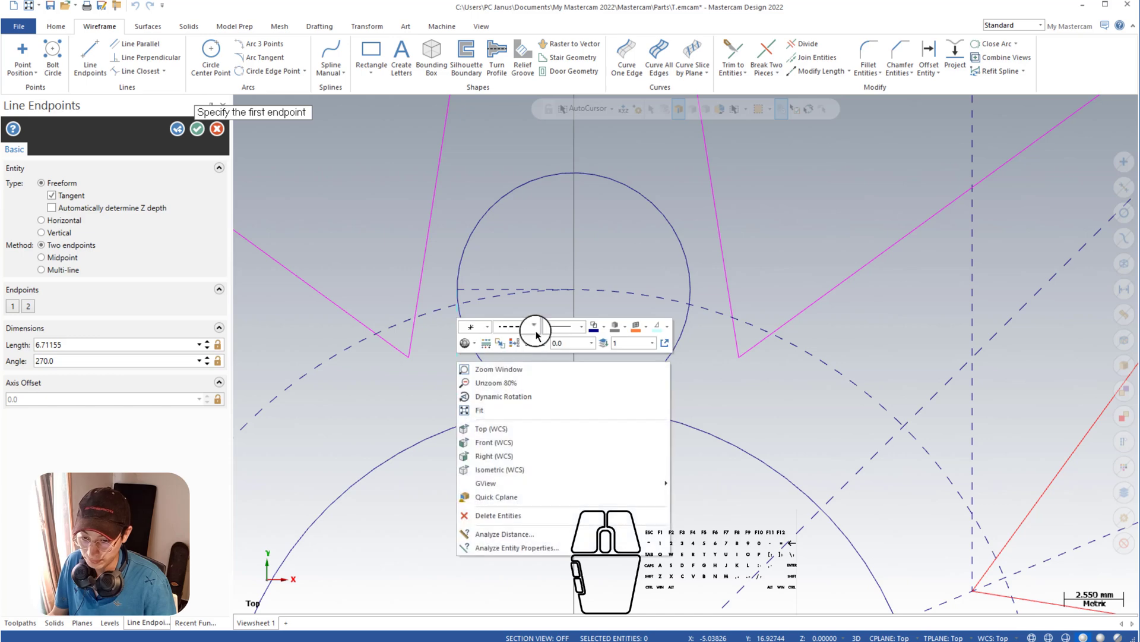
pyautogui.click(535, 326)
pyautogui.click(525, 345)
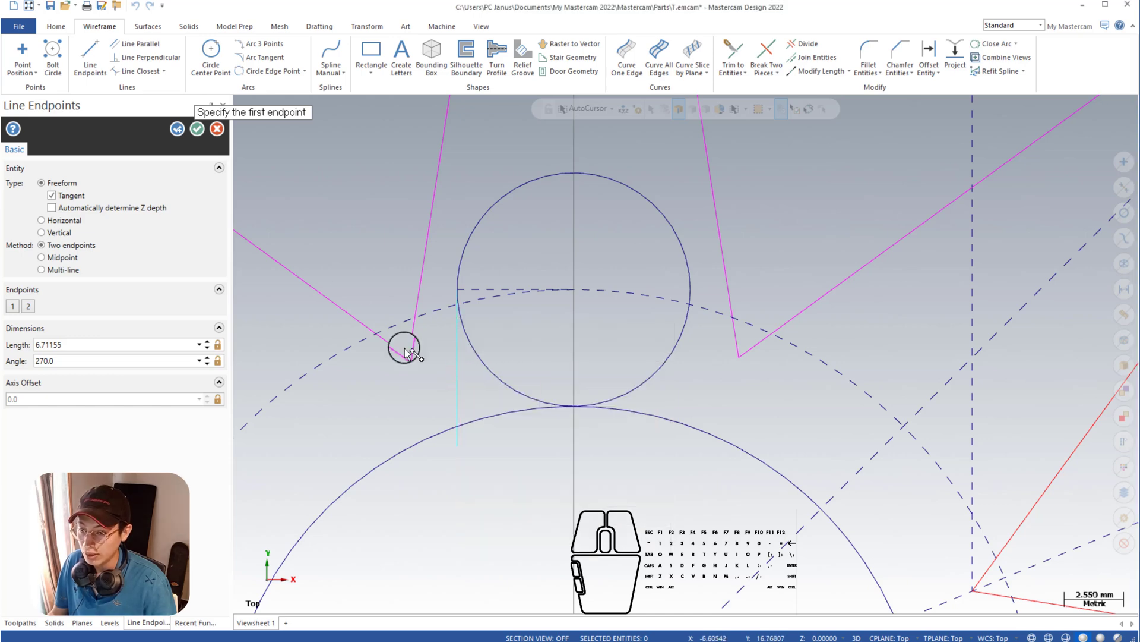
# Step: Trim the slot's left vertical line at the central circle with Divide, removing the piece inside the circle
pyautogui.click(804, 43)
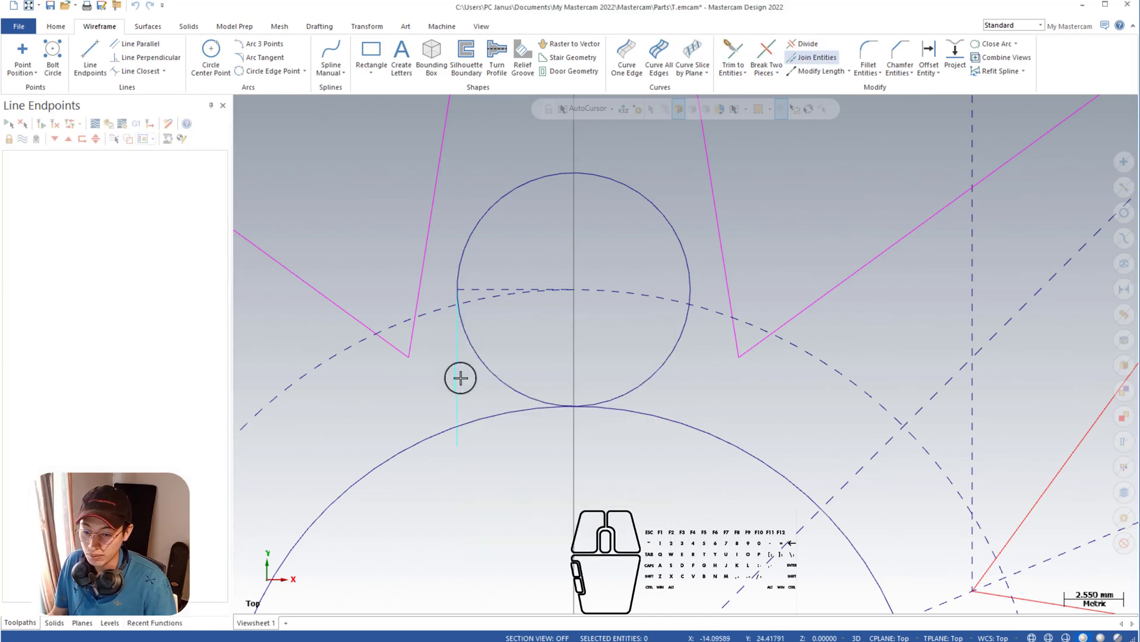
pyautogui.scroll(-1, 585, 328)
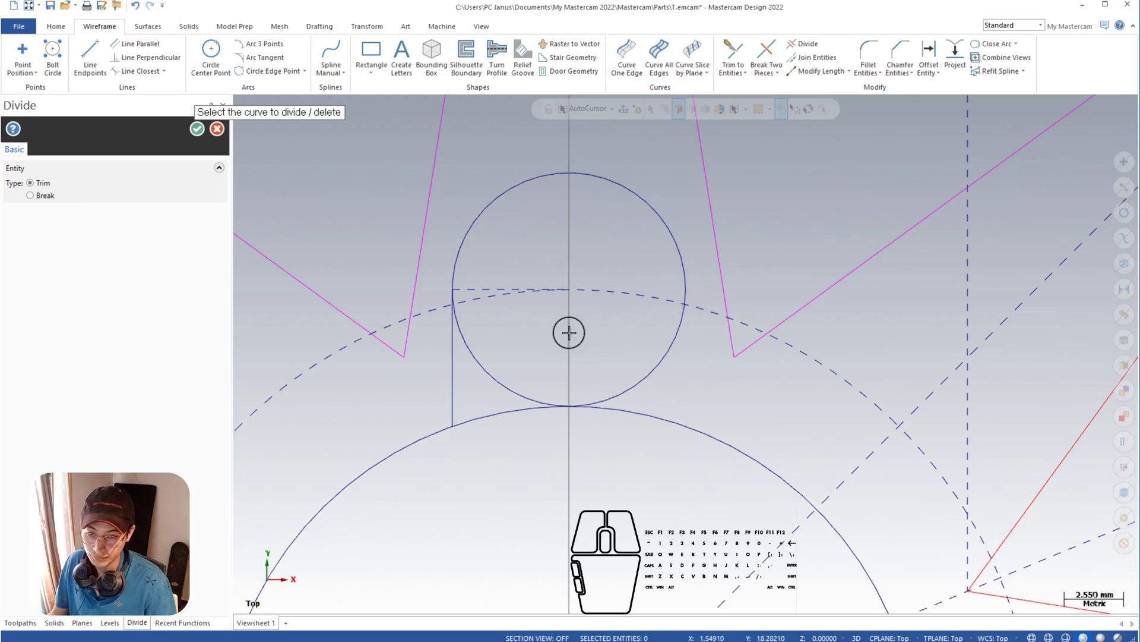
pyautogui.click(217, 128)
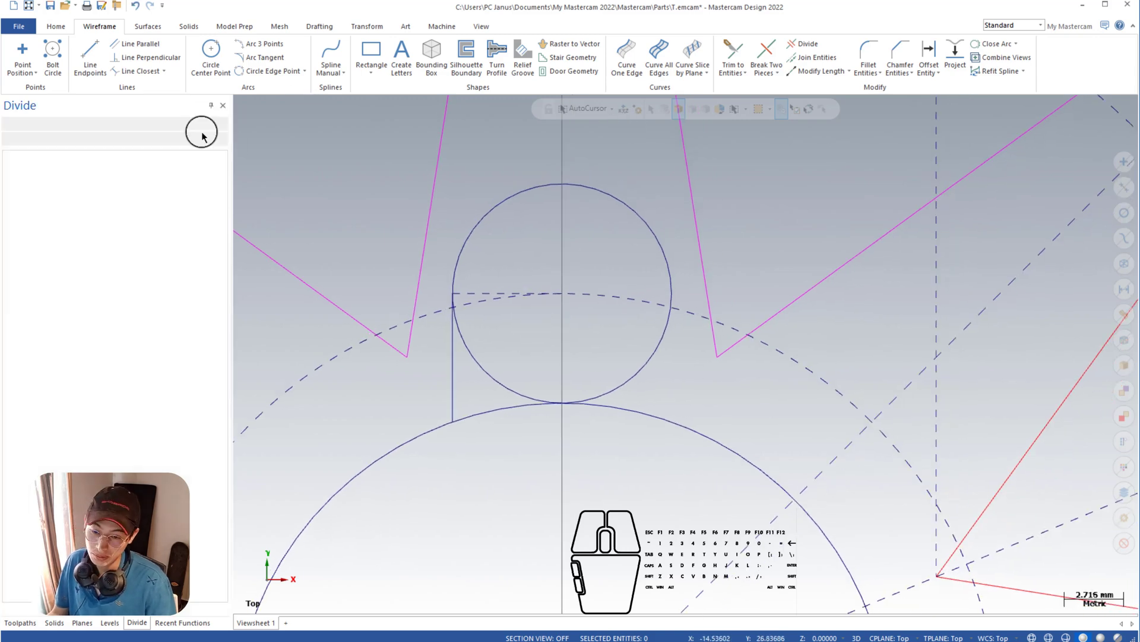
# Step: Mirror a copy of the slot's left vertical line about the Y axis to form the opposite side
pyautogui.click(453, 358)
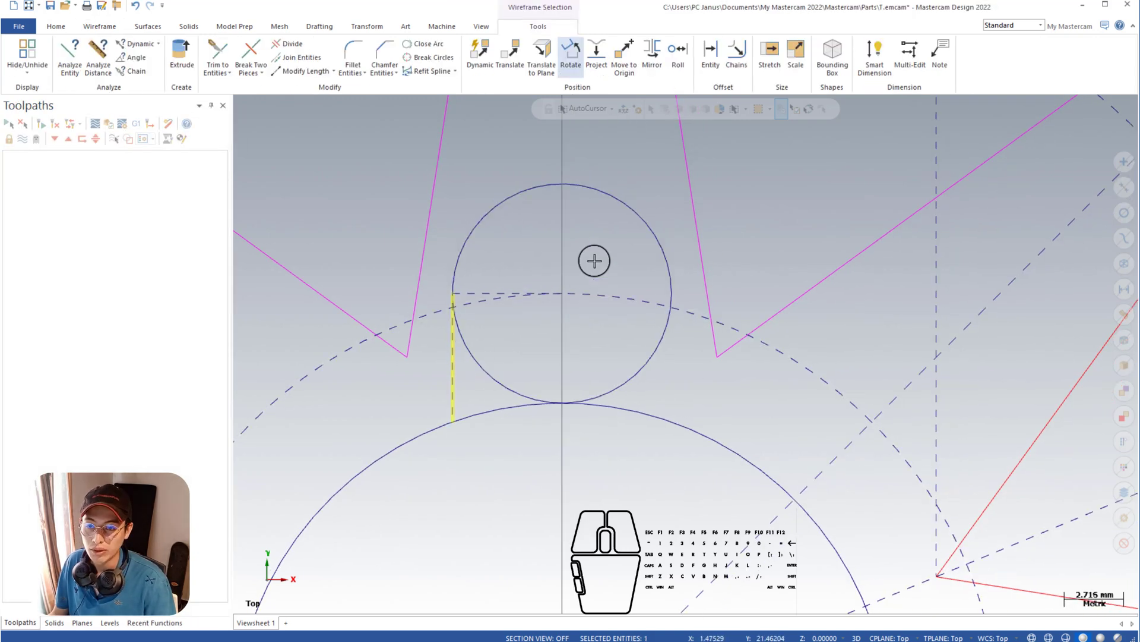
pyautogui.click(653, 68)
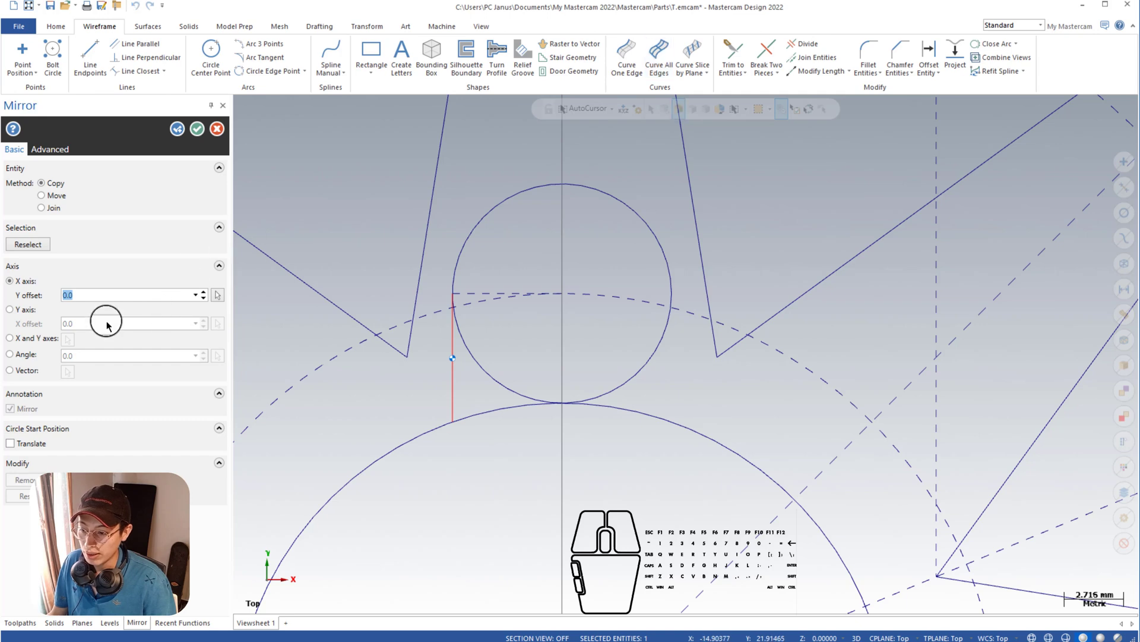
pyautogui.click(10, 310)
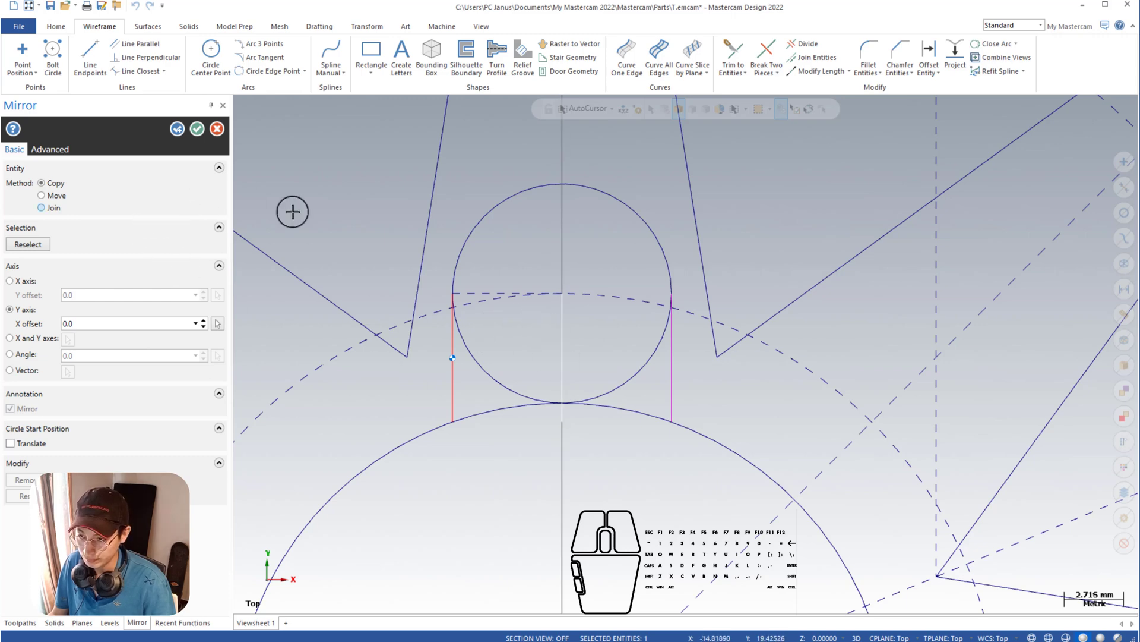
pyautogui.click(196, 129)
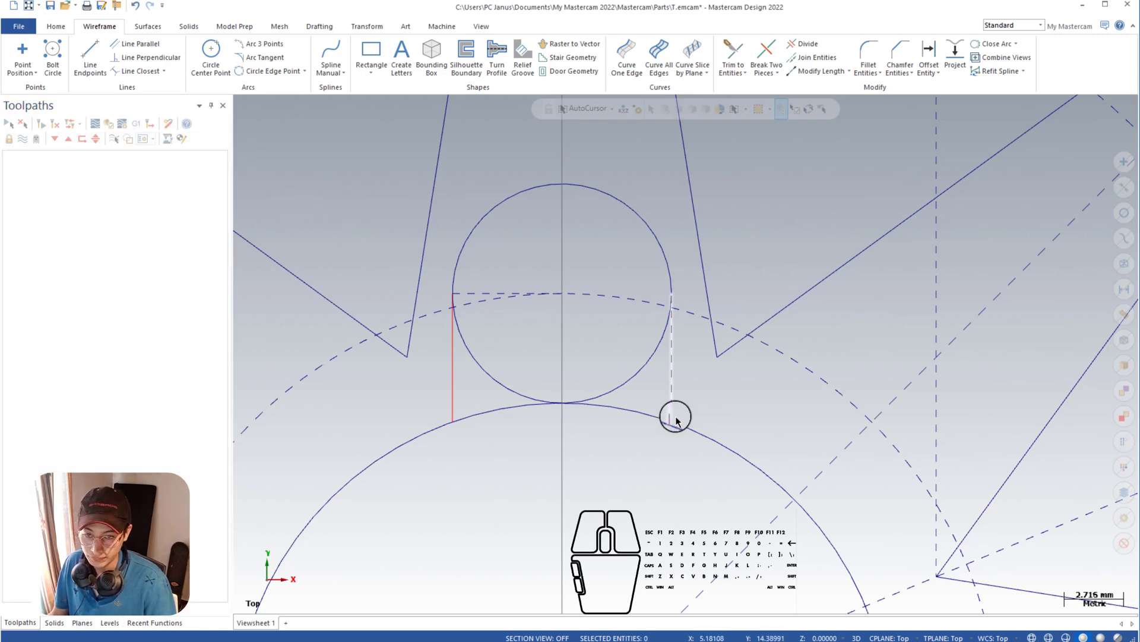
# Step: Divide away the lower arcs of the small circle between the slot's two vertical sides
pyautogui.click(805, 43)
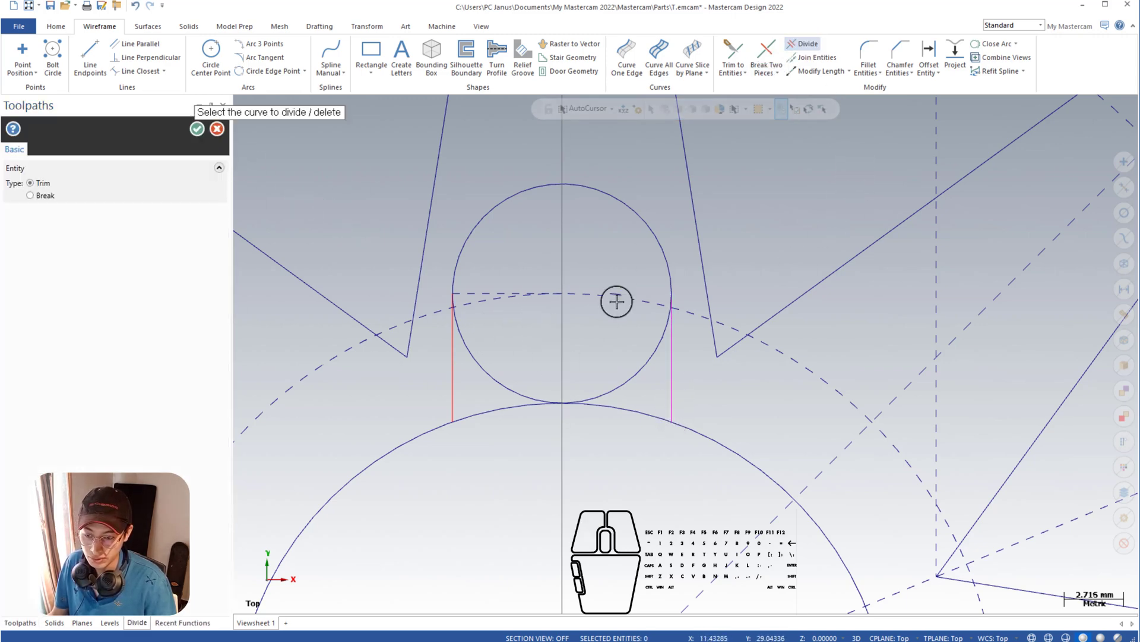
pyautogui.click(501, 372)
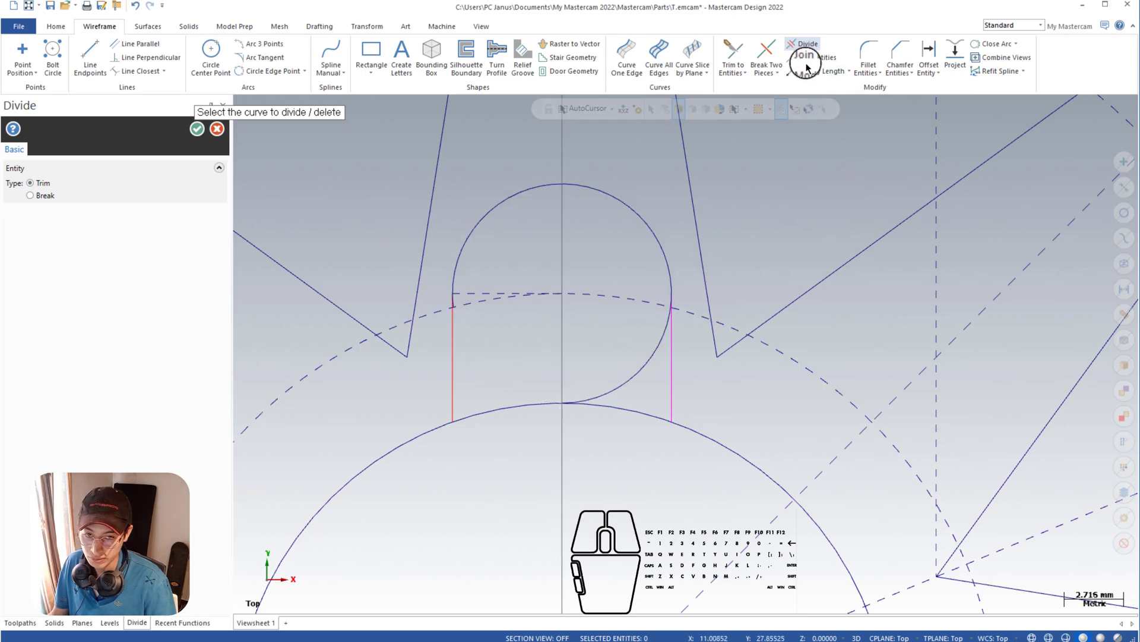
pyautogui.click(616, 389)
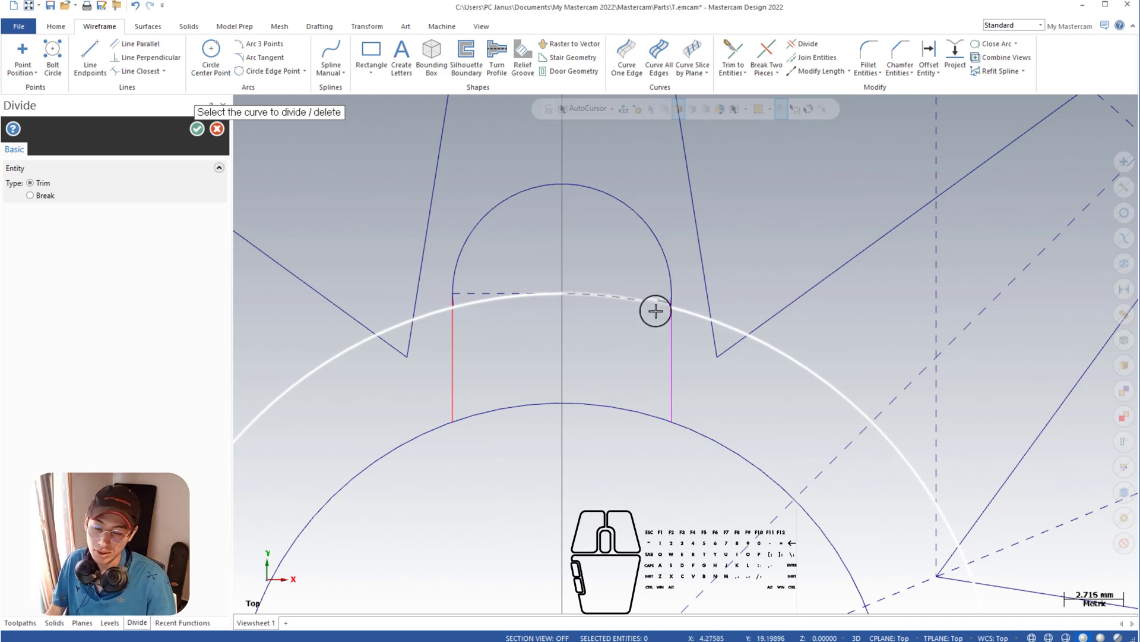
# Step: Trim off the short leftover arc pieces where the slot's rounded end meets its two vertical sides
pyautogui.scroll(6, 656, 311)
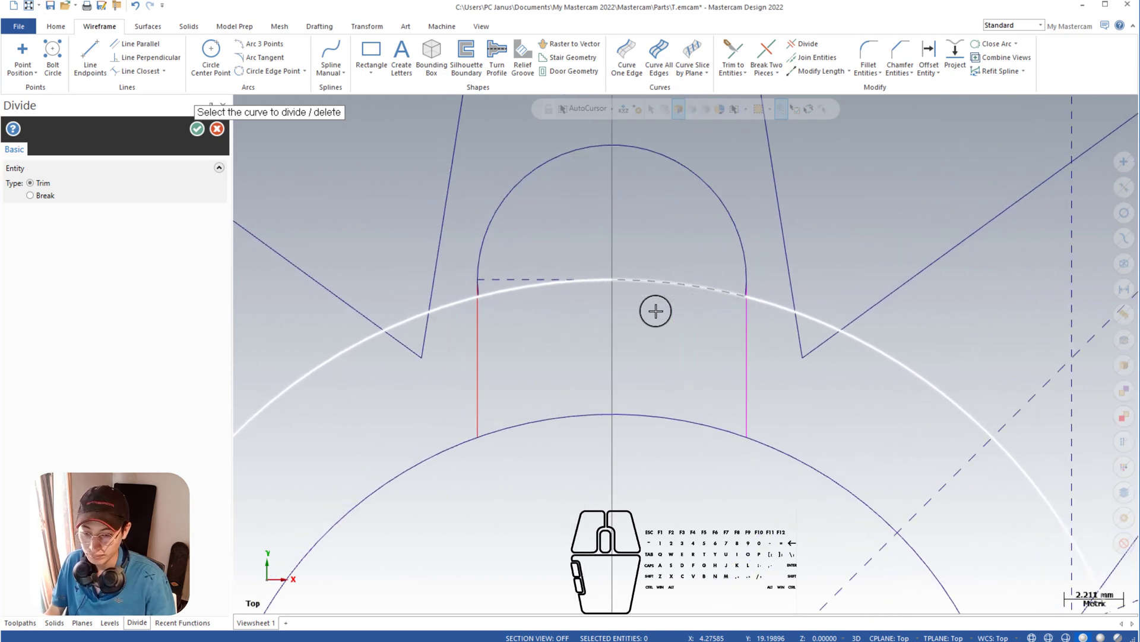
pyautogui.scroll(8, 655, 310)
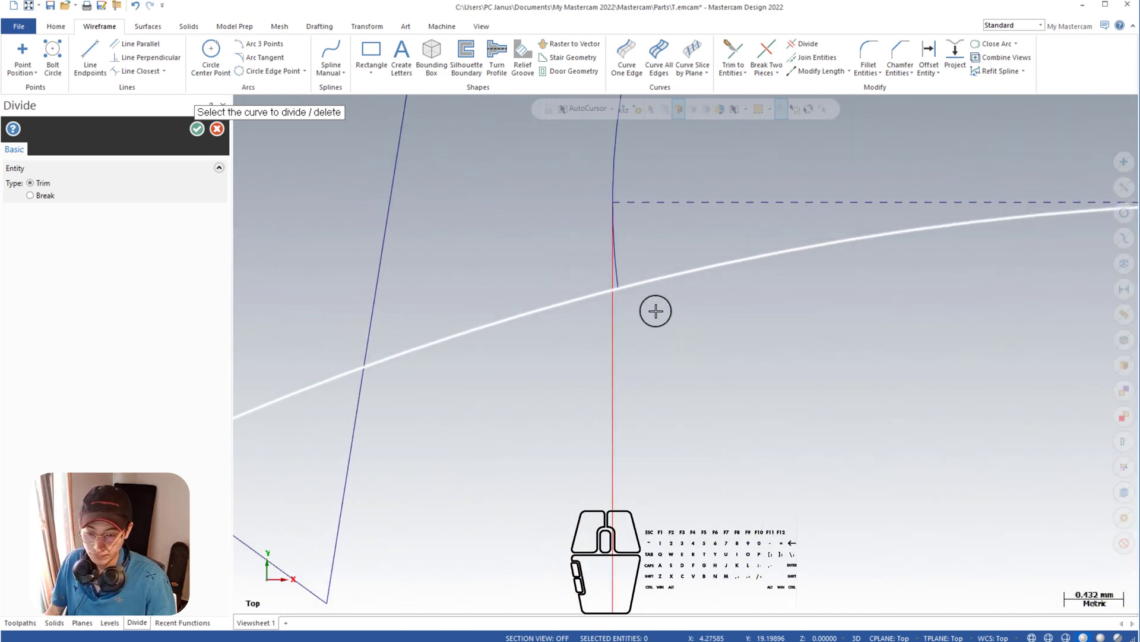
pyautogui.scroll(5, 646, 316)
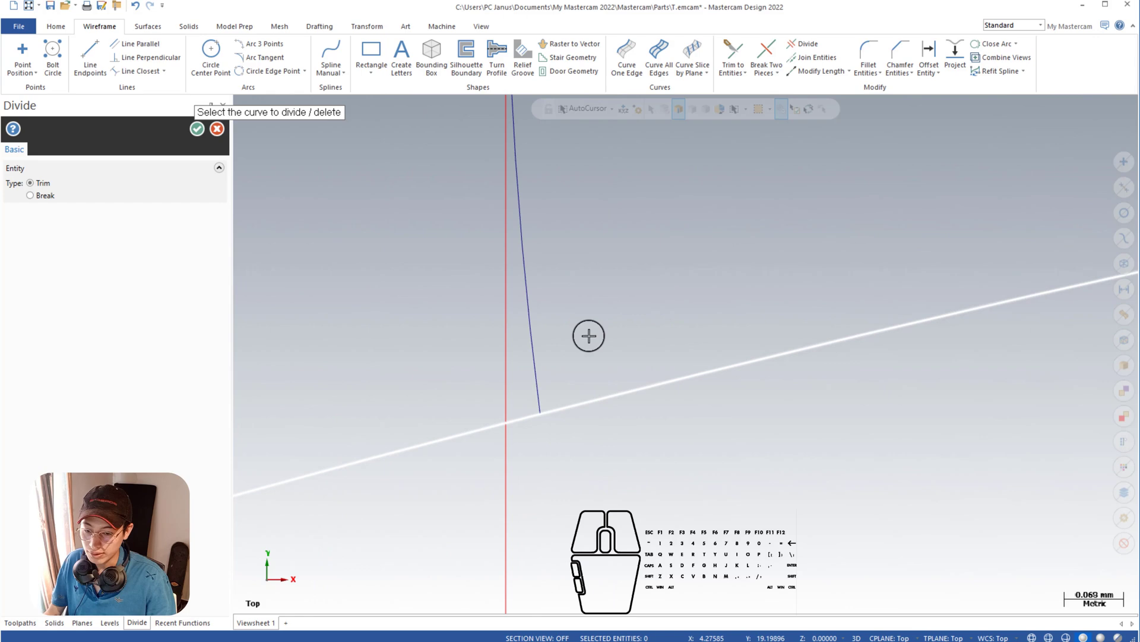
pyautogui.click(538, 344)
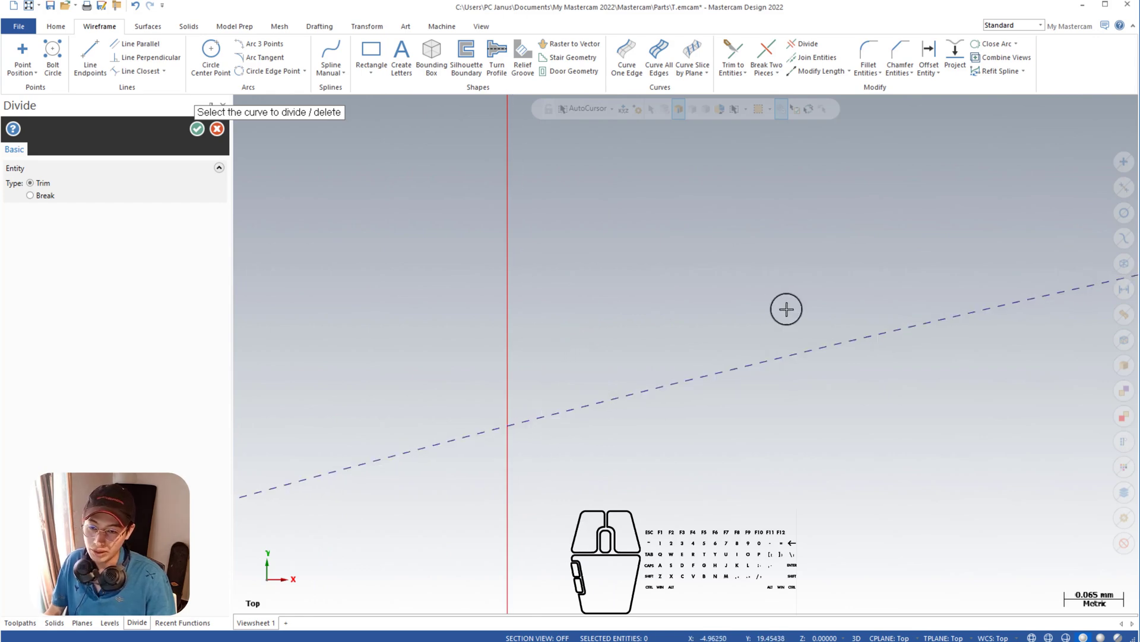
pyautogui.scroll(-7, 786, 309)
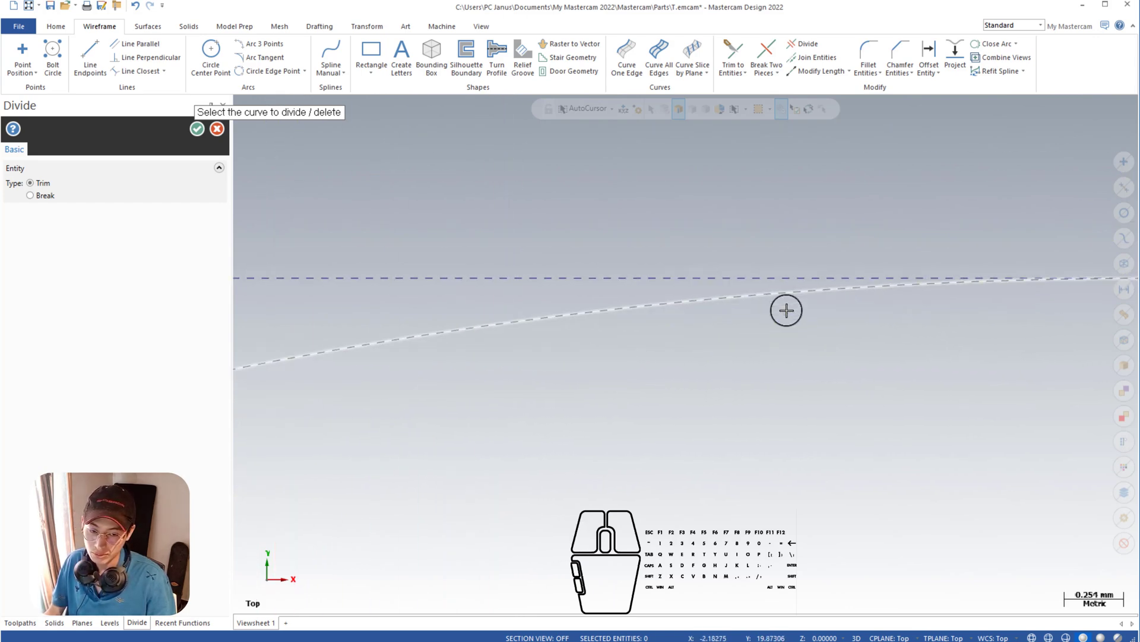
pyautogui.scroll(4, 786, 309)
pyautogui.scroll(2, 787, 310)
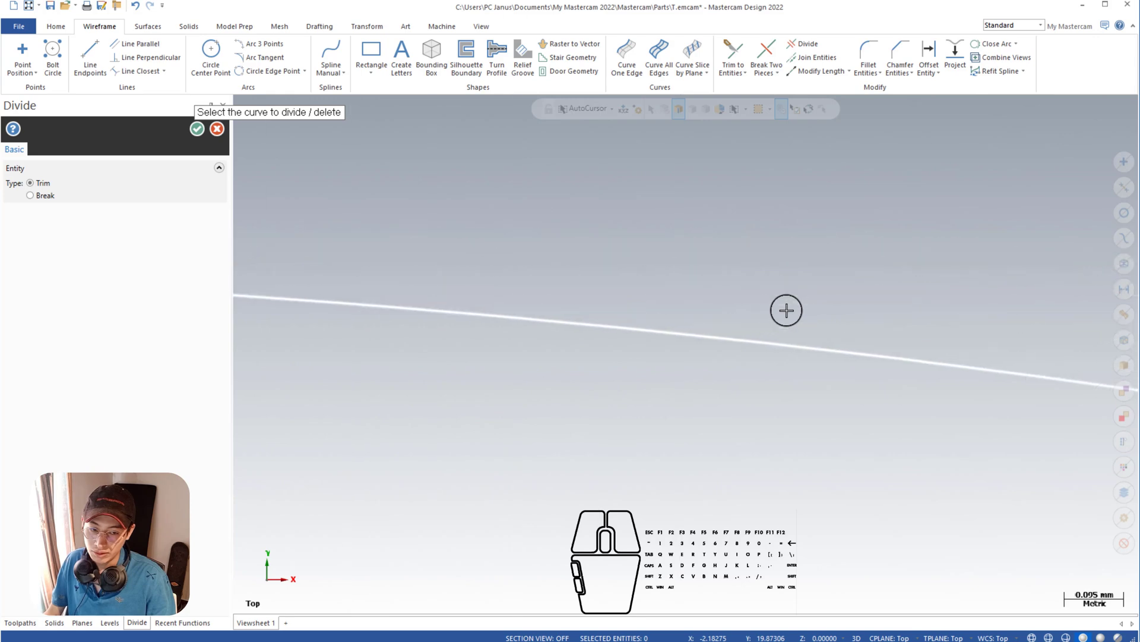
pyautogui.scroll(-2, 786, 310)
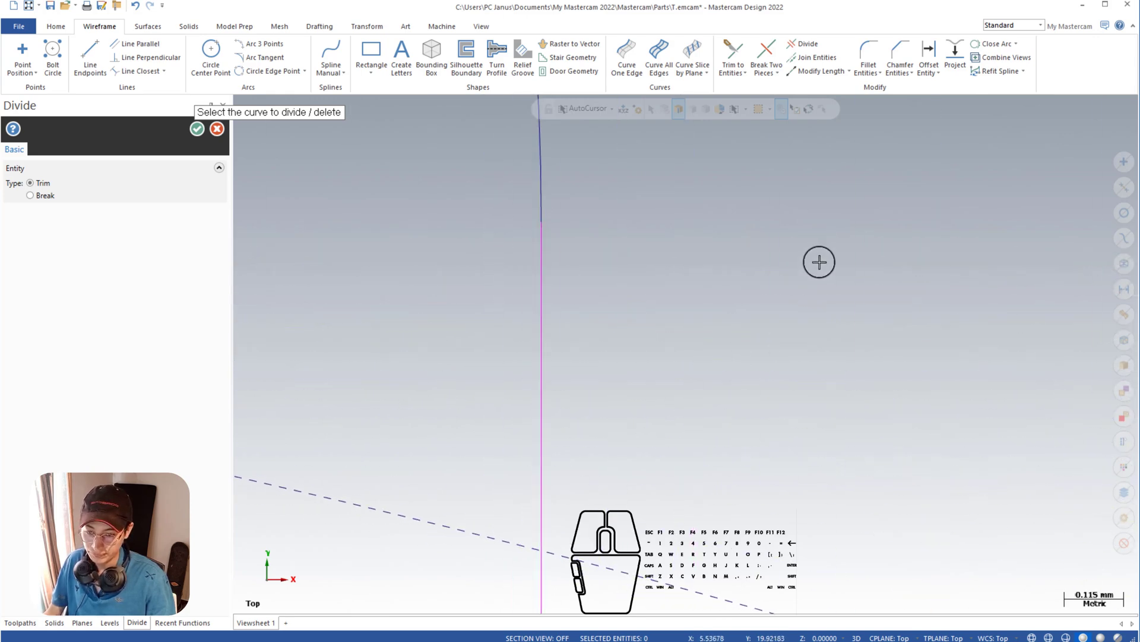
pyautogui.scroll(-10, 810, 273)
pyautogui.scroll(-6, 802, 279)
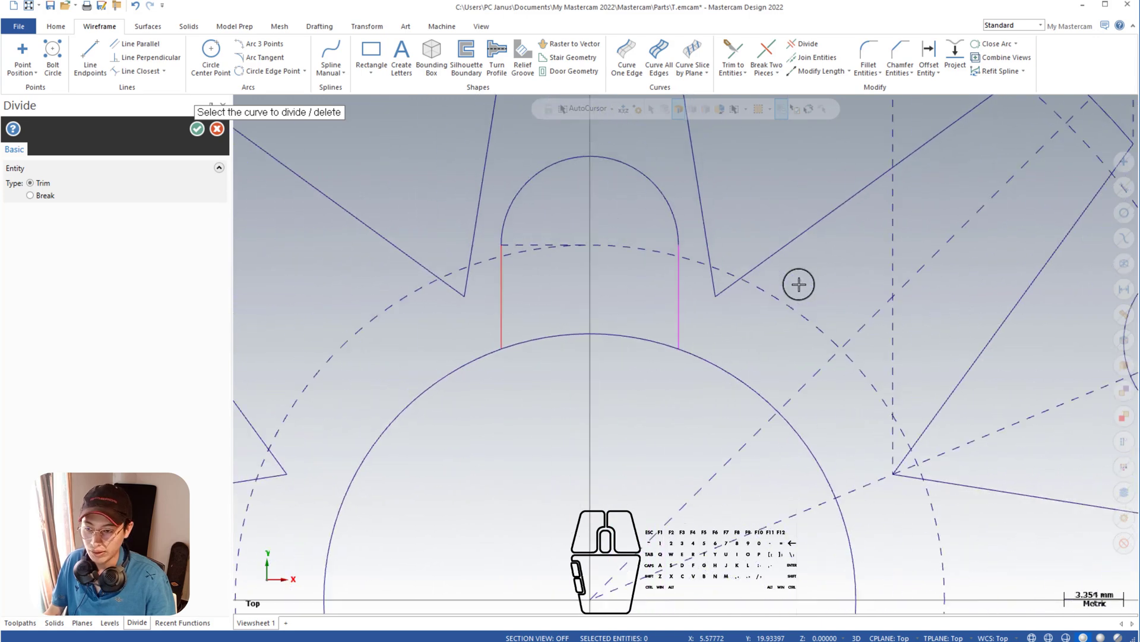
pyautogui.click(198, 129)
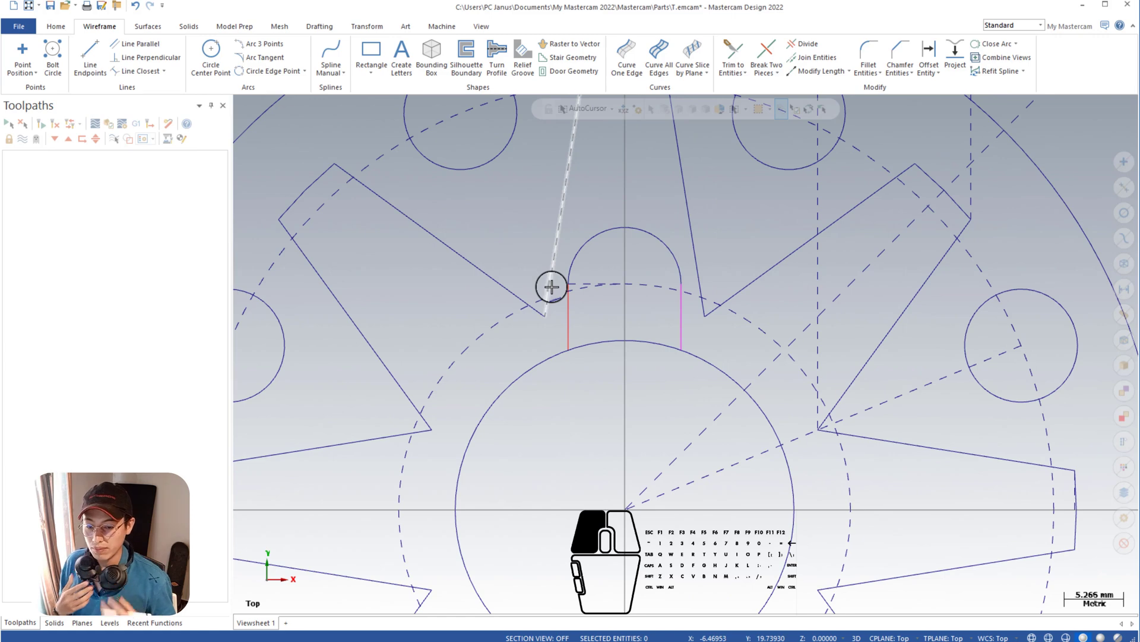
# Step: Rotate-copy the slot's arc and both side lines about the origin with 7 instances at 45° between them
pyautogui.click(606, 232)
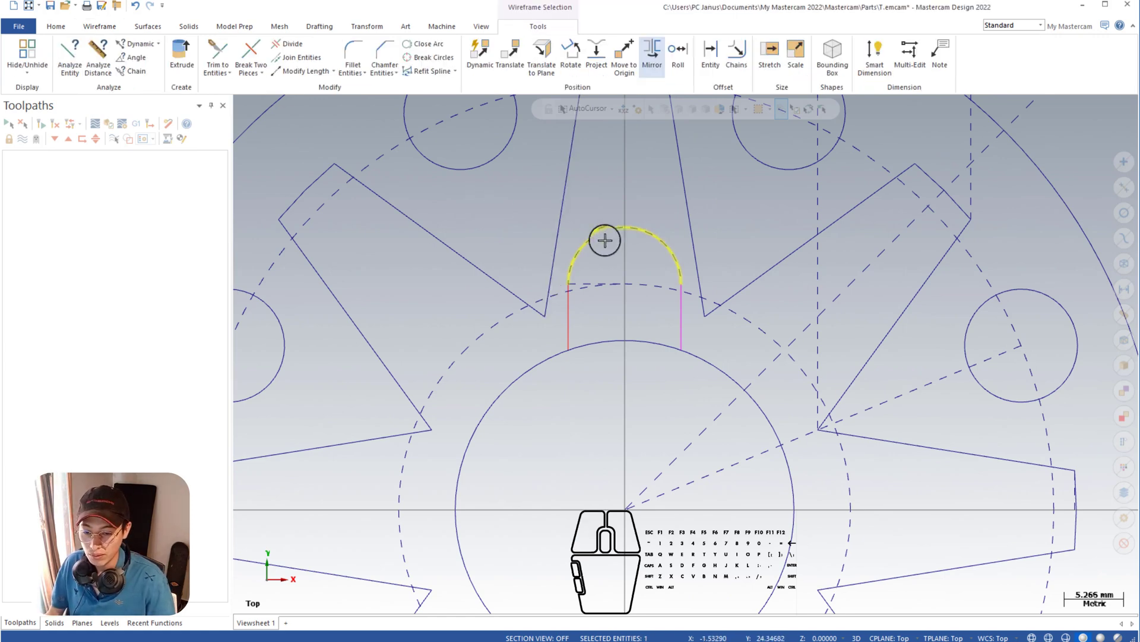
pyautogui.click(569, 323)
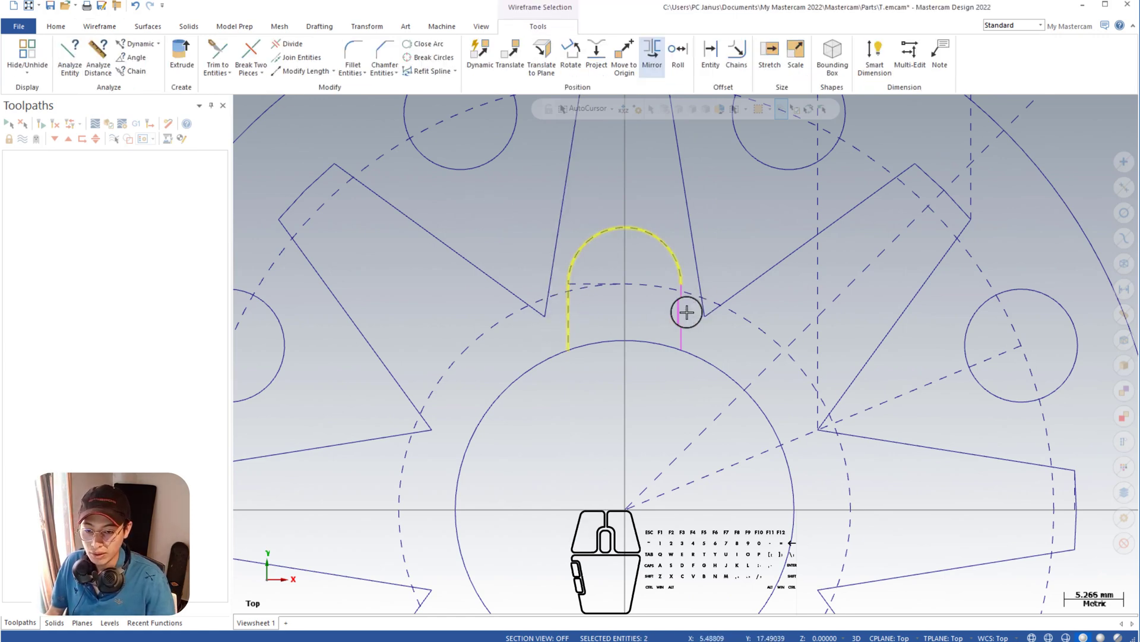
pyautogui.click(681, 308)
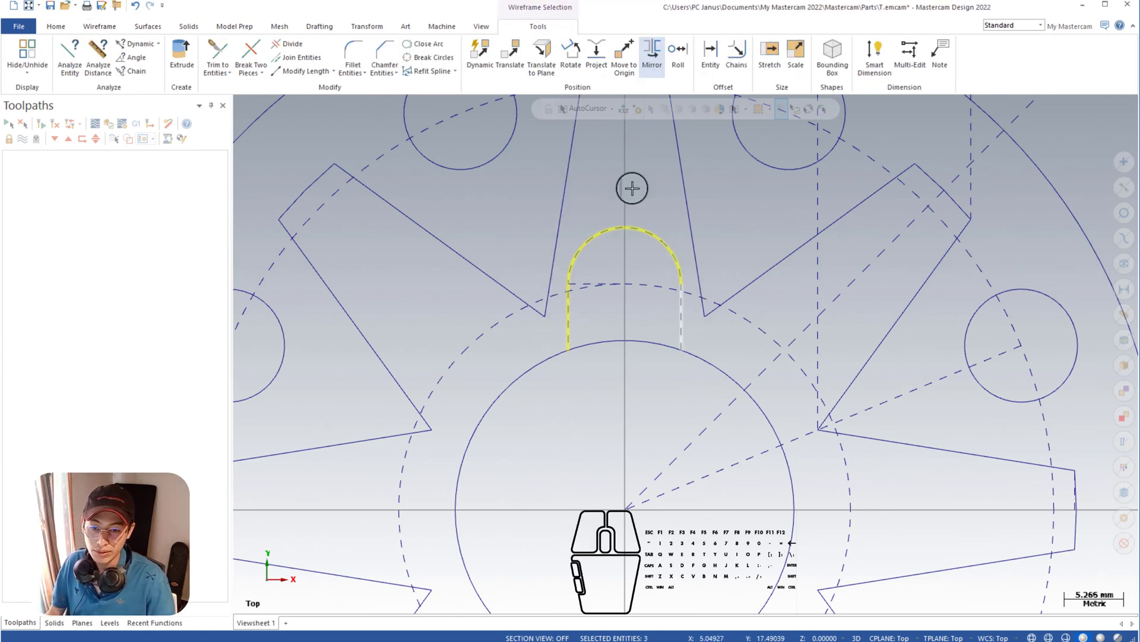
pyautogui.click(571, 54)
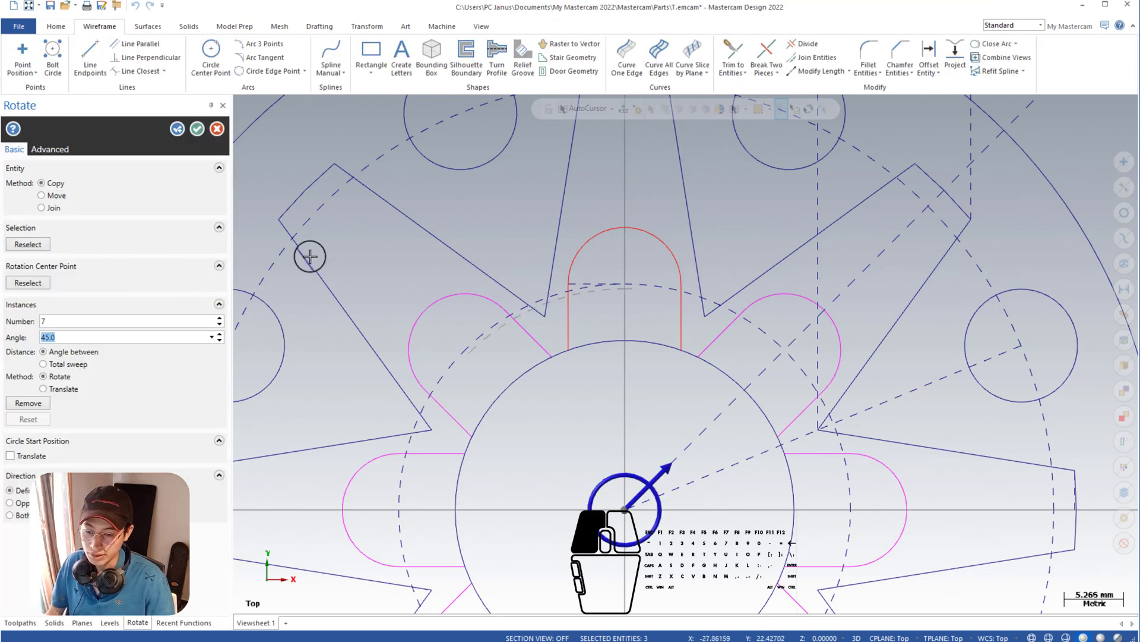
pyautogui.scroll(-3, 560, 345)
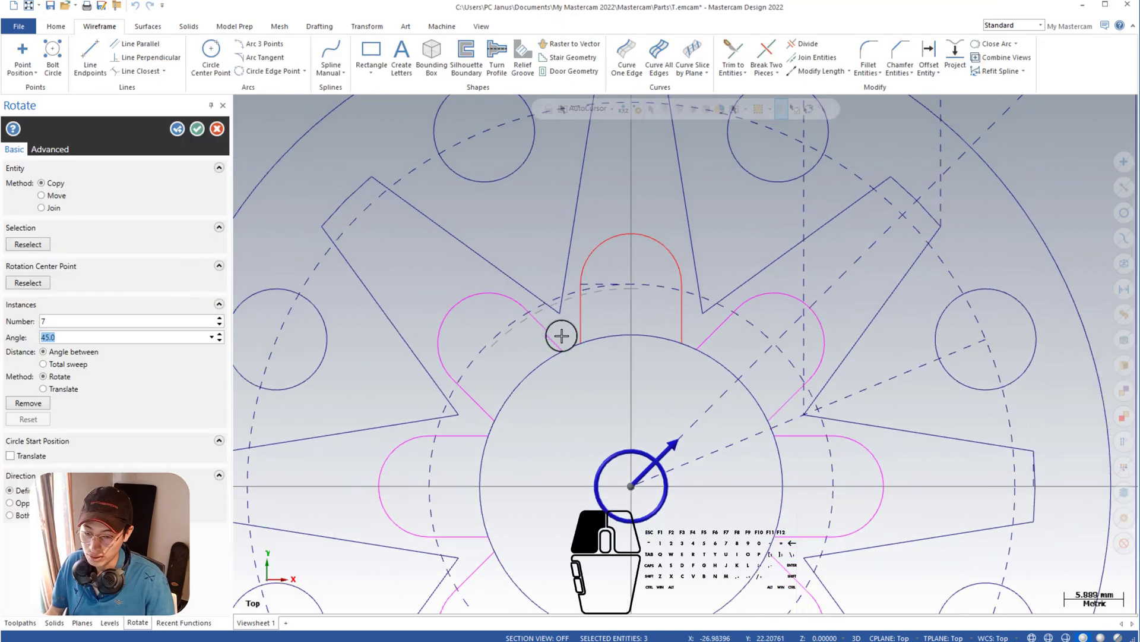
pyautogui.click(197, 129)
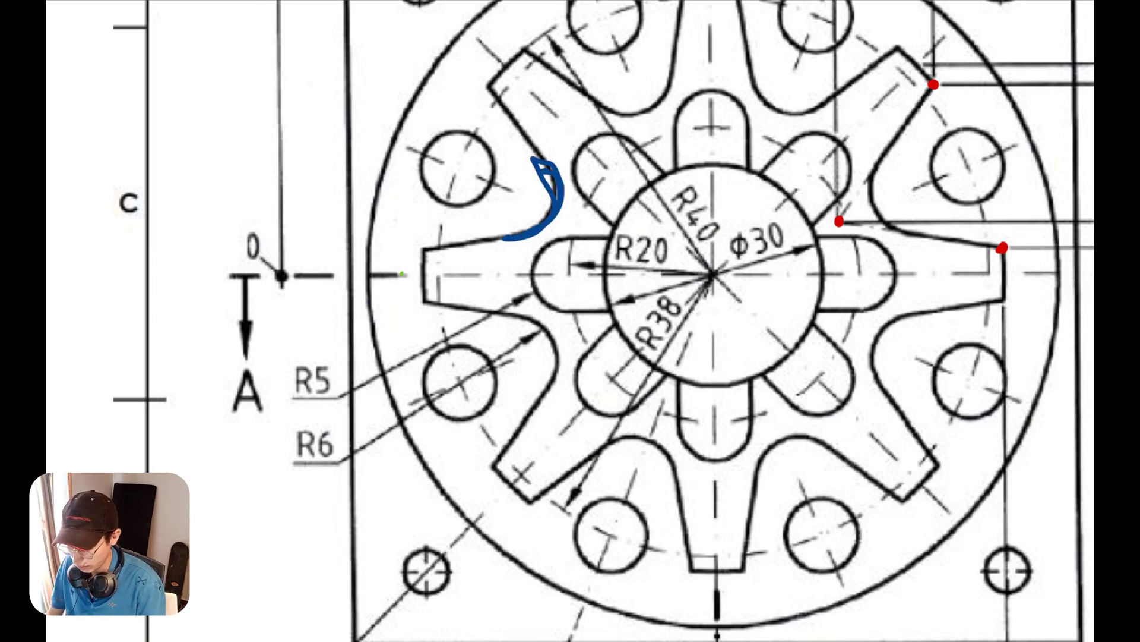
# Step: Examine the R6 rounded inner corners between the contour's arms in the reference drawing, marking the corners at the upper left
pyautogui.hotkey('ctrl', 'z')
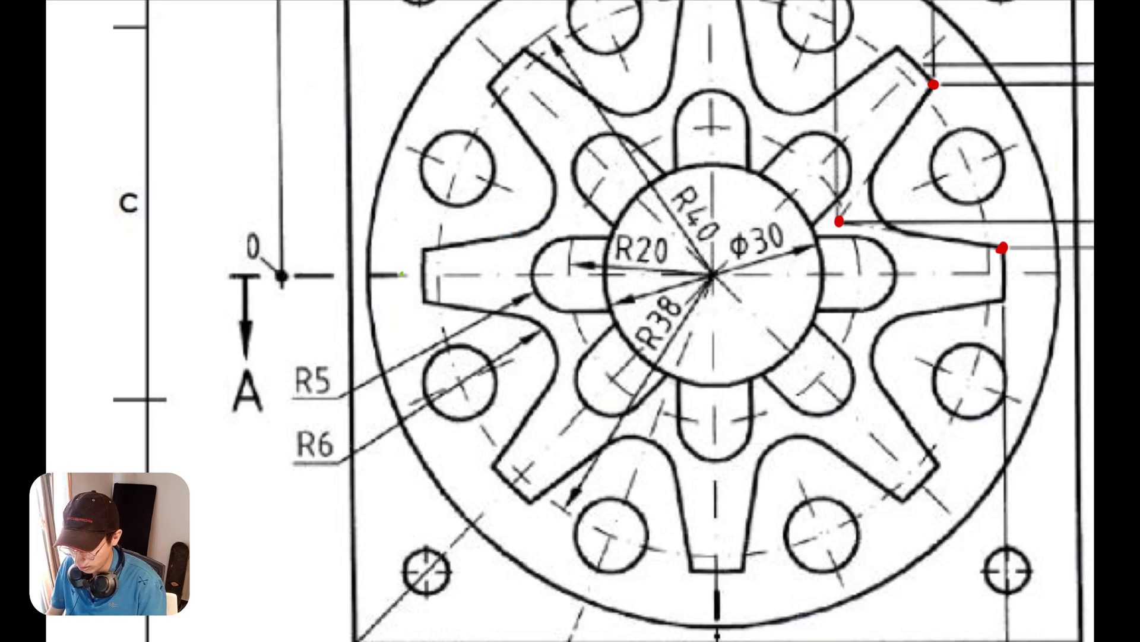
pyautogui.moveTo(500, 236); pyautogui.dragTo(538, 148)
pyautogui.moveTo(597, 95); pyautogui.dragTo(669, 77)
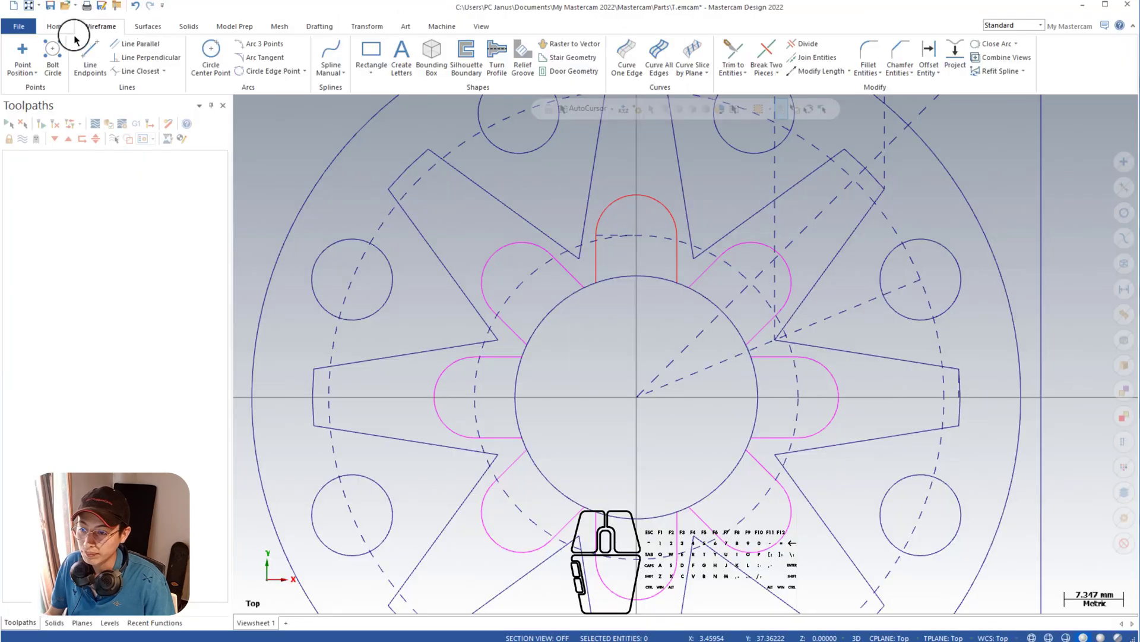
pyautogui.click(56, 26)
pyautogui.click(114, 29)
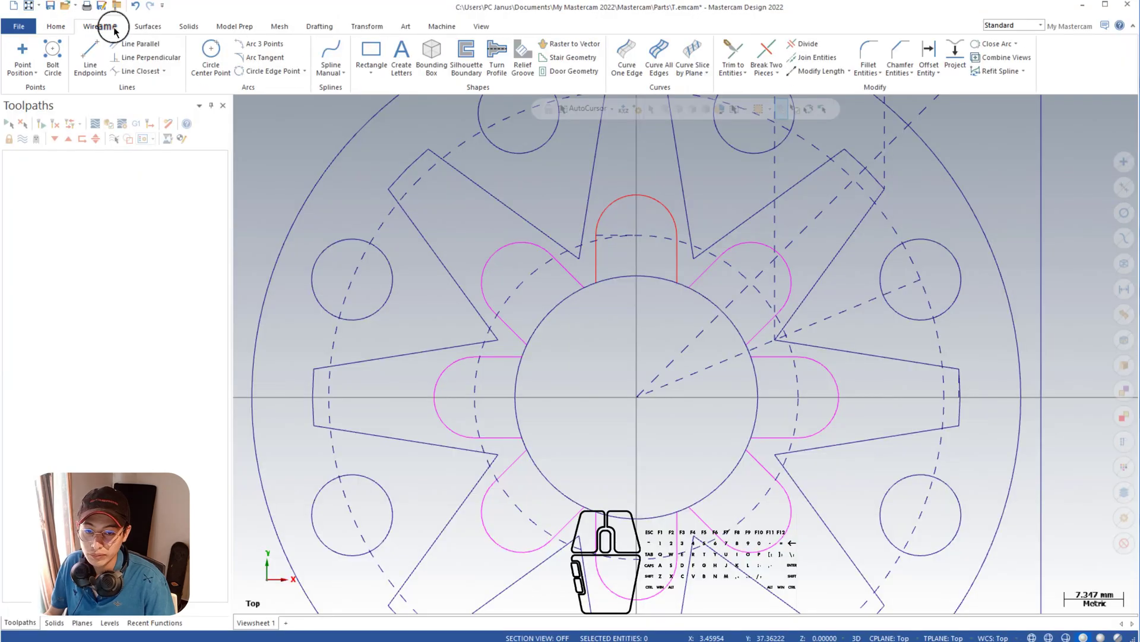
pyautogui.click(148, 26)
pyautogui.click(189, 26)
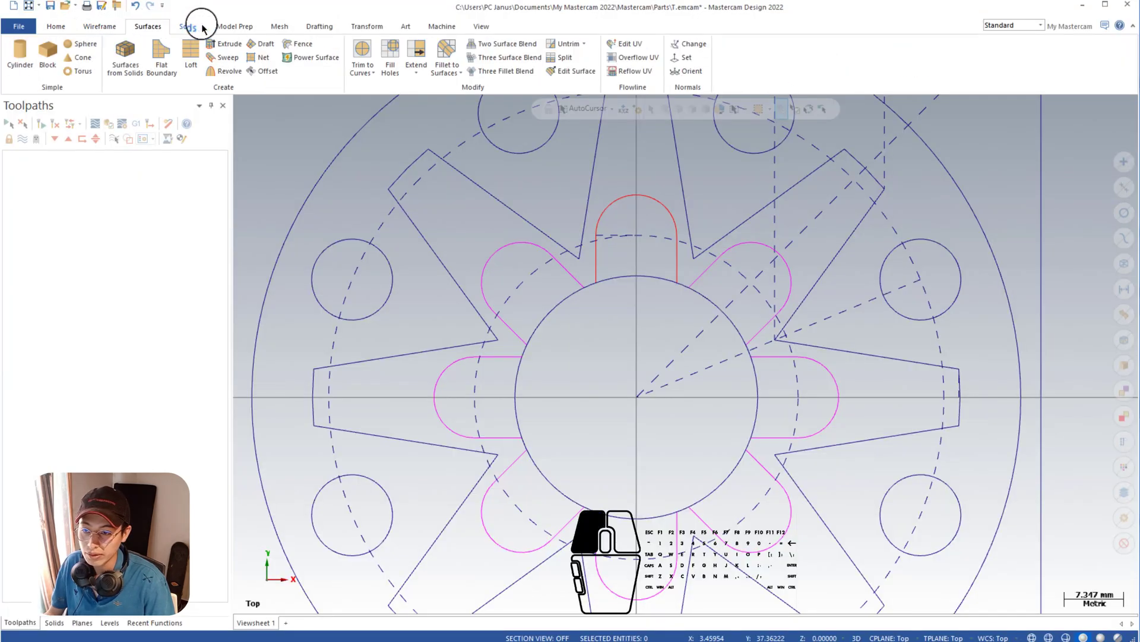
pyautogui.click(235, 26)
pyautogui.click(284, 28)
pyautogui.click(235, 27)
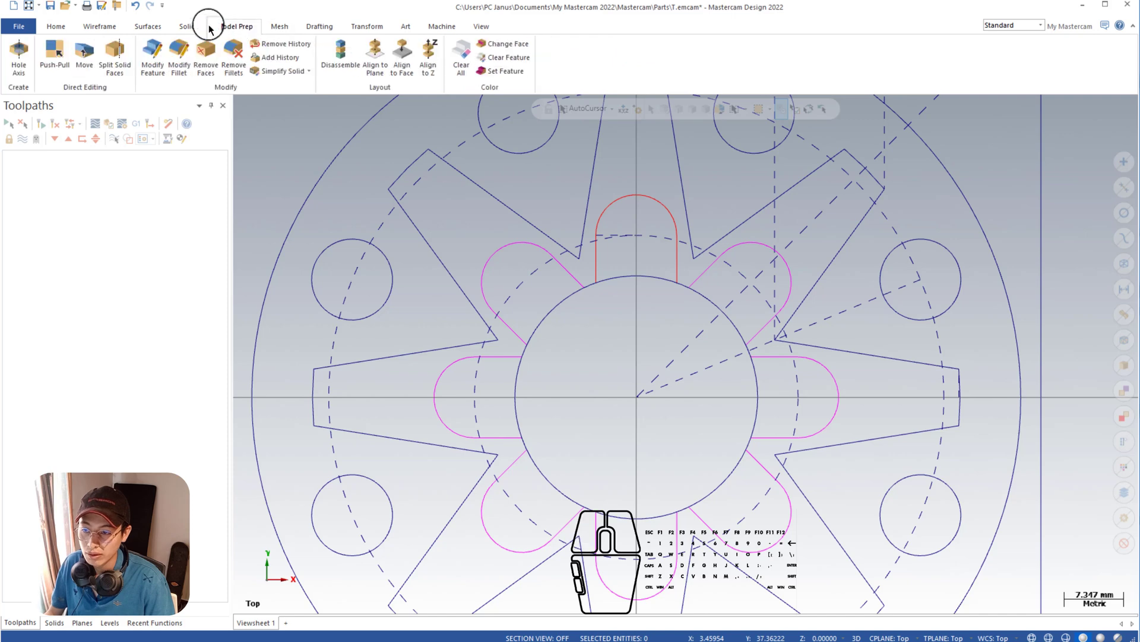
pyautogui.click(189, 26)
pyautogui.click(148, 26)
pyautogui.click(101, 26)
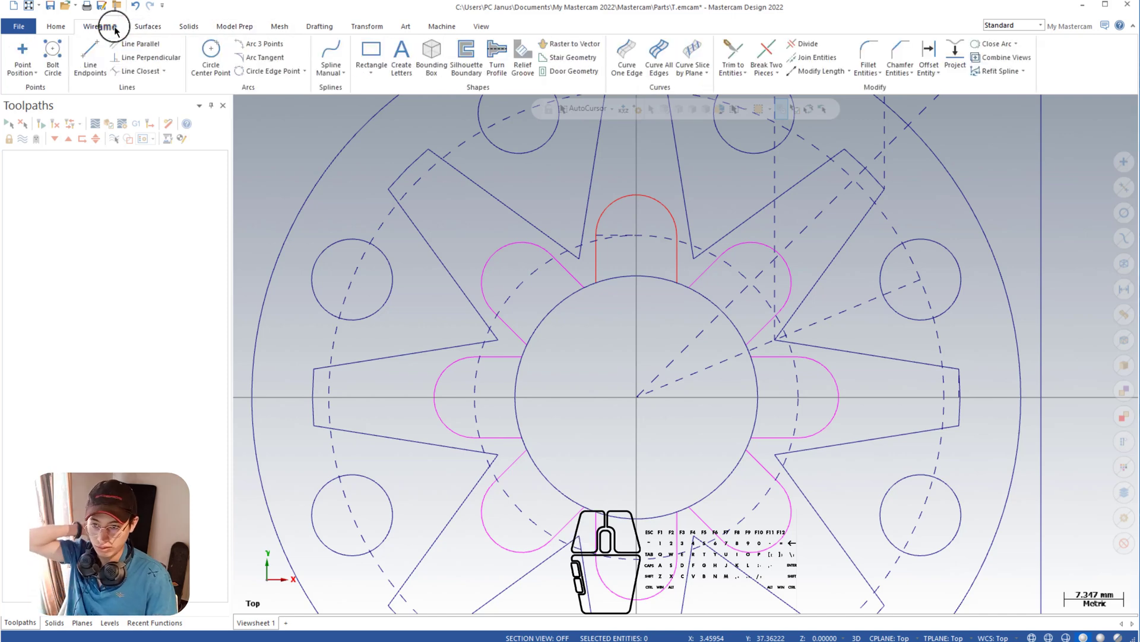
pyautogui.click(265, 57)
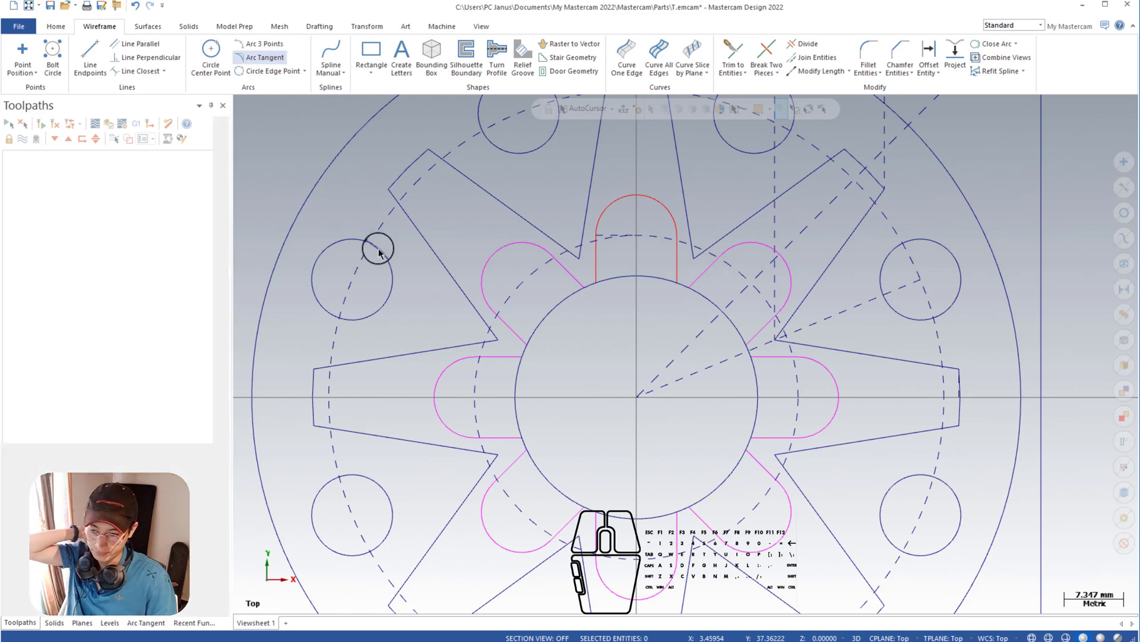
pyautogui.click(460, 343)
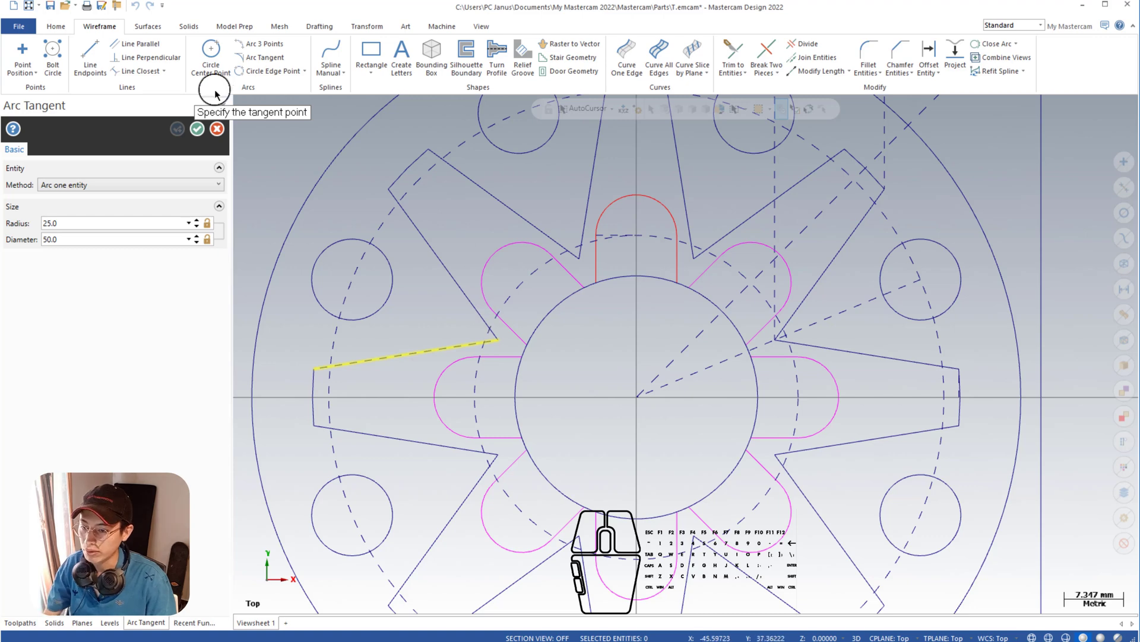
pyautogui.click(217, 129)
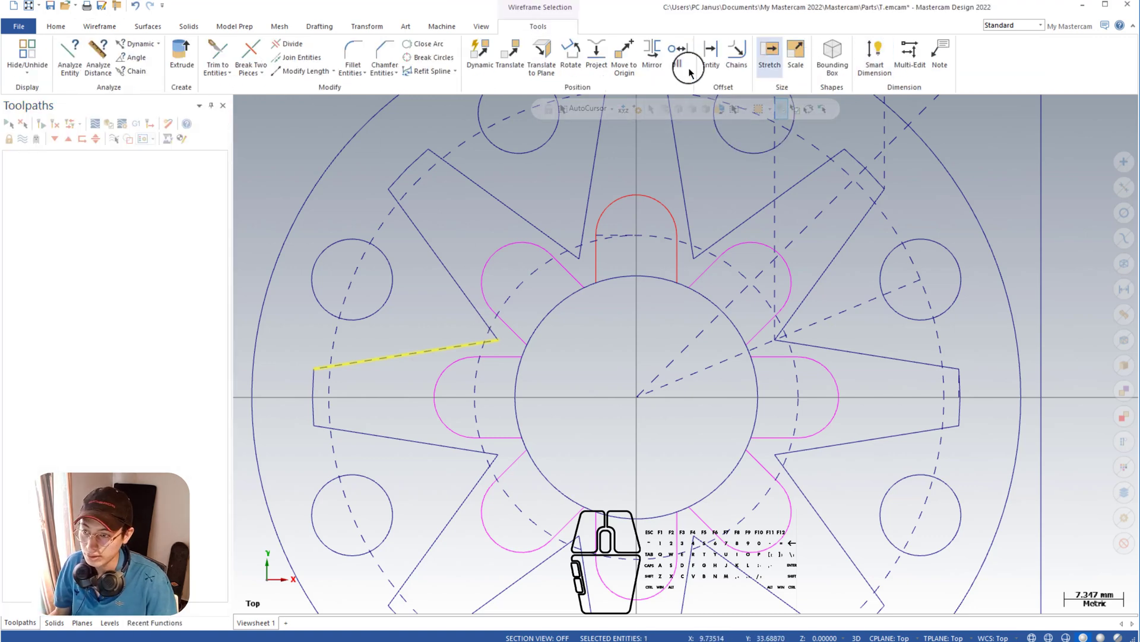
pyautogui.click(116, 23)
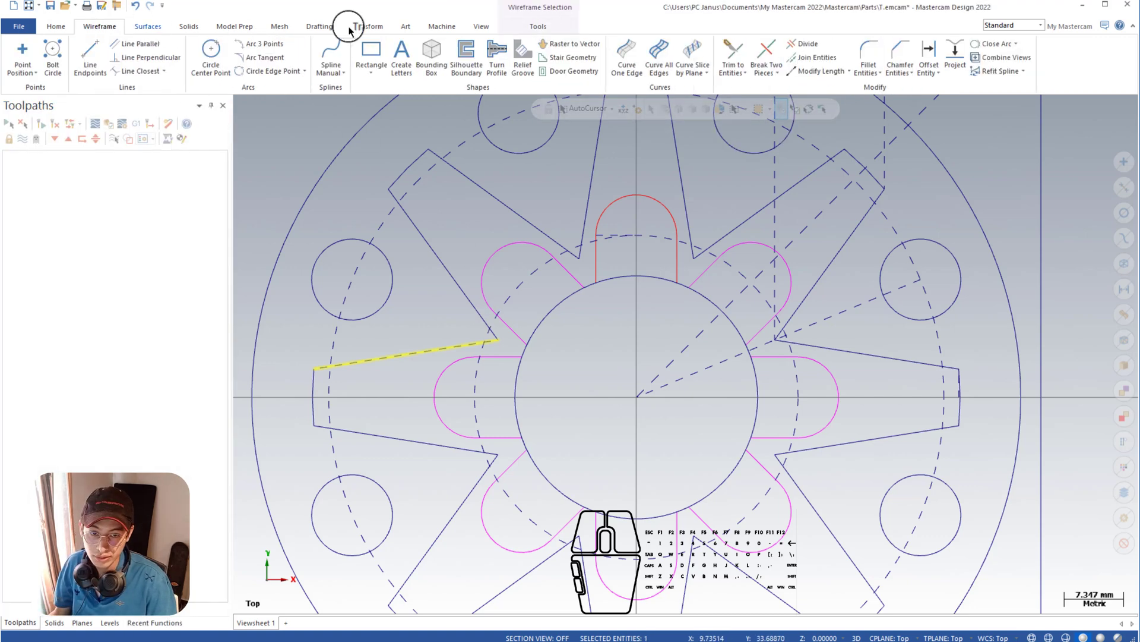
# Step: Fillet the inner corner between the contour's left and upper-left arms with a 6 mm radius, trimming the lines
pyautogui.click(863, 54)
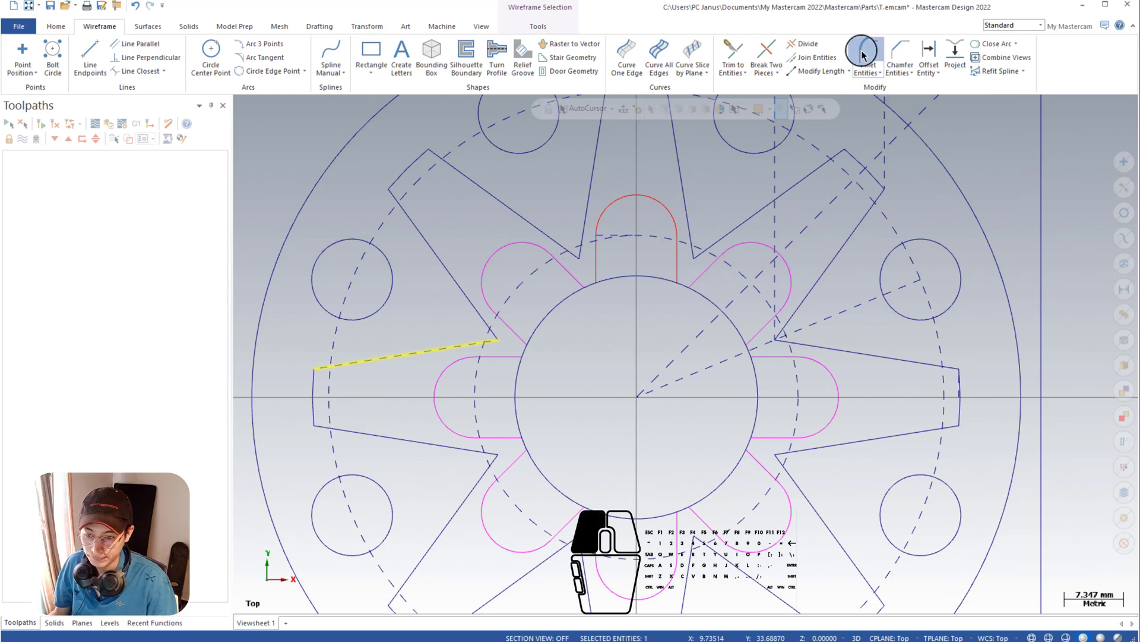
pyautogui.click(477, 330)
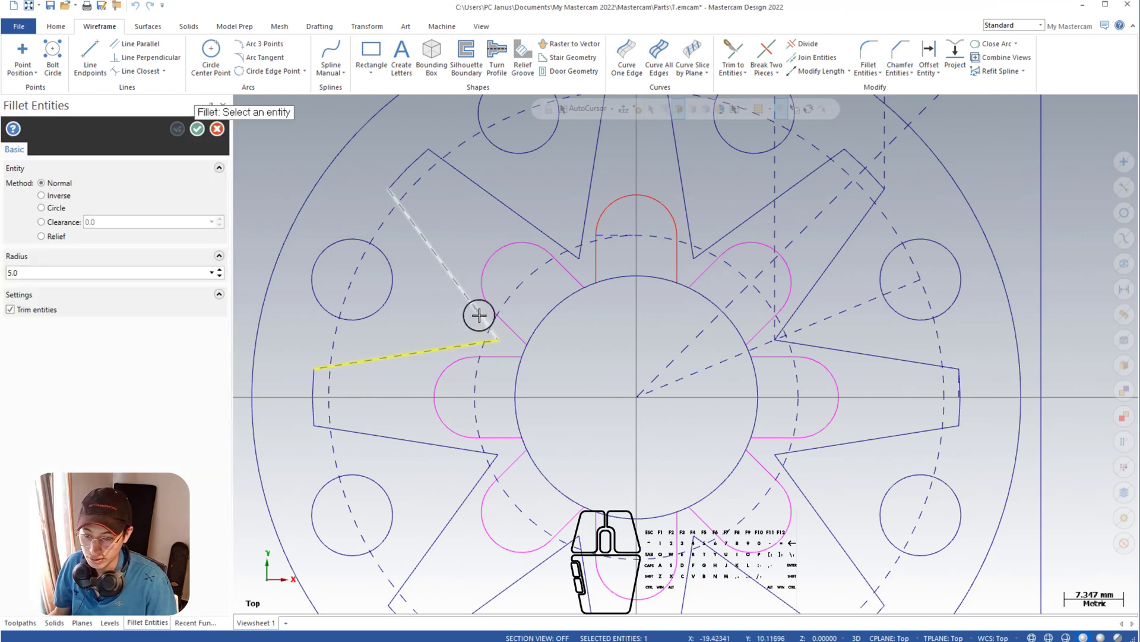
pyautogui.click(475, 332)
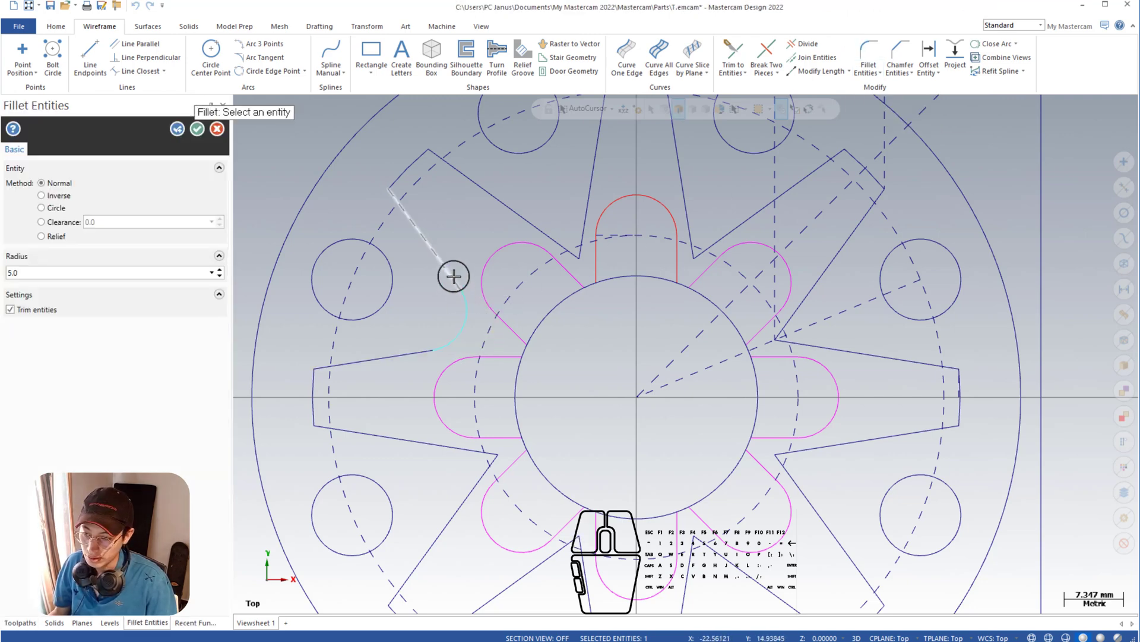
pyautogui.click(163, 269)
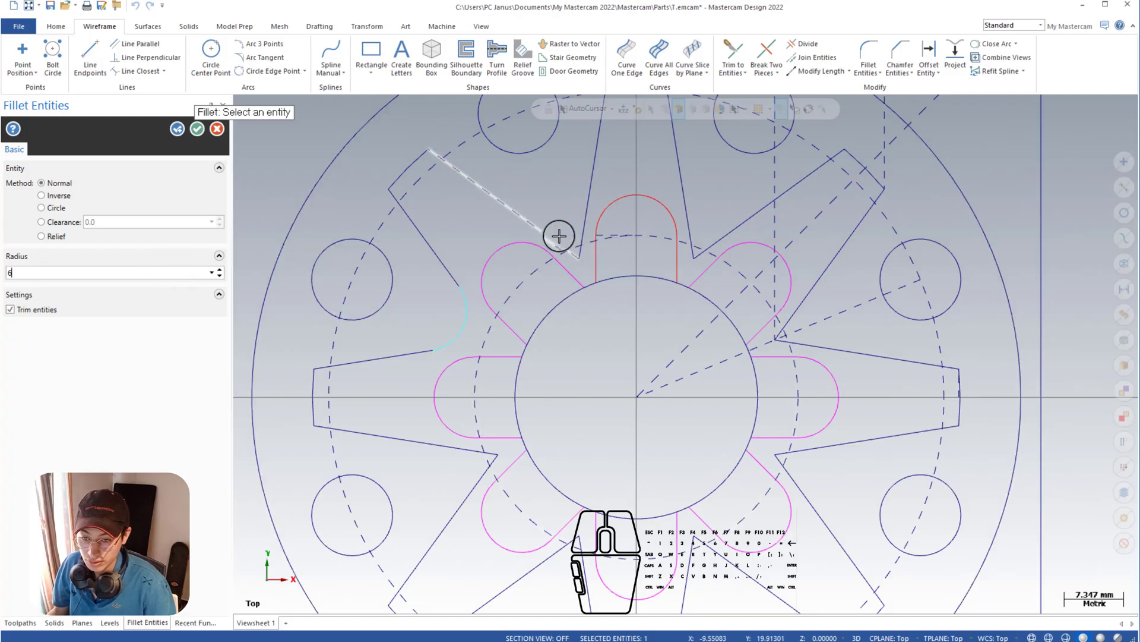
# Step: Fillet the inner corners on both sides of the top arm and between the upper-right and right arms at 6 mm
pyautogui.click(556, 236)
pyautogui.click(587, 208)
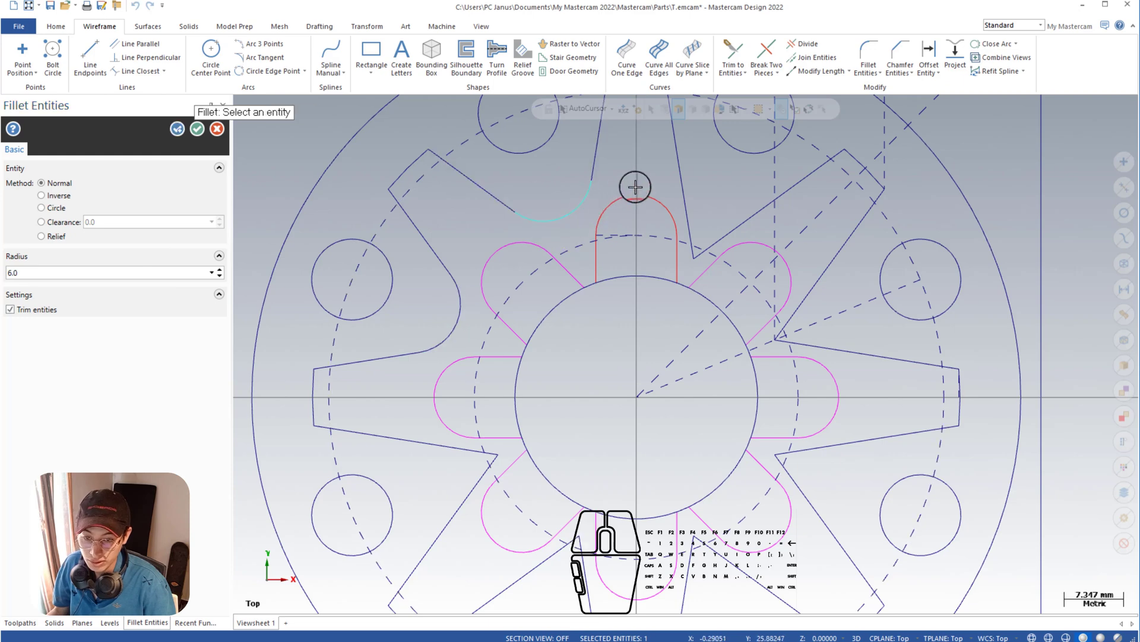
pyautogui.click(704, 231)
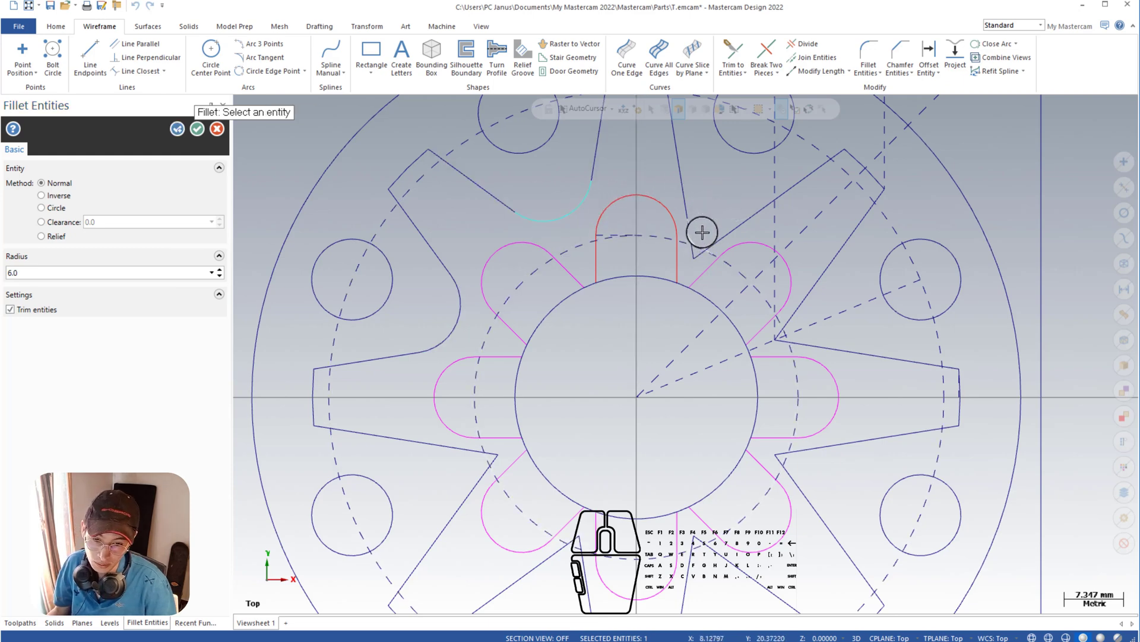
pyautogui.click(705, 224)
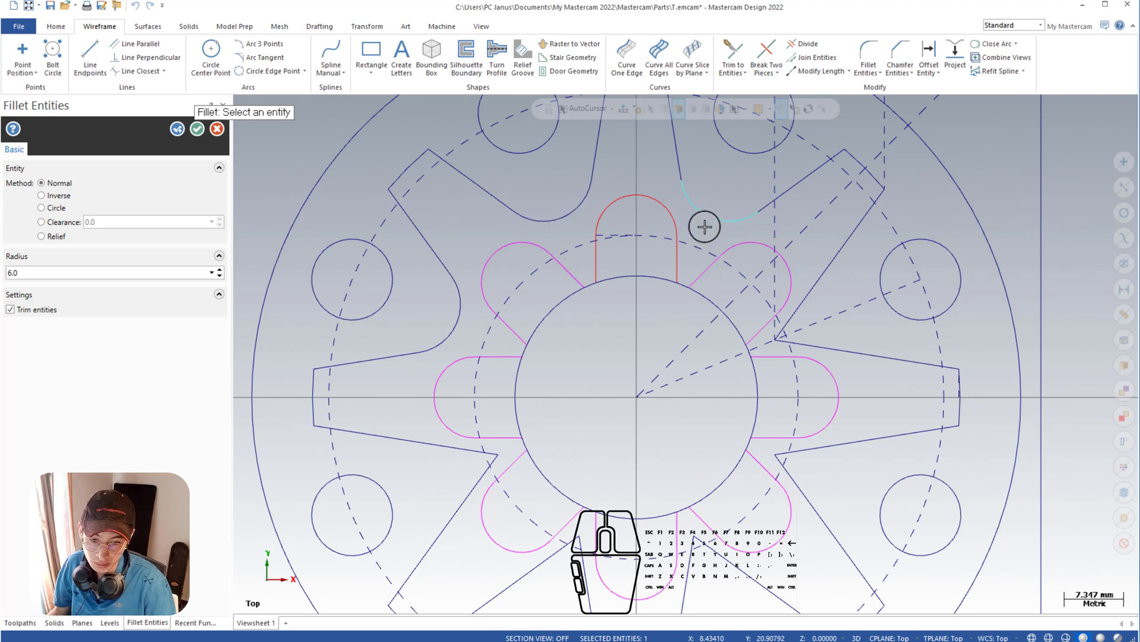
pyautogui.click(796, 315)
pyautogui.click(808, 343)
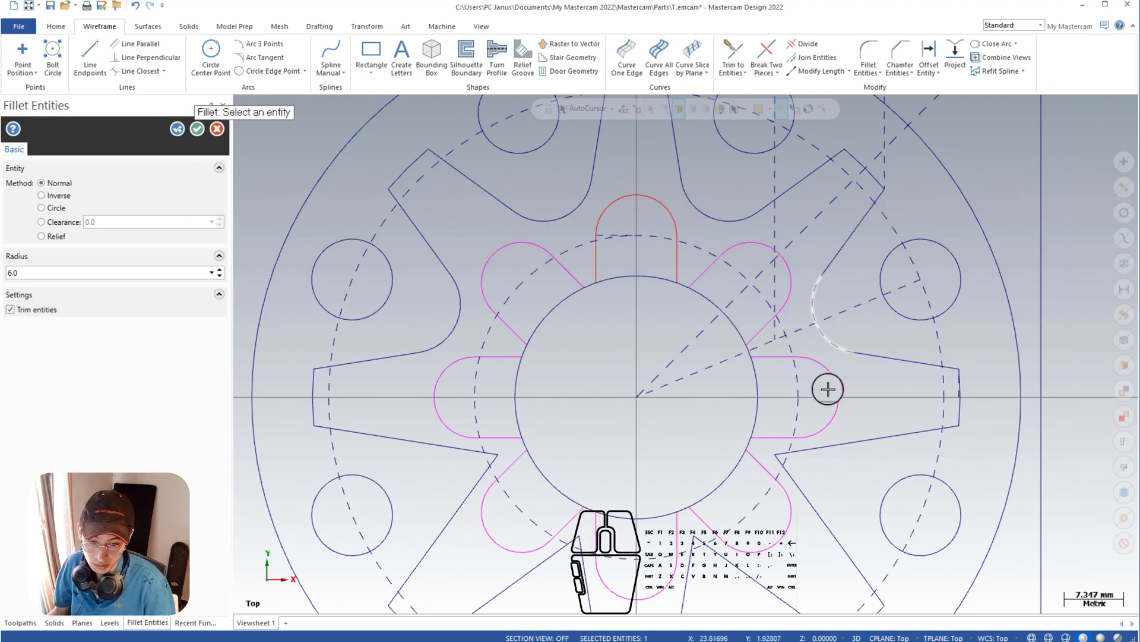
# Step: Fillet the contour's four remaining lower inner corners at 6 mm and clear the colors left on the copied slots
pyautogui.click(804, 467)
pyautogui.click(698, 570)
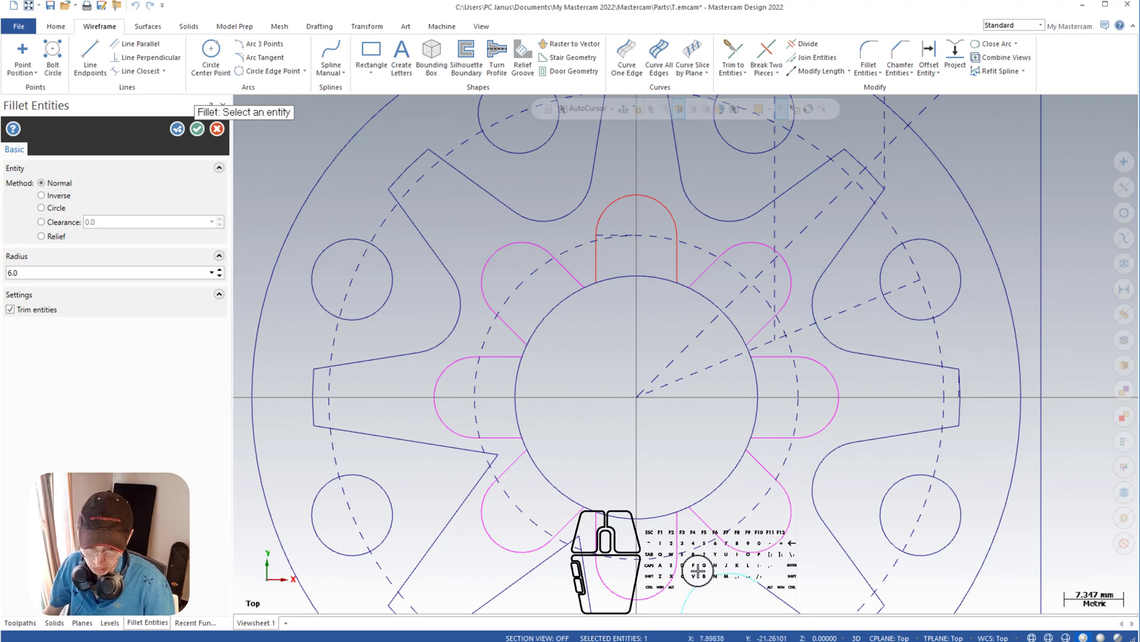
pyautogui.scroll(-3, 695, 572)
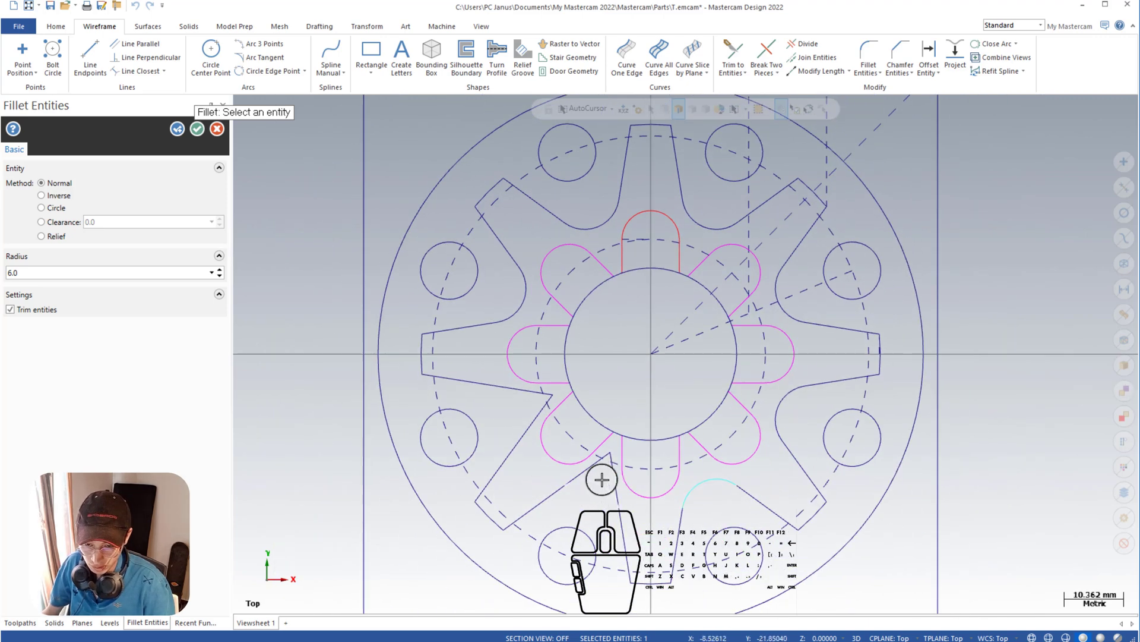
pyautogui.click(527, 394)
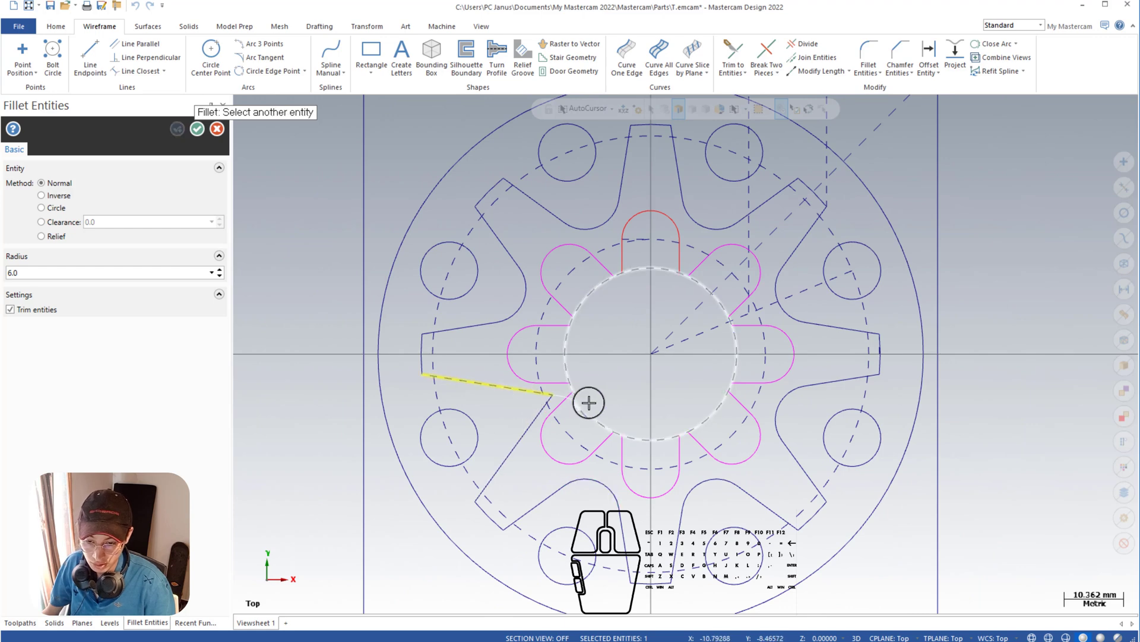
pyautogui.click(532, 423)
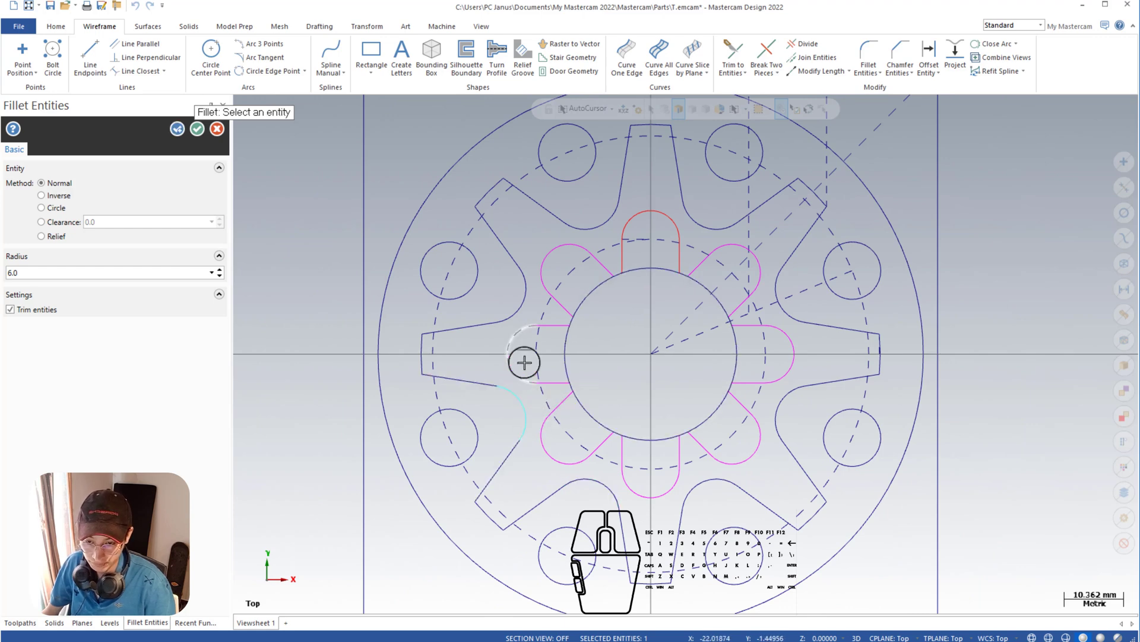
pyautogui.scroll(-2, 524, 362)
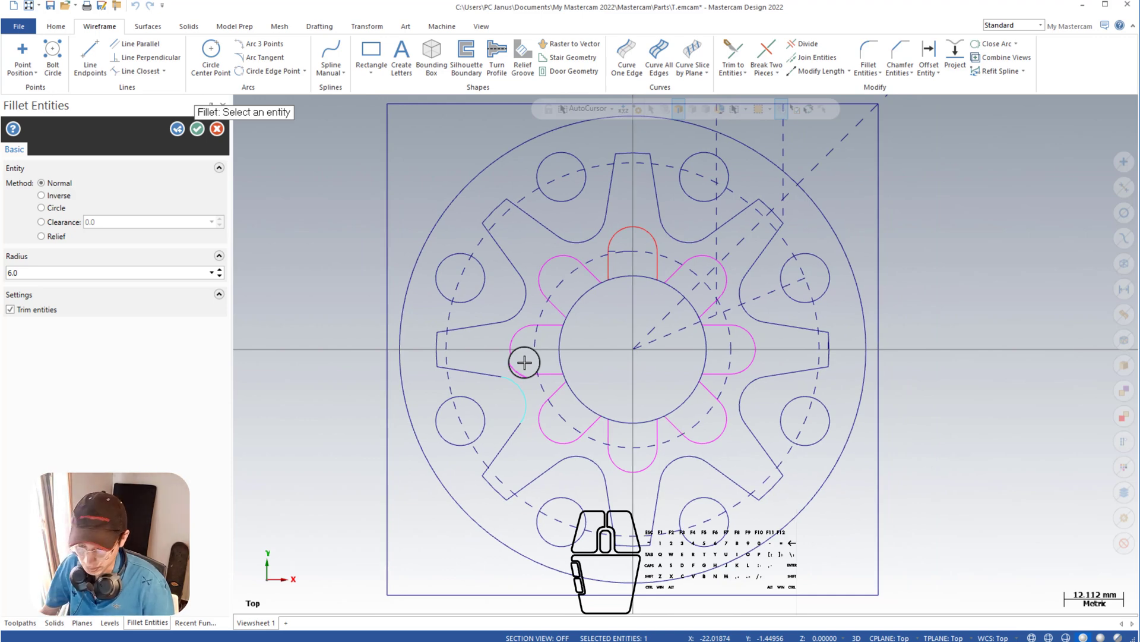
pyautogui.click(197, 128)
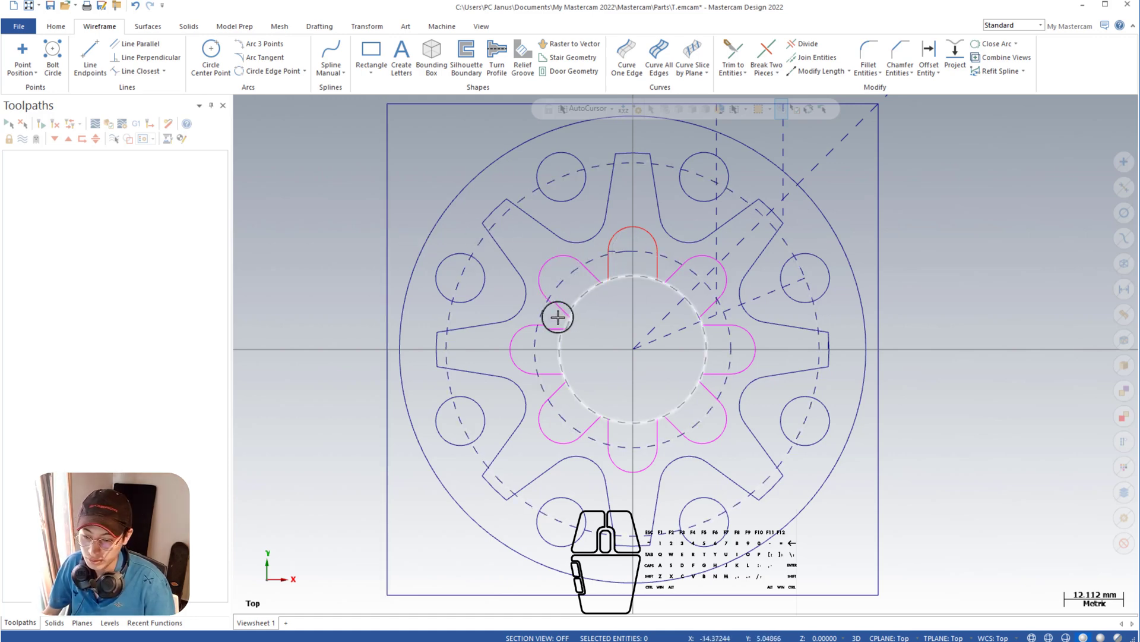
pyautogui.rightClick(493, 277)
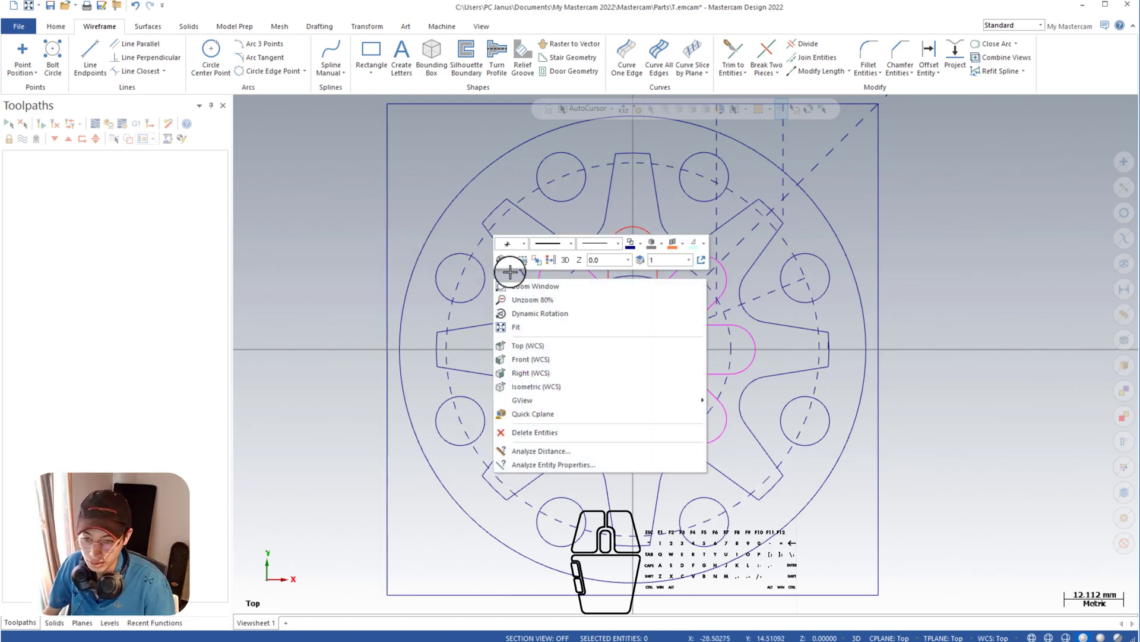
pyautogui.click(549, 260)
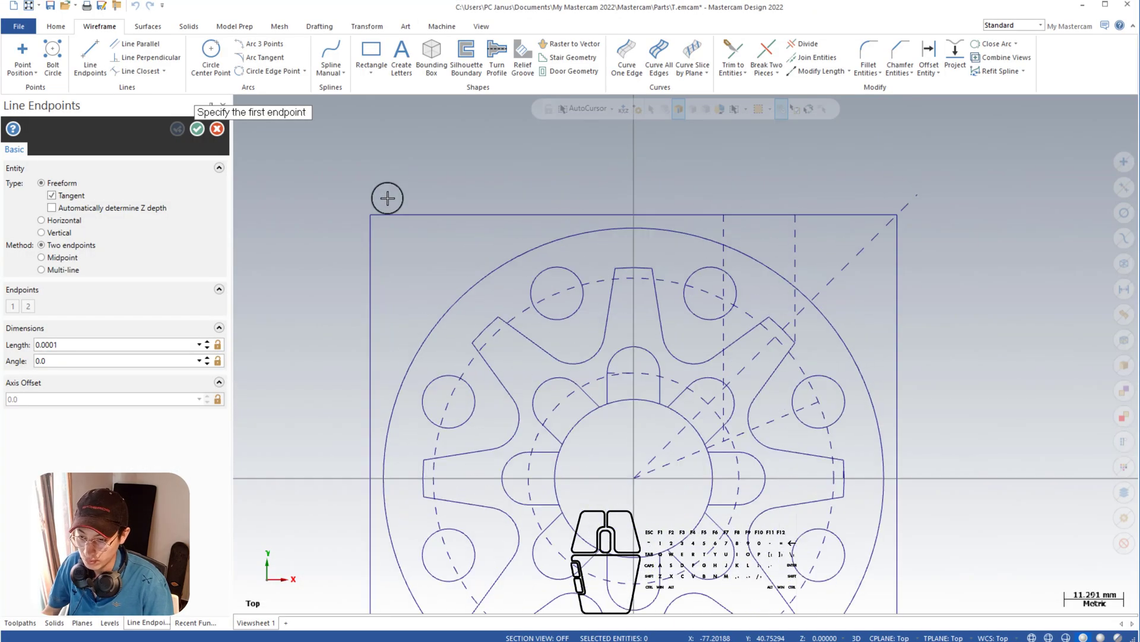
# Step: Draw a 10 mm line straight down from the square's upper-left corner along its left side
pyautogui.scroll(5, 371, 252)
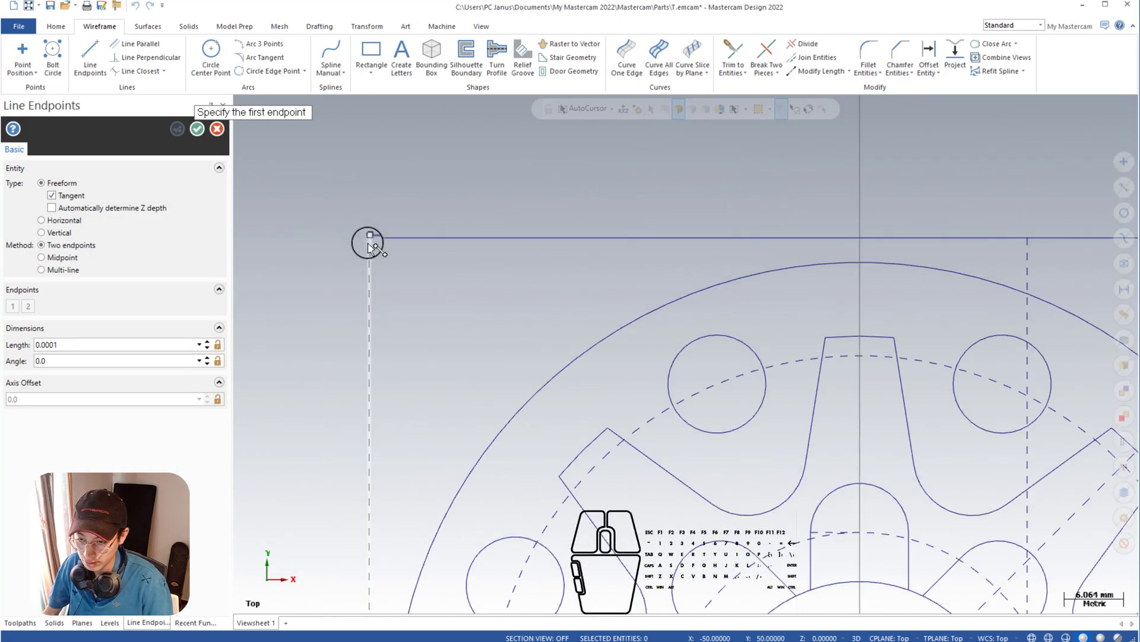
pyautogui.click(369, 238)
pyautogui.click(369, 294)
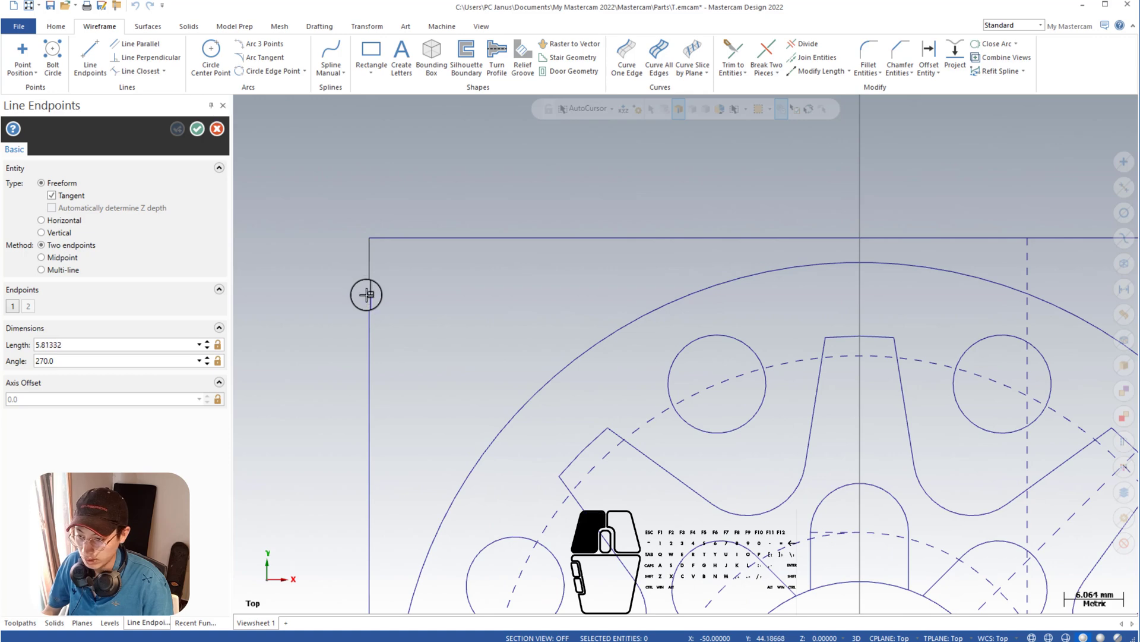
pyautogui.click(106, 343)
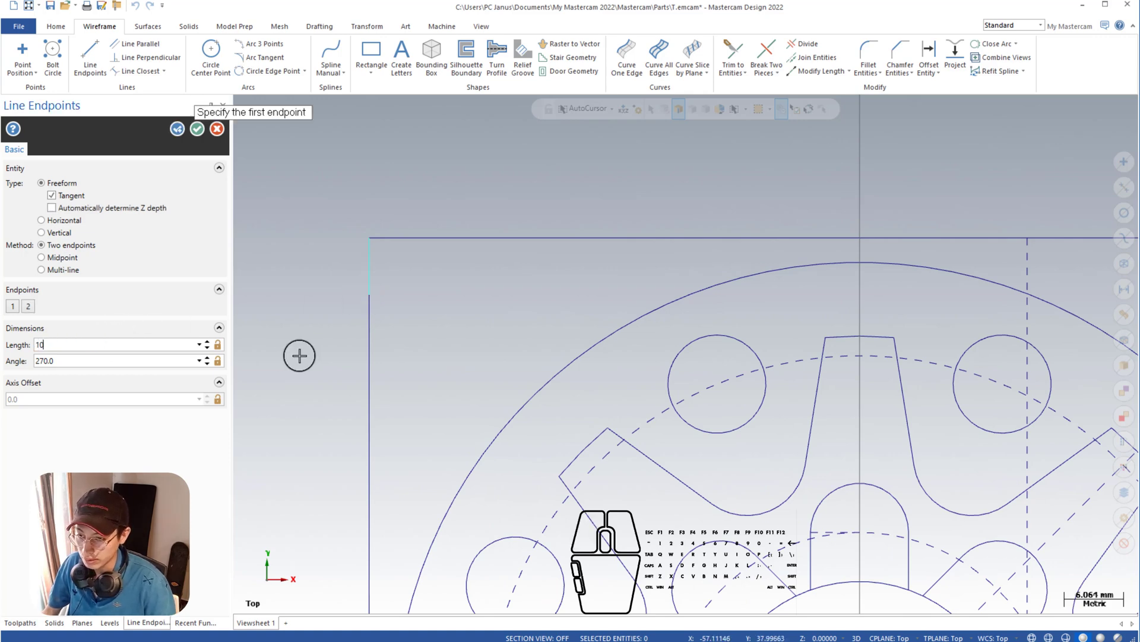
pyautogui.click(191, 136)
# Step: Draw a 10 mm horizontal line rightward from the lower end of the short vertical line on the square's left side
pyautogui.click(89, 55)
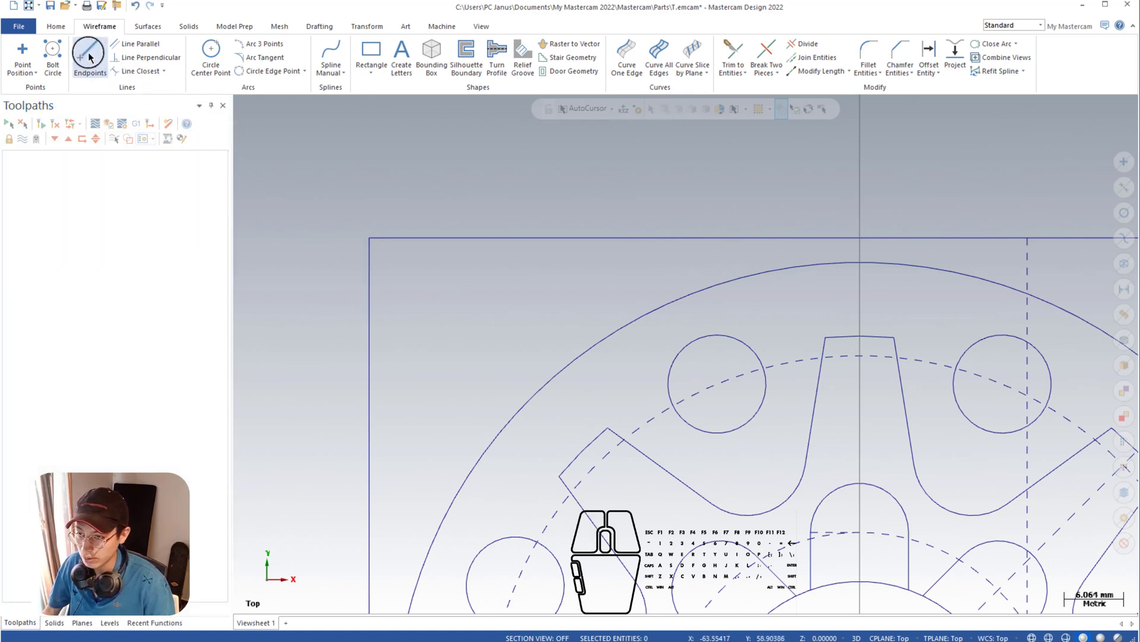
pyautogui.click(369, 336)
pyautogui.click(455, 336)
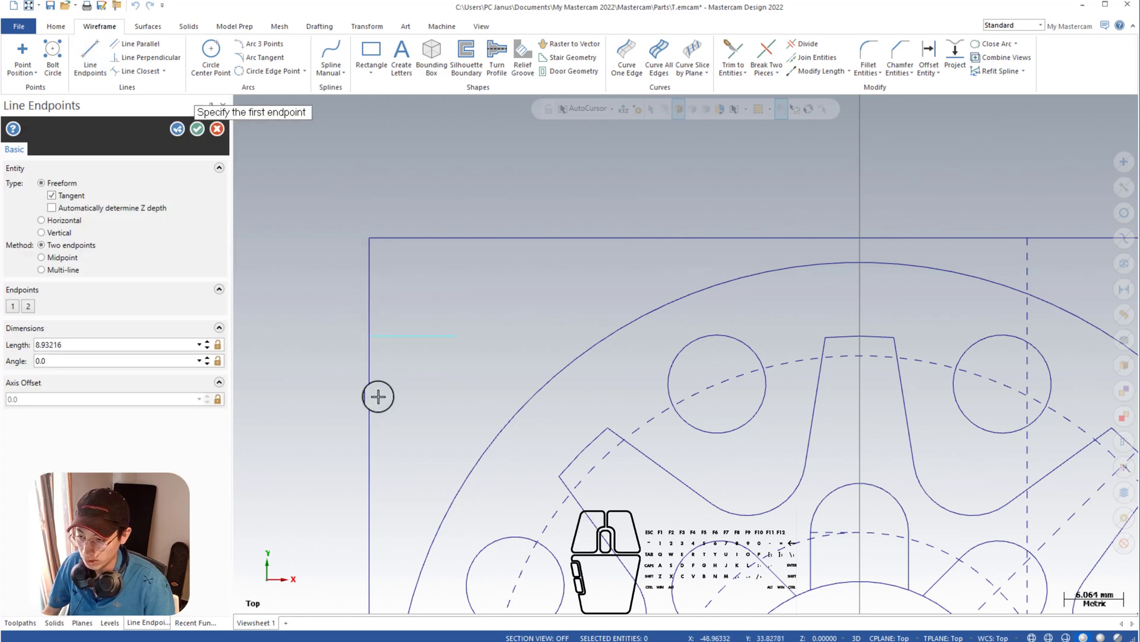
pyautogui.click(136, 349)
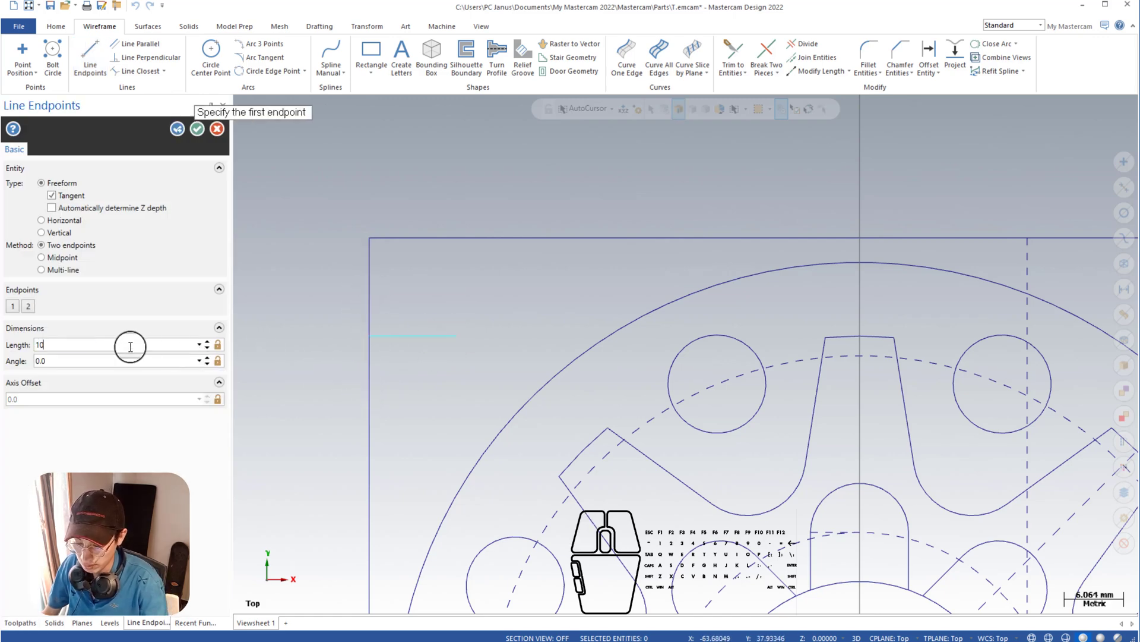
pyautogui.click(198, 135)
# Step: Change the short horizontal line near the square's upper-left corner to a dashed line style
pyautogui.click(430, 336)
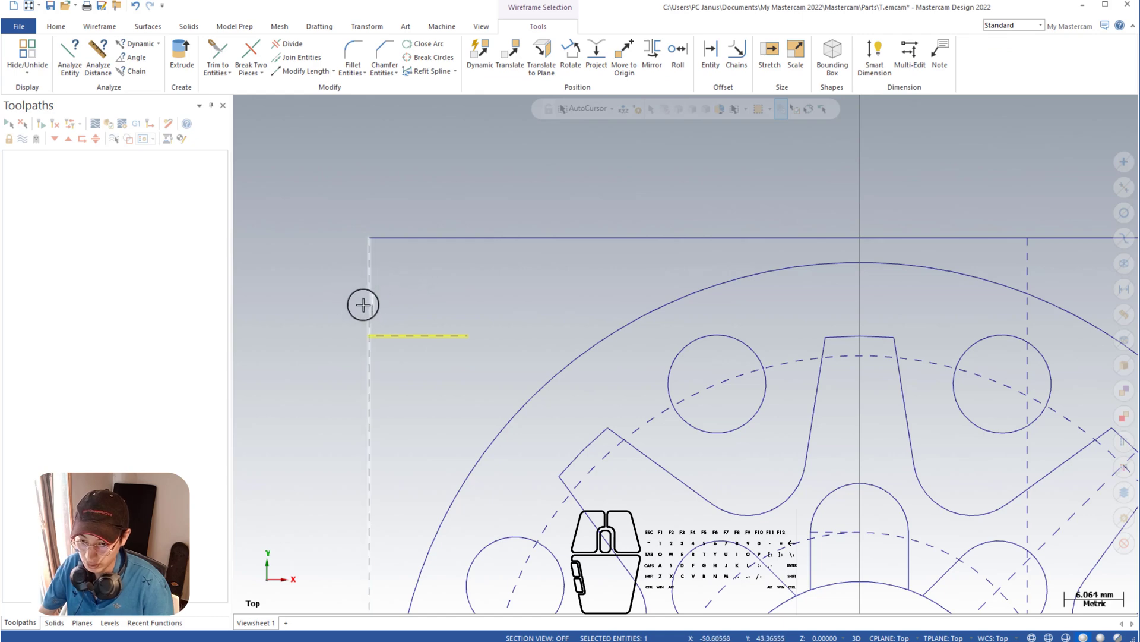
pyautogui.press('Escape')
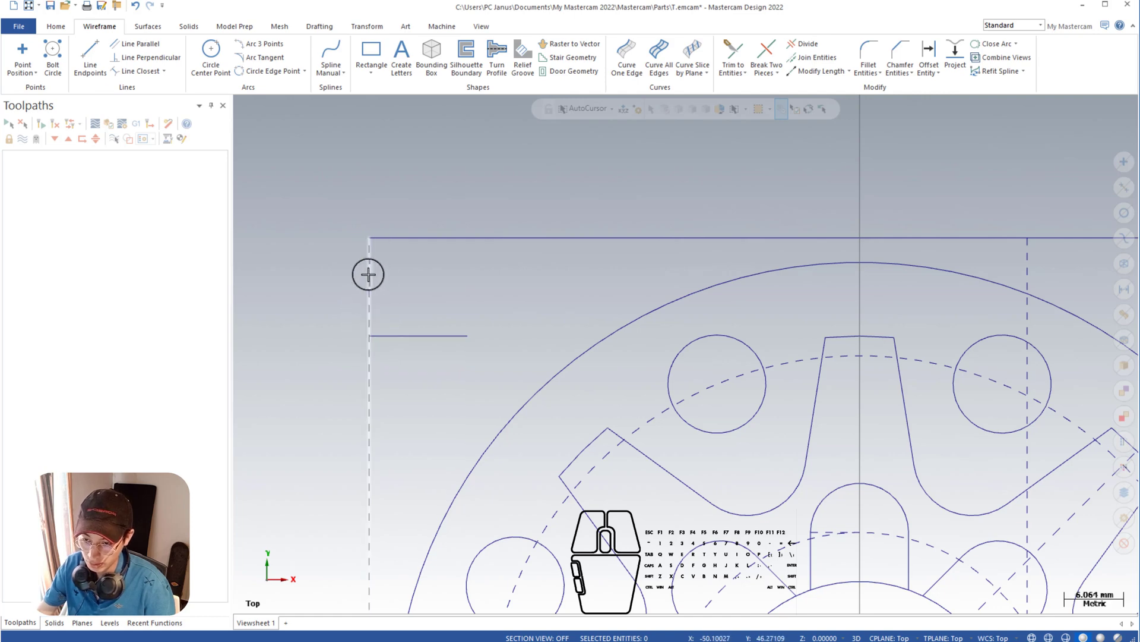
pyautogui.click(423, 338)
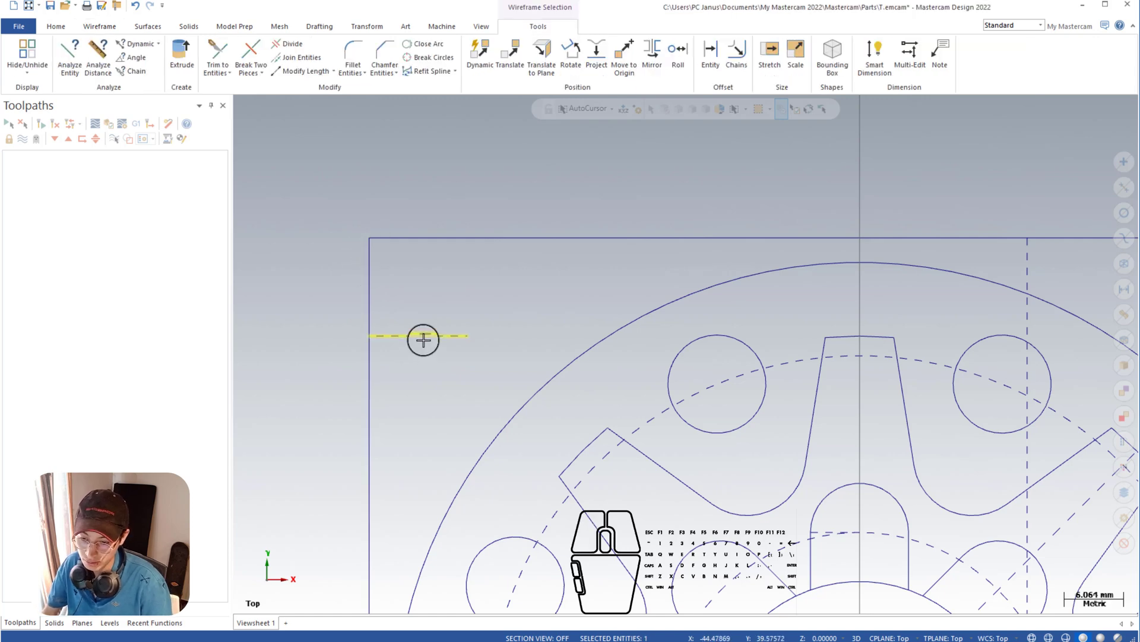
pyautogui.rightClick(423, 339)
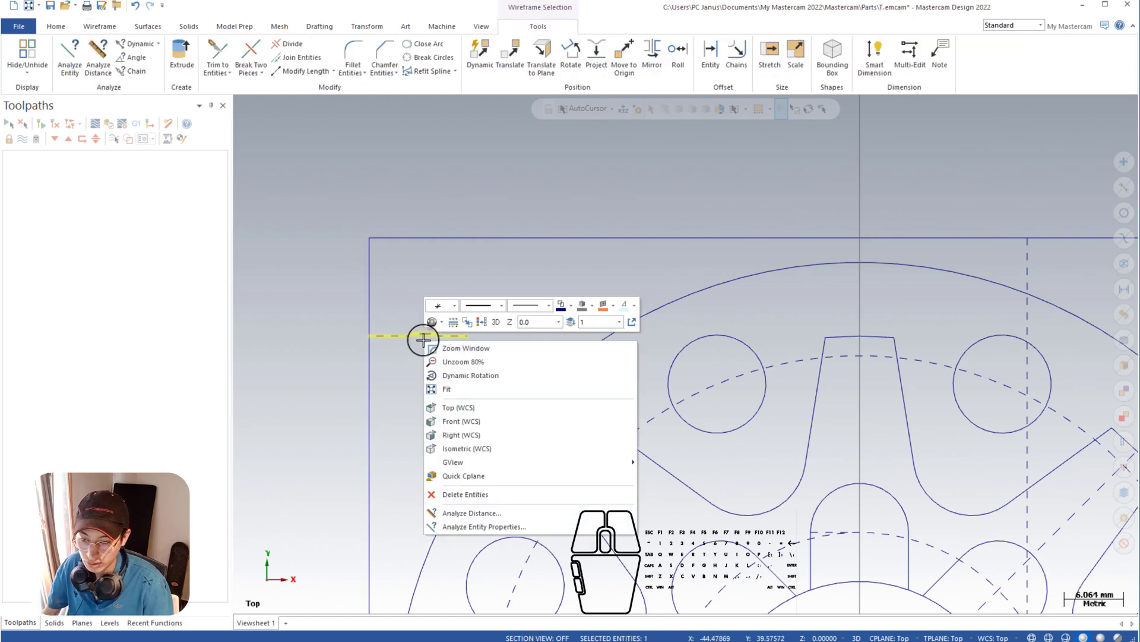
pyautogui.click(502, 305)
pyautogui.click(497, 327)
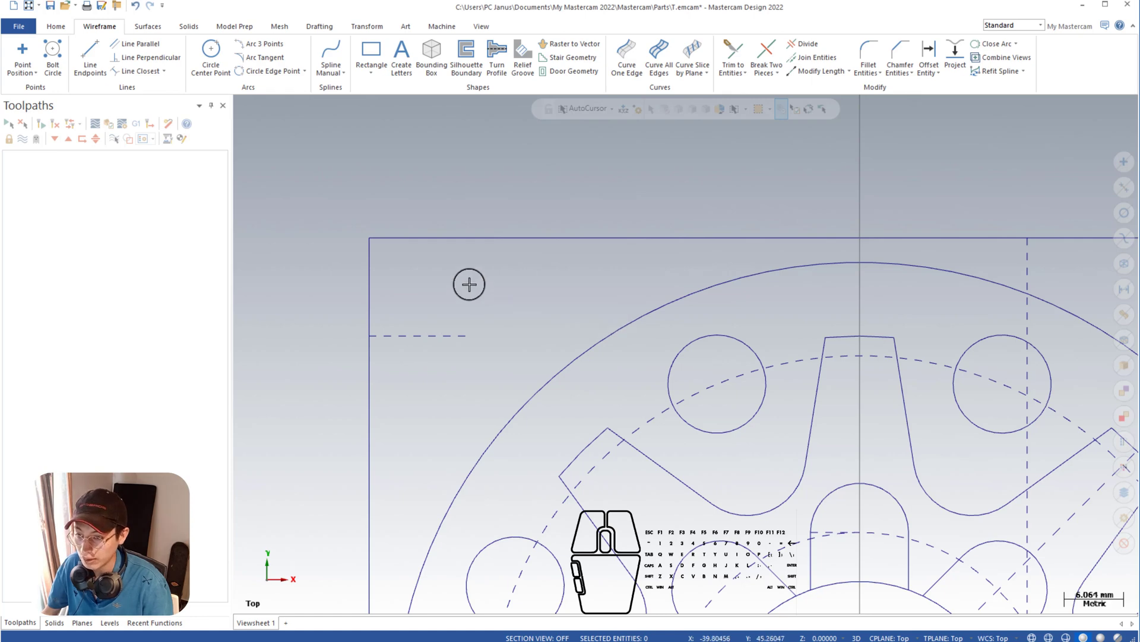
# Step: Draw a circle of 3 mm radius centered on the right end of the short dashed line
pyautogui.click(211, 52)
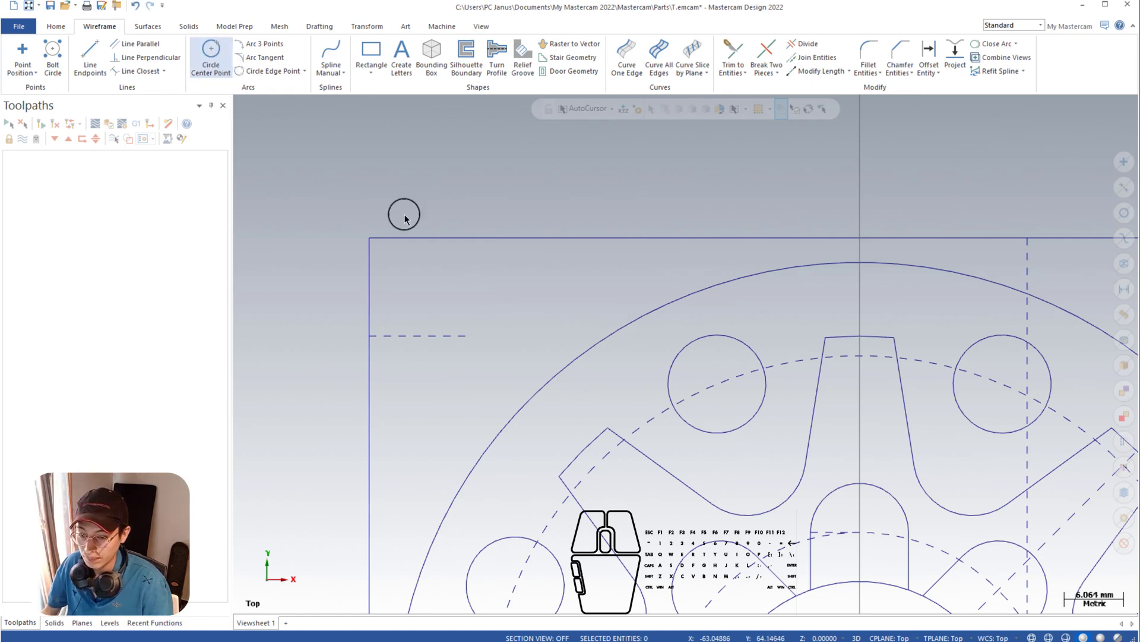
pyautogui.click(468, 336)
pyautogui.click(518, 286)
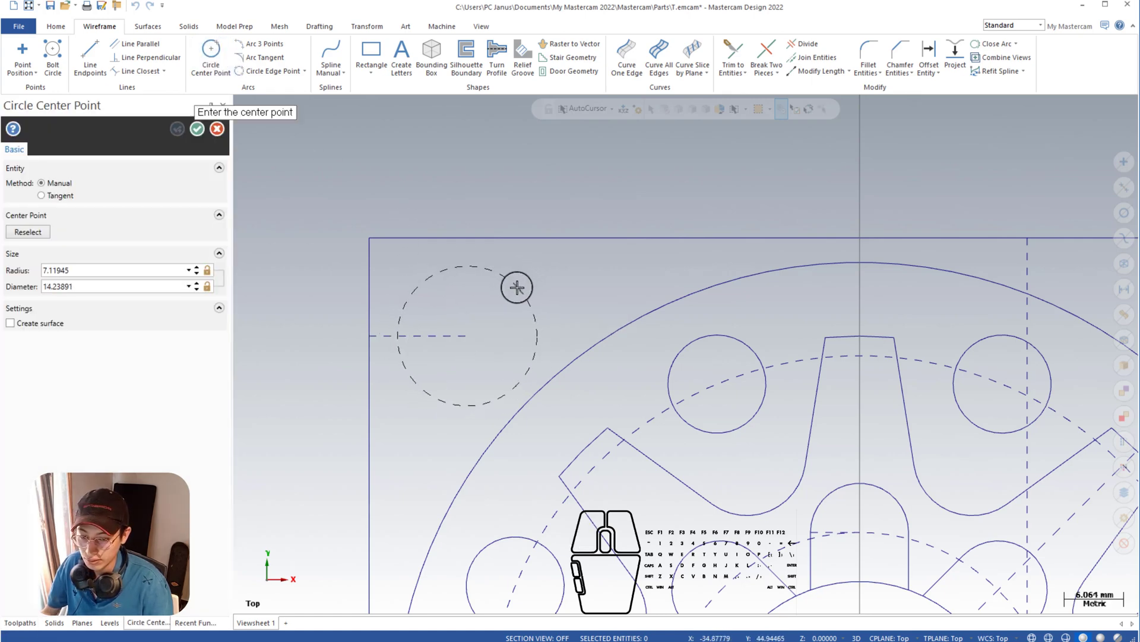
pyautogui.rightClick(518, 289)
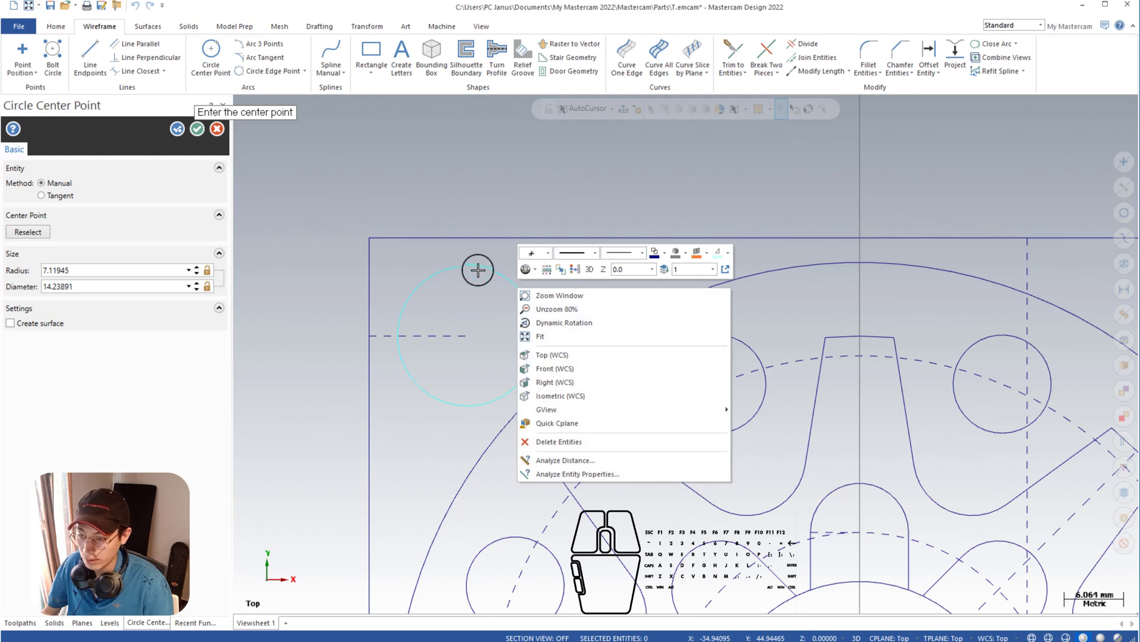
pyautogui.click(109, 275)
pyautogui.click(101, 272)
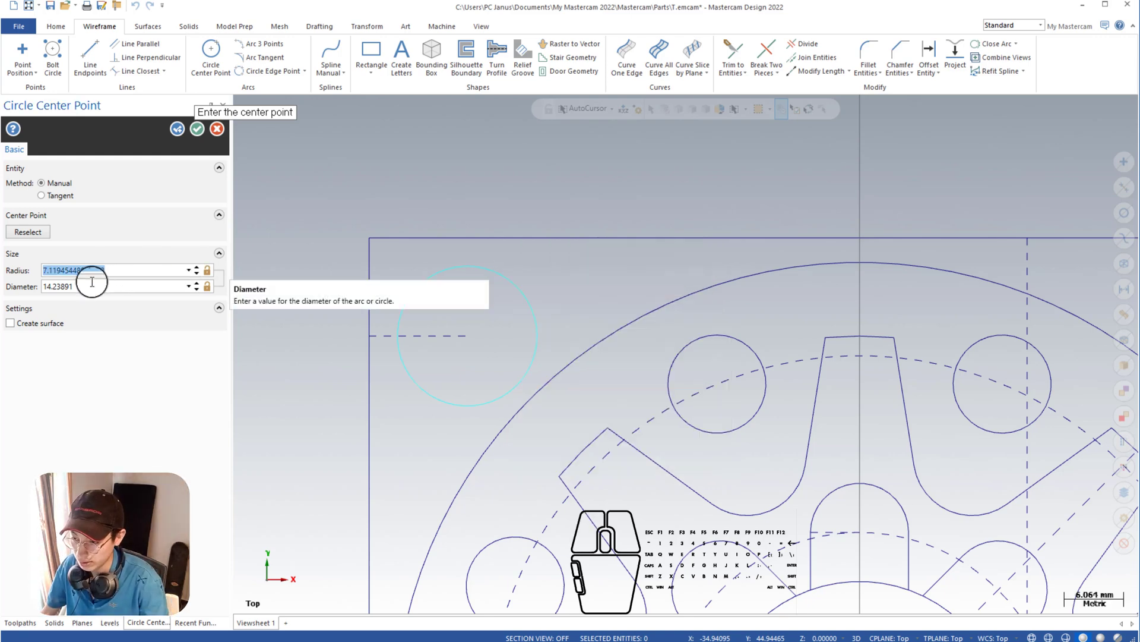
pyautogui.write('3')
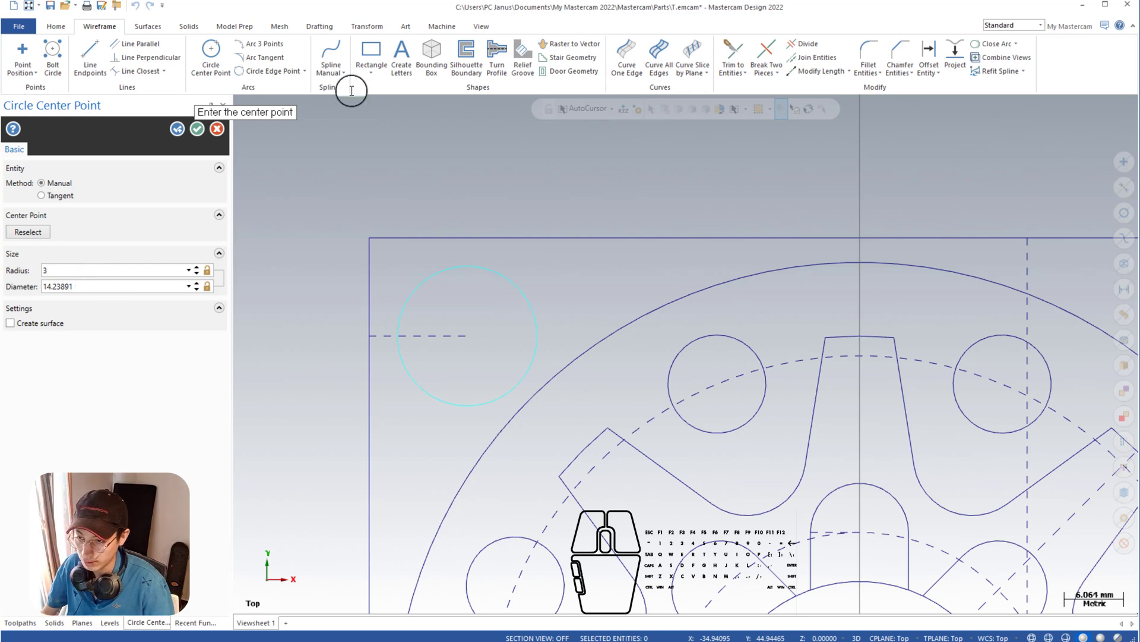
pyautogui.click(197, 128)
# Step: Set up a mirrored copy of the small circle near the square's upper-left corner about both the X and Y axes
pyautogui.scroll(-2, 492, 272)
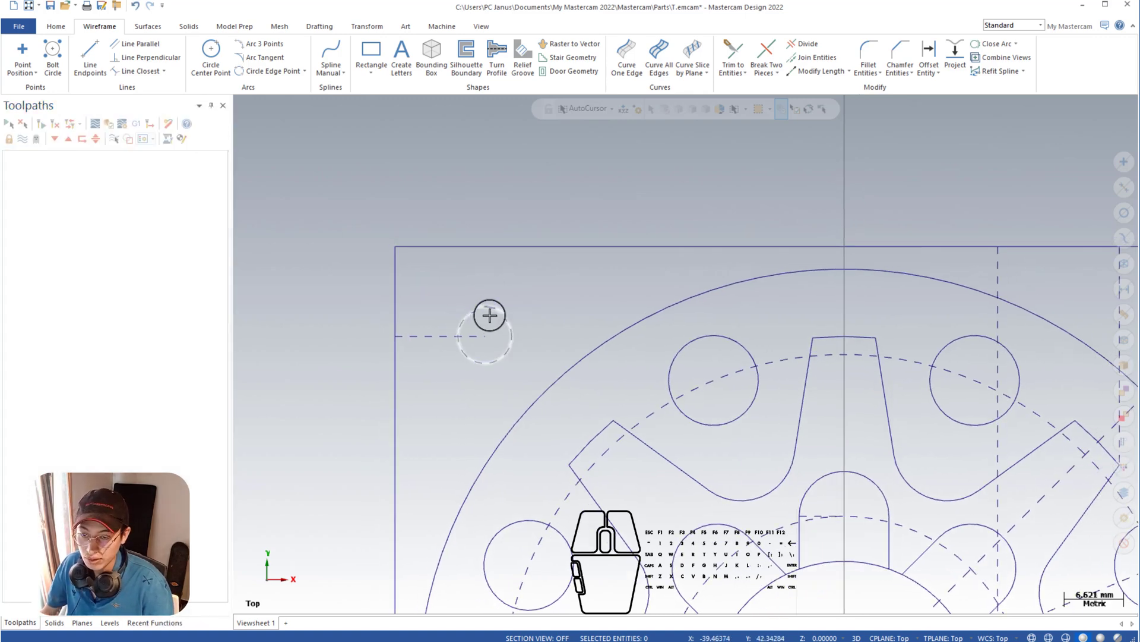
pyautogui.click(489, 310)
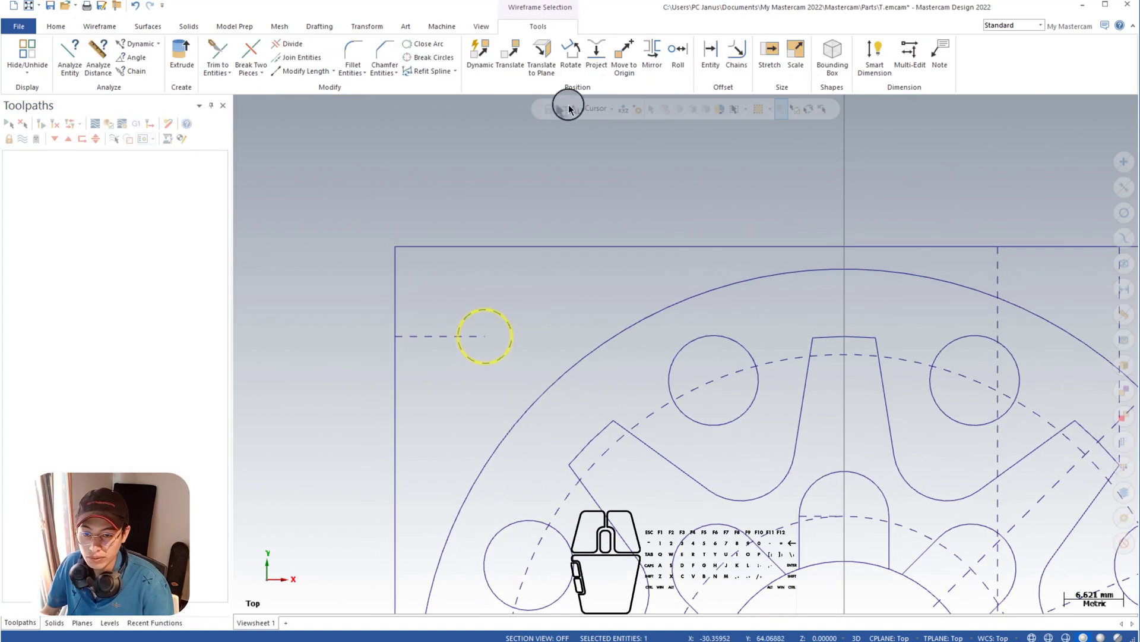
pyautogui.click(647, 58)
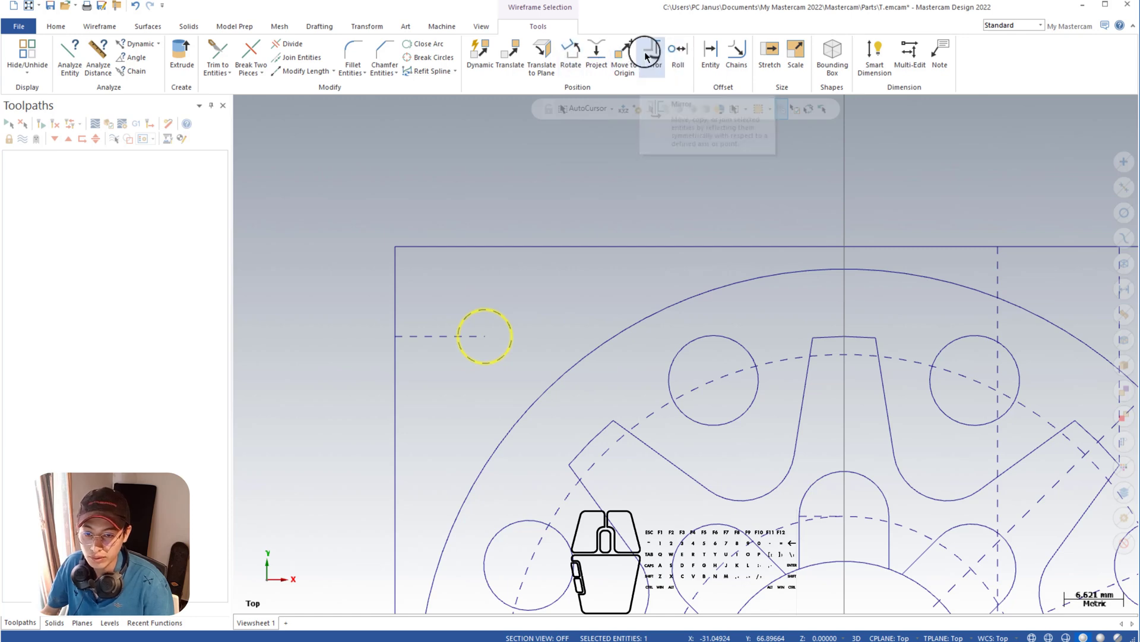
pyautogui.scroll(-4, 560, 280)
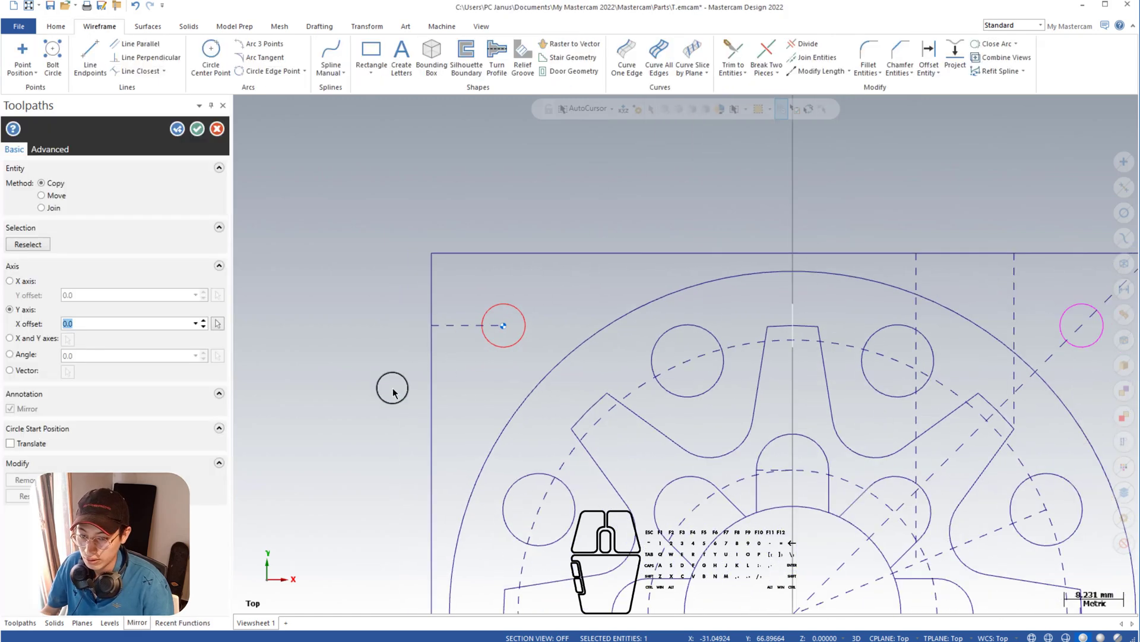
pyautogui.click(30, 338)
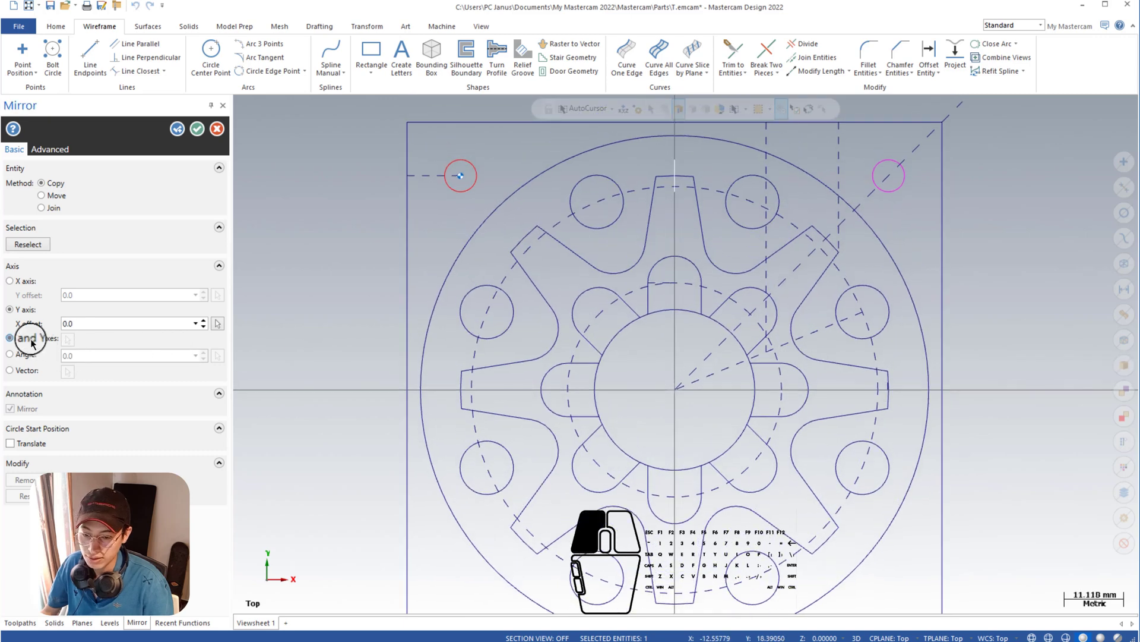
pyautogui.scroll(-1, 692, 319)
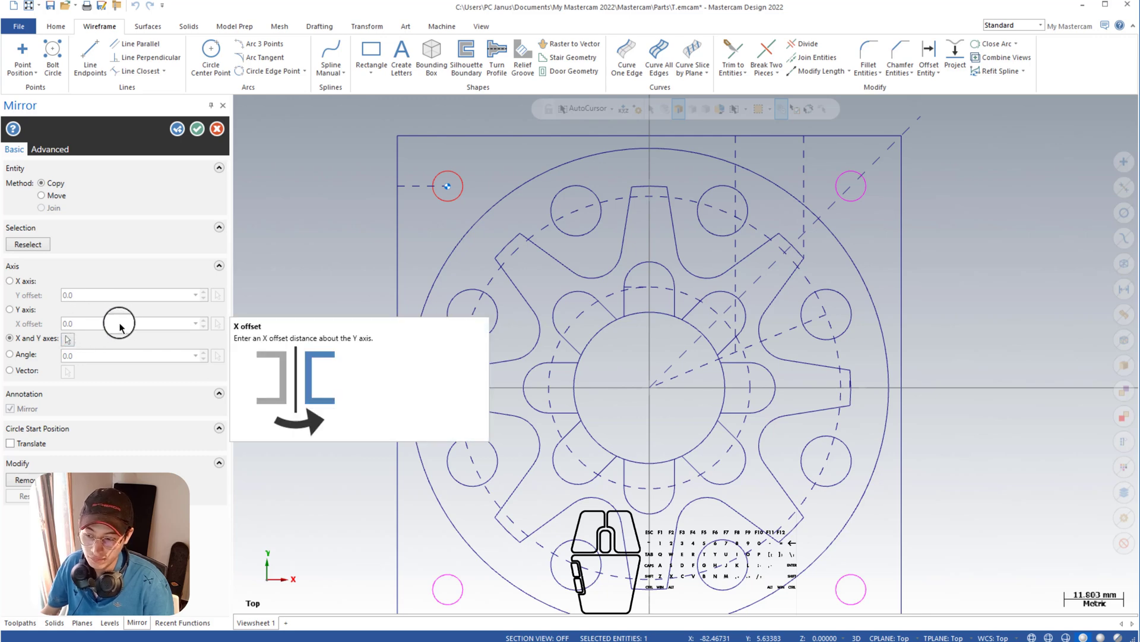
# Step: Try mirroring the circle about only the X axis and about only the Y axis with a 10 mm X offset, and reset the offset to 0
pyautogui.click(9, 280)
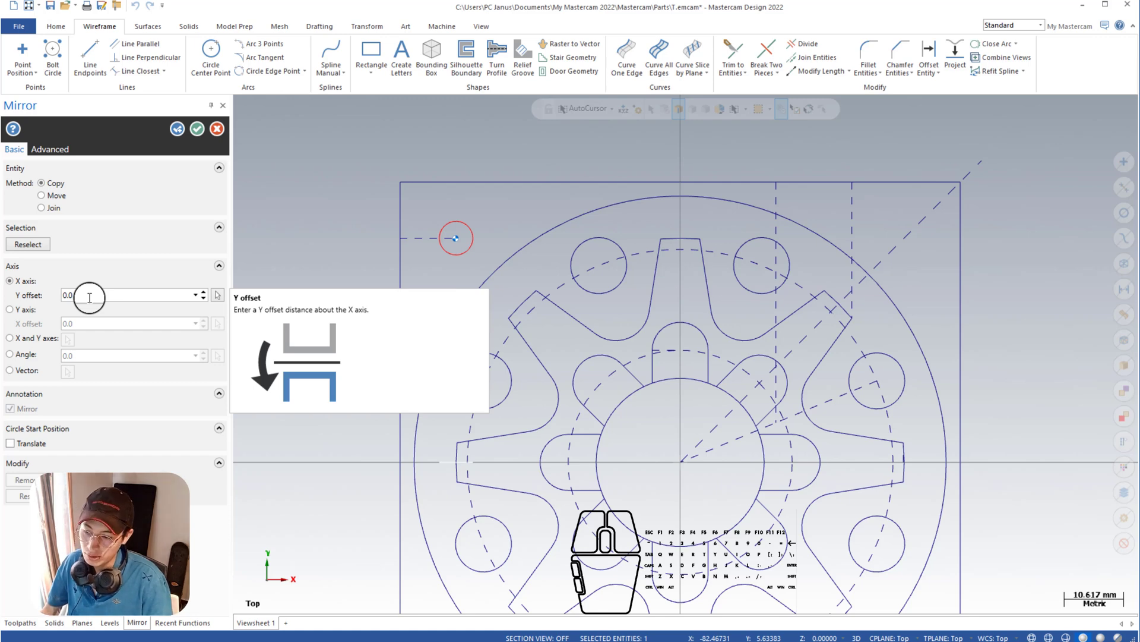
pyautogui.doubleClick(86, 295)
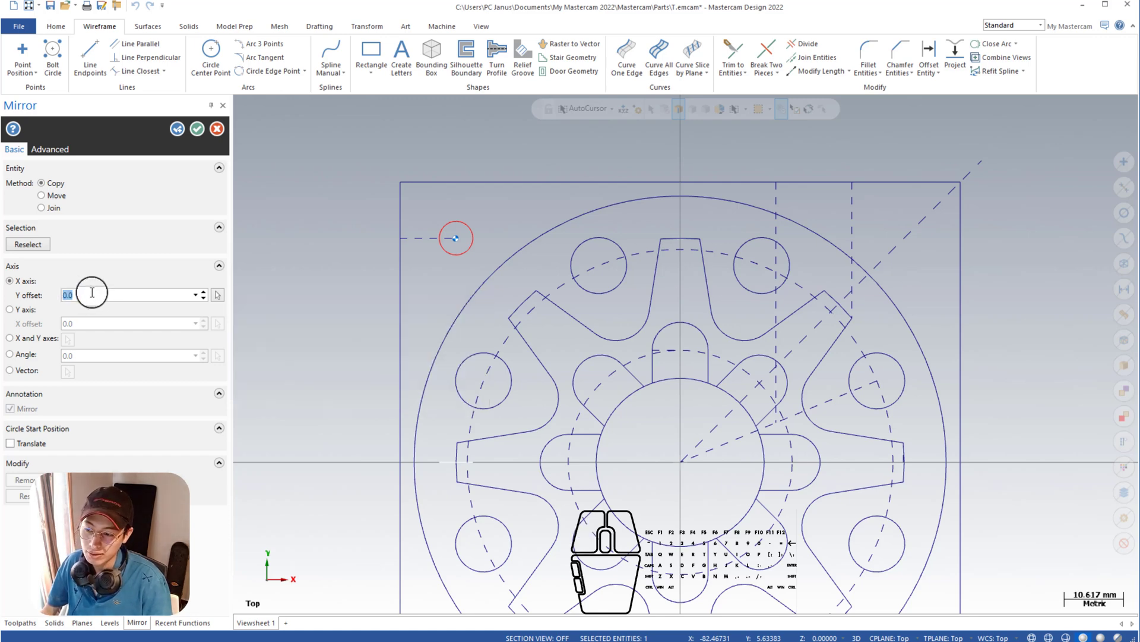
pyautogui.click(29, 310)
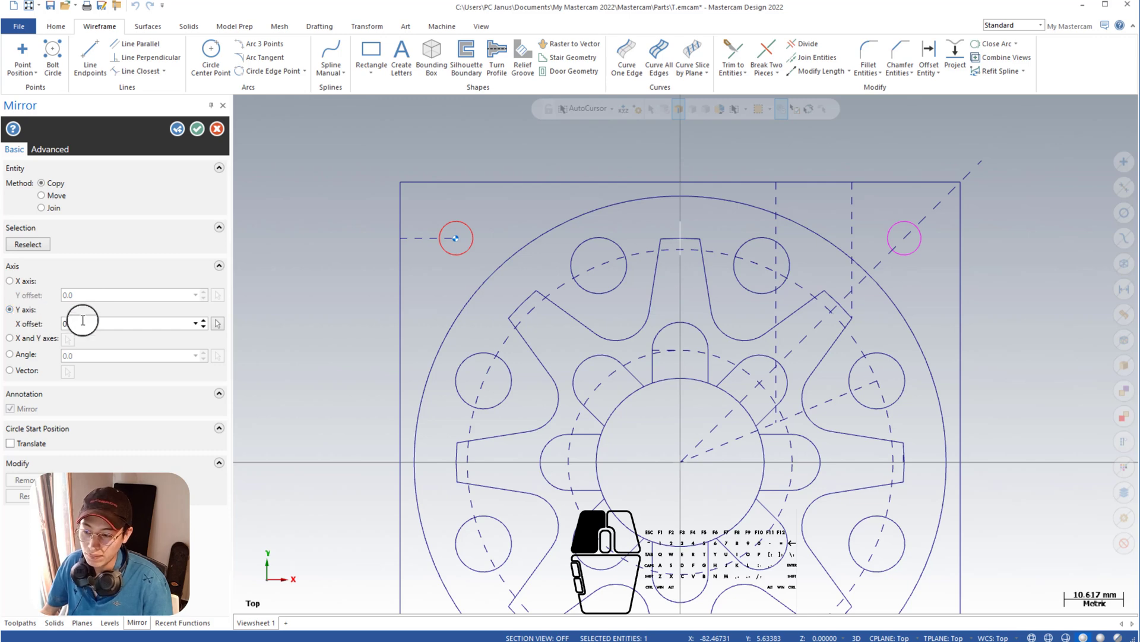
pyautogui.doubleClick(83, 321)
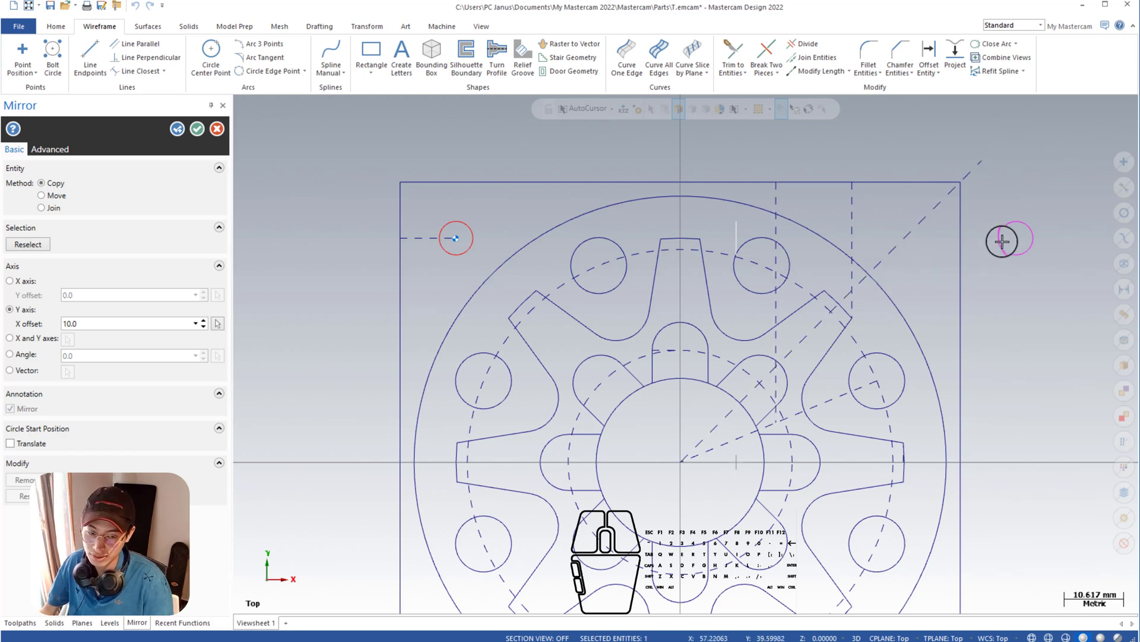
pyautogui.click(116, 323)
pyautogui.write('0')
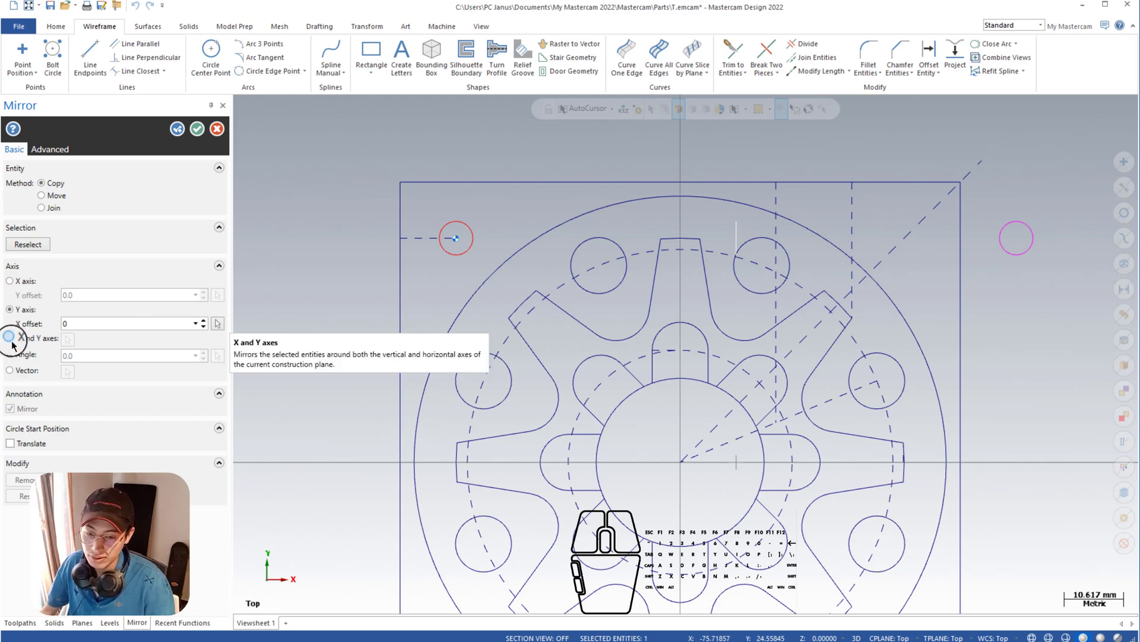
# Step: Mirror the circle as copies about both the X and Y axes into the square's other three corners and accept the result
pyautogui.click(10, 337)
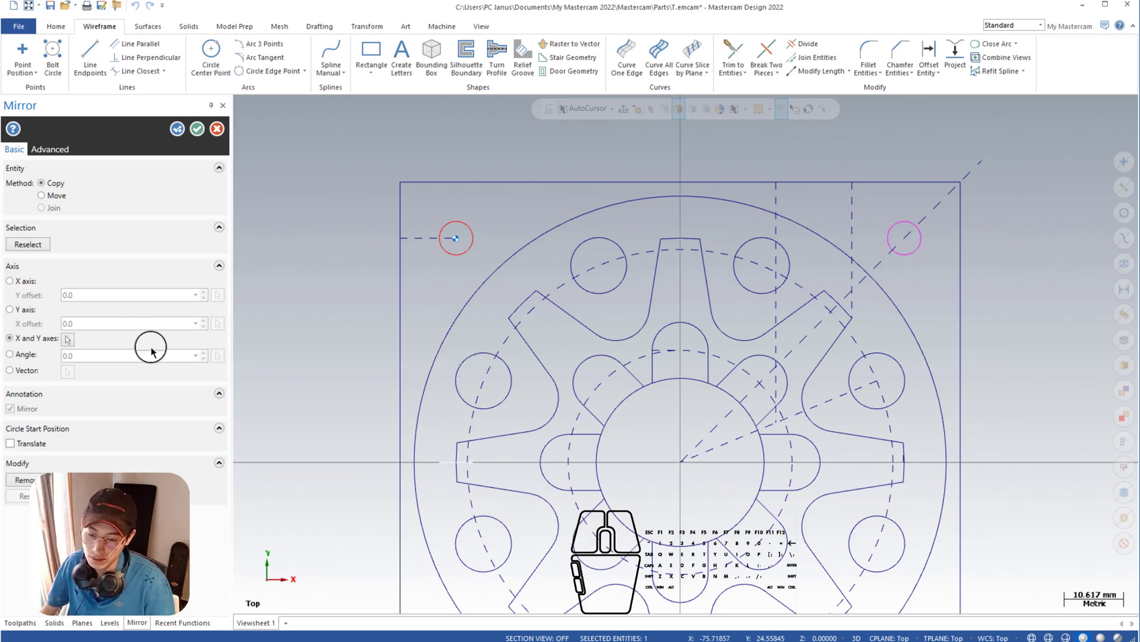
pyautogui.scroll(-3, 680, 354)
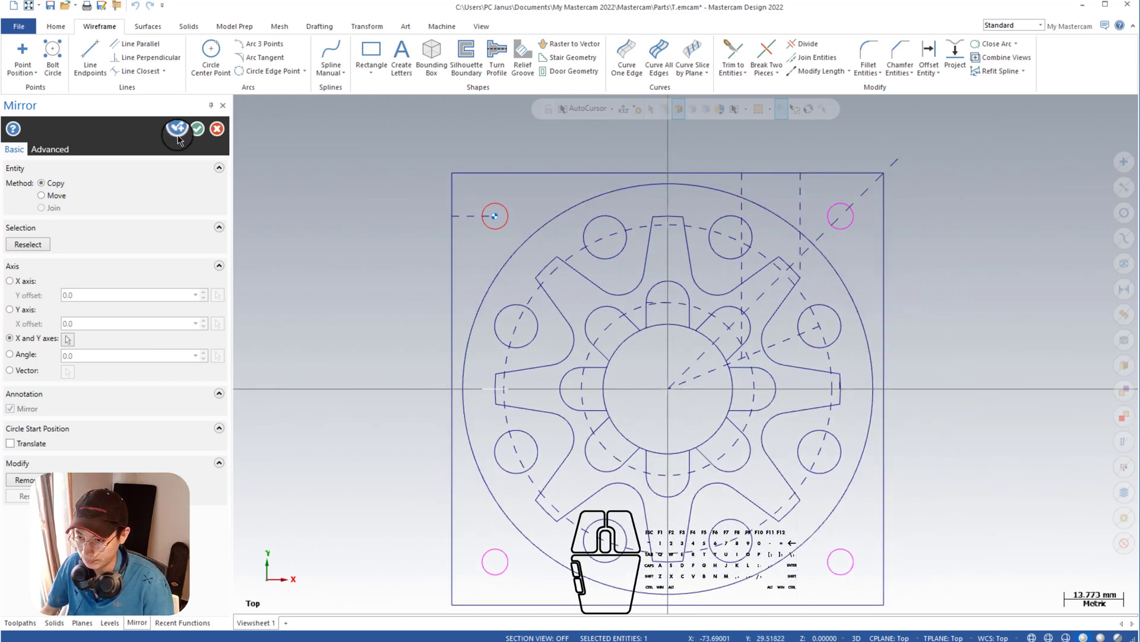
pyautogui.click(198, 128)
pyautogui.scroll(-3, 390, 349)
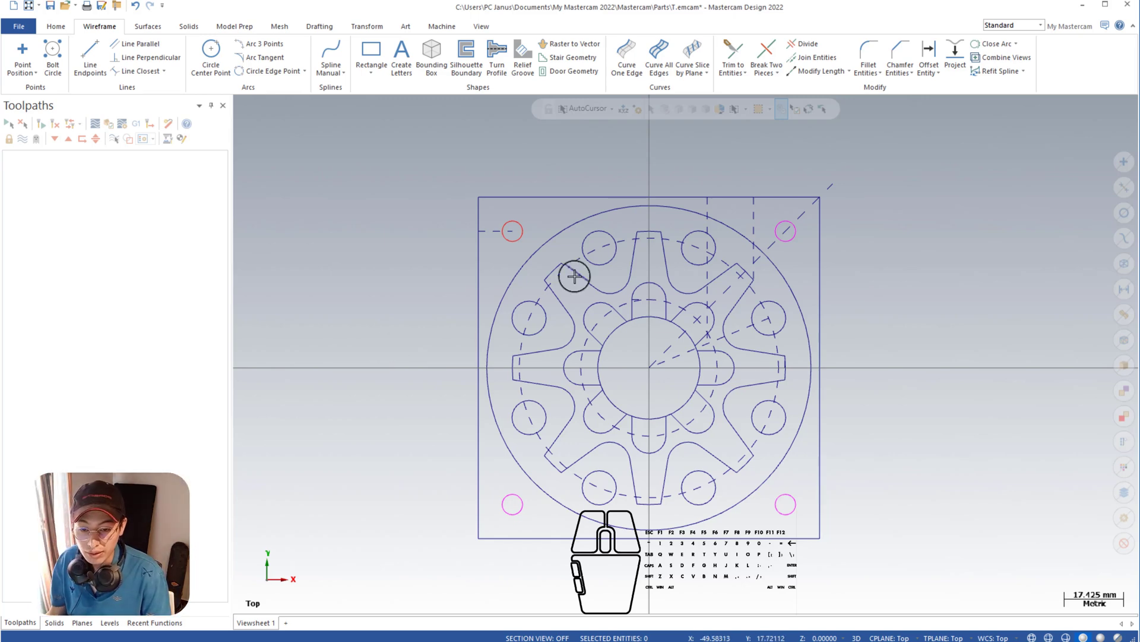
pyautogui.scroll(1, 792, 231)
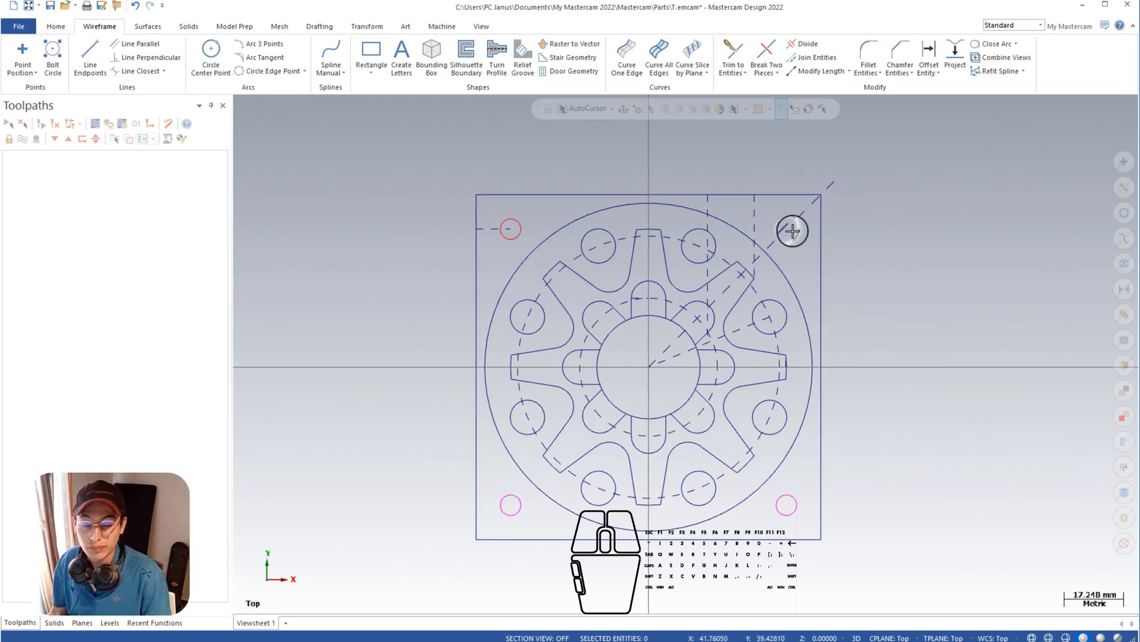
pyautogui.scroll(2, 792, 231)
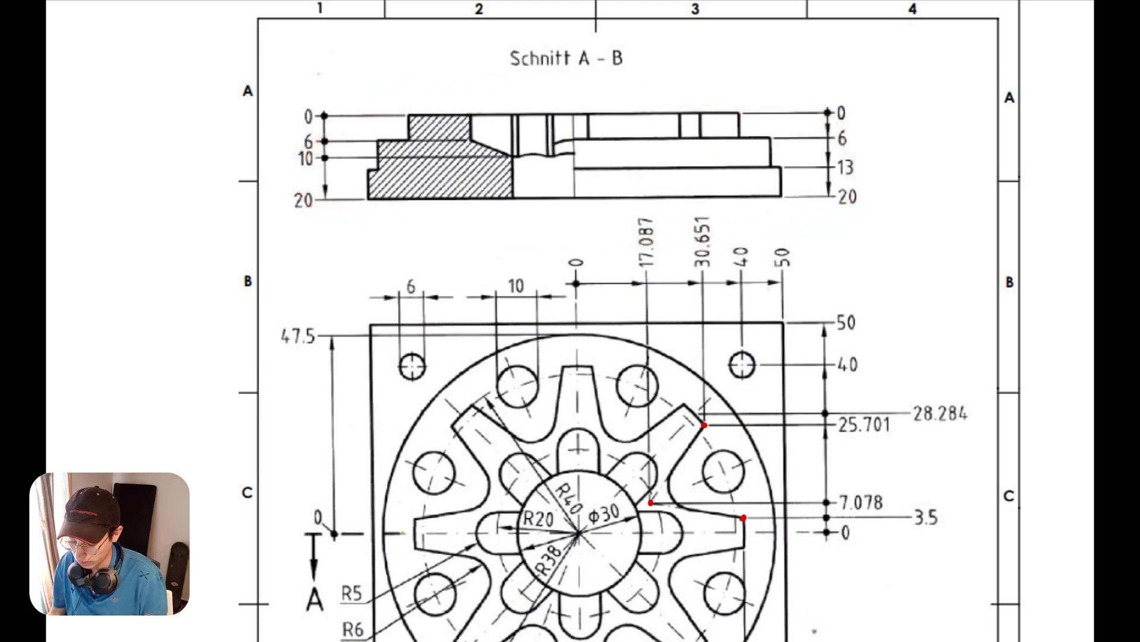
# Step: Examine the section markers A and B on the reference drawing's top view and the matching section view A-B
pyautogui.scroll(-4, 571, 321)
pyautogui.moveTo(355, 274); pyautogui.dragTo(339, 275)
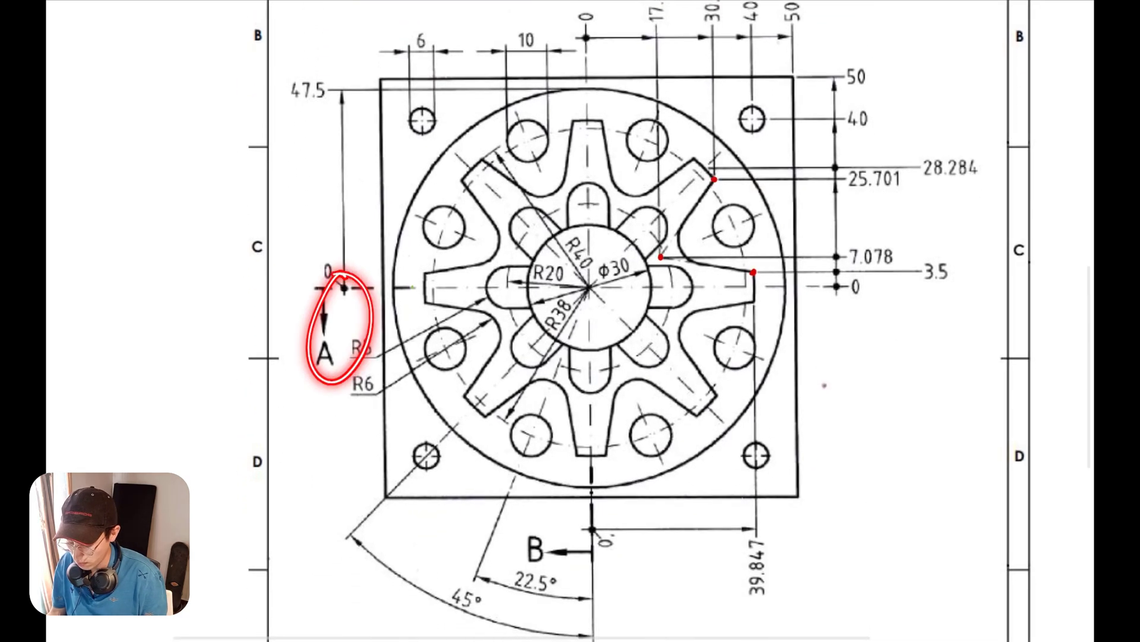
pyautogui.moveTo(583, 541)
pyautogui.mouseDown()
pyautogui.moveTo(510, 558)
pyautogui.moveTo(535, 523)
pyautogui.mouseUp()
pyautogui.keyDown('ctrl'); pyautogui.scroll(-3, 751, 496); pyautogui.keyUp('ctrl')
pyautogui.keyDown('ctrl'); pyautogui.scroll(-1, 570, 321); pyautogui.keyUp('ctrl')
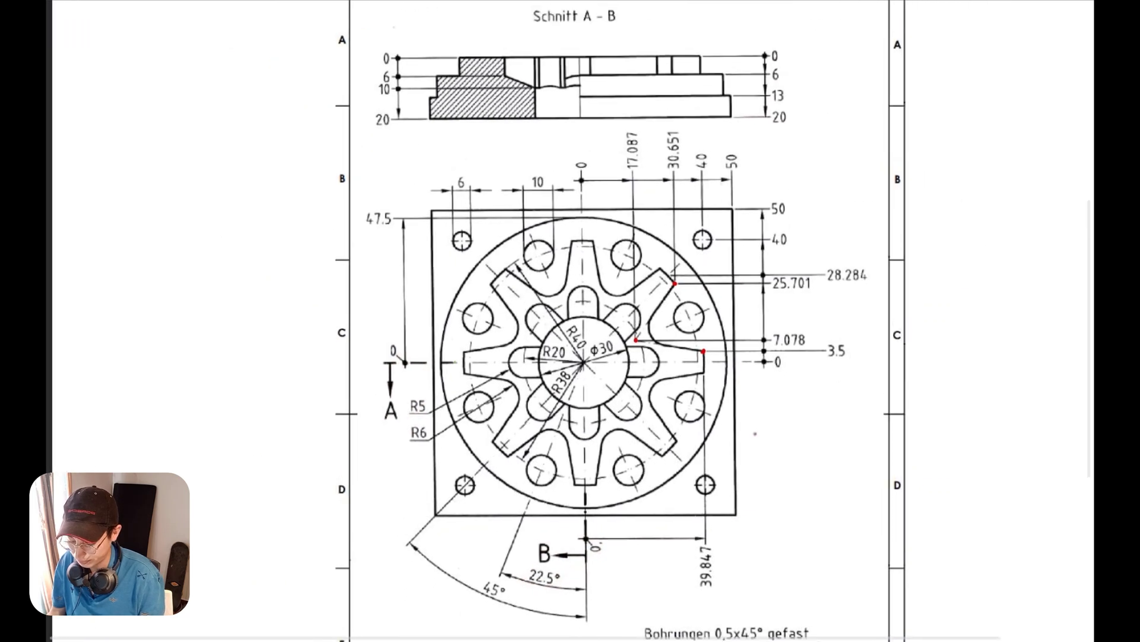